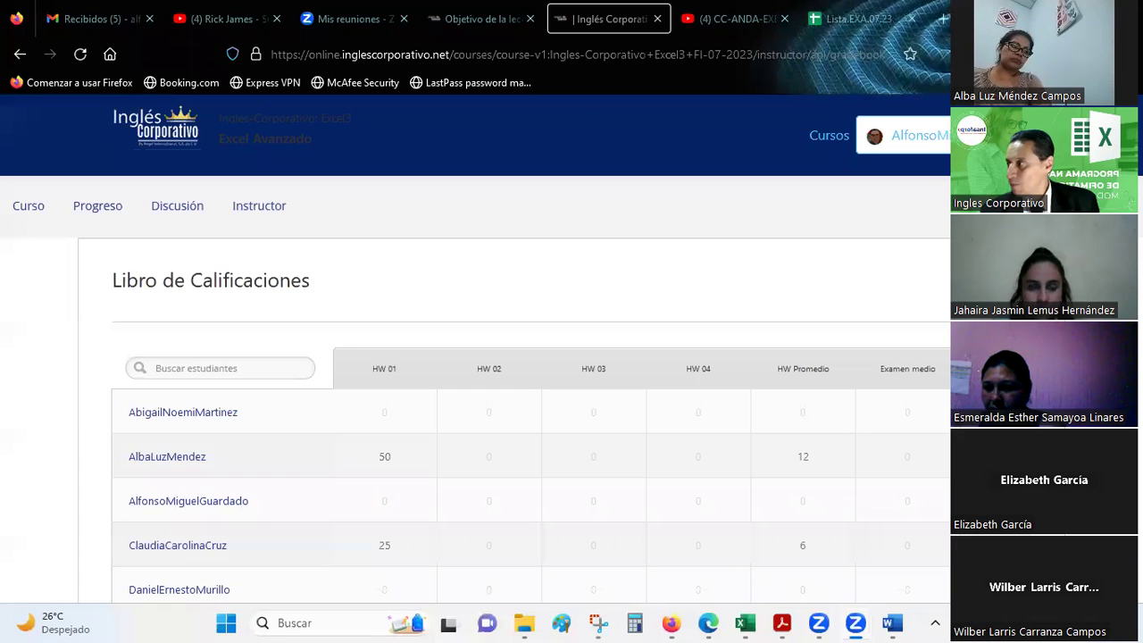
Scroll through the Inglés Corporativo gradebook, then stop presenting it with Alt+S
{"action": "scroll", "coordinate": [400, 347], "scroll_direction": "down", "scroll_amount": 2}
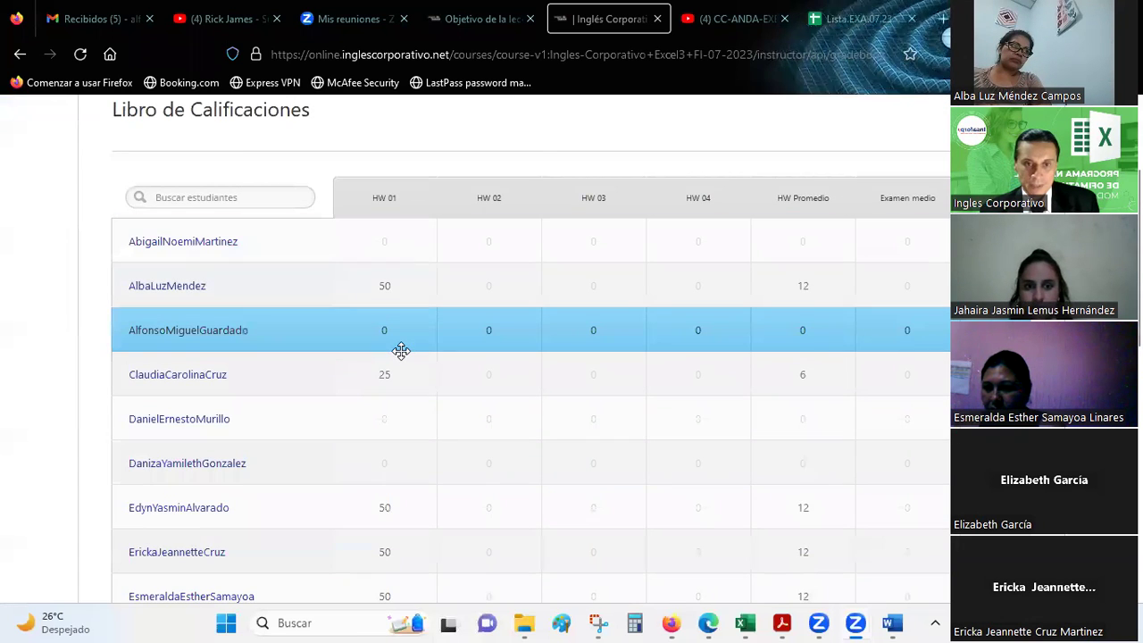
{"action": "scroll", "coordinate": [401, 350], "scroll_direction": "down", "scroll_amount": 1}
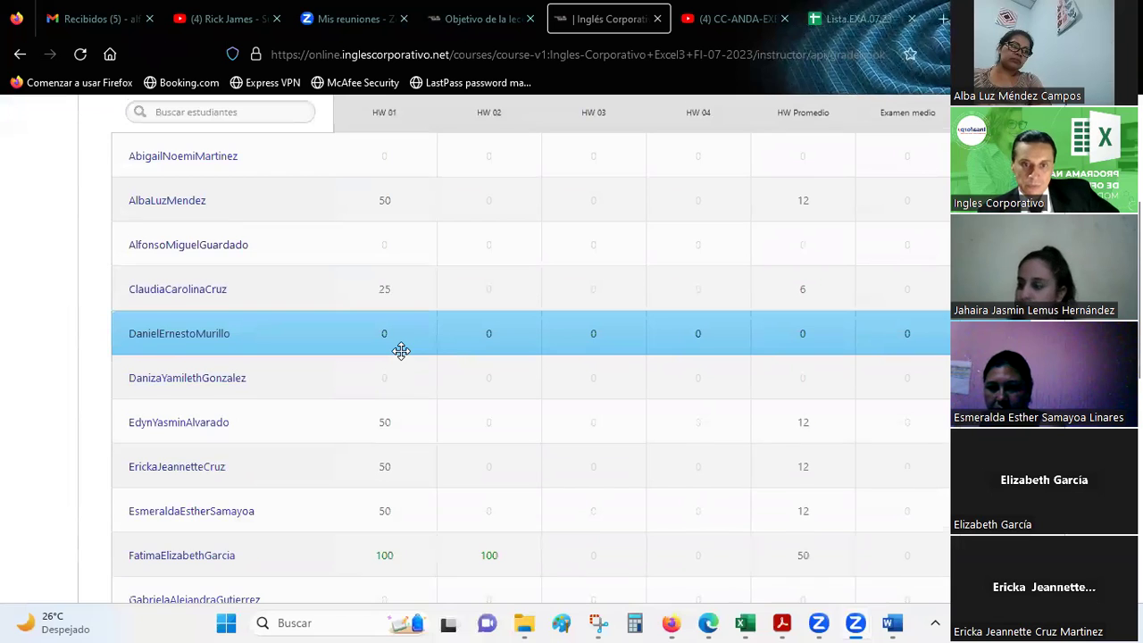
{"action": "scroll", "coordinate": [401, 350], "scroll_direction": "down", "scroll_amount": 1}
{"action": "scroll", "coordinate": [401, 350], "scroll_direction": "down", "scroll_amount": 1}
{"action": "scroll", "coordinate": [401, 350], "scroll_direction": "down", "scroll_amount": 1}
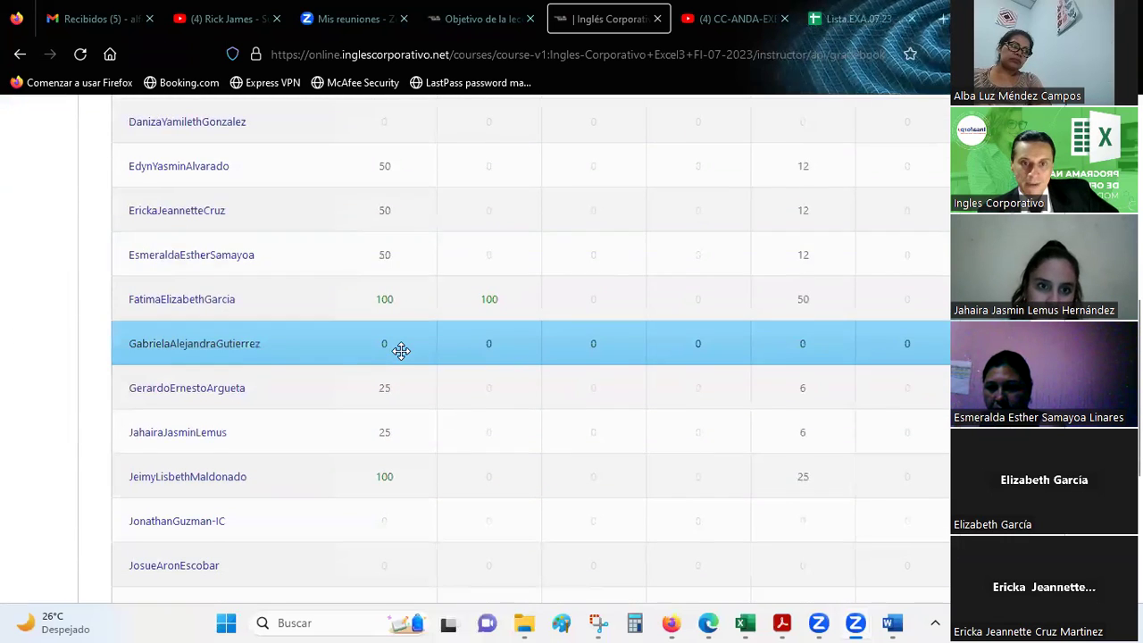
{"action": "scroll", "coordinate": [401, 350], "scroll_direction": "down", "scroll_amount": 2}
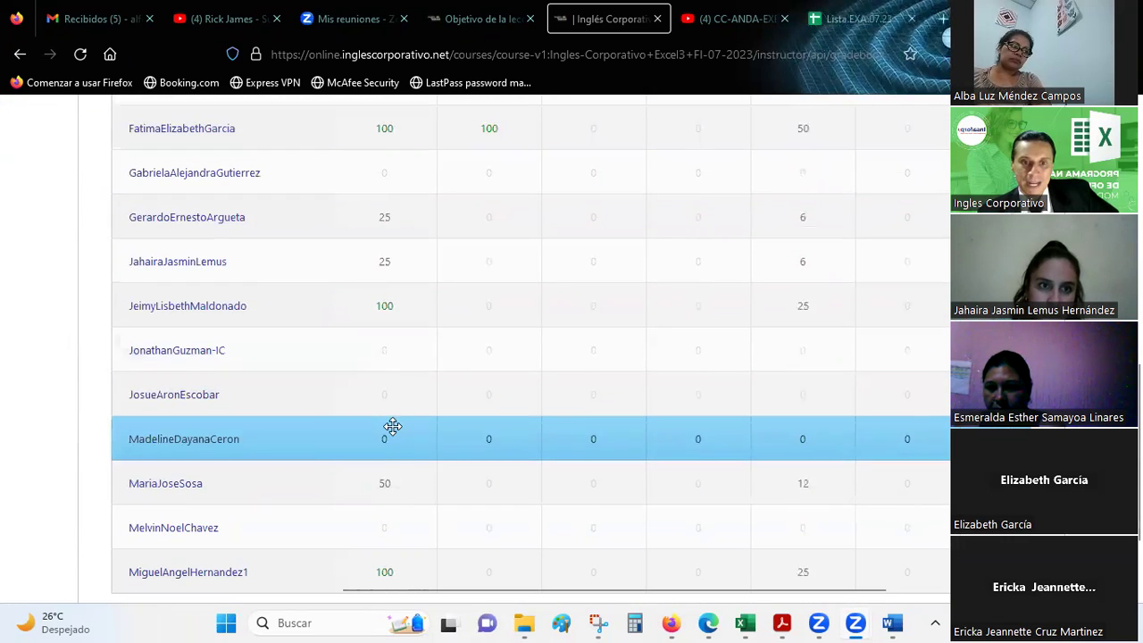
{"action": "scroll", "coordinate": [384, 397], "scroll_direction": "down", "scroll_amount": 2}
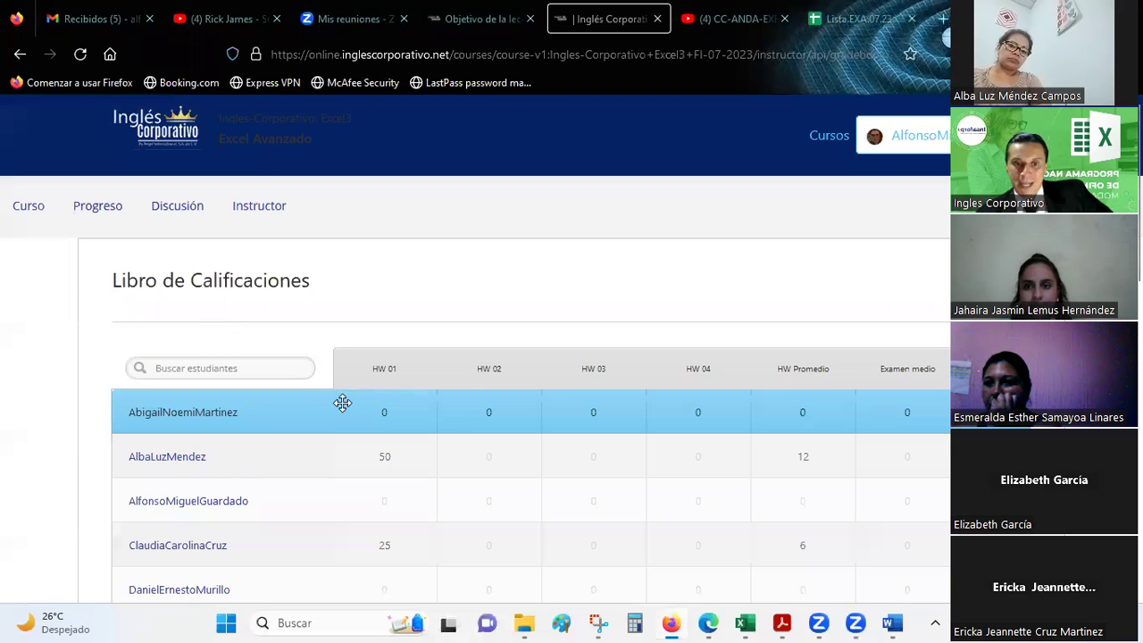
{"action": "scroll", "coordinate": [342, 403], "scroll_direction": "down", "scroll_amount": 3}
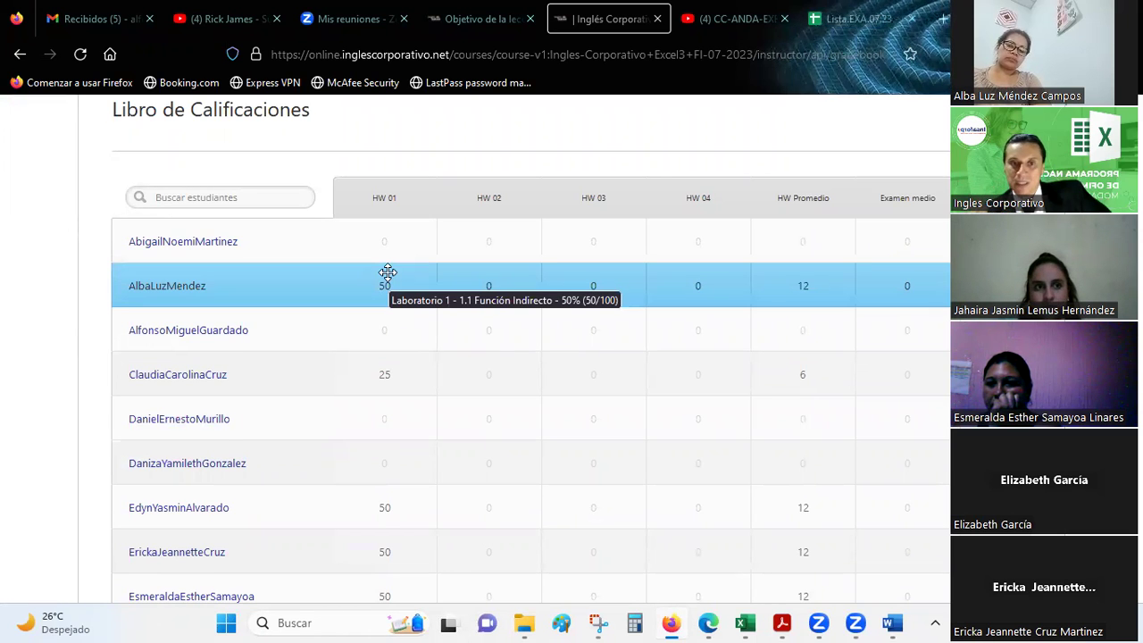
{"action": "scroll", "coordinate": [380, 428], "scroll_direction": "down", "scroll_amount": 3}
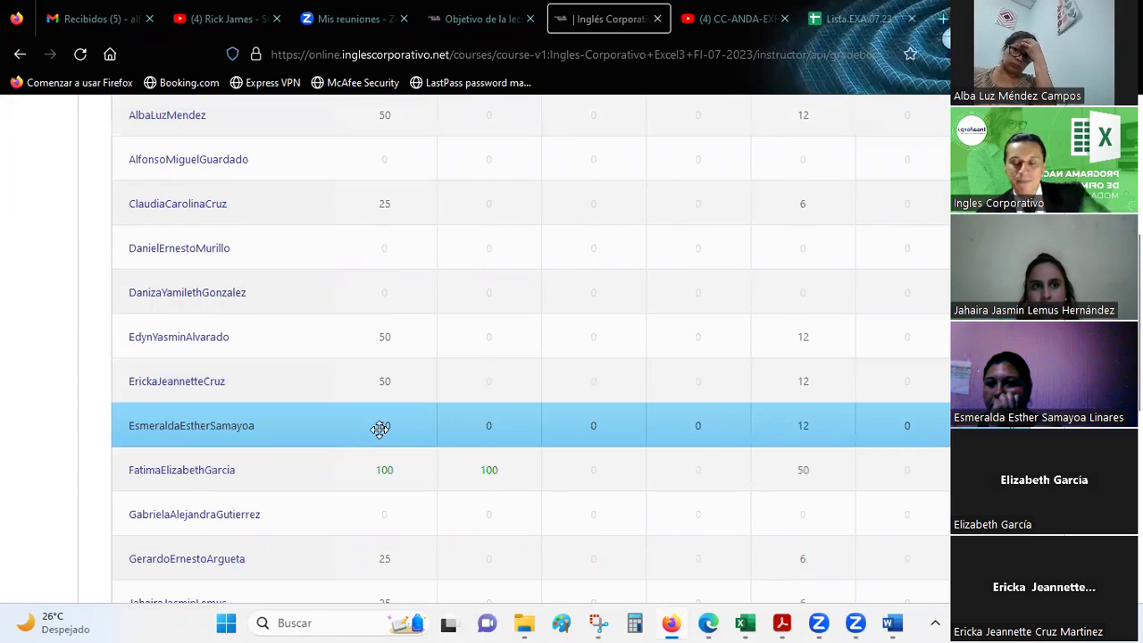
{"action": "mouse_move", "coordinate": [380, 429]}
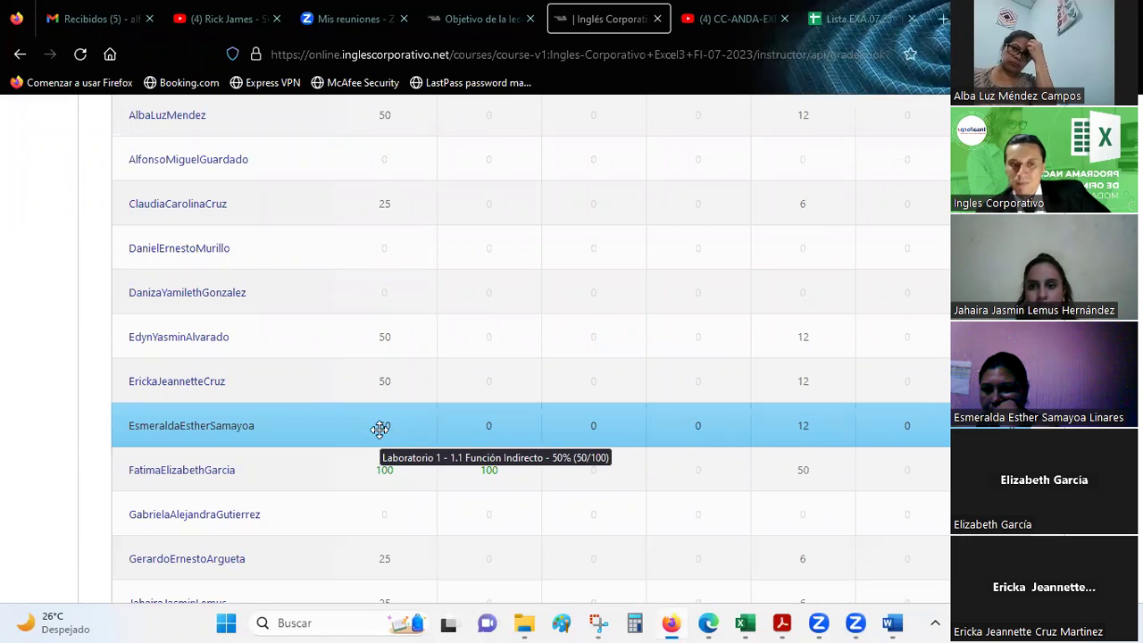
{"action": "scroll", "coordinate": [379, 429], "scroll_direction": "down", "scroll_amount": 2}
{"action": "scroll", "coordinate": [379, 429], "scroll_direction": "down", "scroll_amount": 2}
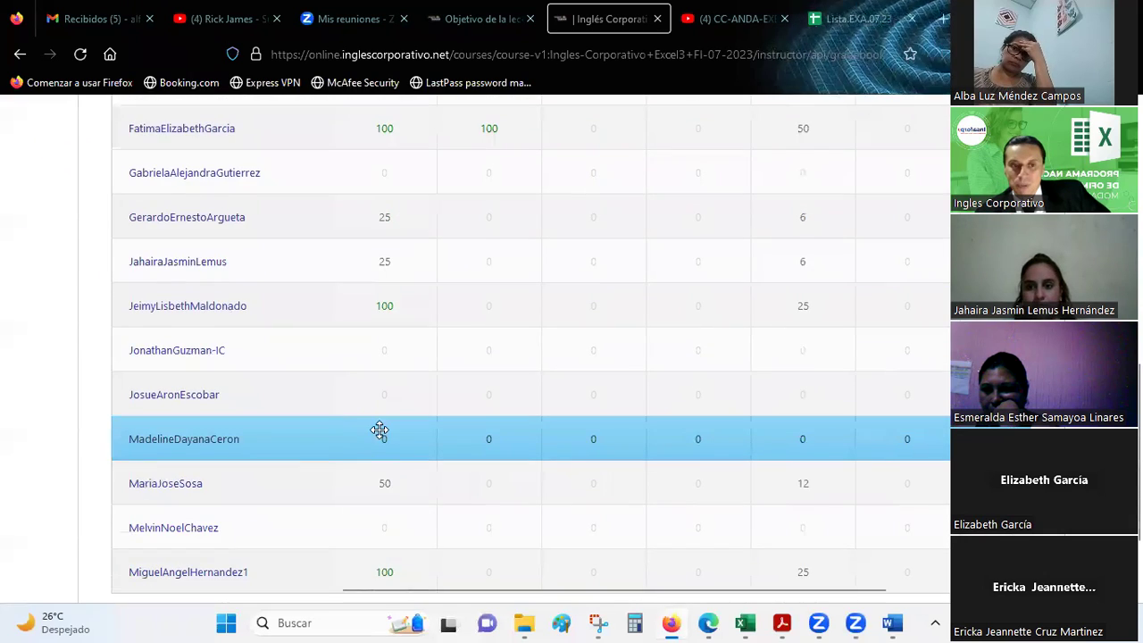
{"action": "scroll", "coordinate": [379, 430], "scroll_direction": "down", "scroll_amount": 2}
{"action": "scroll", "coordinate": [380, 429], "scroll_direction": "up", "scroll_amount": 1}
{"action": "scroll", "coordinate": [379, 429], "scroll_direction": "up", "scroll_amount": 2}
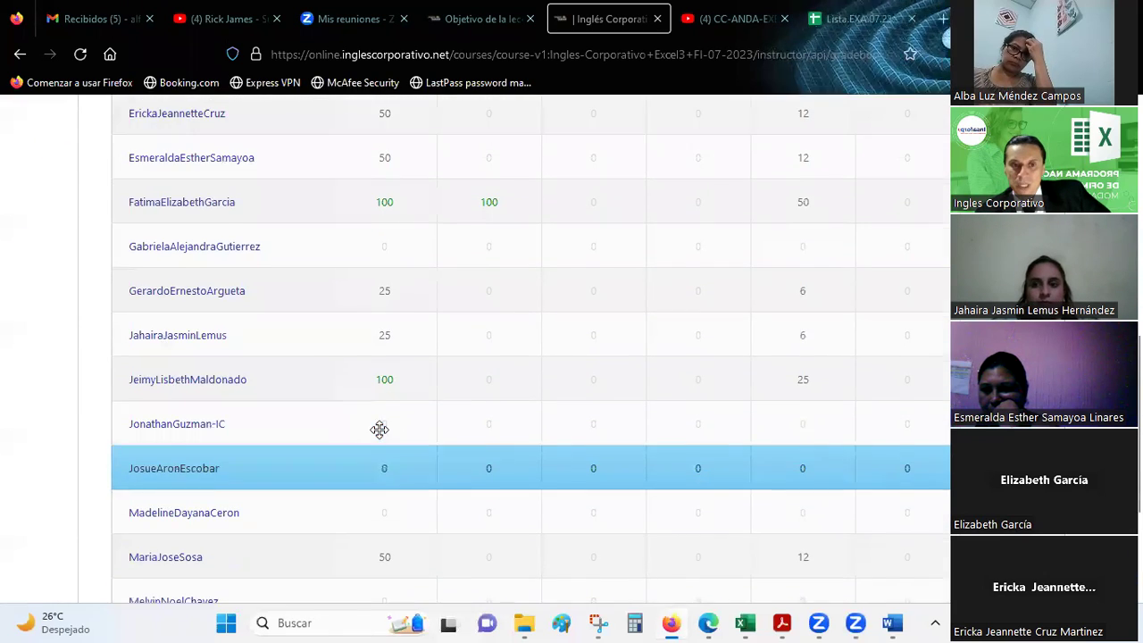
{"action": "scroll", "coordinate": [379, 430], "scroll_direction": "up", "scroll_amount": 2}
{"action": "scroll", "coordinate": [379, 430], "scroll_direction": "up", "scroll_amount": 2}
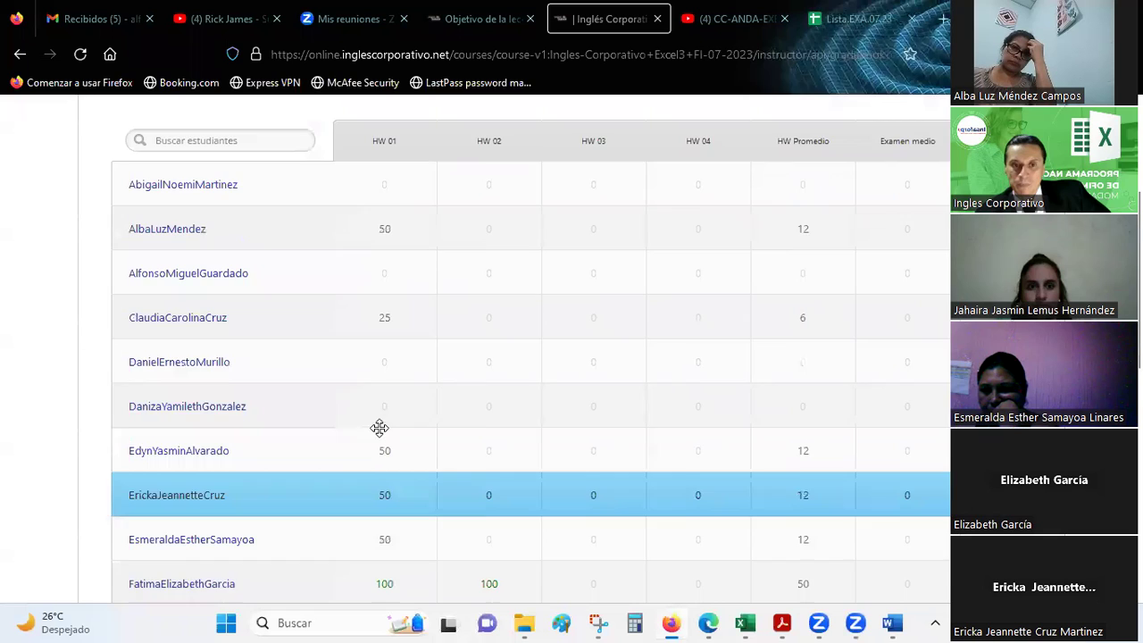
{"action": "scroll", "coordinate": [379, 430], "scroll_direction": "up", "scroll_amount": 1}
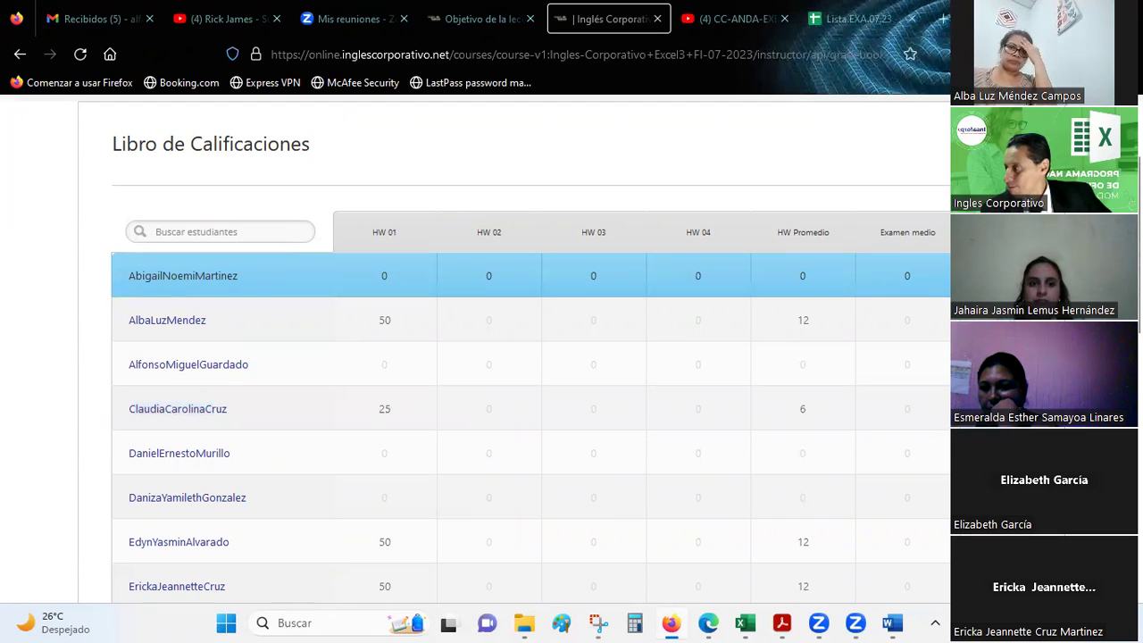
{"action": "scroll", "coordinate": [1043, 357], "scroll_direction": "down", "scroll_amount": 3}
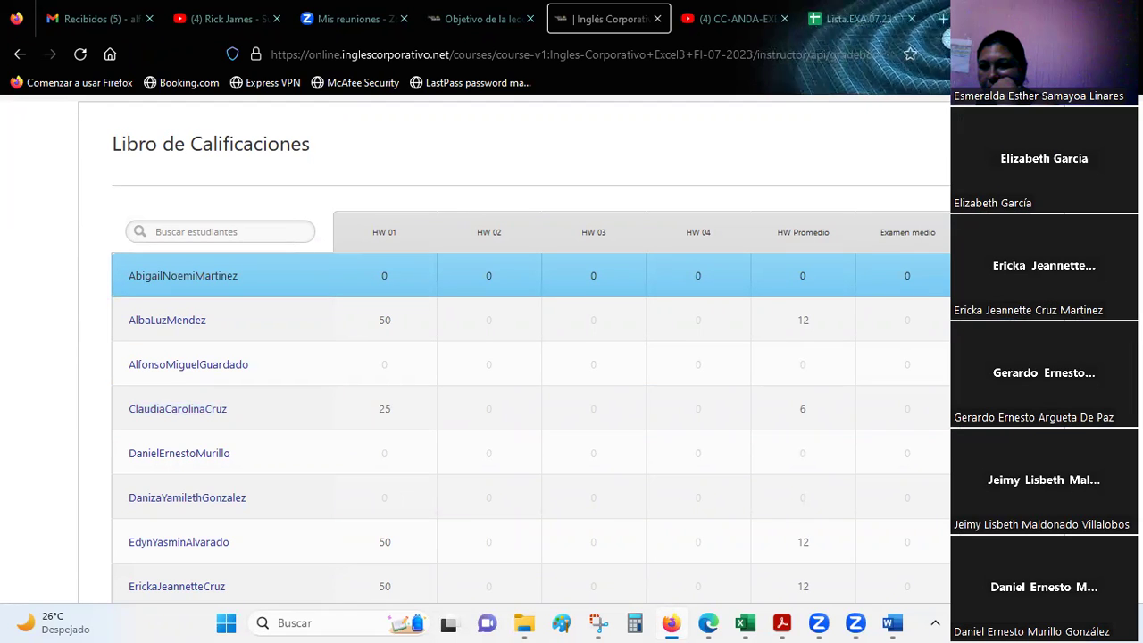
{"action": "scroll", "coordinate": [1044, 357], "scroll_direction": "up", "scroll_amount": 3}
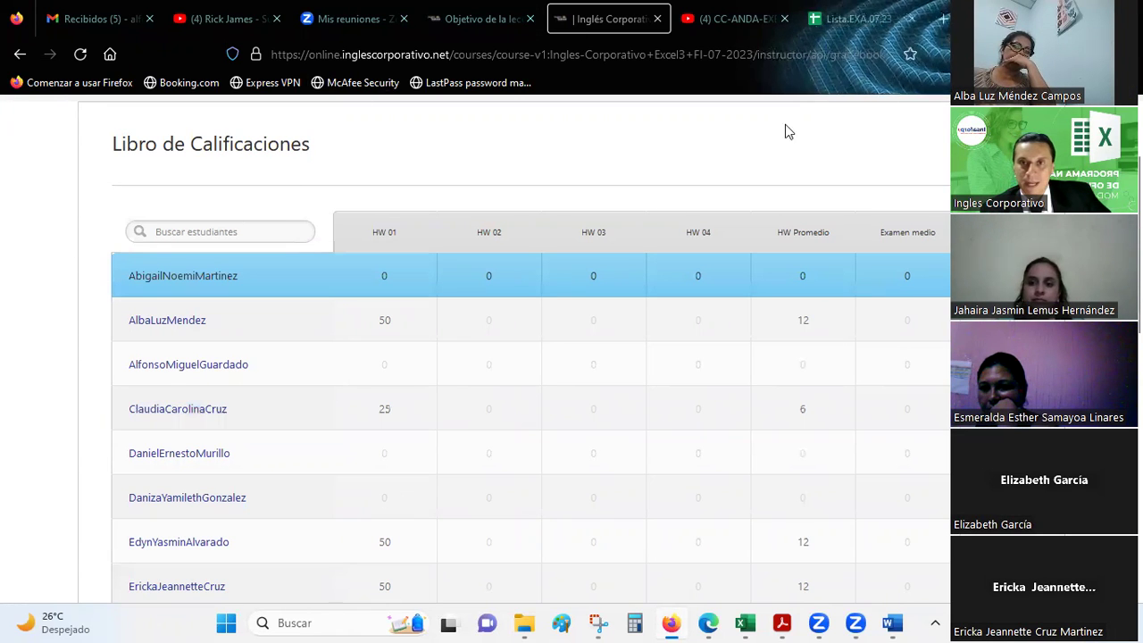
{"action": "mouse_move", "coordinate": [746, 618]}
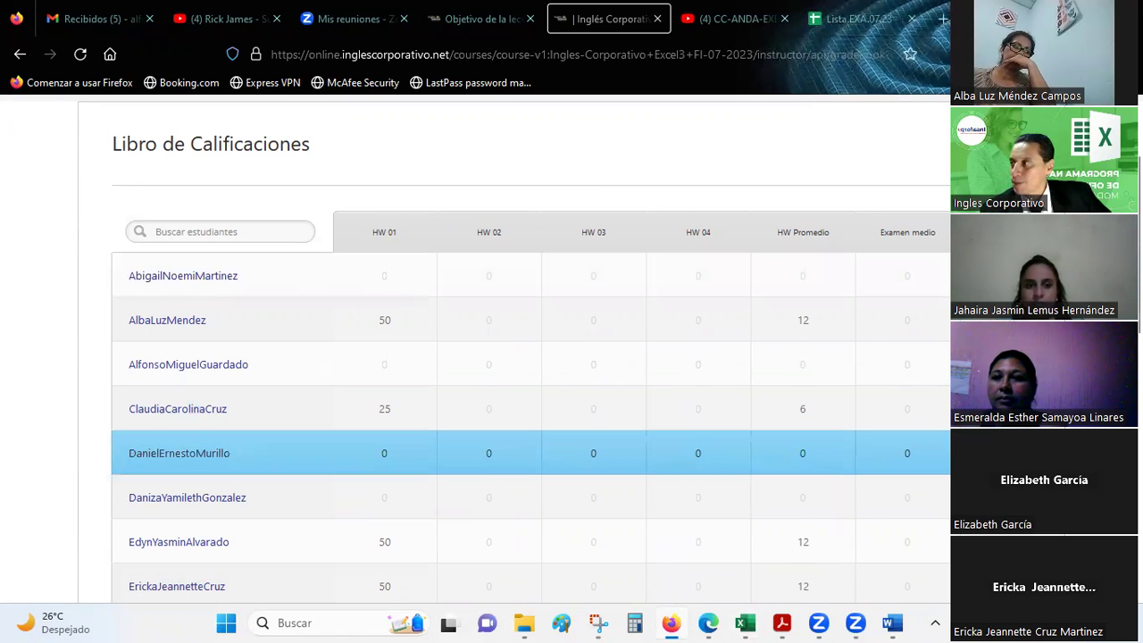
{"action": "key", "text": "alt+s"}
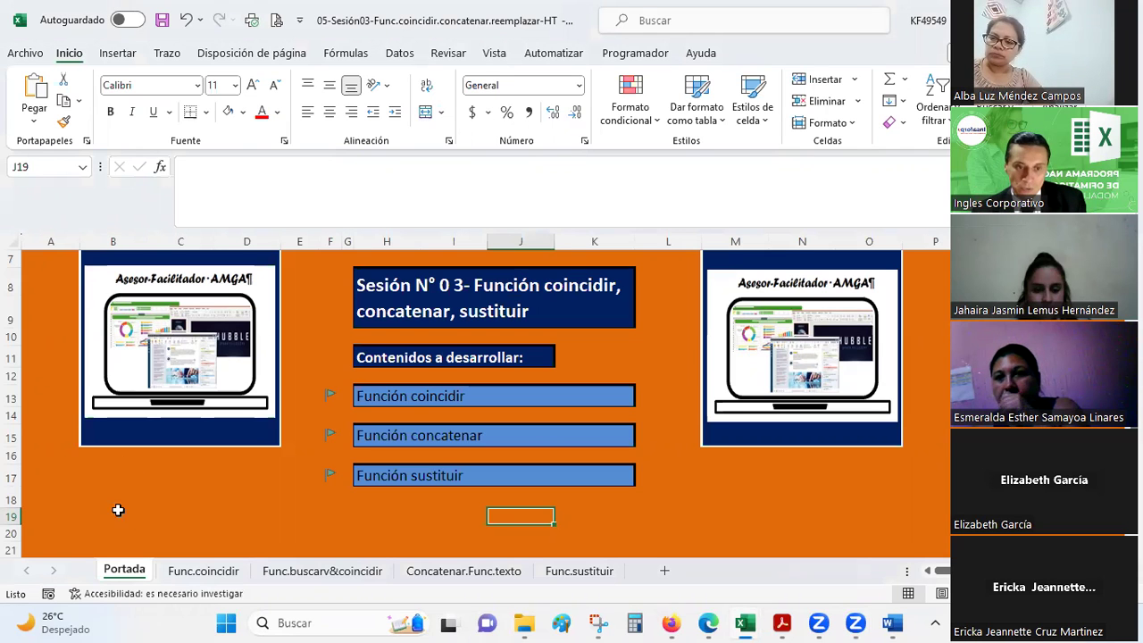
Open the Func.coincidir sheet and review its objective, Videografía links and COINCIDIR match types -1, 0, 1
{"action": "left_click", "coordinate": [210, 573]}
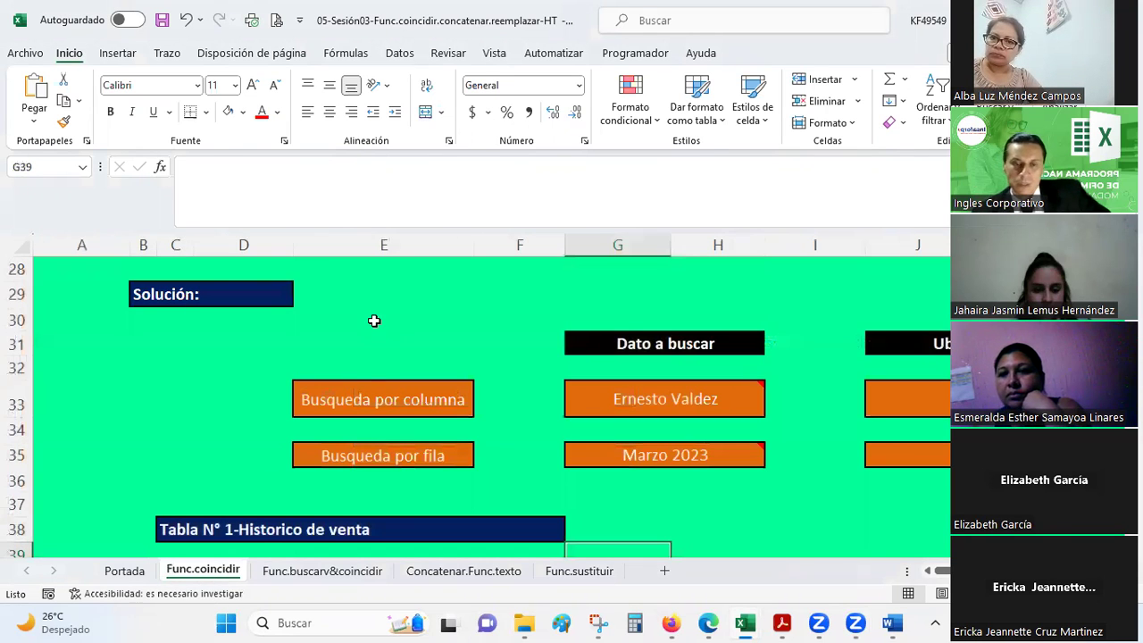
{"action": "left_click", "coordinate": [374, 320]}
{"action": "scroll", "coordinate": [374, 321], "scroll_direction": "up", "scroll_amount": 4}
{"action": "scroll", "coordinate": [374, 320], "scroll_direction": "up", "scroll_amount": 5}
{"action": "scroll", "coordinate": [375, 321], "scroll_direction": "down", "scroll_amount": 1}
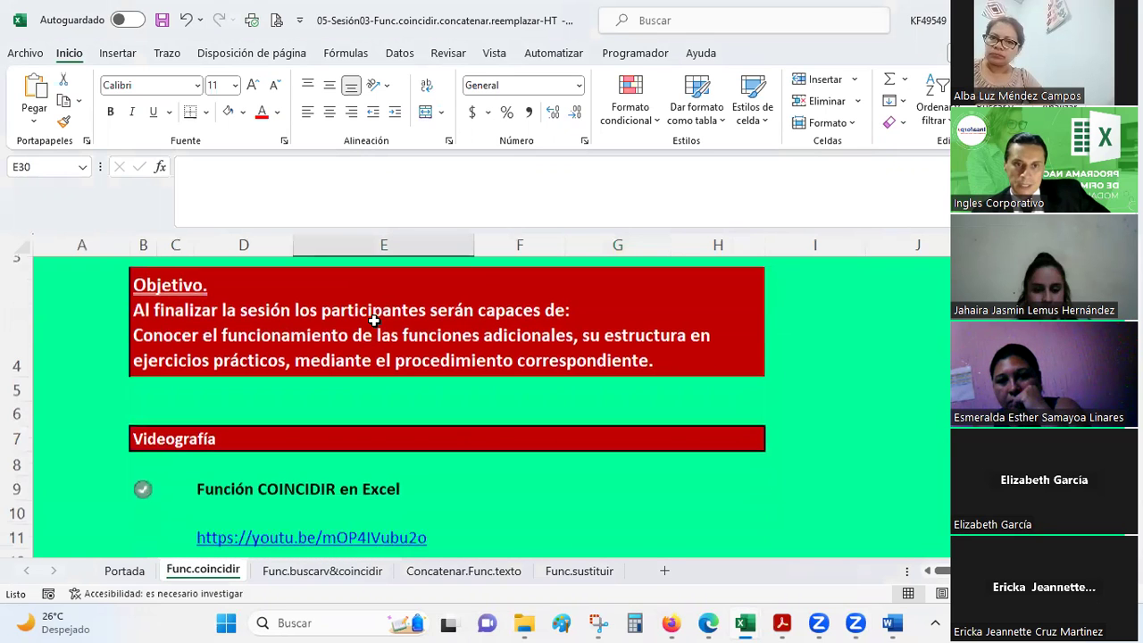
{"action": "scroll", "coordinate": [374, 320], "scroll_direction": "up", "scroll_amount": 1}
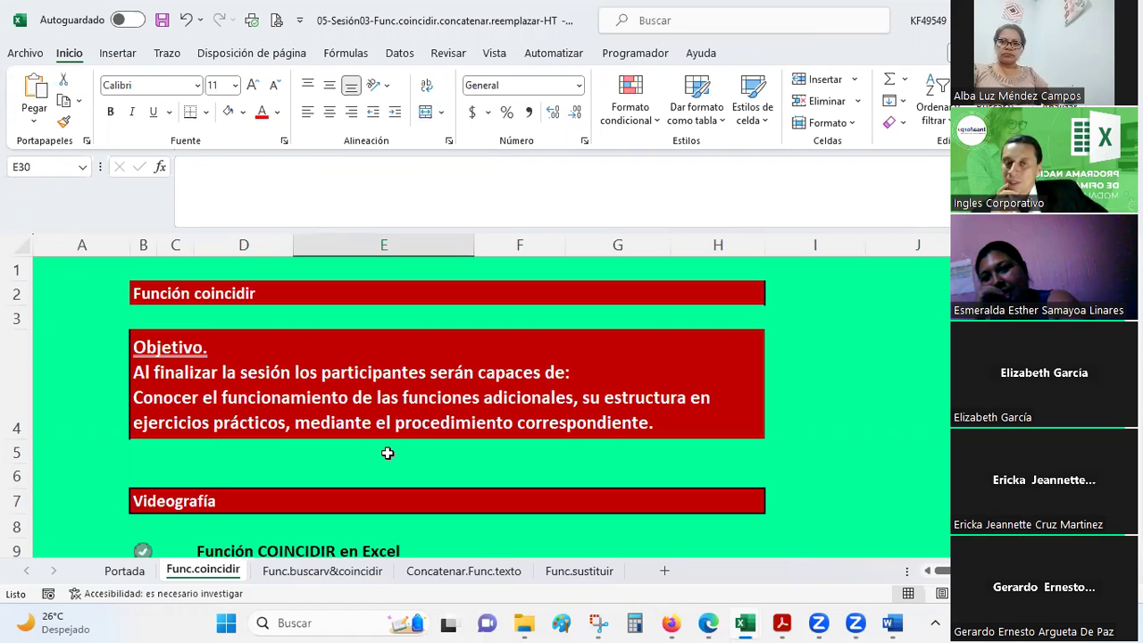
{"action": "scroll", "coordinate": [388, 452], "scroll_direction": "down", "scroll_amount": 1}
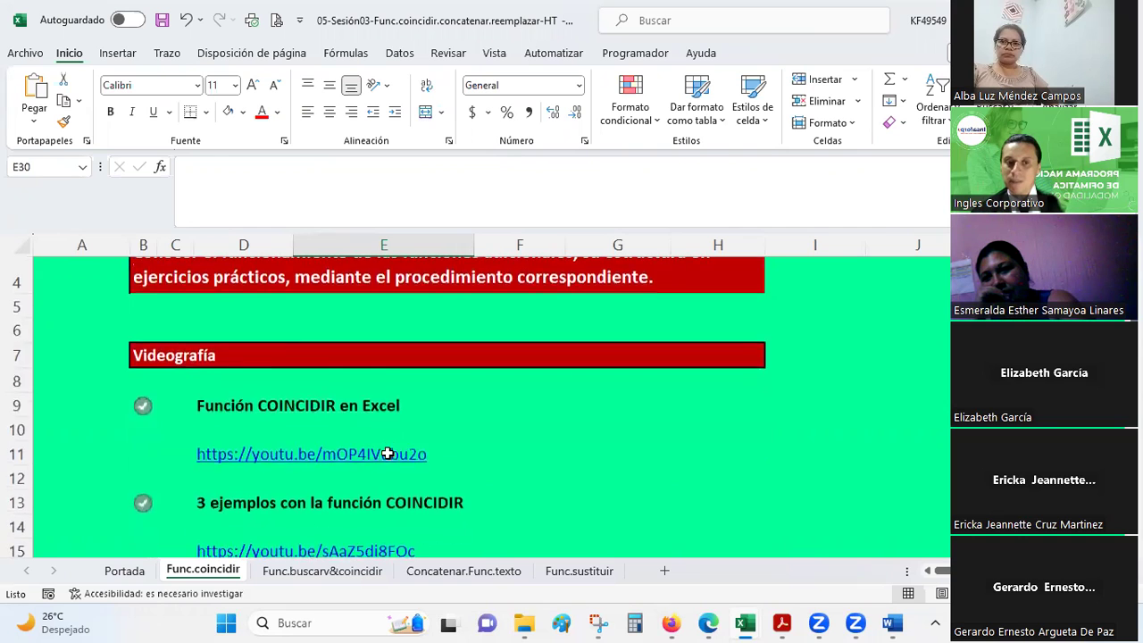
{"action": "scroll", "coordinate": [388, 452], "scroll_direction": "down", "scroll_amount": 2}
{"action": "scroll", "coordinate": [388, 452], "scroll_direction": "down", "scroll_amount": 1}
{"action": "scroll", "coordinate": [388, 453], "scroll_direction": "down", "scroll_amount": 2}
{"action": "scroll", "coordinate": [388, 453], "scroll_direction": "down", "scroll_amount": 2}
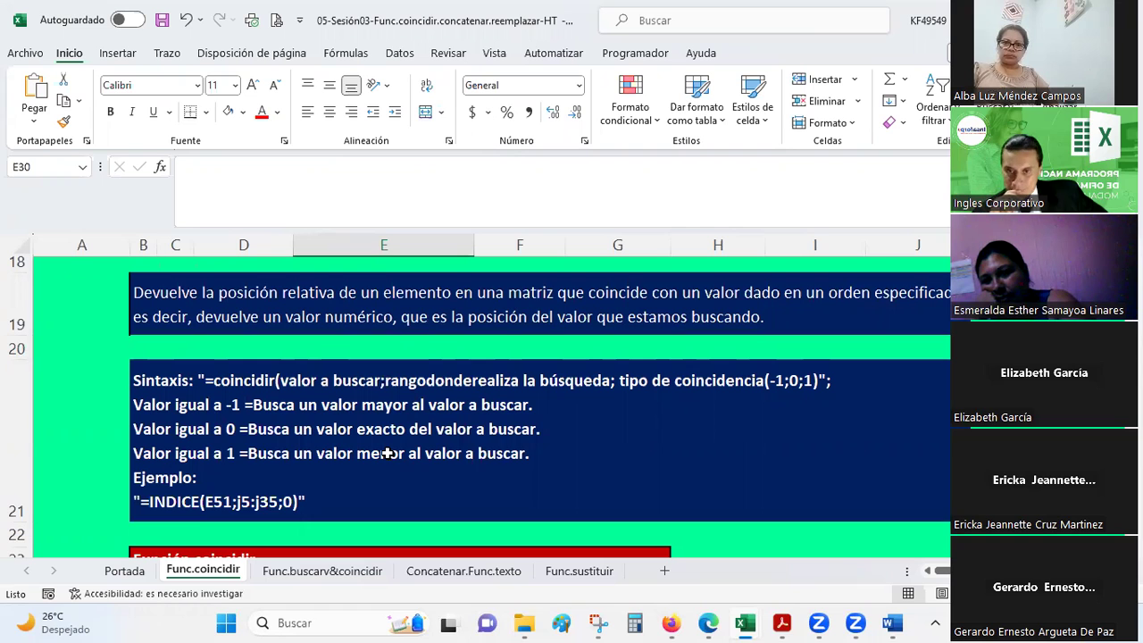
Replace INDICE with COINCIDIR in B21 so the example reads =COINCIDIR(E51;j5:j35;0)
{"action": "left_click", "coordinate": [159, 492]}
{"action": "double_click", "coordinate": [159, 493]}
{"action": "left_click_drag", "start_coordinate": [149, 502], "coordinate": [183, 502]}
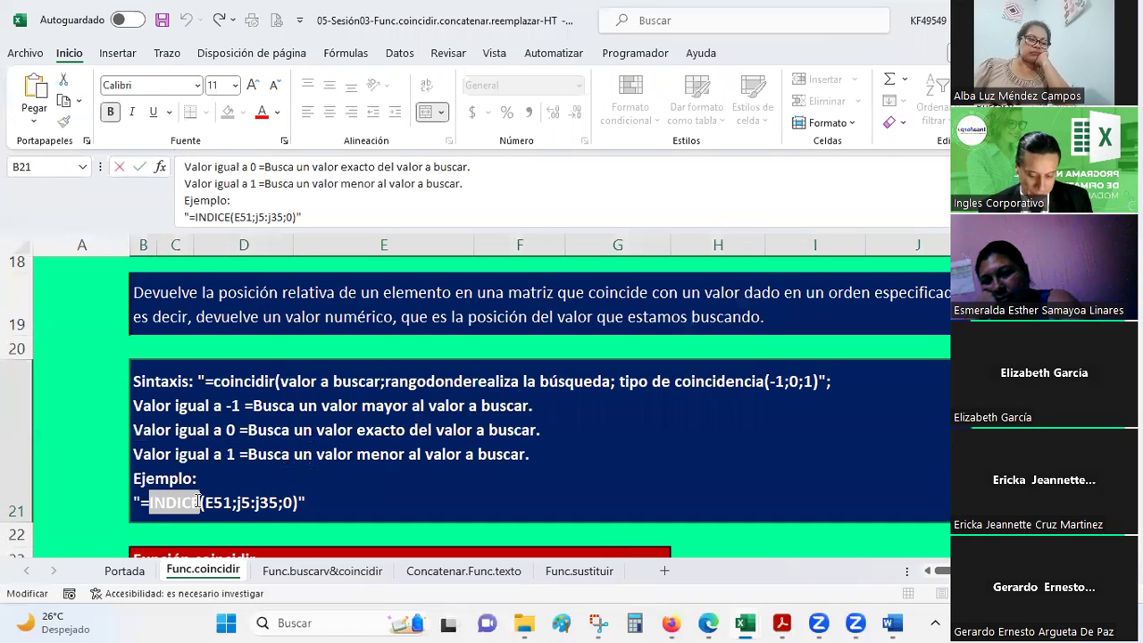
{"action": "type", "text": "COINCIDIR"}
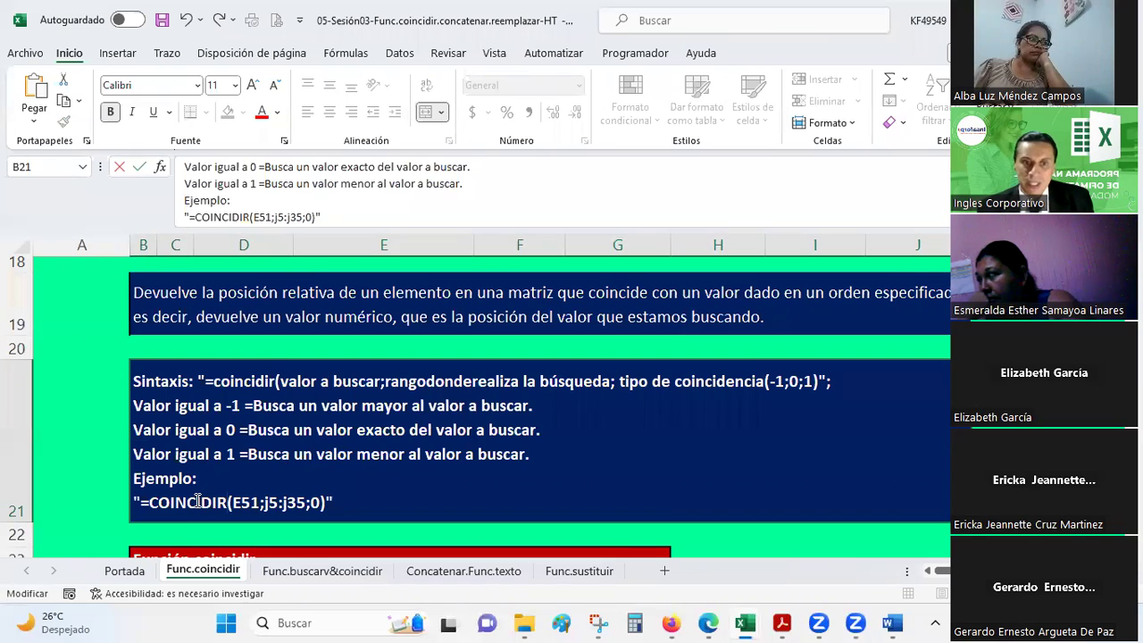
{"action": "left_click", "coordinate": [88, 393]}
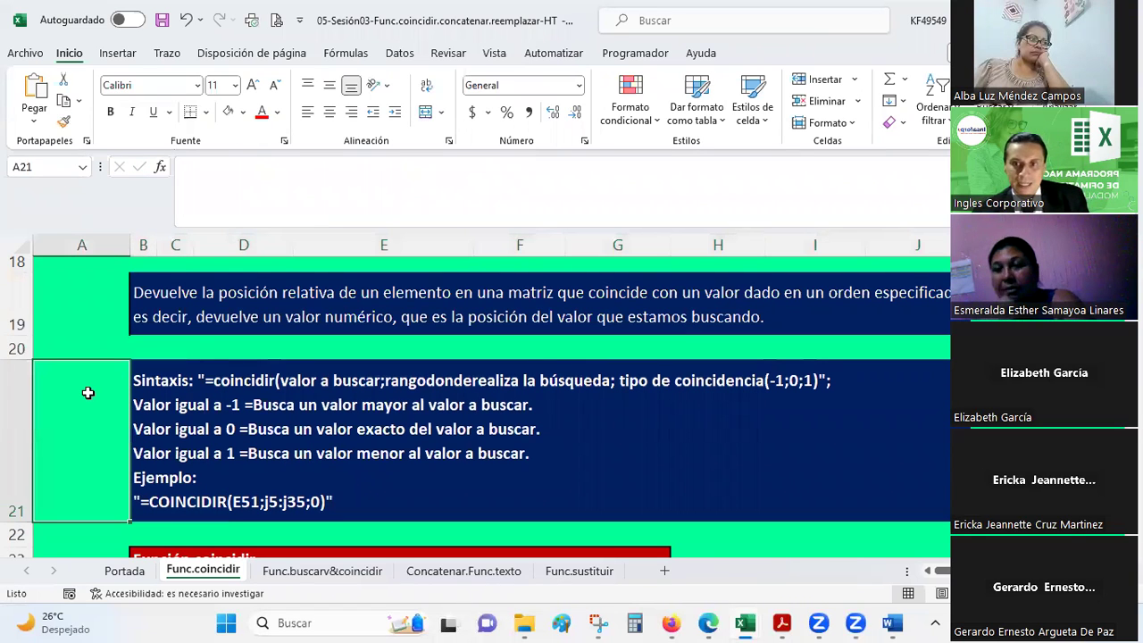
{"action": "scroll", "coordinate": [88, 393], "scroll_direction": "down", "scroll_amount": 2}
{"action": "scroll", "coordinate": [88, 393], "scroll_direction": "down", "scroll_amount": 3}
{"action": "scroll", "coordinate": [87, 393], "scroll_direction": "down", "scroll_amount": 1}
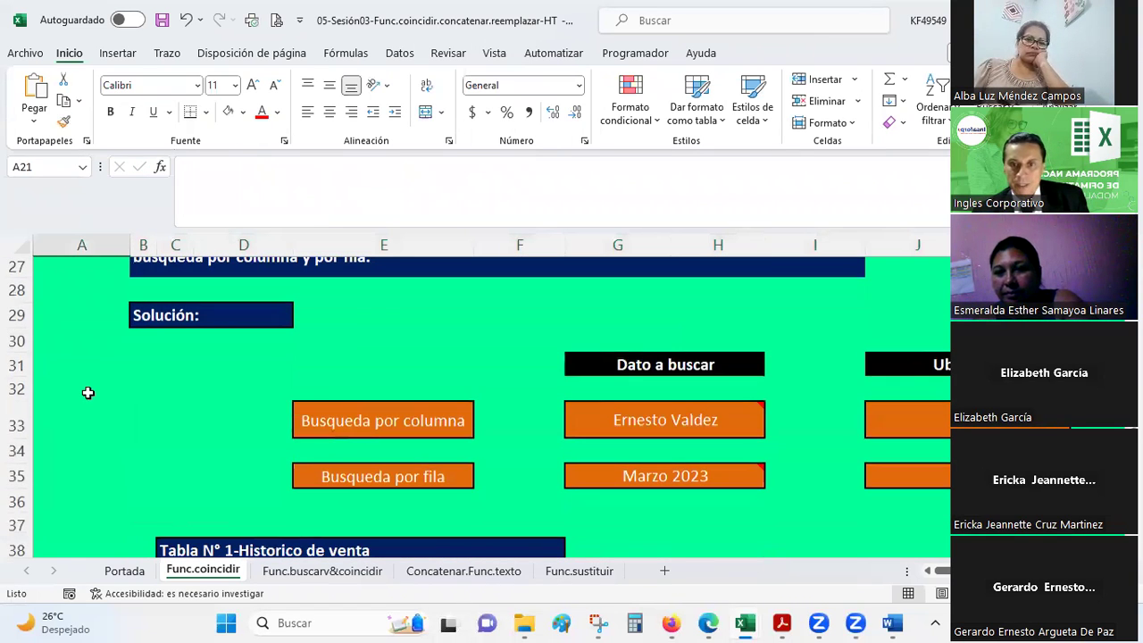
{"action": "left_click", "coordinate": [608, 422]}
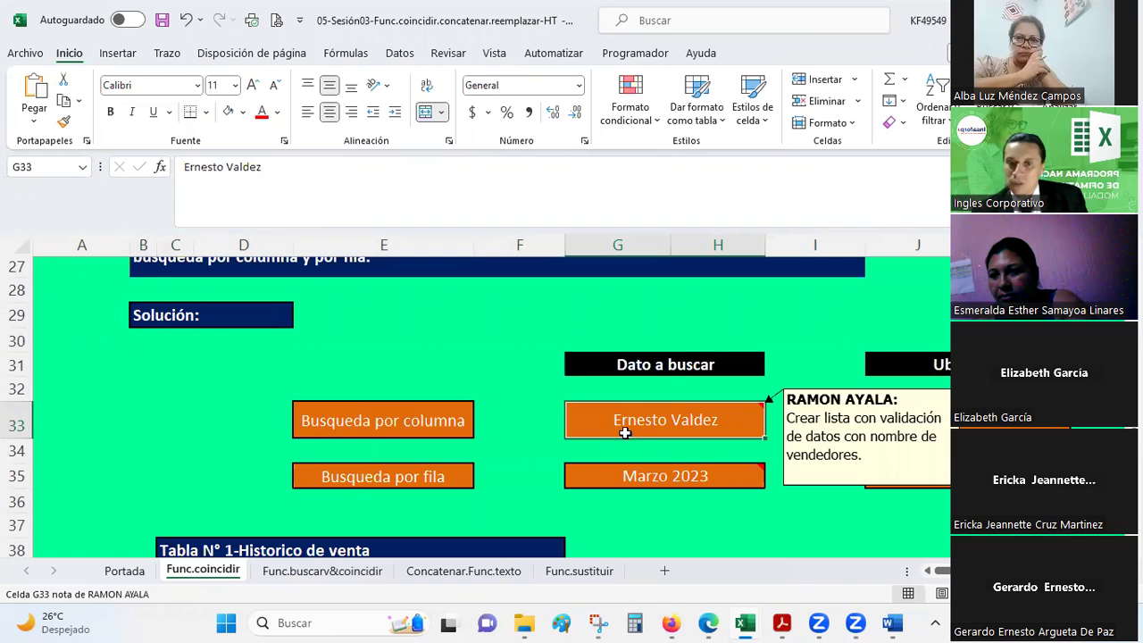
{"action": "scroll", "coordinate": [625, 433], "scroll_direction": "down", "scroll_amount": 2}
{"action": "scroll", "coordinate": [634, 439], "scroll_direction": "down", "scroll_amount": 2}
{"action": "scroll", "coordinate": [634, 440], "scroll_direction": "up", "scroll_amount": 1}
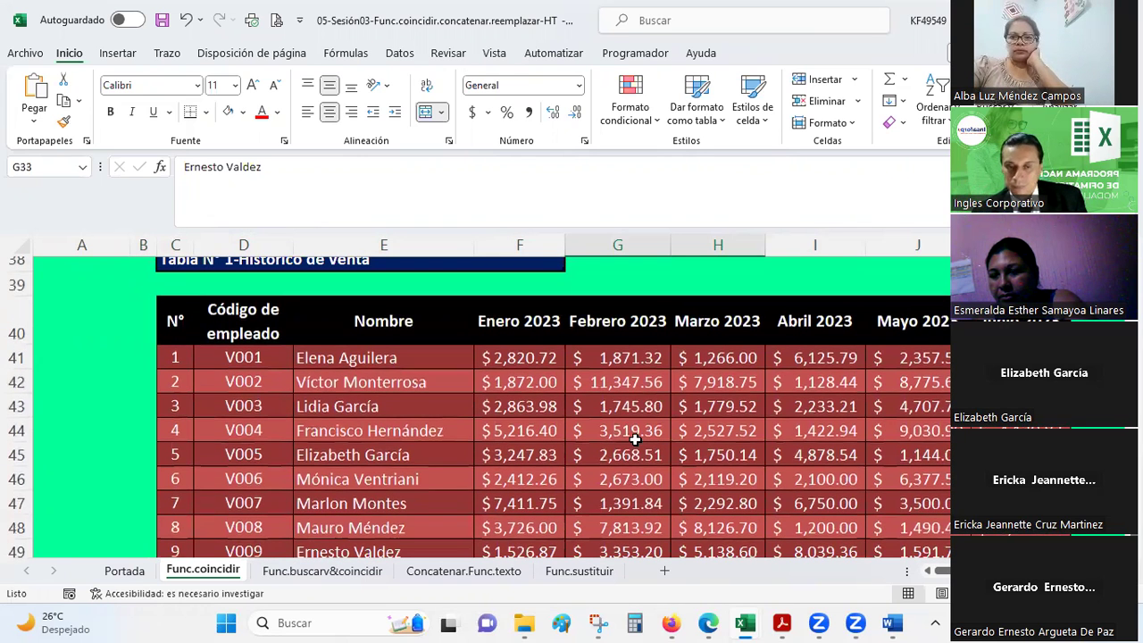
{"action": "scroll", "coordinate": [634, 434], "scroll_direction": "up", "scroll_amount": 1}
{"action": "scroll", "coordinate": [637, 428], "scroll_direction": "up", "scroll_amount": 3}
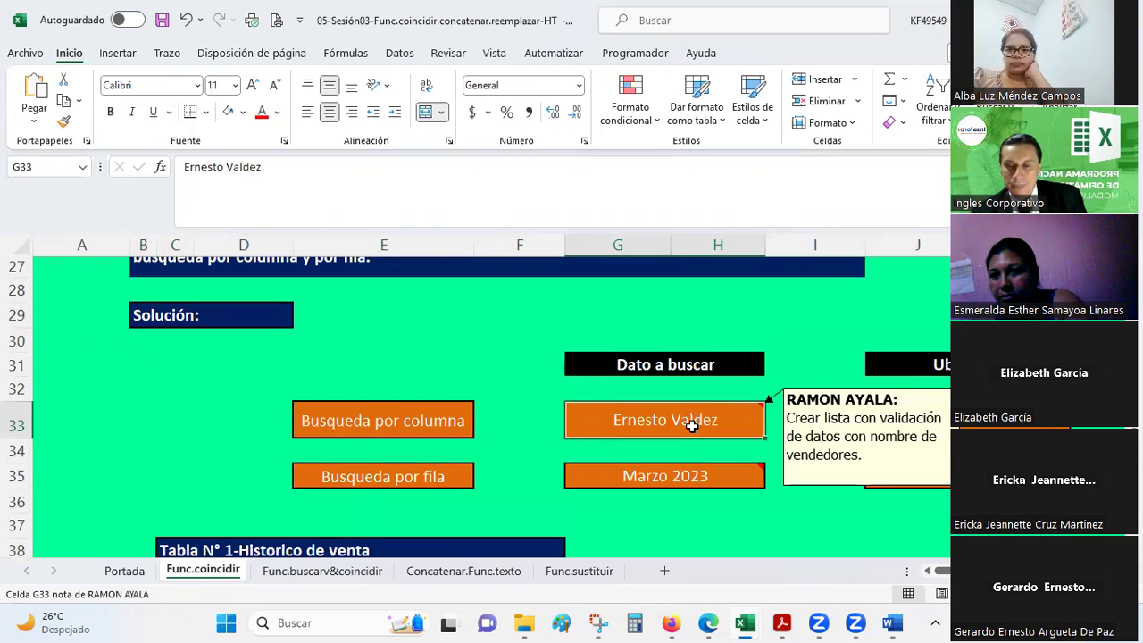
{"action": "left_click", "coordinate": [343, 570]}
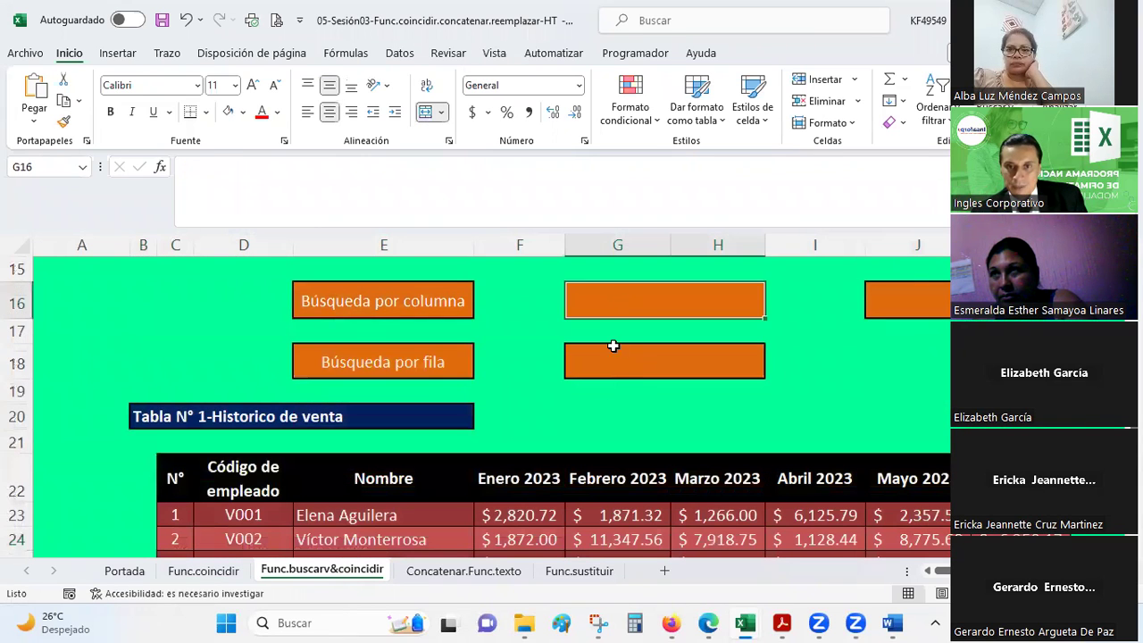
{"action": "left_click", "coordinate": [614, 361]}
{"action": "left_click", "coordinate": [209, 570]}
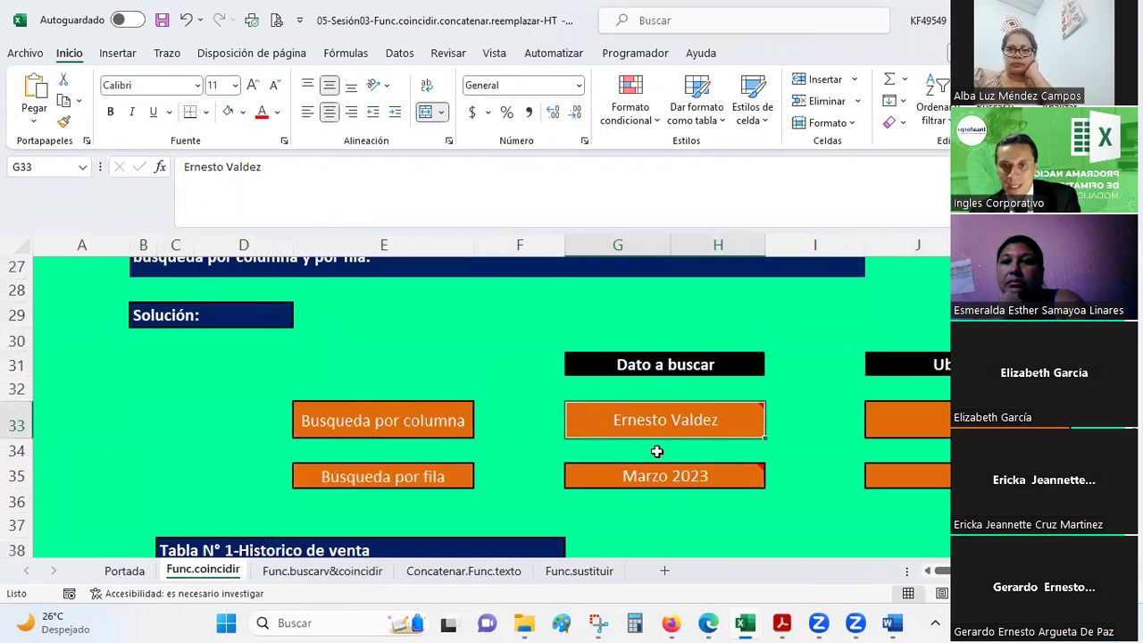
{"action": "scroll", "coordinate": [650, 437], "scroll_direction": "down", "scroll_amount": 4}
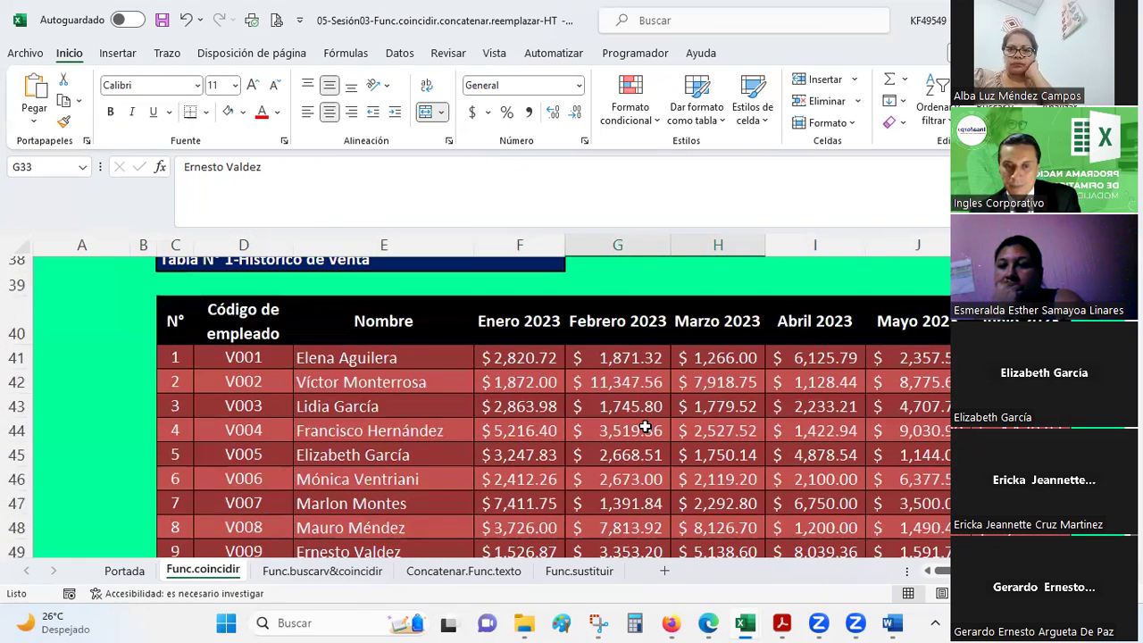
{"action": "mouse_move", "coordinate": [426, 313]}
{"action": "left_mouse_down"}
{"action": "mouse_move", "coordinate": [378, 475]}
{"action": "mouse_move", "coordinate": [381, 464]}
{"action": "left_mouse_up"}
{"action": "scroll", "coordinate": [382, 464], "scroll_direction": "up", "scroll_amount": 1}
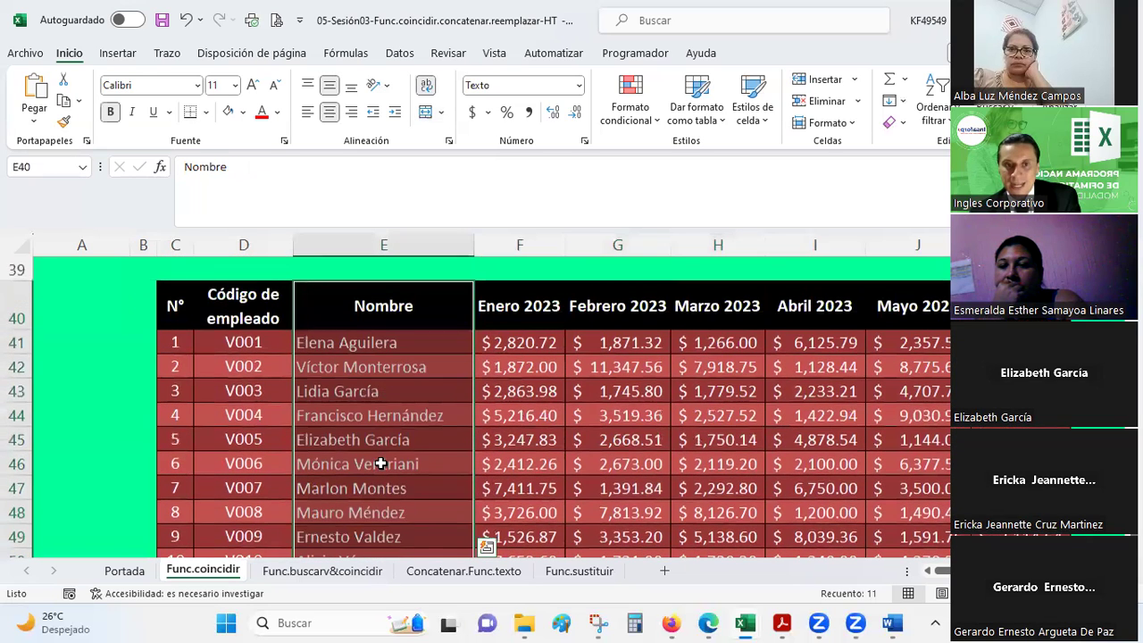
{"action": "scroll", "coordinate": [365, 330], "scroll_direction": "down", "scroll_amount": 1}
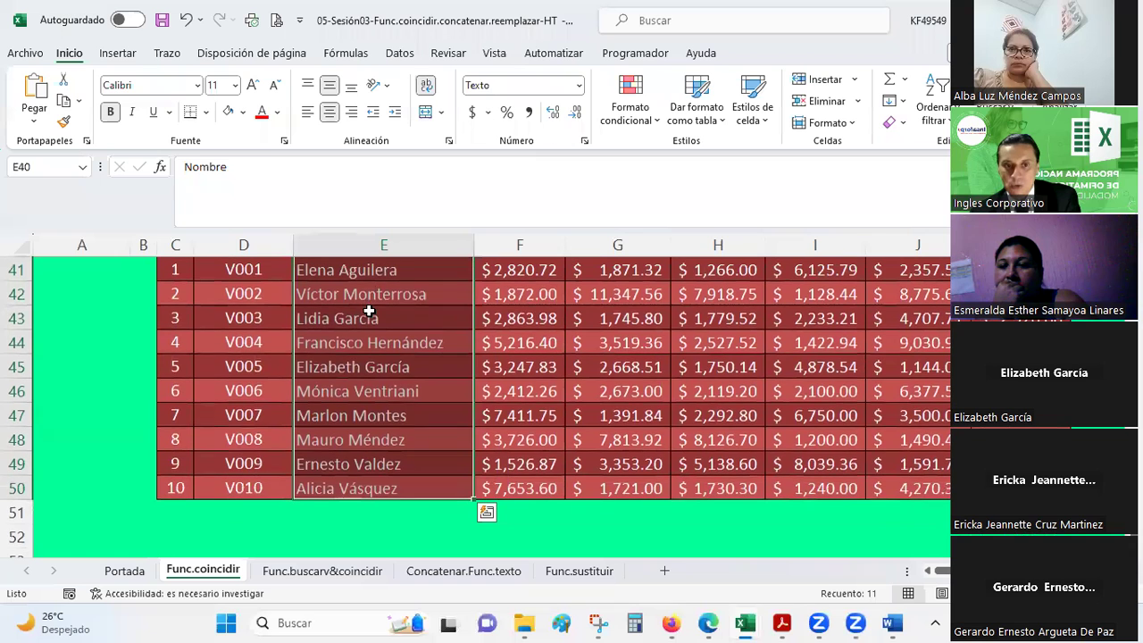
{"action": "left_click", "coordinate": [355, 468]}
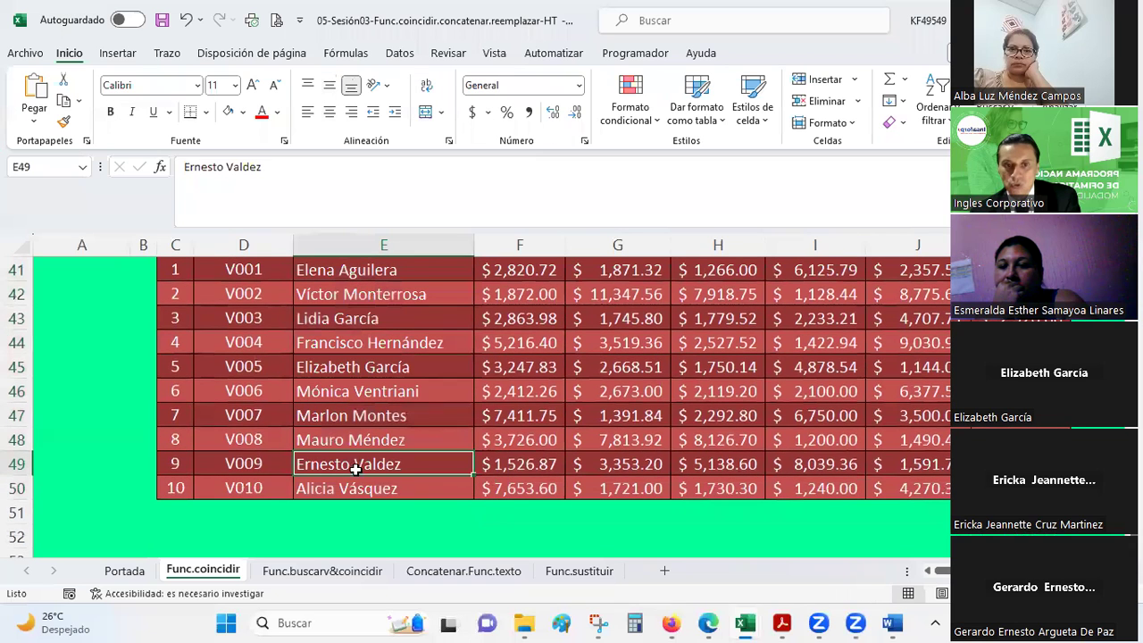
{"action": "scroll", "coordinate": [423, 457], "scroll_direction": "up", "scroll_amount": 1}
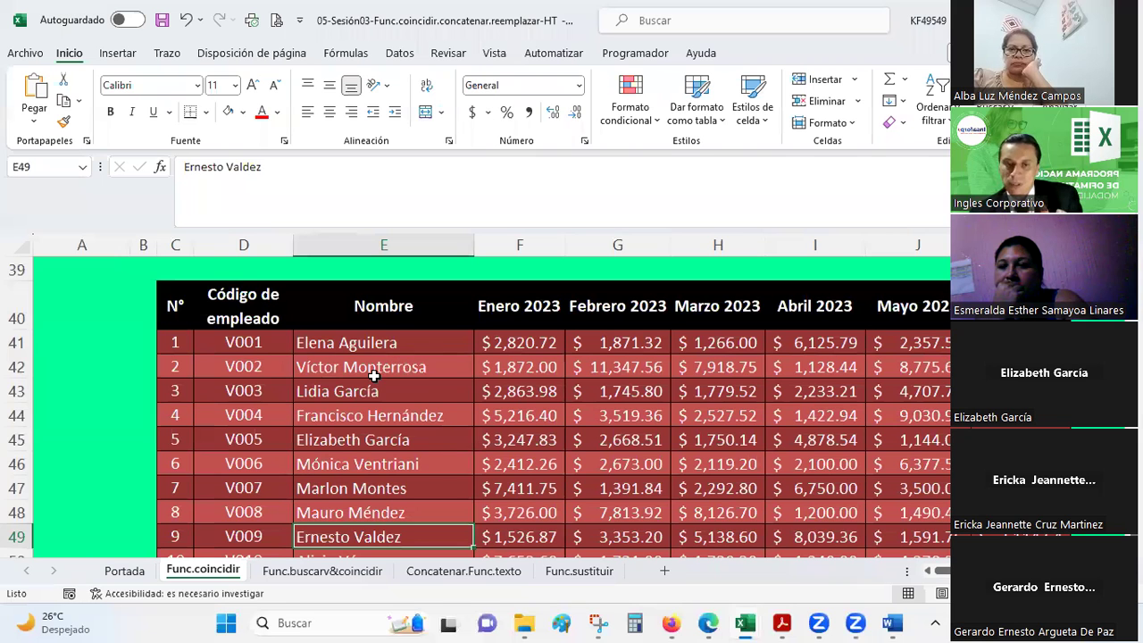
{"action": "left_click", "coordinate": [362, 292]}
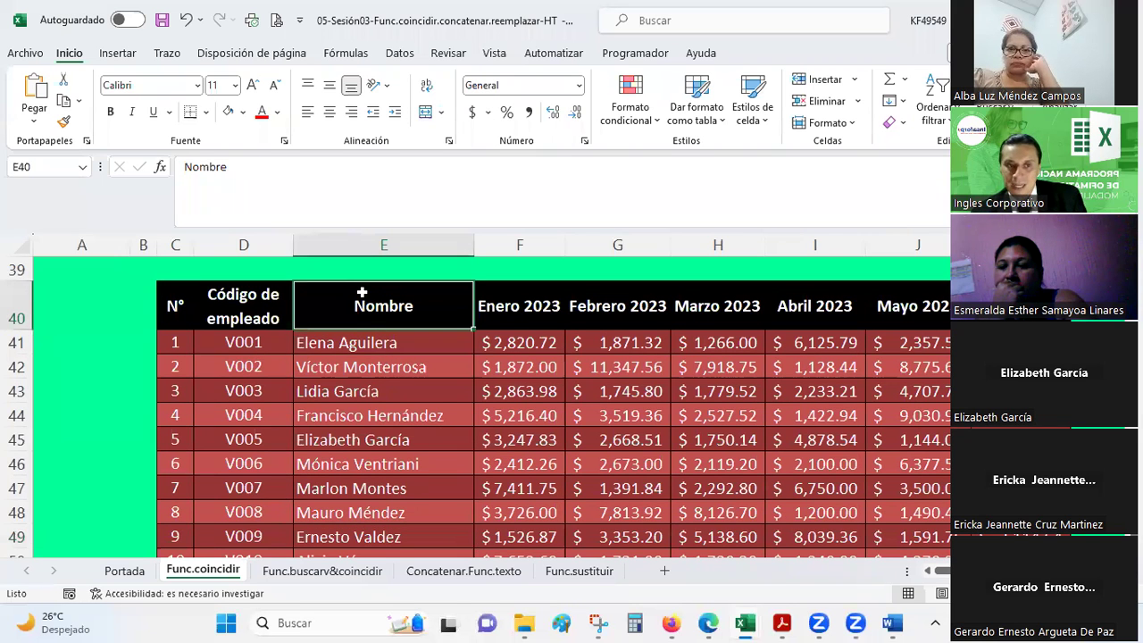
{"action": "scroll", "coordinate": [363, 330], "scroll_direction": "down", "scroll_amount": 1}
{"action": "left_click", "coordinate": [361, 487]}
{"action": "scroll", "coordinate": [359, 485], "scroll_direction": "up", "scroll_amount": 1}
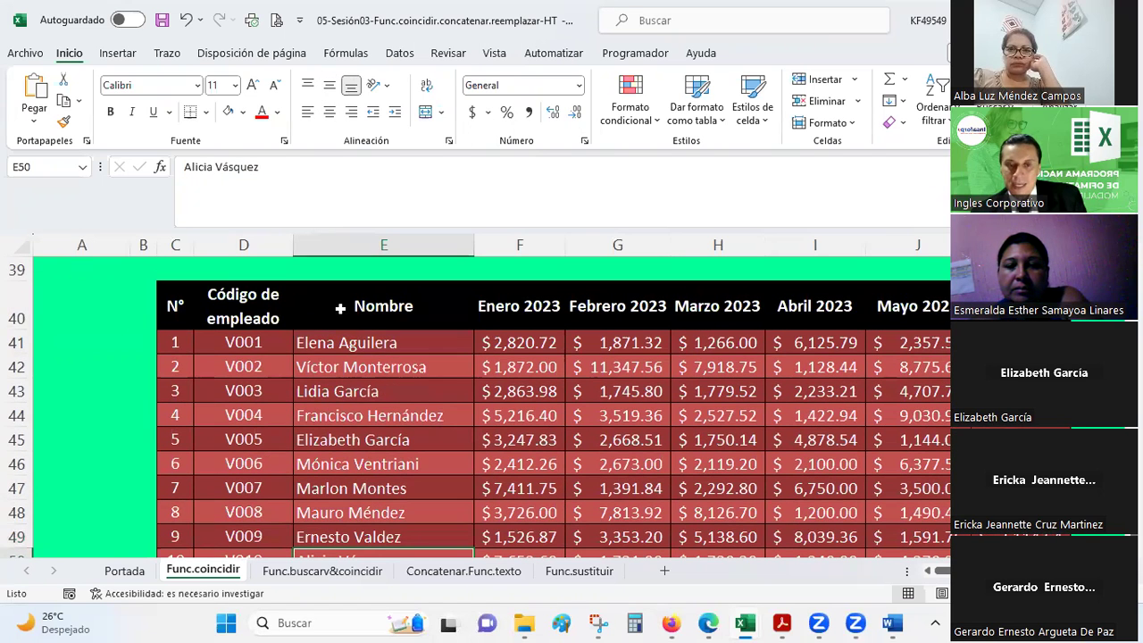
{"action": "left_click", "coordinate": [340, 308]}
{"action": "left_click", "coordinate": [314, 343]}
{"action": "left_click", "coordinate": [317, 368]}
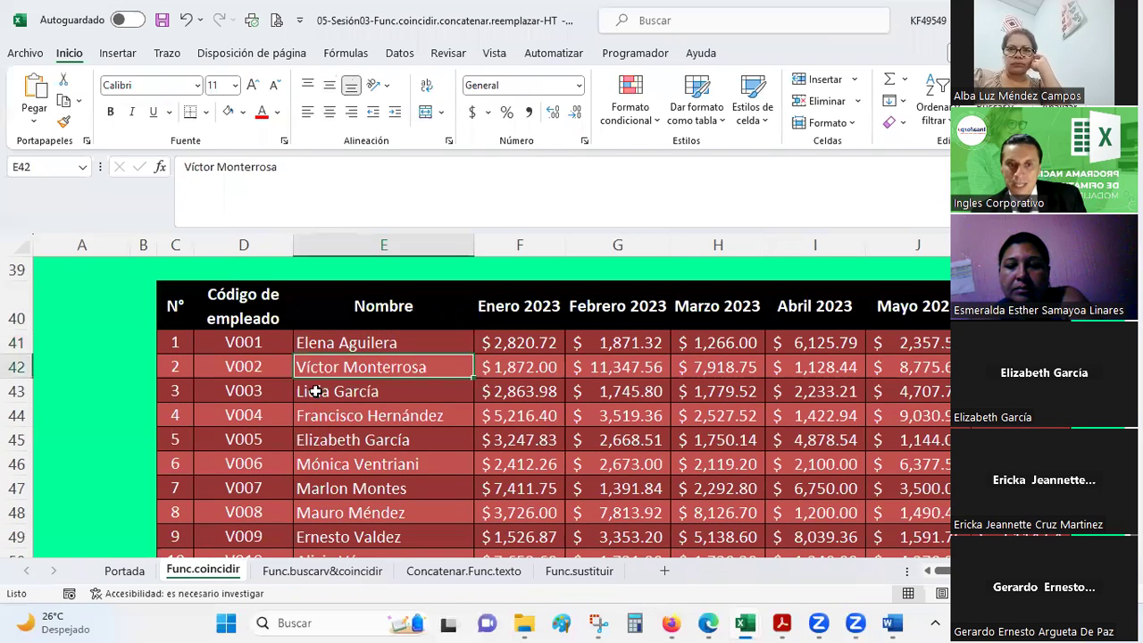
{"action": "left_click", "coordinate": [315, 391]}
{"action": "left_click", "coordinate": [317, 415]}
{"action": "left_click", "coordinate": [317, 439]}
{"action": "left_click", "coordinate": [319, 464]}
{"action": "left_click", "coordinate": [316, 490]}
{"action": "left_click", "coordinate": [320, 511]}
{"action": "left_click", "coordinate": [325, 532]}
{"action": "scroll", "coordinate": [327, 470], "scroll_direction": "down", "scroll_amount": 1}
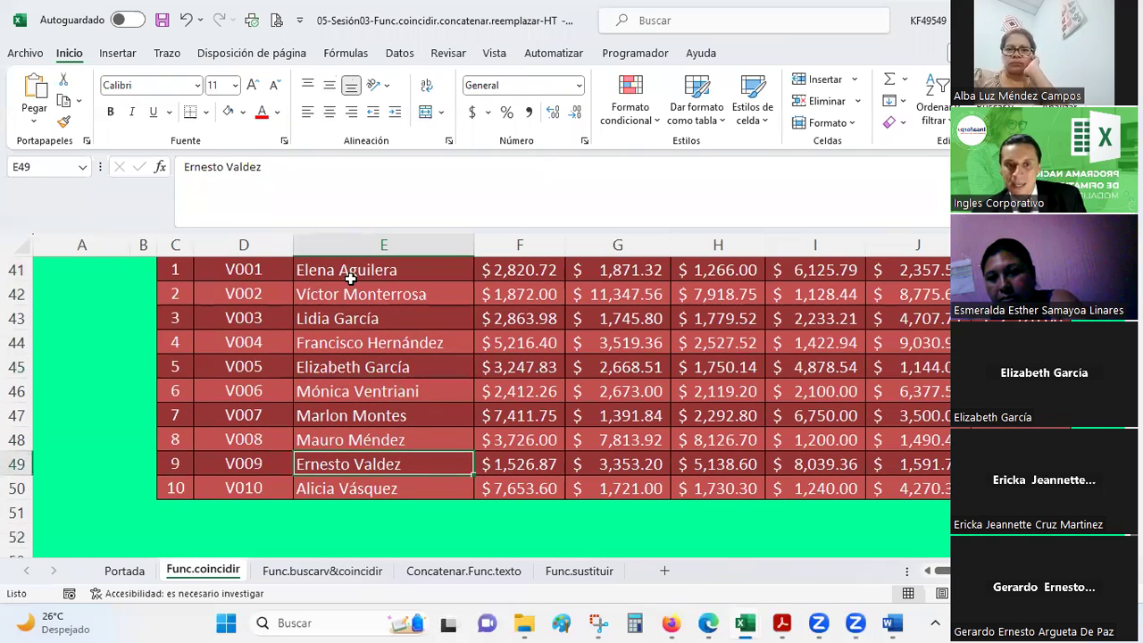
{"action": "scroll", "coordinate": [376, 360], "scroll_direction": "up", "scroll_amount": 2}
{"action": "scroll", "coordinate": [376, 494], "scroll_direction": "down", "scroll_amount": 2}
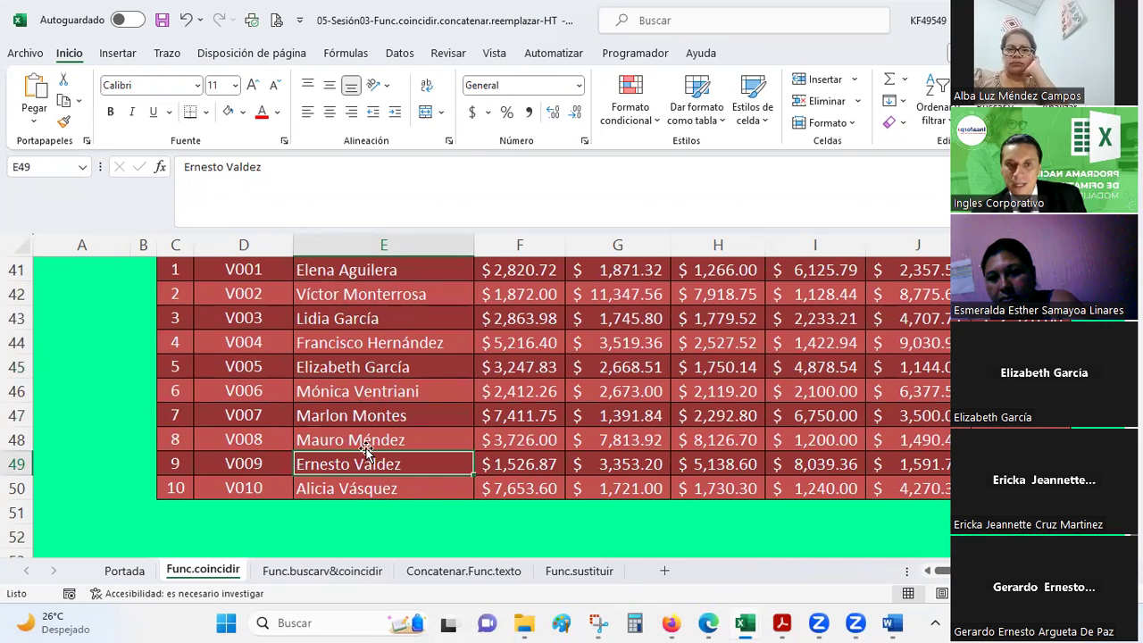
{"action": "scroll", "coordinate": [479, 454], "scroll_direction": "up", "scroll_amount": 3}
{"action": "scroll", "coordinate": [479, 454], "scroll_direction": "up", "scroll_amount": 2}
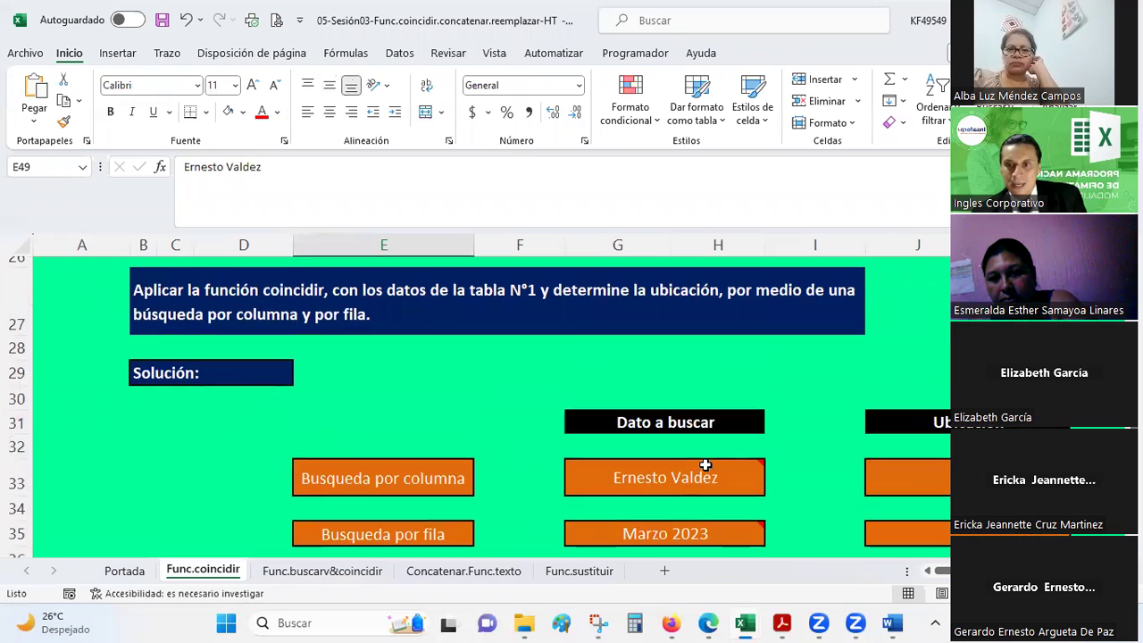
{"action": "left_click", "coordinate": [903, 475]}
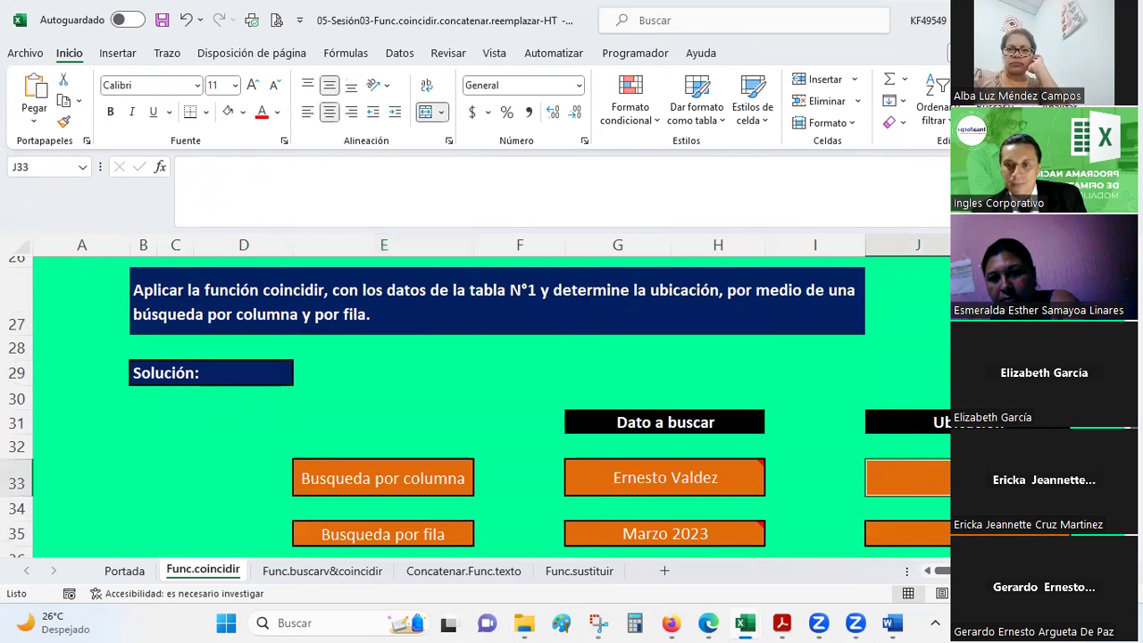
{"action": "scroll", "coordinate": [748, 449], "scroll_direction": "down", "scroll_amount": 2}
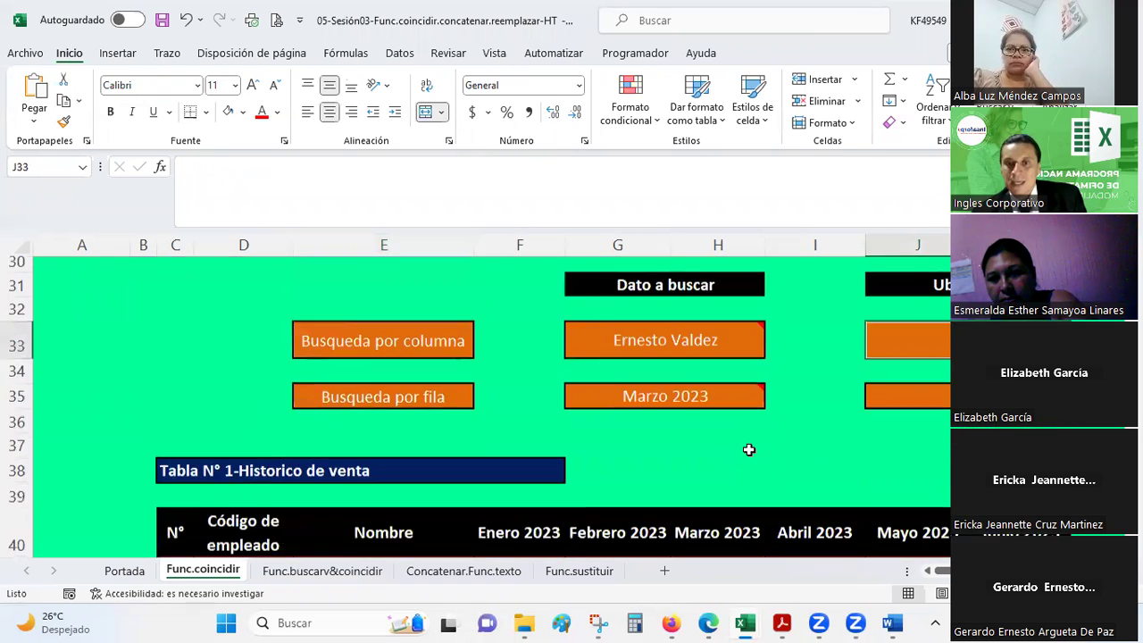
{"action": "scroll", "coordinate": [595, 407], "scroll_direction": "up", "scroll_amount": 1}
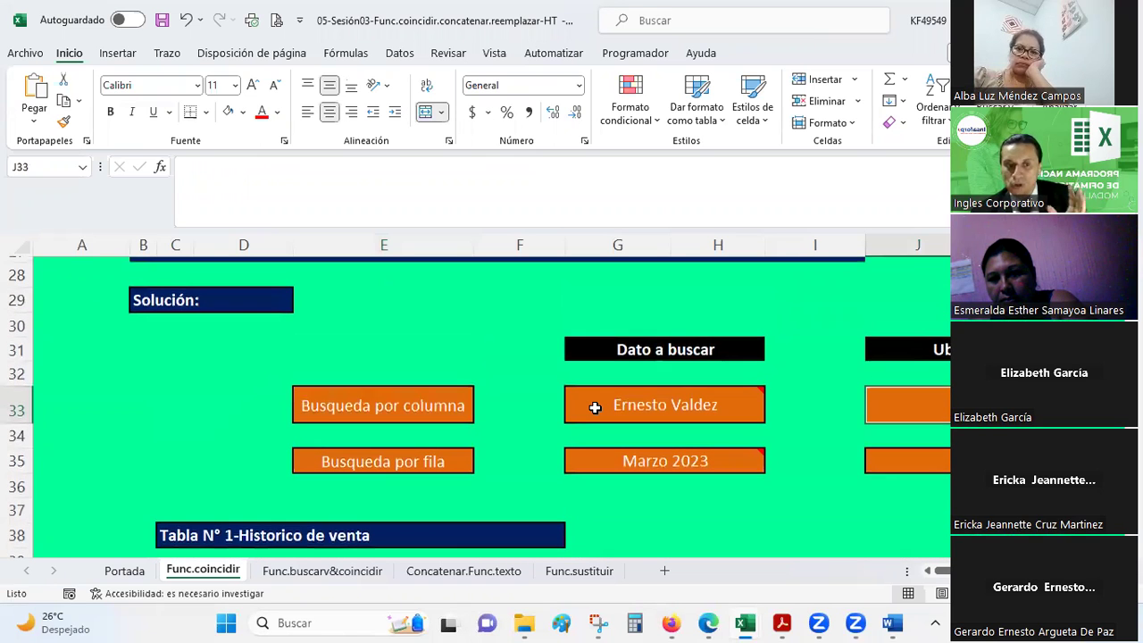
{"action": "mouse_move", "coordinate": [595, 407]}
{"action": "left_click", "coordinate": [471, 349]}
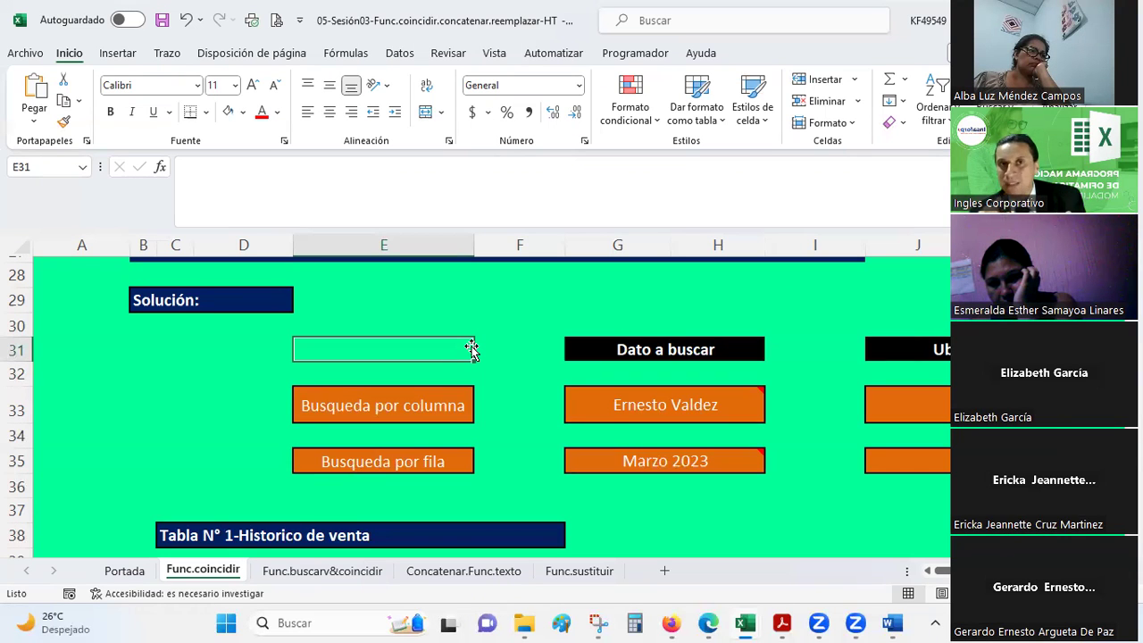
{"action": "scroll", "coordinate": [472, 350], "scroll_direction": "down", "scroll_amount": 3}
{"action": "scroll", "coordinate": [472, 350], "scroll_direction": "down", "scroll_amount": 2}
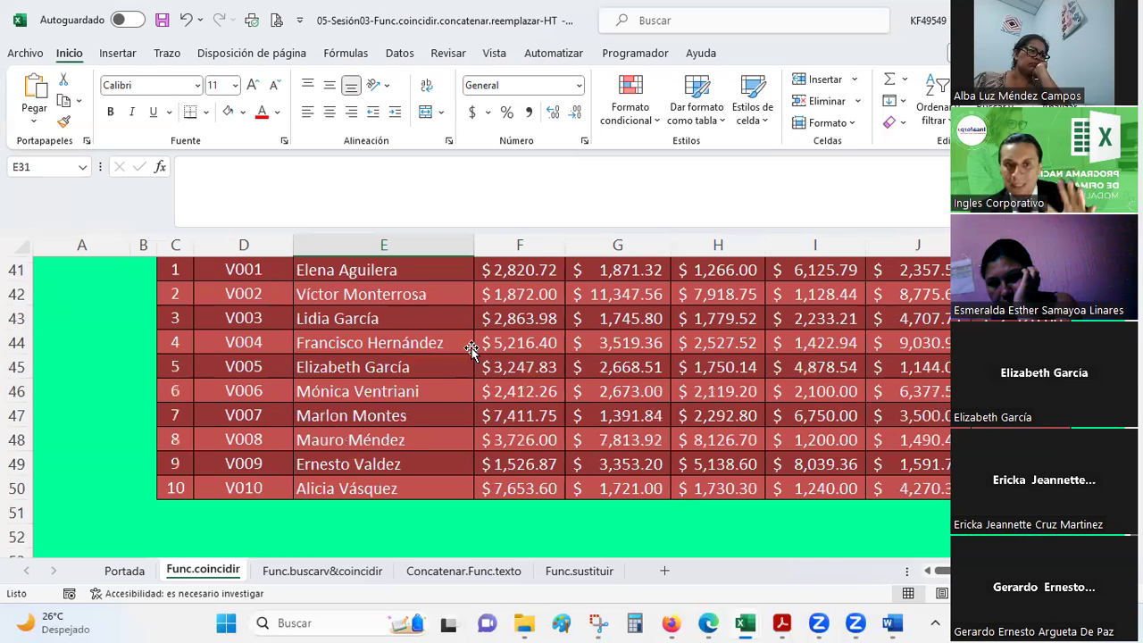
{"action": "scroll", "coordinate": [471, 350], "scroll_direction": "up", "scroll_amount": 1}
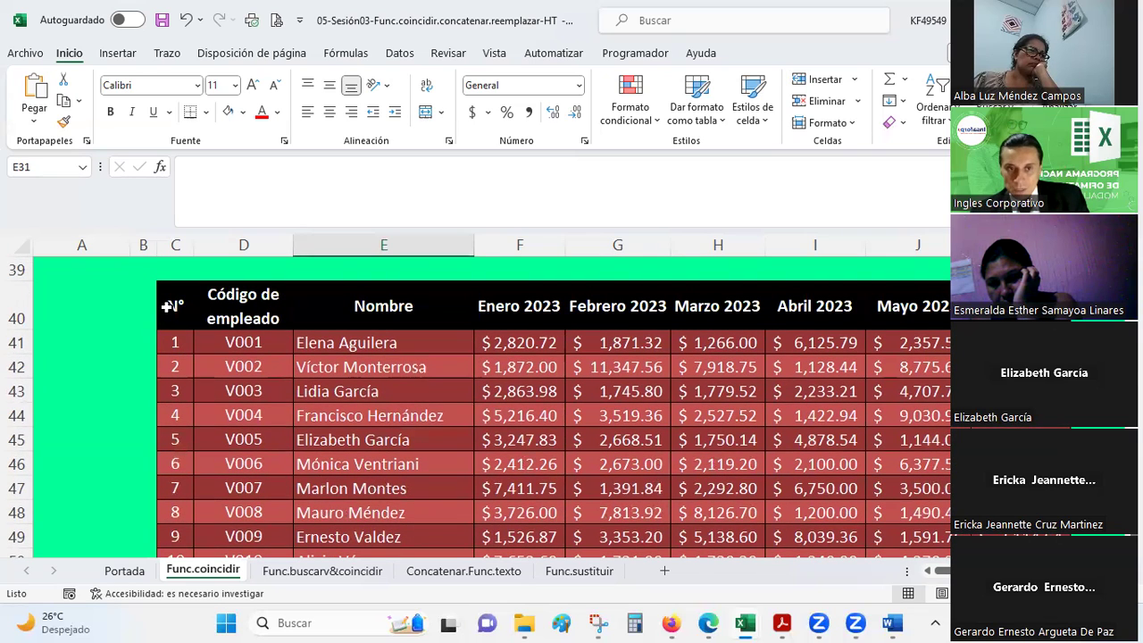
{"action": "left_click_drag", "start_coordinate": [319, 297], "coordinate": [337, 488]}
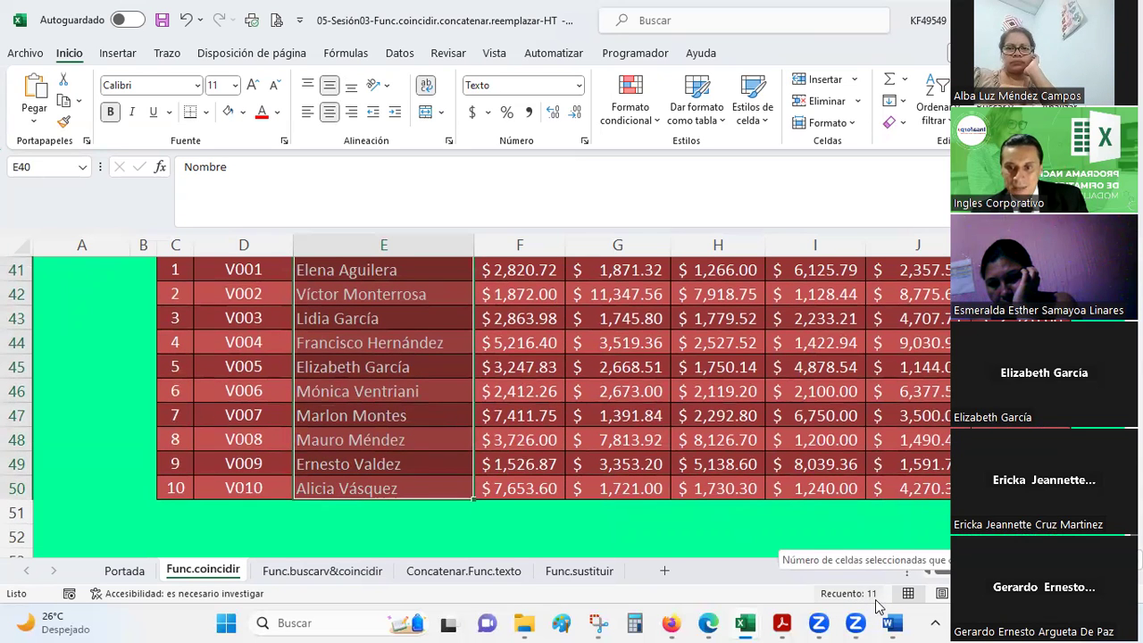
{"action": "scroll", "coordinate": [392, 400], "scroll_direction": "up", "scroll_amount": 1}
{"action": "left_click_drag", "start_coordinate": [334, 340], "coordinate": [351, 527]}
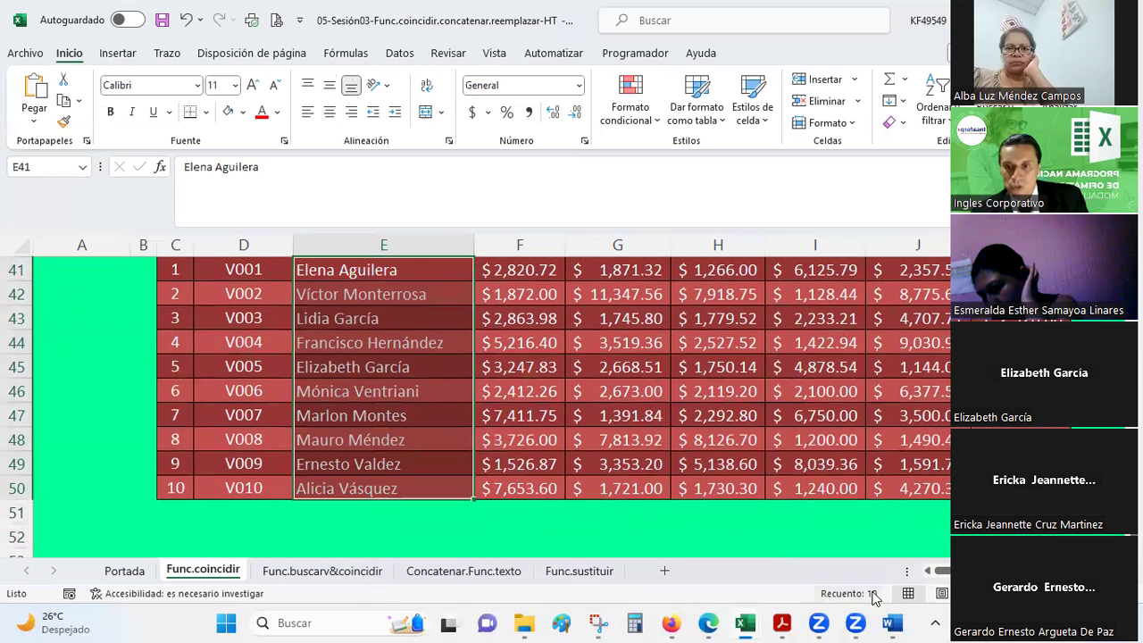
{"action": "scroll", "coordinate": [346, 388], "scroll_direction": "up", "scroll_amount": 1}
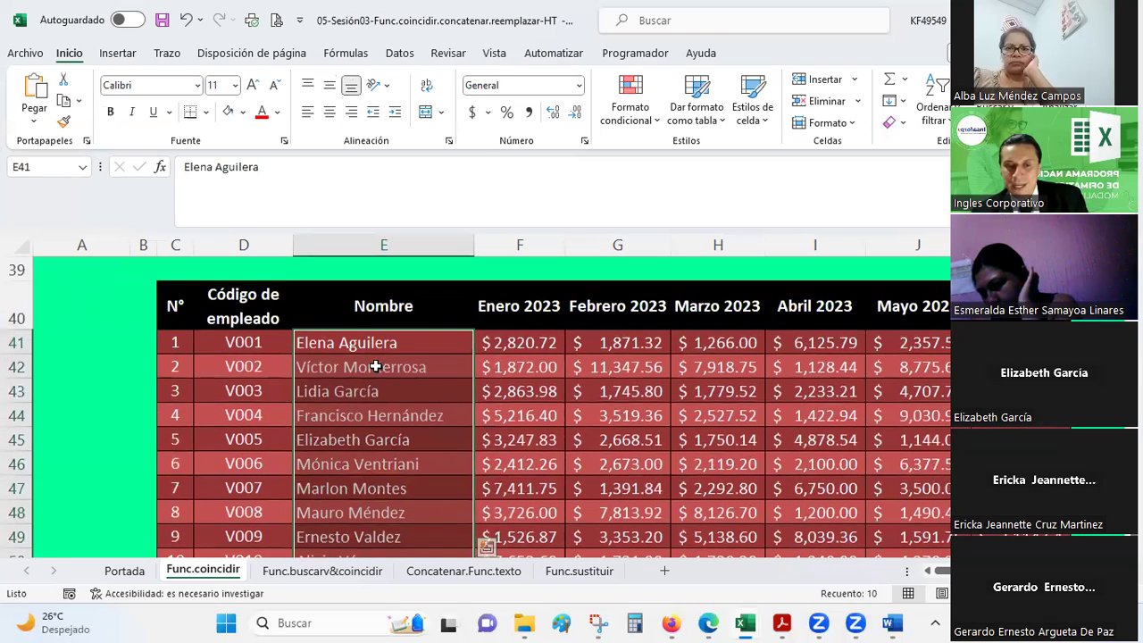
{"action": "scroll", "coordinate": [410, 402], "scroll_direction": "up", "scroll_amount": 3}
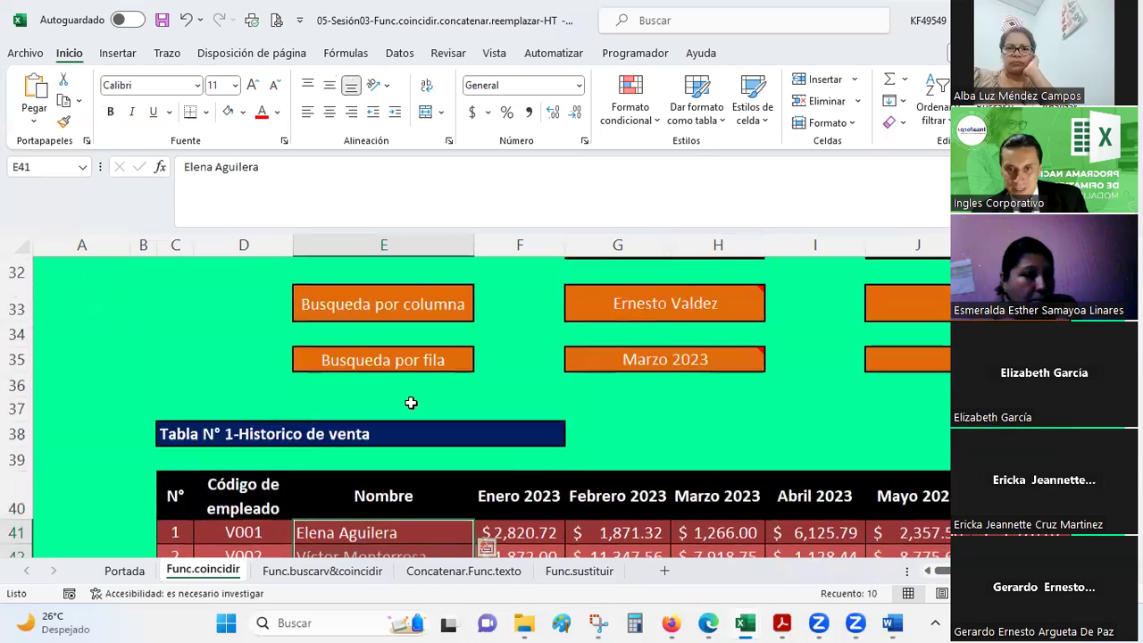
{"action": "scroll", "coordinate": [410, 402], "scroll_direction": "up", "scroll_amount": 3}
{"action": "scroll", "coordinate": [411, 403], "scroll_direction": "down", "scroll_amount": 1}
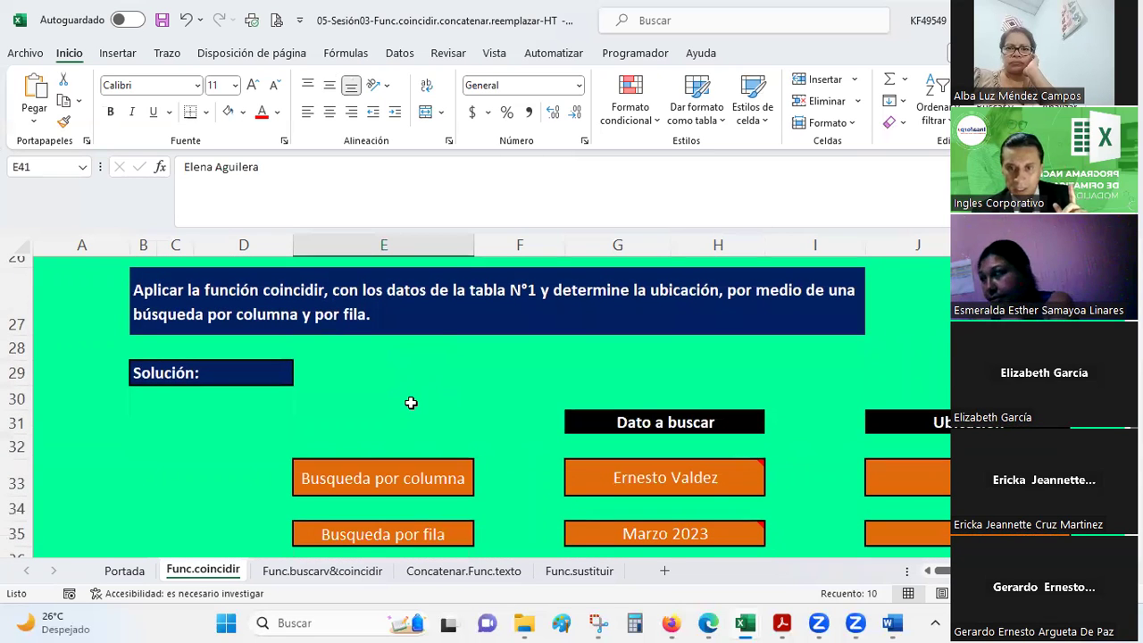
{"action": "scroll", "coordinate": [410, 403], "scroll_direction": "down", "scroll_amount": 1}
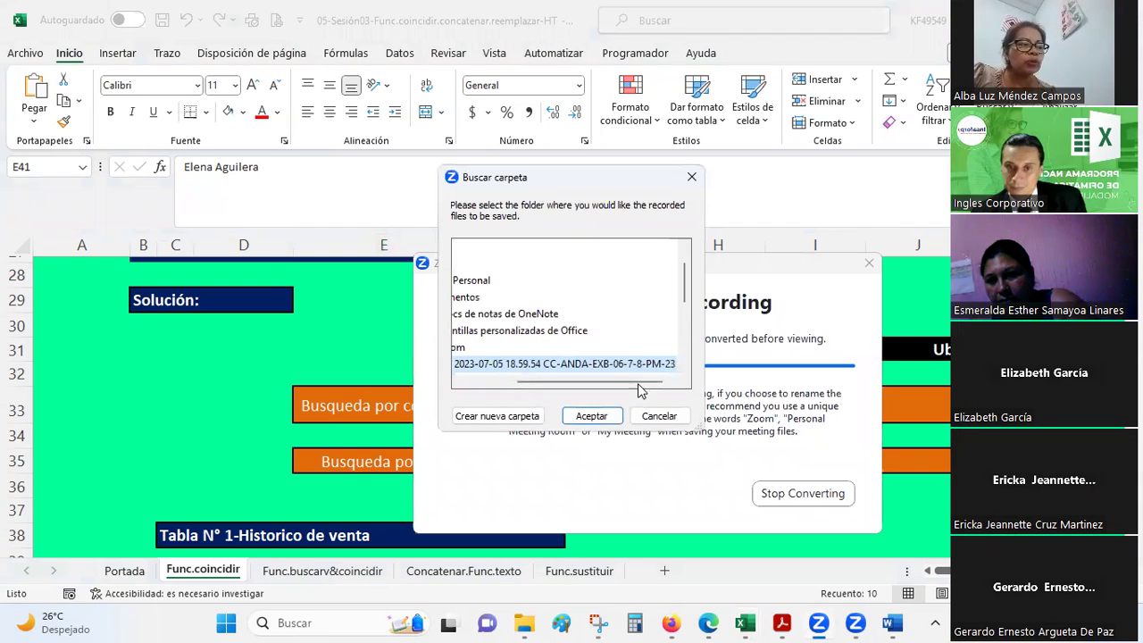
Close the folder dialog, scroll to Tabla N° 1 and select the Nombre column of names
{"action": "left_click", "coordinate": [591, 416]}
{"action": "scroll", "coordinate": [503, 440], "scroll_direction": "down", "scroll_amount": 3}
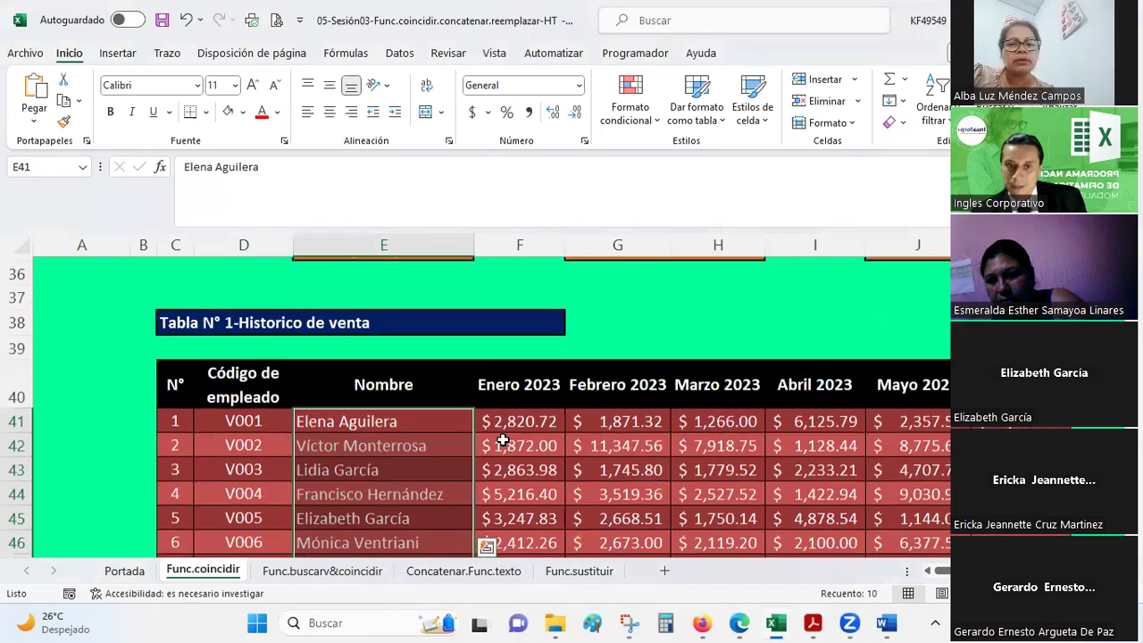
{"action": "scroll", "coordinate": [500, 438], "scroll_direction": "down", "scroll_amount": 1}
{"action": "scroll", "coordinate": [490, 395], "scroll_direction": "down", "scroll_amount": 1}
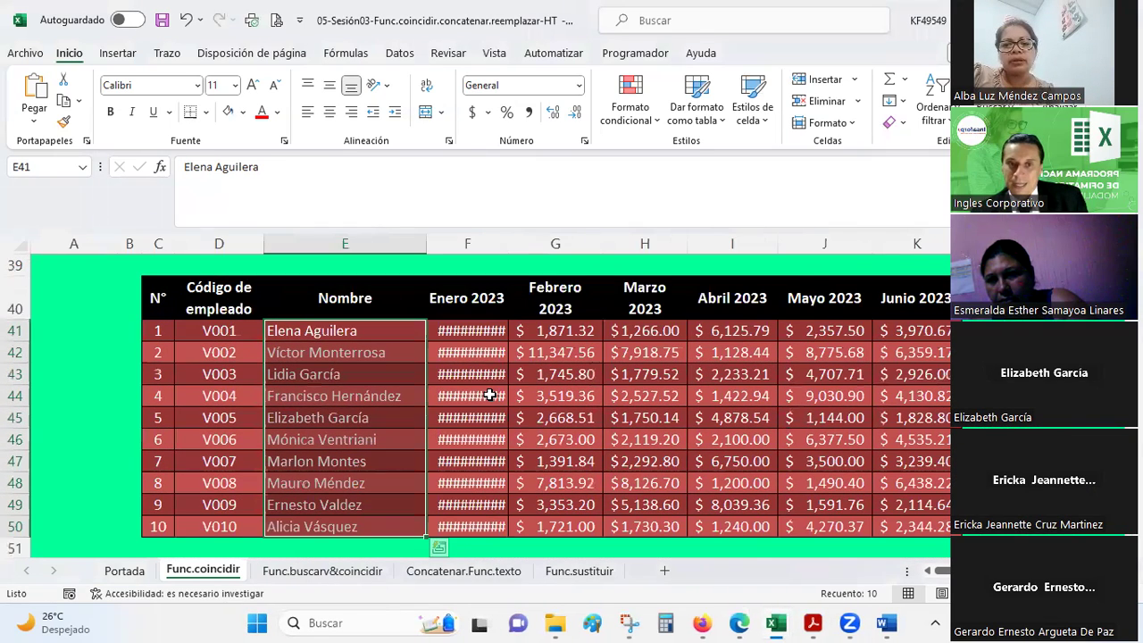
{"action": "left_click", "coordinate": [388, 395]}
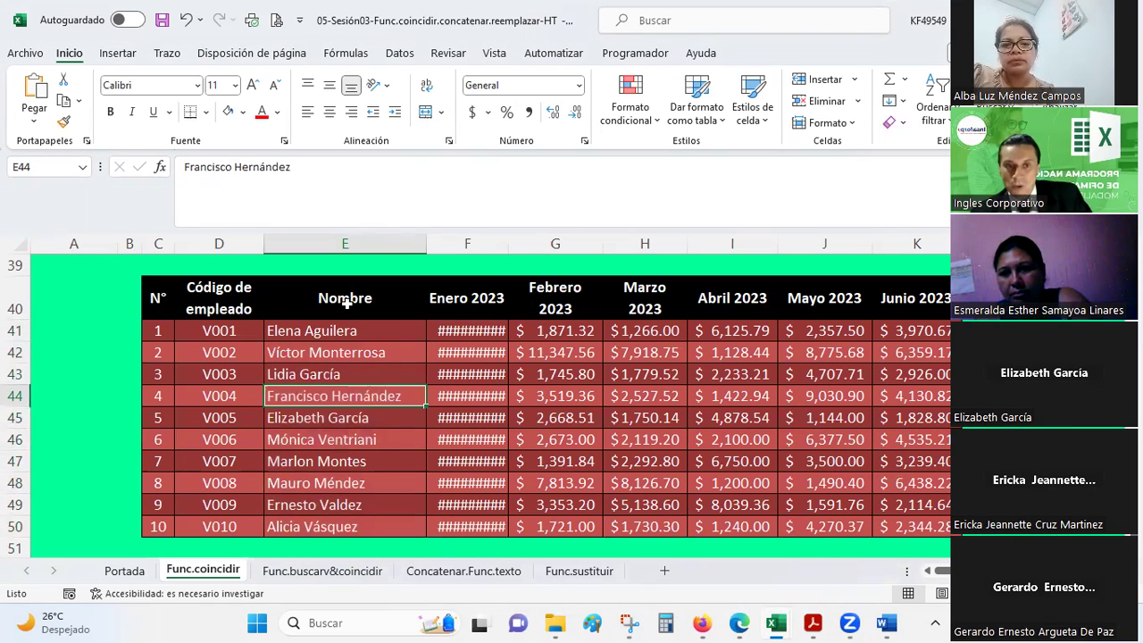
{"action": "left_click", "coordinate": [330, 294]}
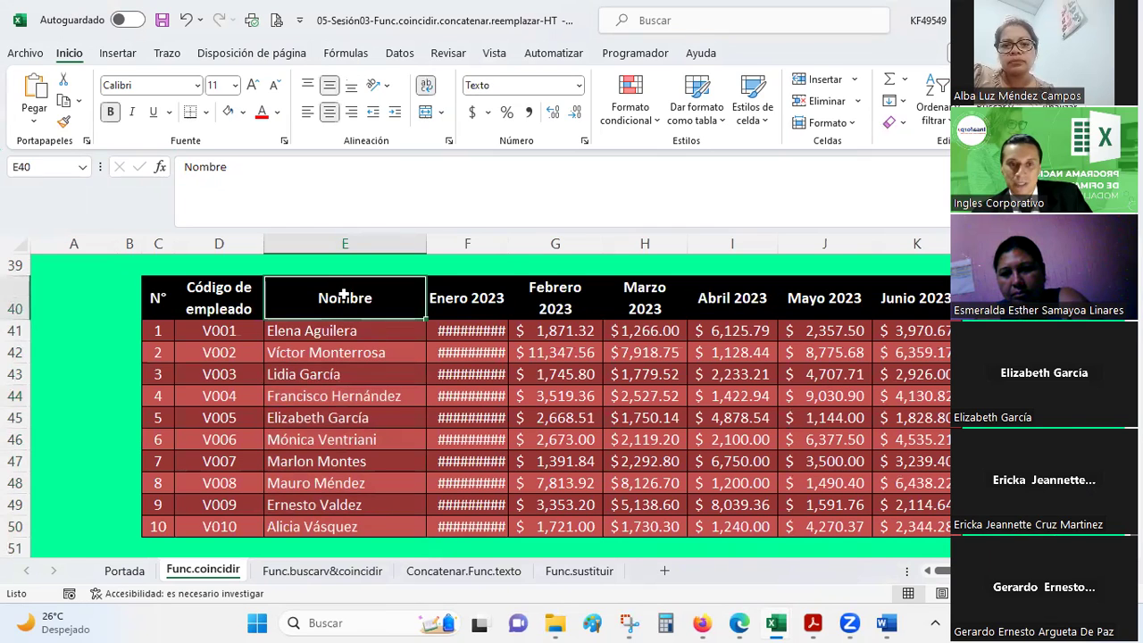
{"action": "left_click_drag", "start_coordinate": [344, 294], "coordinate": [341, 525]}
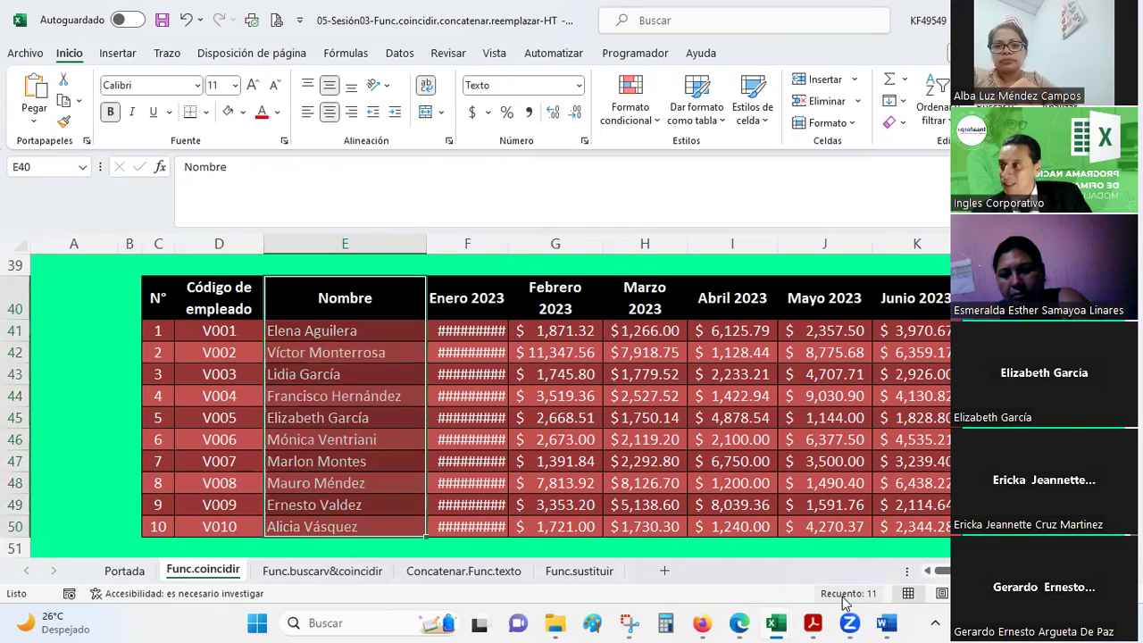
{"action": "left_click_drag", "start_coordinate": [344, 296], "coordinate": [343, 352]}
{"action": "left_click", "coordinate": [344, 295]}
{"action": "left_click", "coordinate": [324, 331]}
{"action": "left_click", "coordinate": [351, 354]}
{"action": "left_click", "coordinate": [320, 374]}
{"action": "left_click", "coordinate": [316, 395]}
{"action": "left_click", "coordinate": [314, 418]}
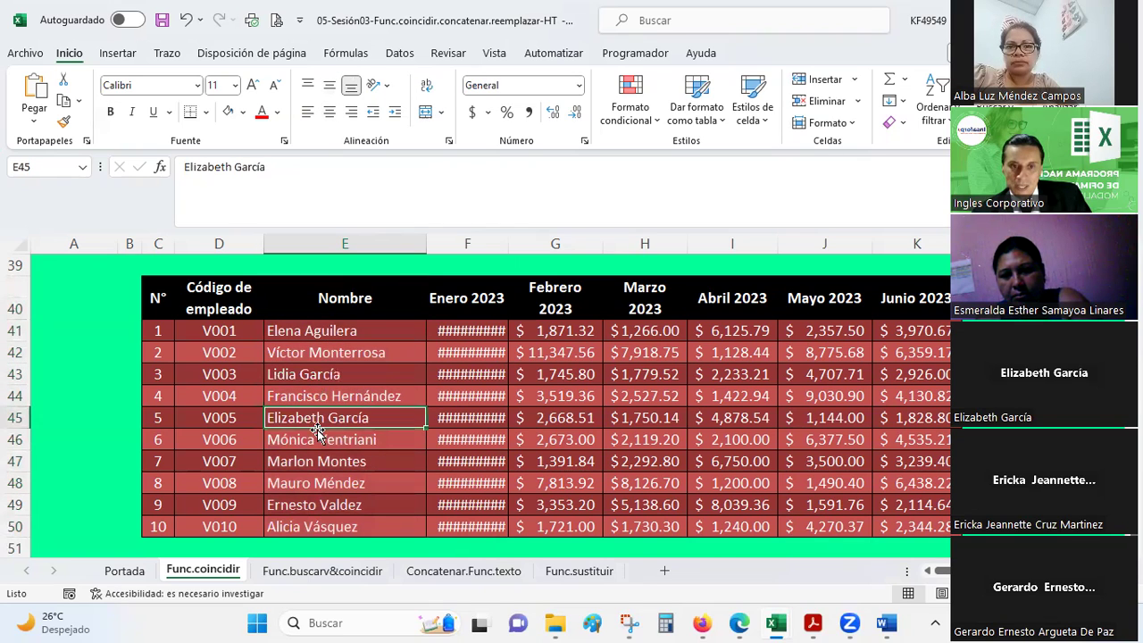
{"action": "left_click", "coordinate": [313, 439]}
{"action": "left_click", "coordinate": [312, 461]}
{"action": "left_click", "coordinate": [313, 483]}
{"action": "left_click", "coordinate": [312, 503]}
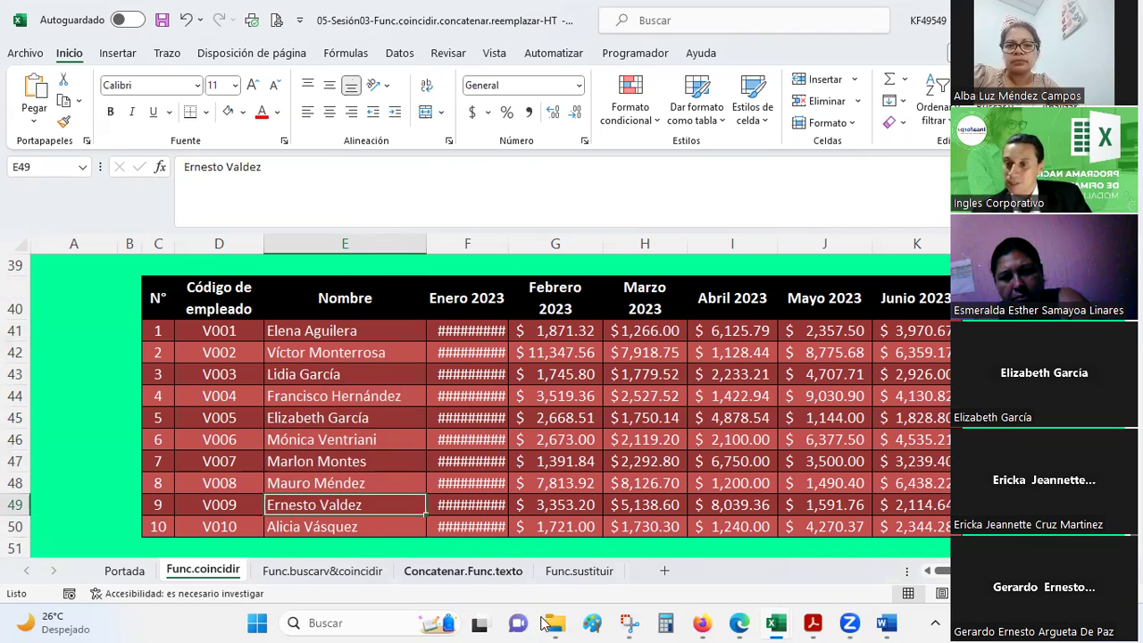
{"action": "right_click", "coordinate": [789, 600]}
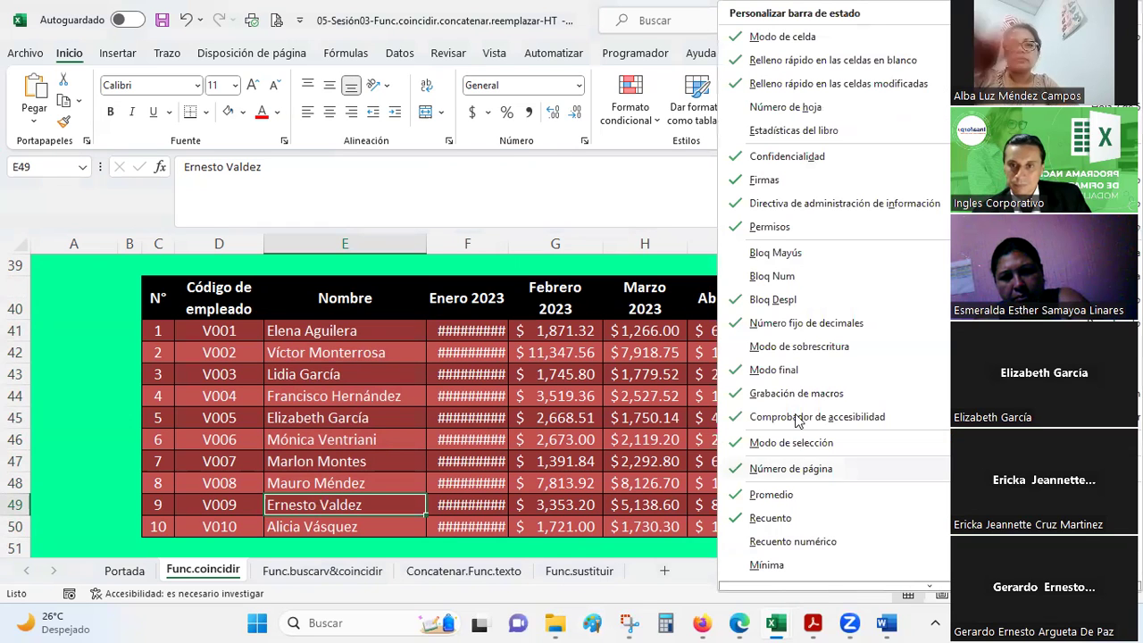
{"action": "left_click", "coordinate": [491, 461]}
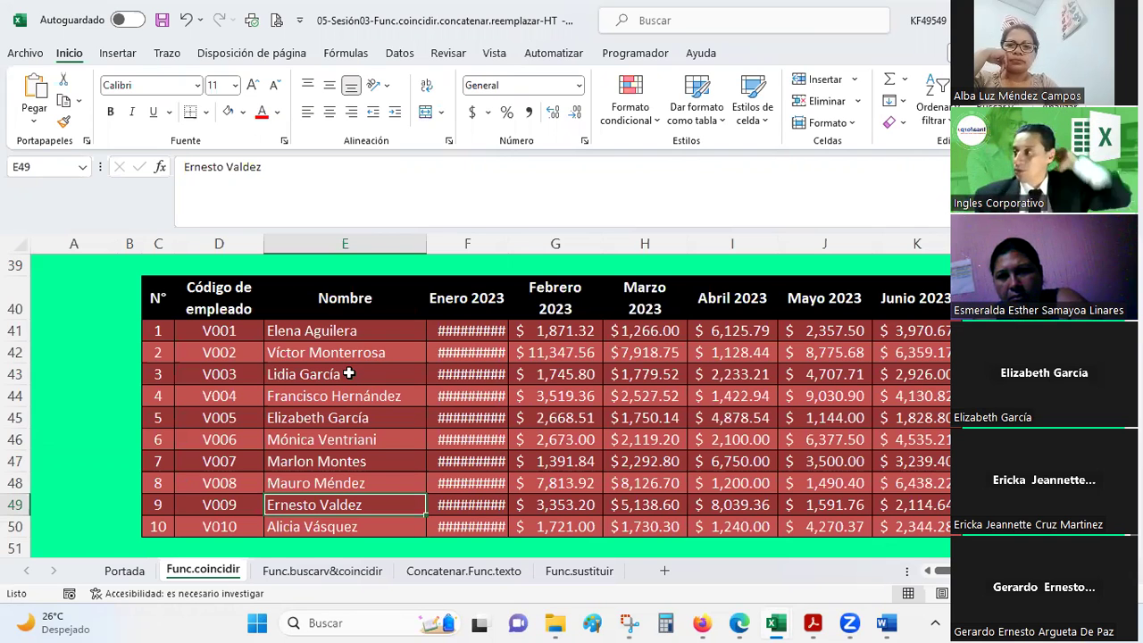
{"action": "scroll", "coordinate": [416, 394], "scroll_direction": "up", "scroll_amount": 4}
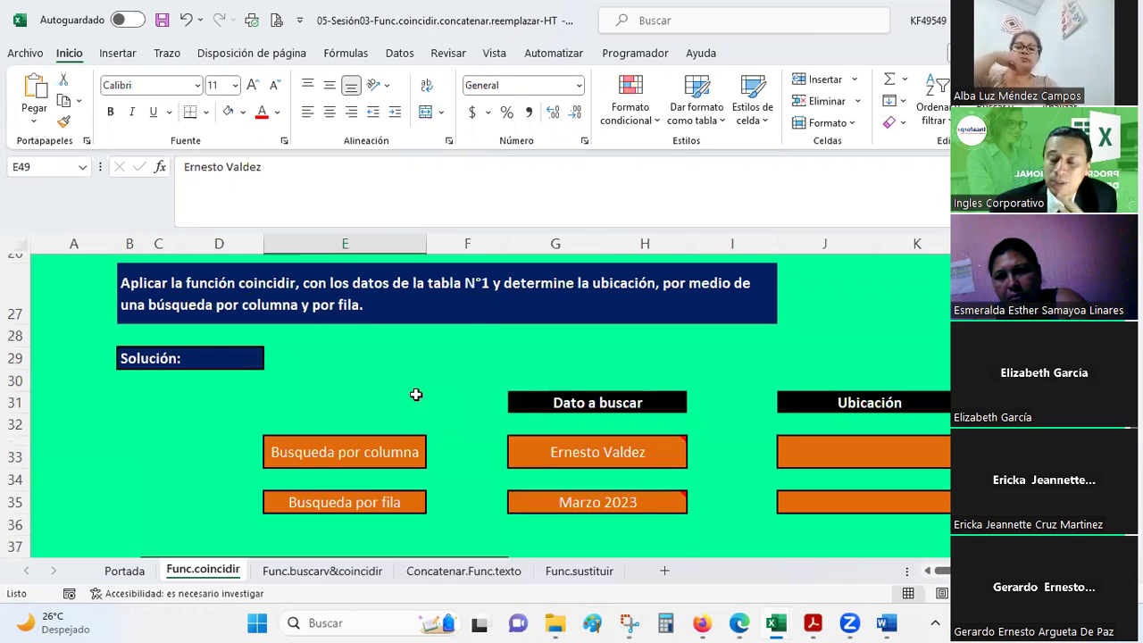
Scroll up to the COINCIDIR description and Sintaxis box with match types -1, 0 and 1
{"action": "scroll", "coordinate": [415, 394], "scroll_direction": "up", "scroll_amount": 2}
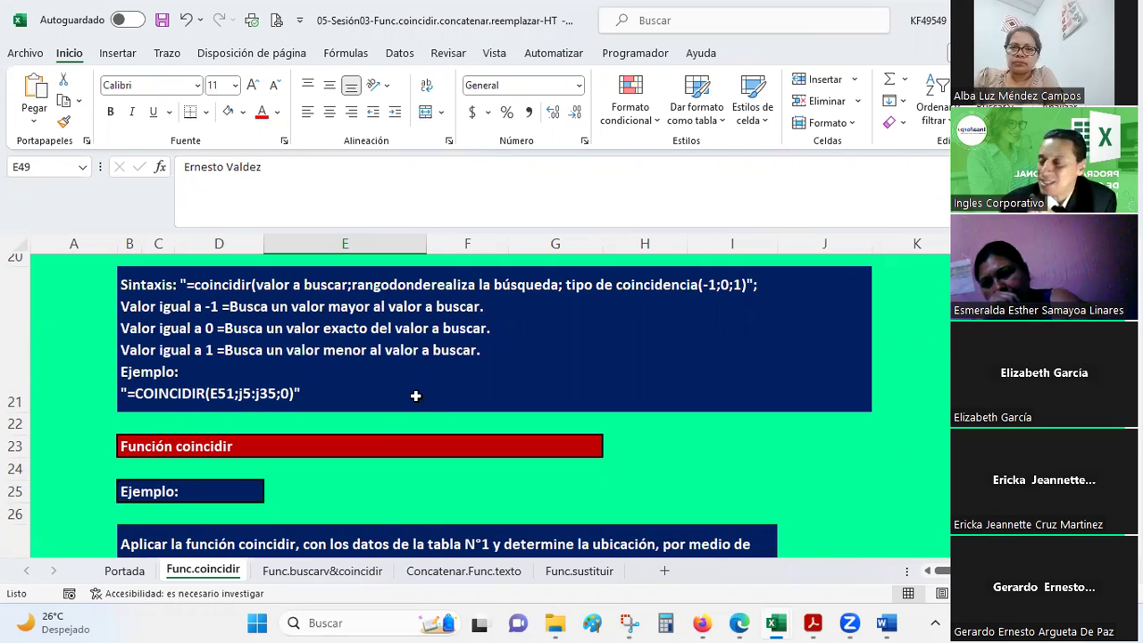
{"action": "scroll", "coordinate": [415, 395], "scroll_direction": "up", "scroll_amount": 1}
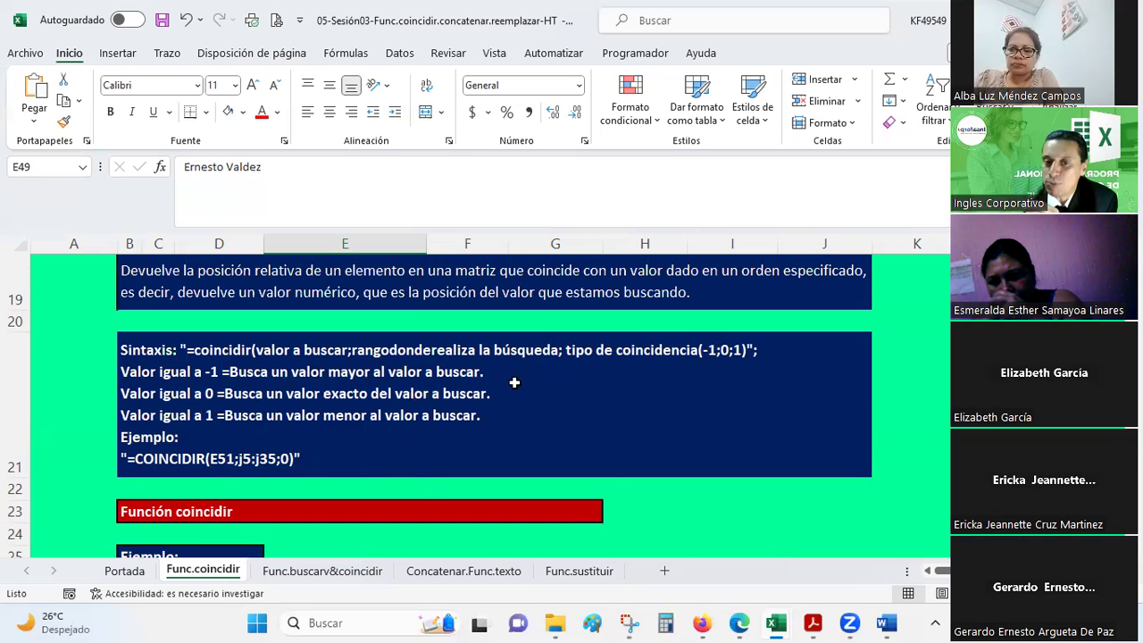
{"action": "scroll", "coordinate": [512, 380], "scroll_direction": "down", "scroll_amount": 2}
{"action": "scroll", "coordinate": [652, 401], "scroll_direction": "down", "scroll_amount": 1}
{"action": "left_click", "coordinate": [633, 386]}
{"action": "scroll", "coordinate": [633, 386], "scroll_direction": "down", "scroll_amount": 4}
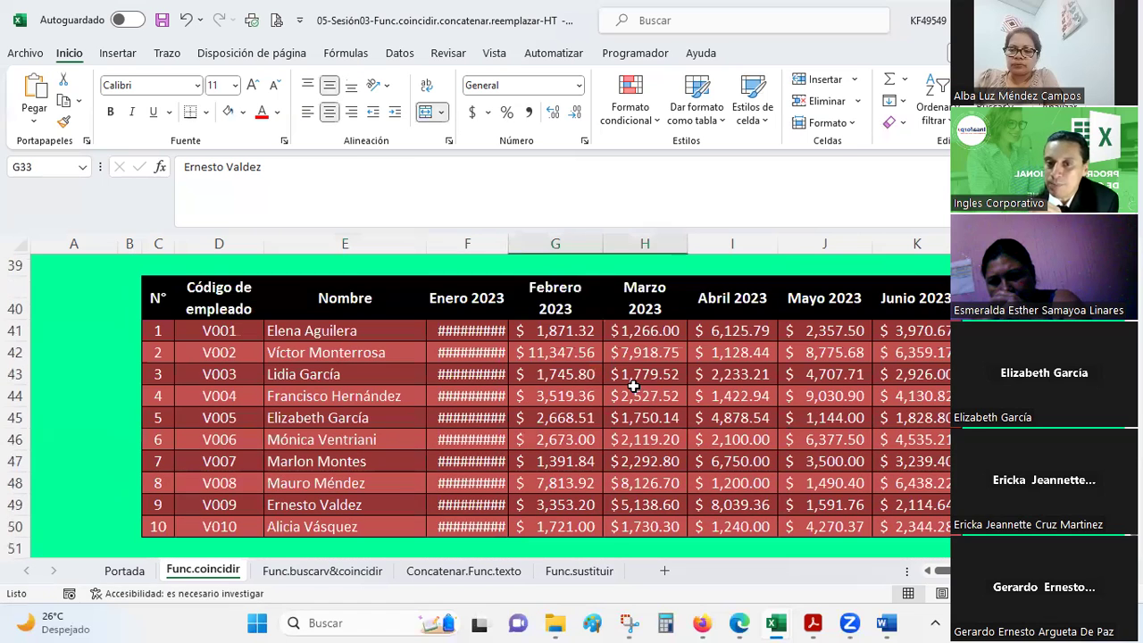
{"action": "scroll", "coordinate": [641, 391], "scroll_direction": "up", "scroll_amount": 3}
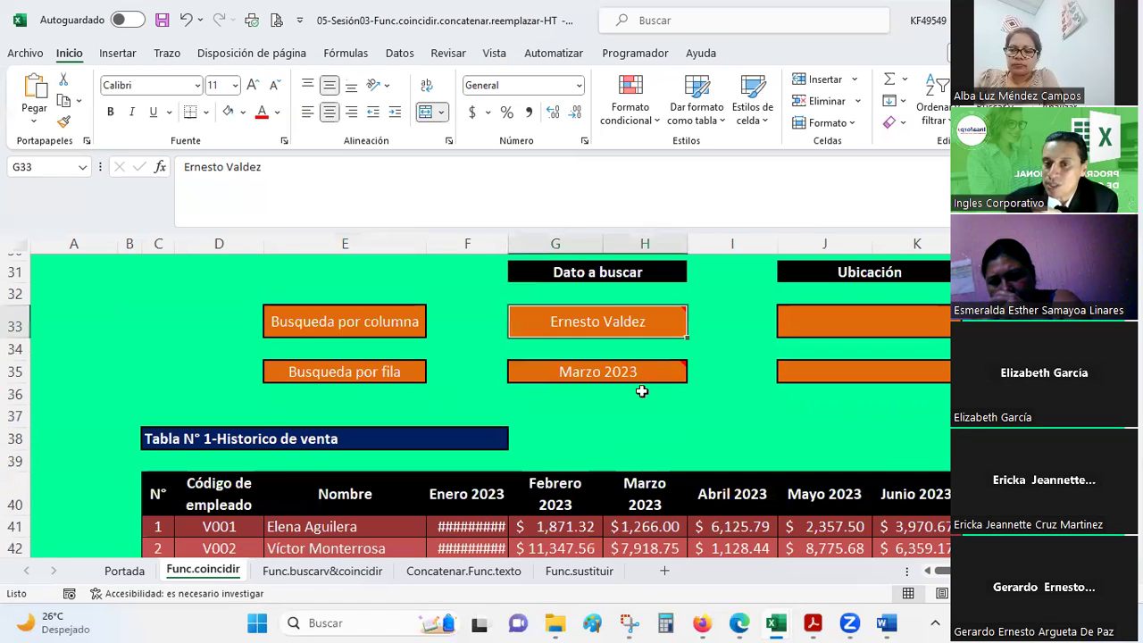
{"action": "mouse_move", "coordinate": [616, 324]}
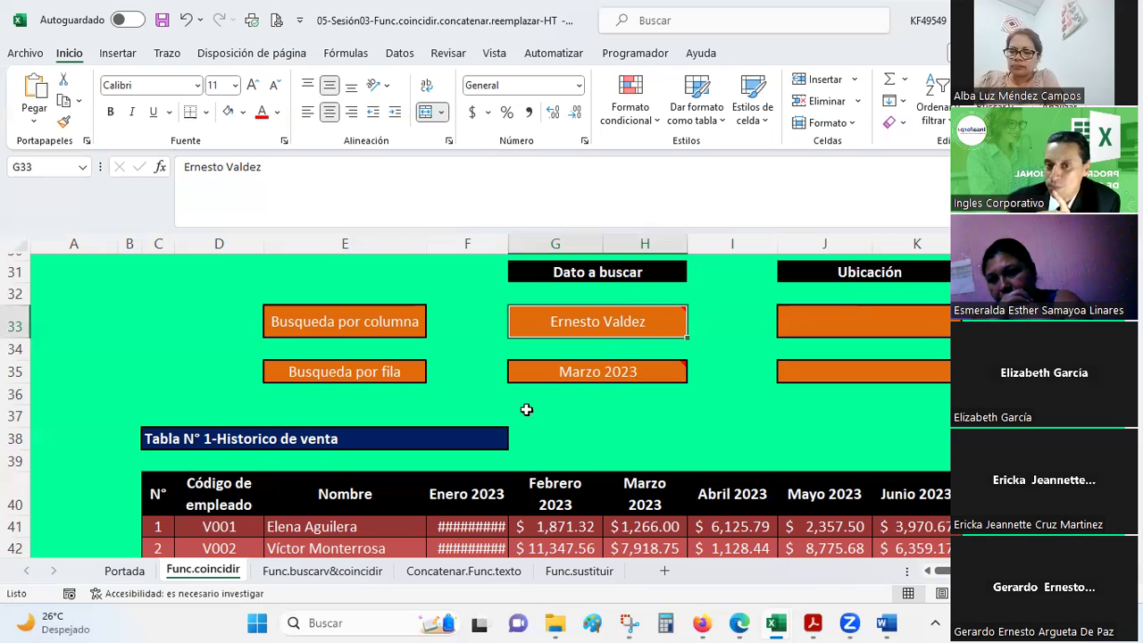
{"action": "scroll", "coordinate": [416, 357], "scroll_direction": "up", "scroll_amount": 4}
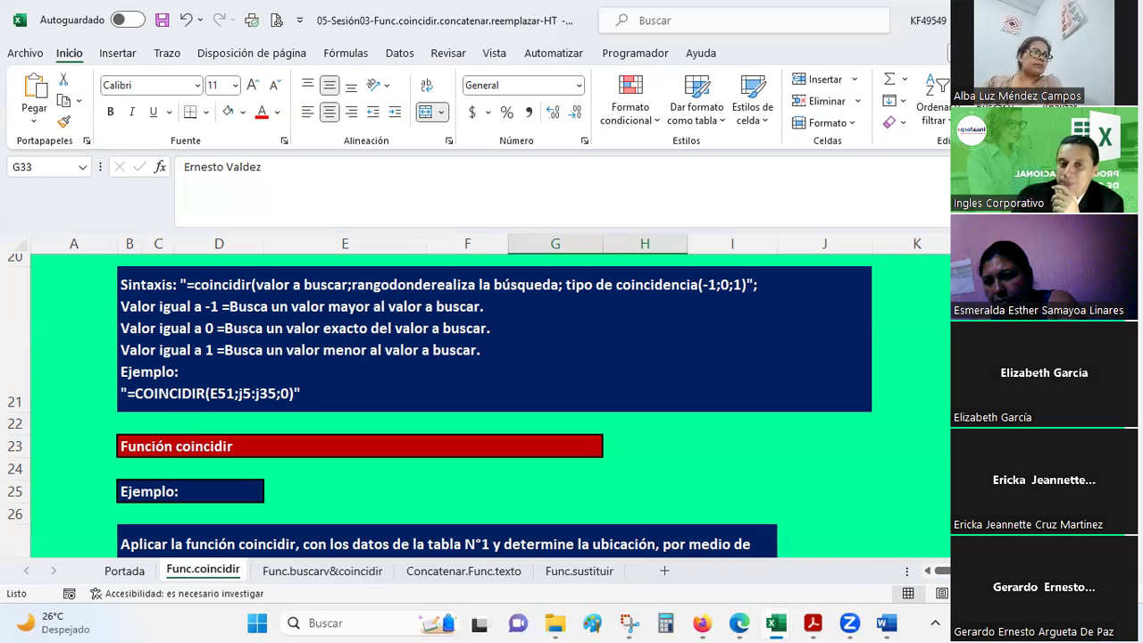
{"action": "scroll", "coordinate": [434, 429], "scroll_direction": "down", "scroll_amount": 2}
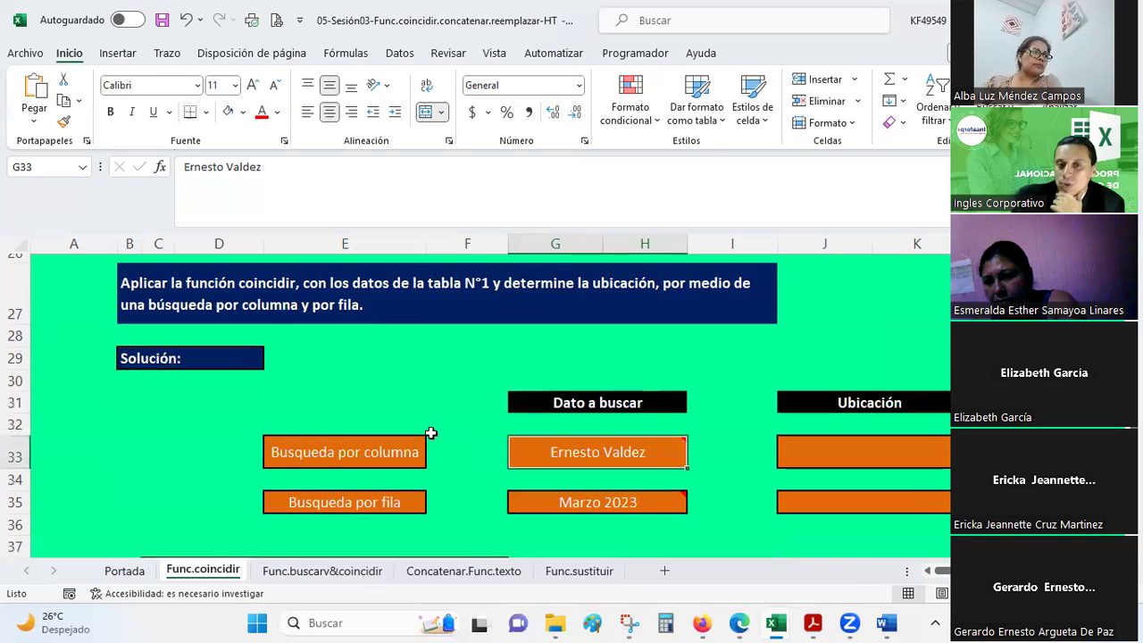
{"action": "scroll", "coordinate": [420, 429], "scroll_direction": "down", "scroll_amount": 4}
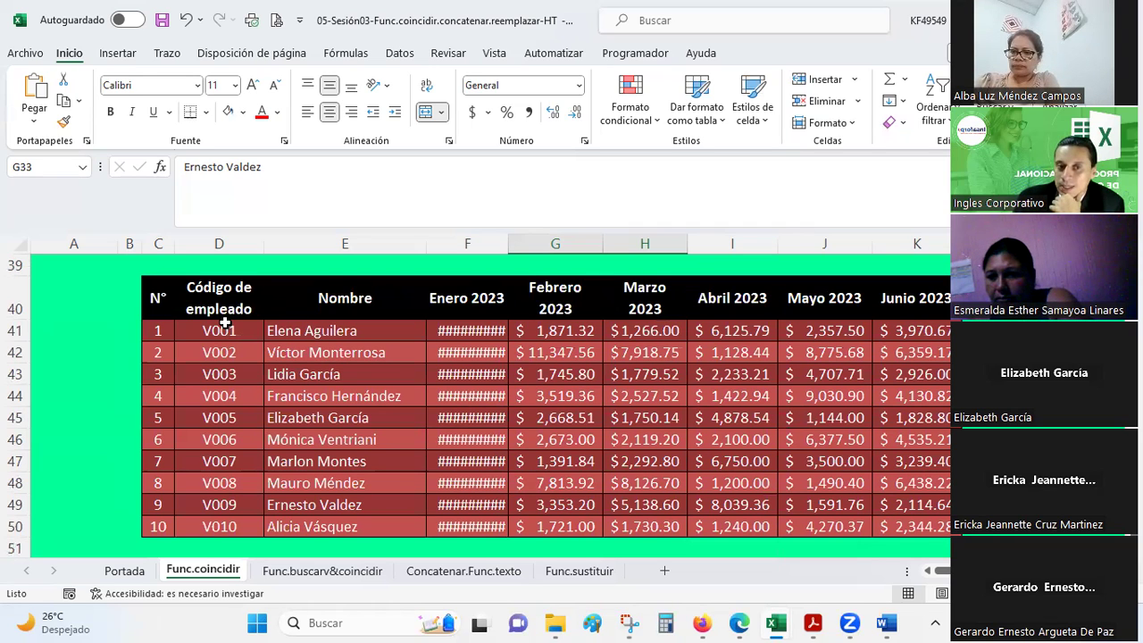
{"action": "left_click", "coordinate": [223, 326]}
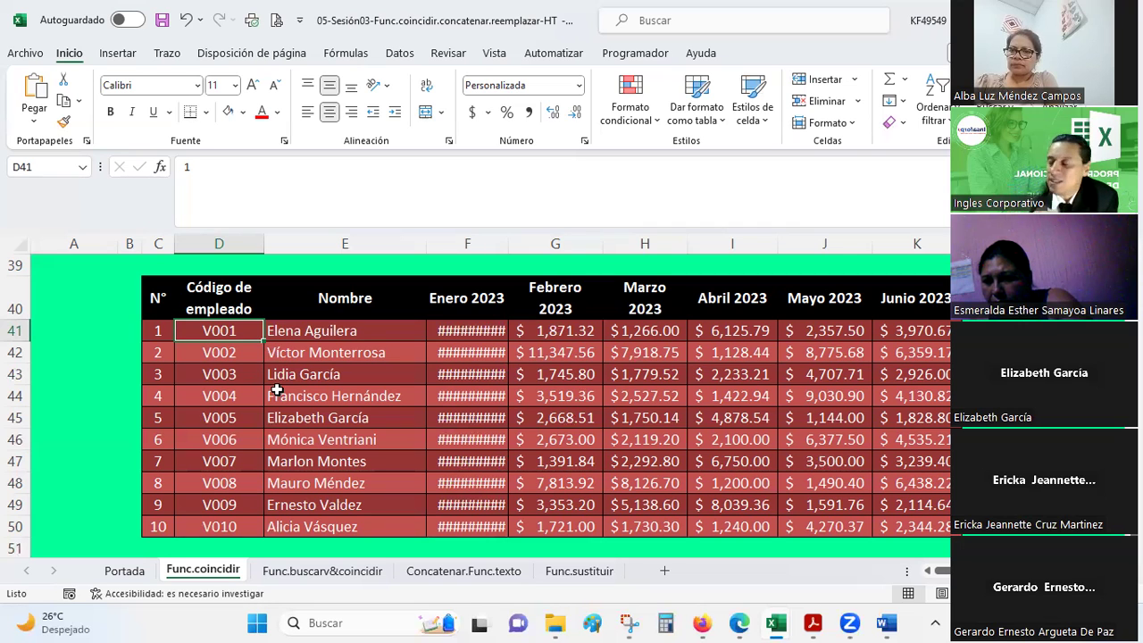
{"action": "left_click", "coordinate": [554, 330]}
{"action": "left_click", "coordinate": [316, 336]}
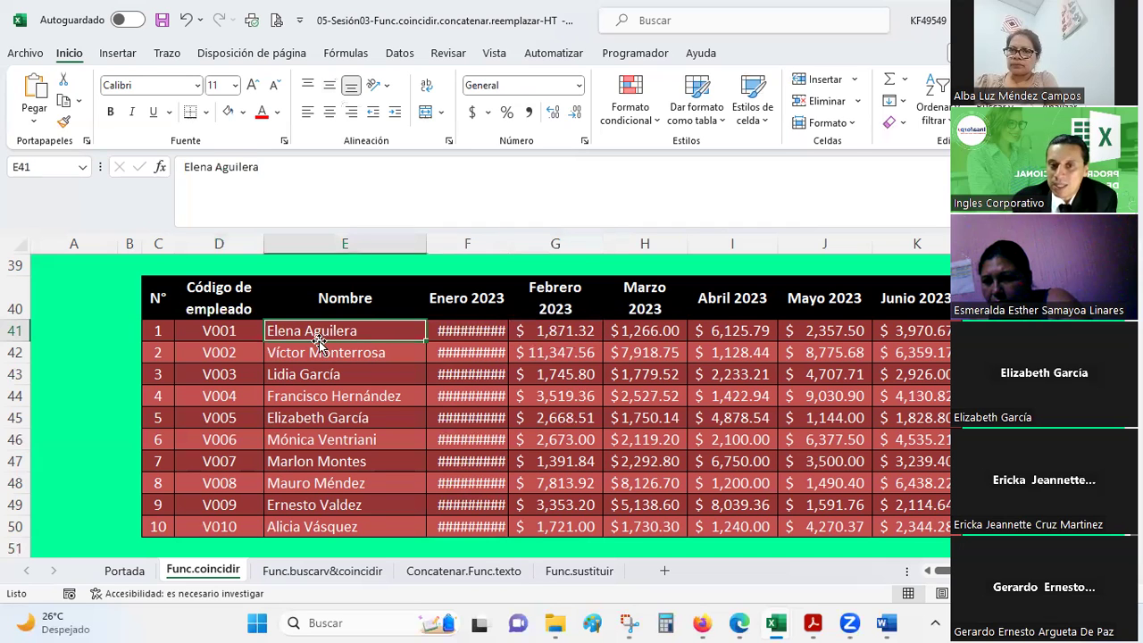
{"action": "left_click", "coordinate": [661, 331]}
{"action": "left_click", "coordinate": [585, 411]}
{"action": "left_click", "coordinate": [588, 327]}
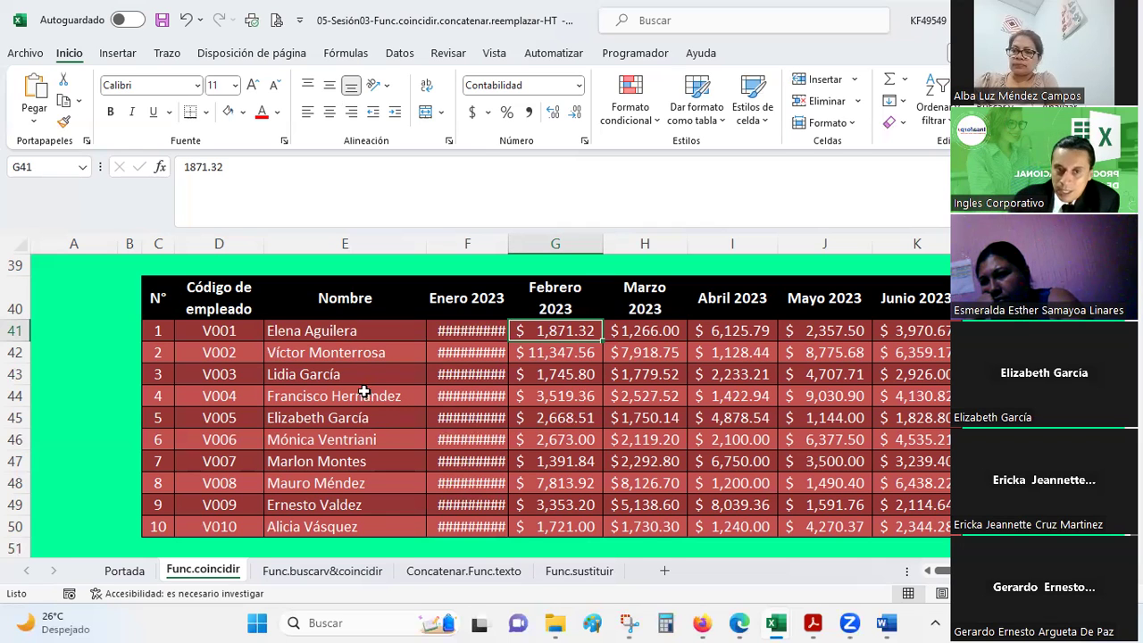
{"action": "scroll", "coordinate": [359, 386], "scroll_direction": "up", "scroll_amount": 1}
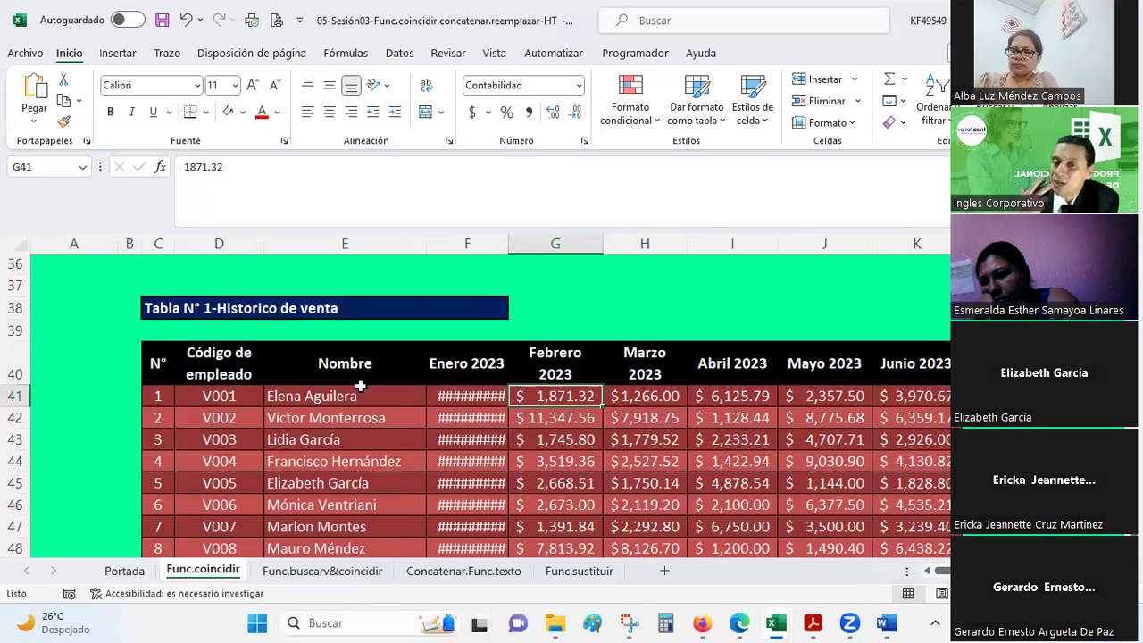
{"action": "scroll", "coordinate": [409, 420], "scroll_direction": "up", "scroll_amount": 1}
{"action": "scroll", "coordinate": [409, 421], "scroll_direction": "up", "scroll_amount": 2}
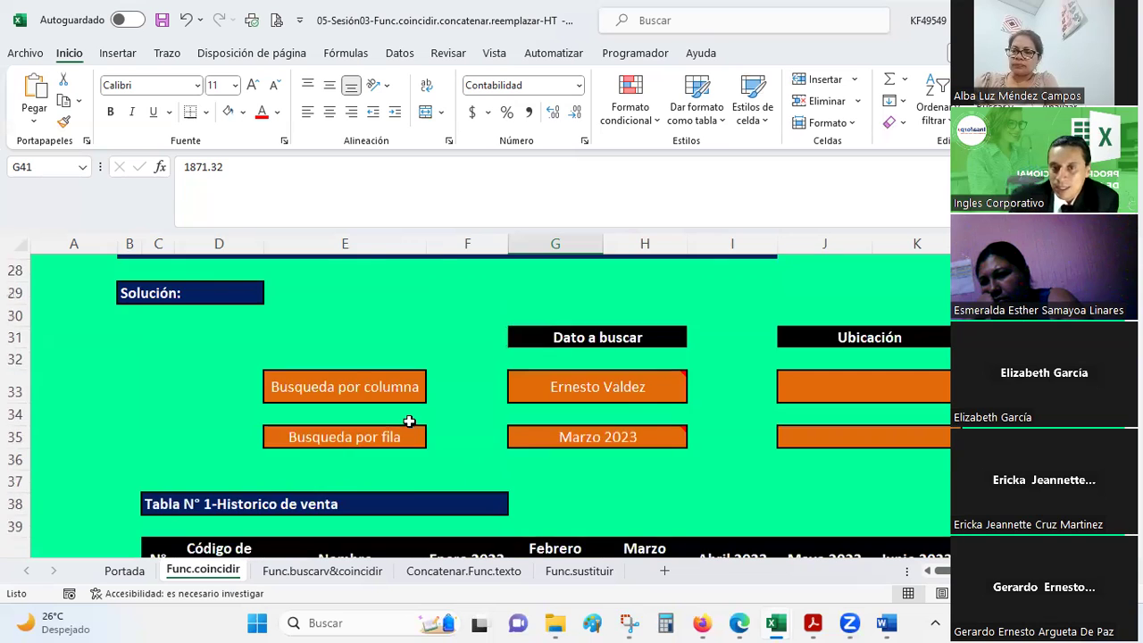
{"action": "scroll", "coordinate": [409, 420], "scroll_direction": "up", "scroll_amount": 1}
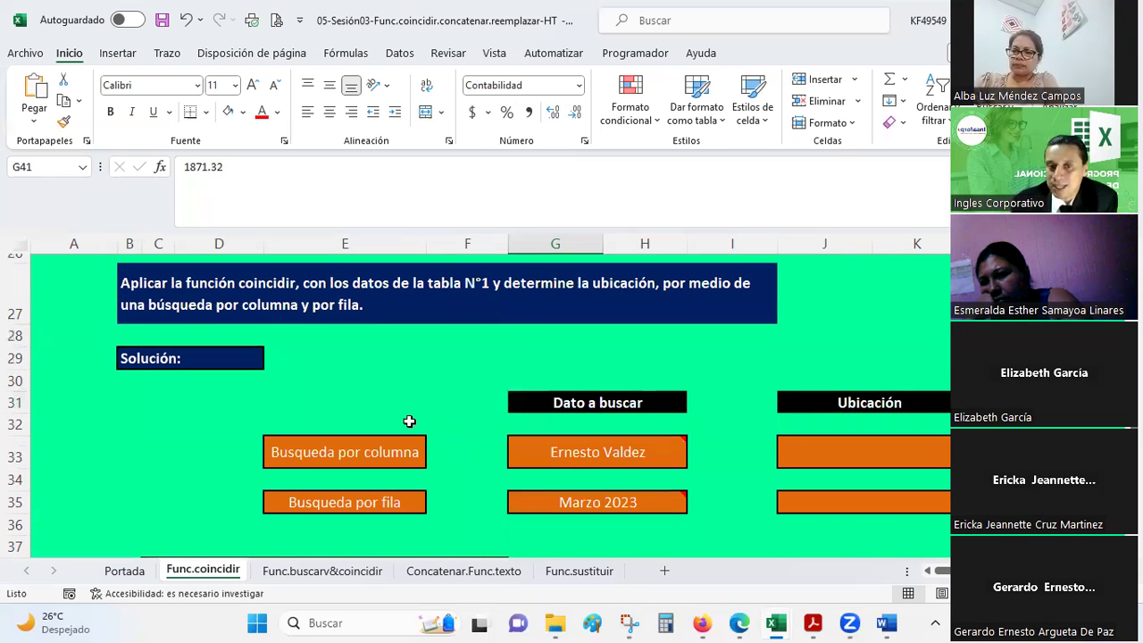
{"action": "scroll", "coordinate": [409, 421], "scroll_direction": "up", "scroll_amount": 1}
{"action": "scroll", "coordinate": [409, 421], "scroll_direction": "up", "scroll_amount": 1}
{"action": "scroll", "coordinate": [409, 421], "scroll_direction": "up", "scroll_amount": 1}
{"action": "scroll", "coordinate": [409, 420], "scroll_direction": "up", "scroll_amount": 1}
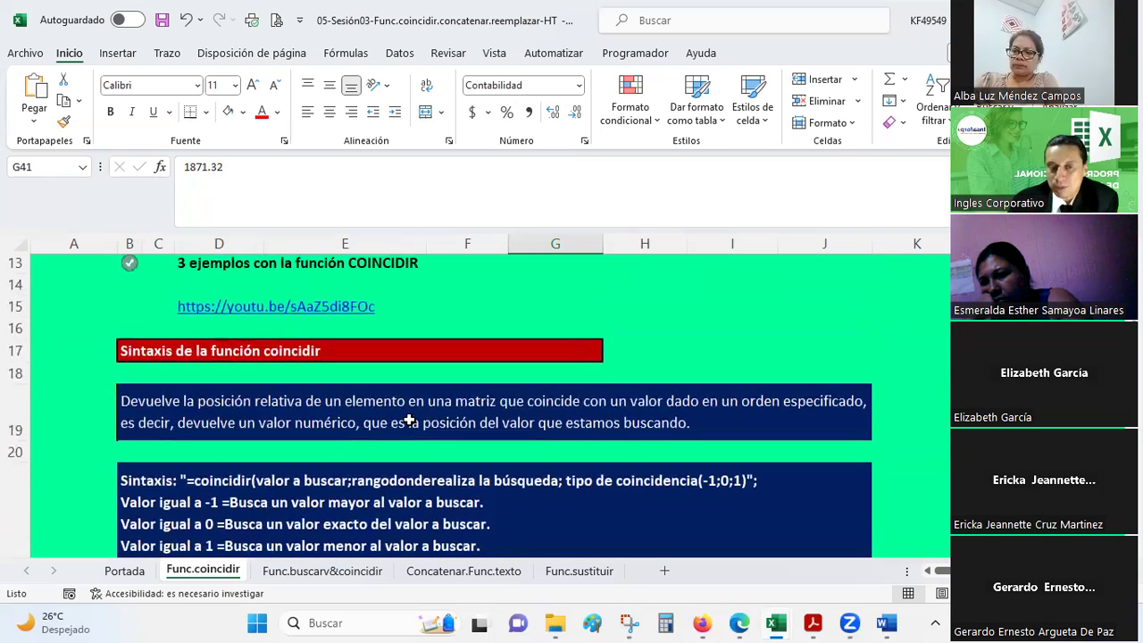
{"action": "scroll", "coordinate": [409, 421], "scroll_direction": "down", "scroll_amount": 2}
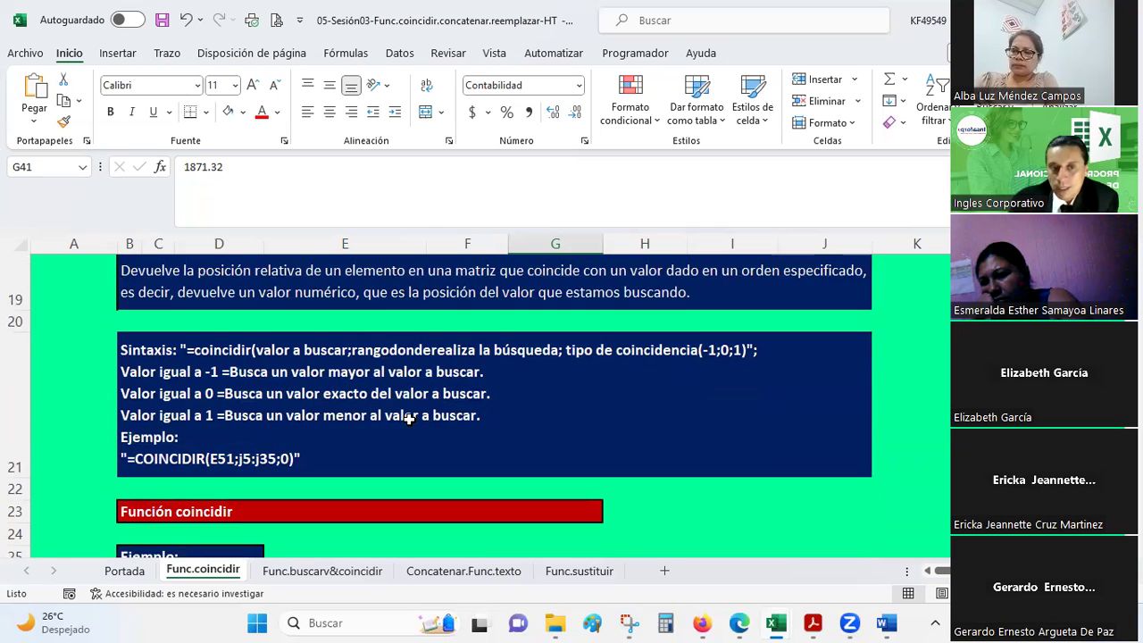
{"action": "scroll", "coordinate": [373, 346], "scroll_direction": "up", "scroll_amount": 1}
{"action": "left_click", "coordinate": [332, 344]}
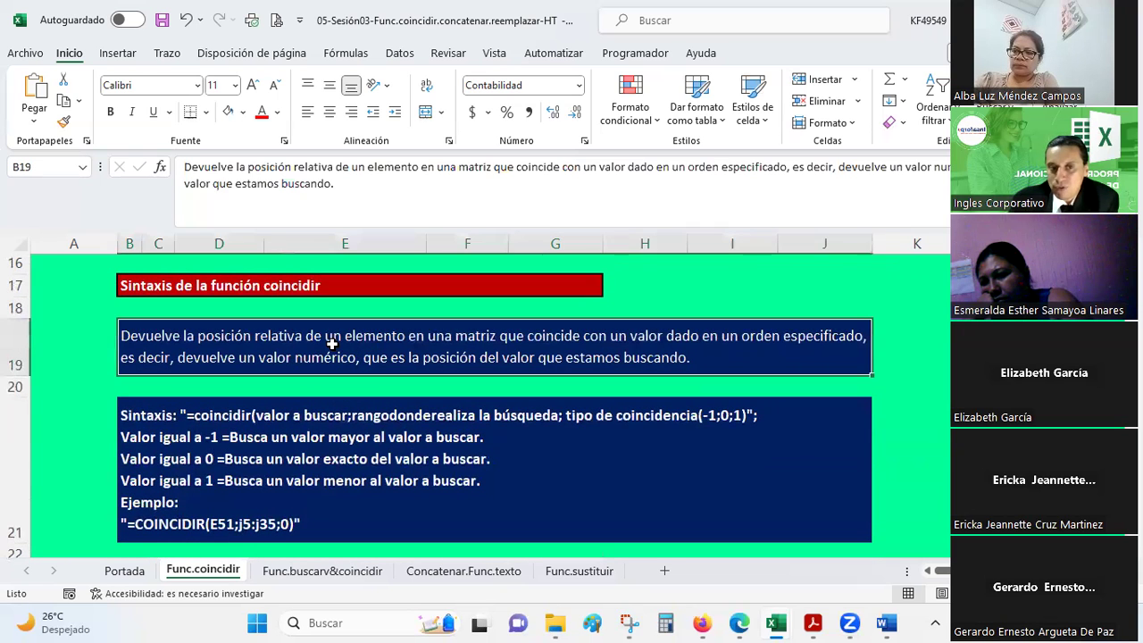
{"action": "scroll", "coordinate": [301, 334], "scroll_direction": "down", "scroll_amount": 1}
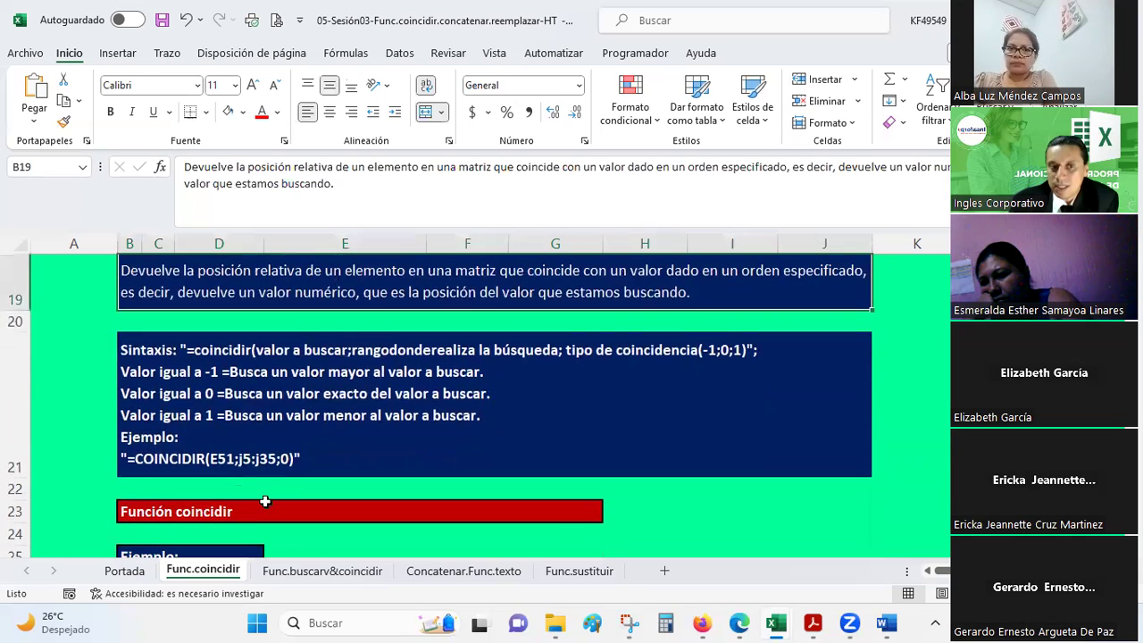
{"action": "left_click", "coordinate": [290, 397]}
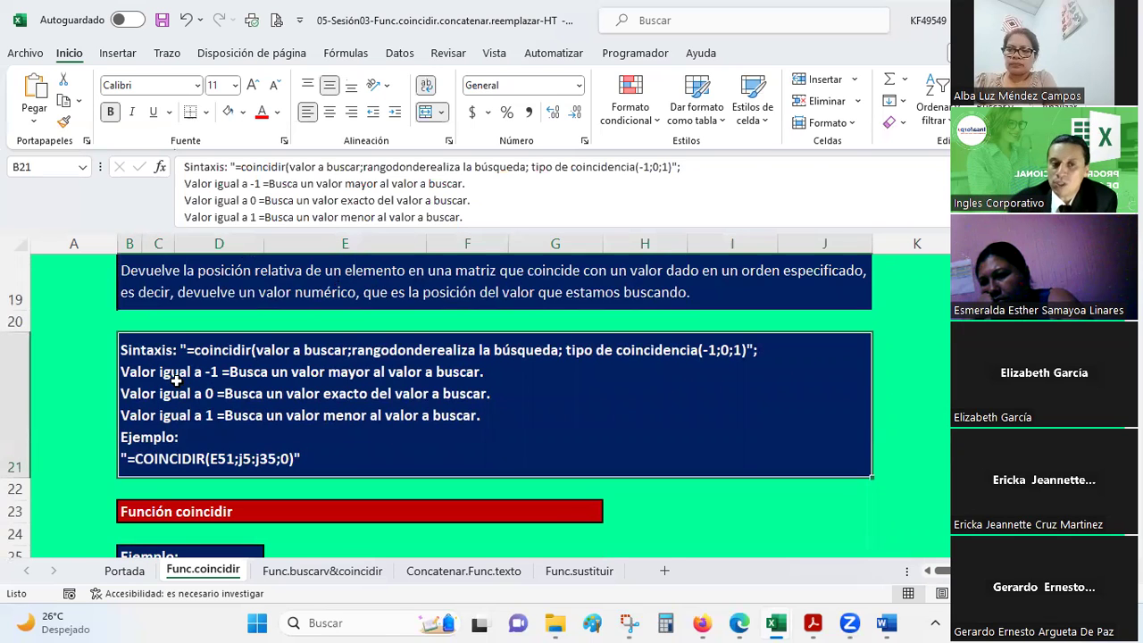
{"action": "scroll", "coordinate": [179, 382], "scroll_direction": "down", "scroll_amount": 1}
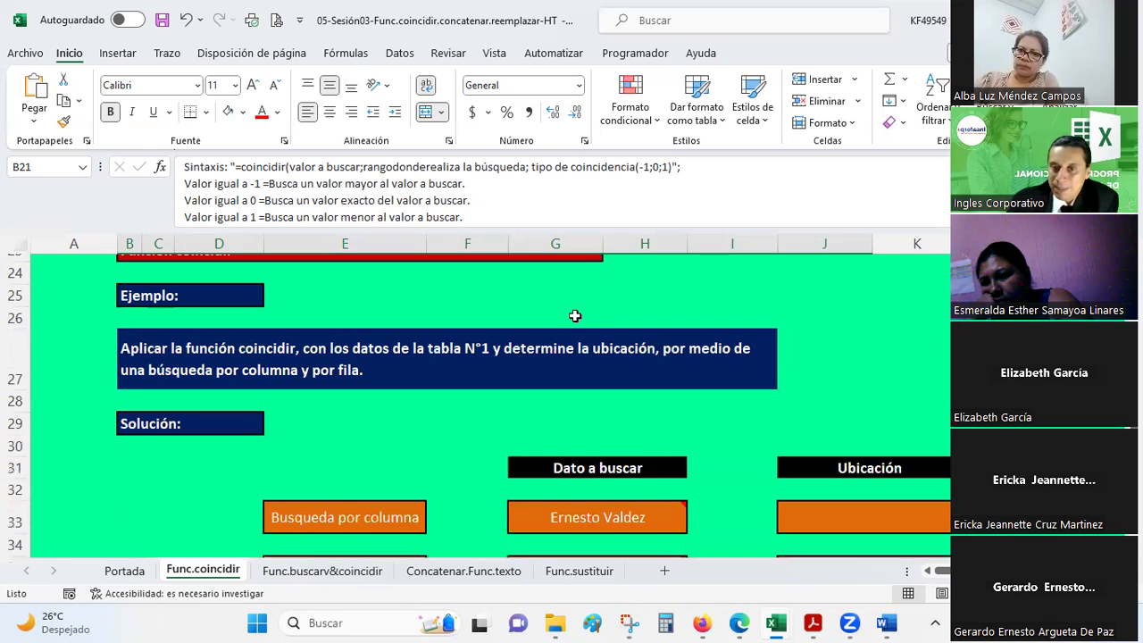
{"action": "scroll", "coordinate": [573, 318], "scroll_direction": "down", "scroll_amount": 1}
{"action": "scroll", "coordinate": [586, 371], "scroll_direction": "down", "scroll_amount": 2}
{"action": "left_click_drag", "start_coordinate": [576, 399], "coordinate": [572, 448]}
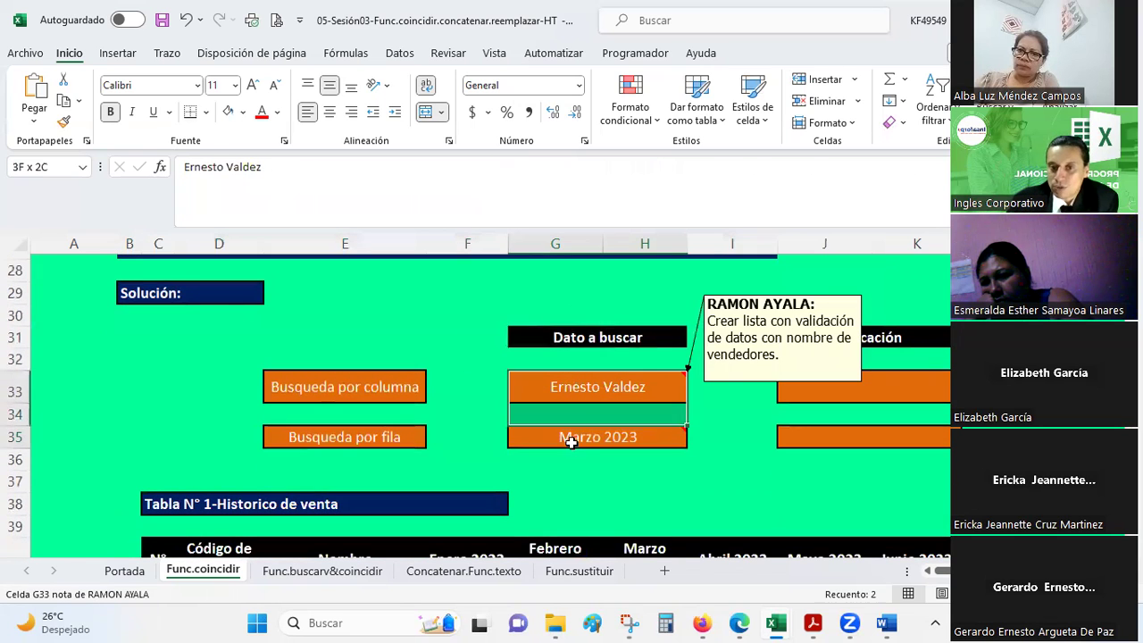
{"action": "key", "text": "Delete"}
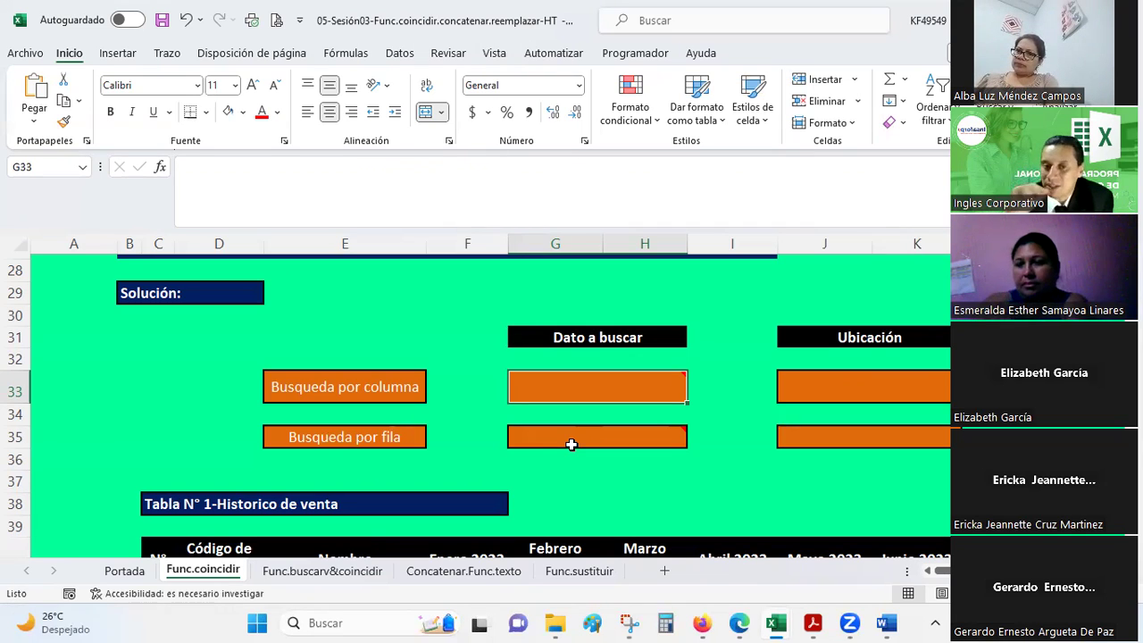
Point out the seller names in the sales table, then select the column-search cell G33
{"action": "scroll", "coordinate": [504, 400], "scroll_direction": "down", "scroll_amount": 3}
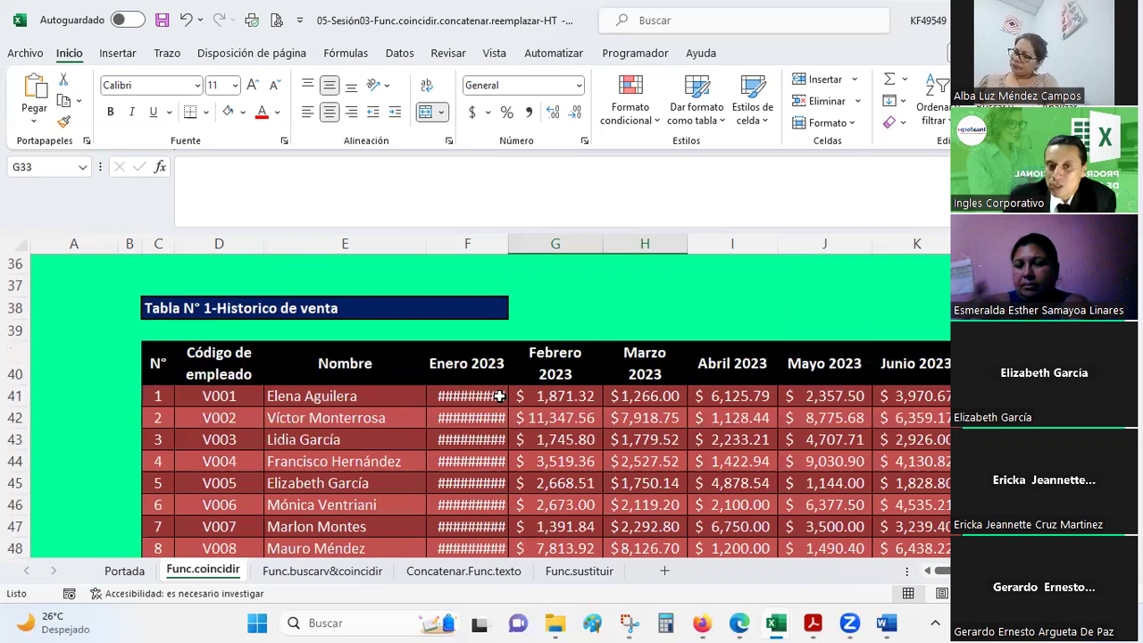
{"action": "scroll", "coordinate": [500, 396], "scroll_direction": "down", "scroll_amount": 1}
{"action": "left_click", "coordinate": [276, 332]}
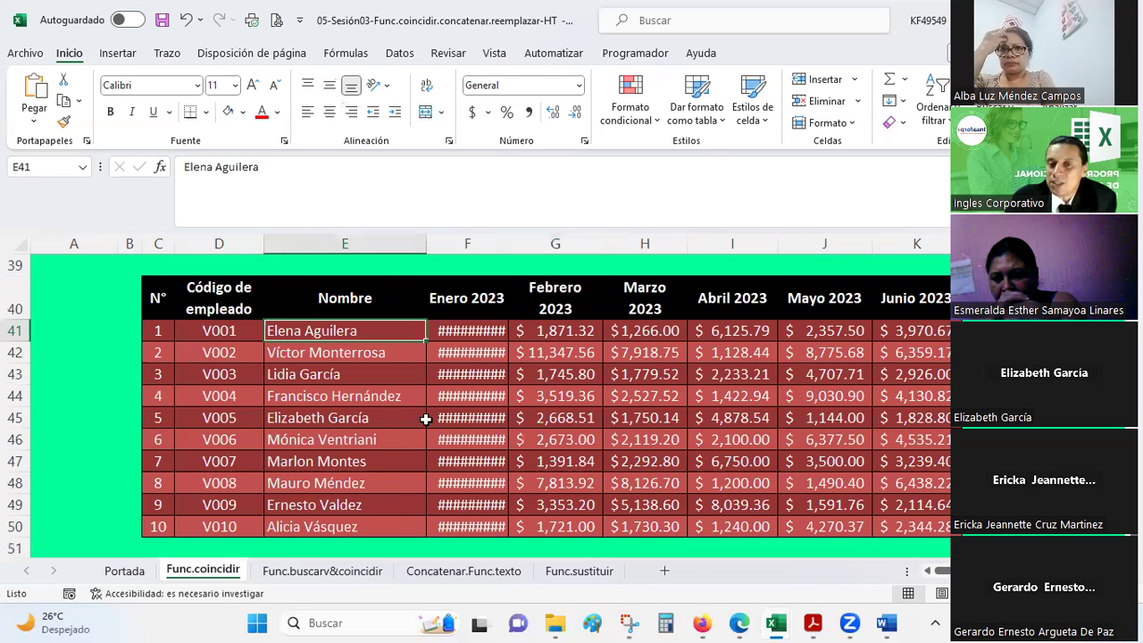
{"action": "scroll", "coordinate": [424, 415], "scroll_direction": "up", "scroll_amount": 4}
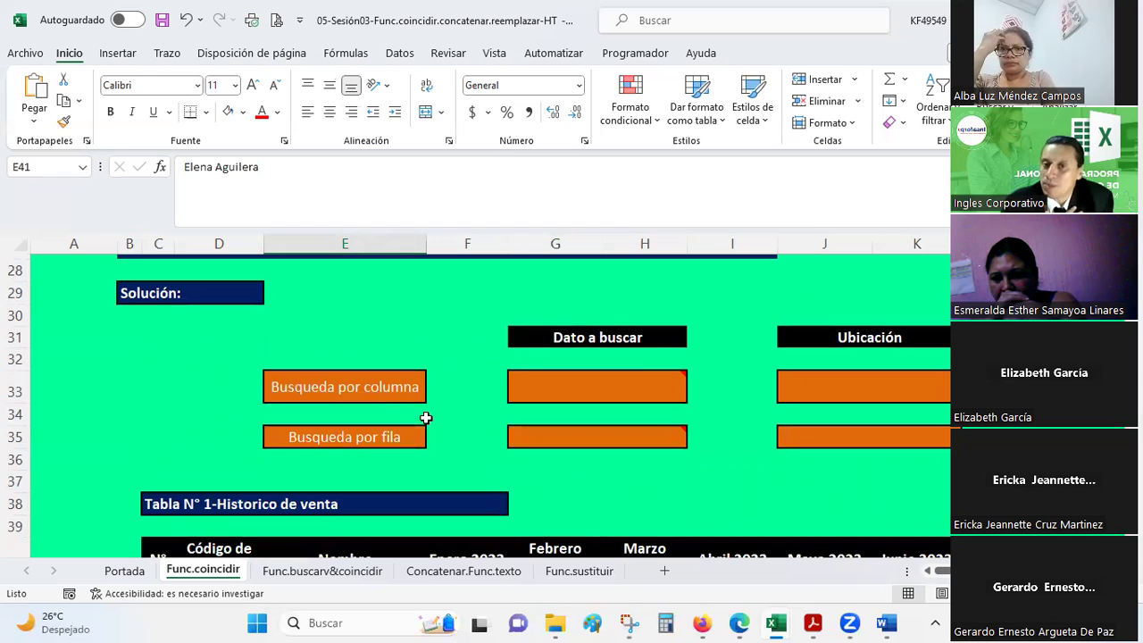
{"action": "left_click", "coordinate": [605, 386]}
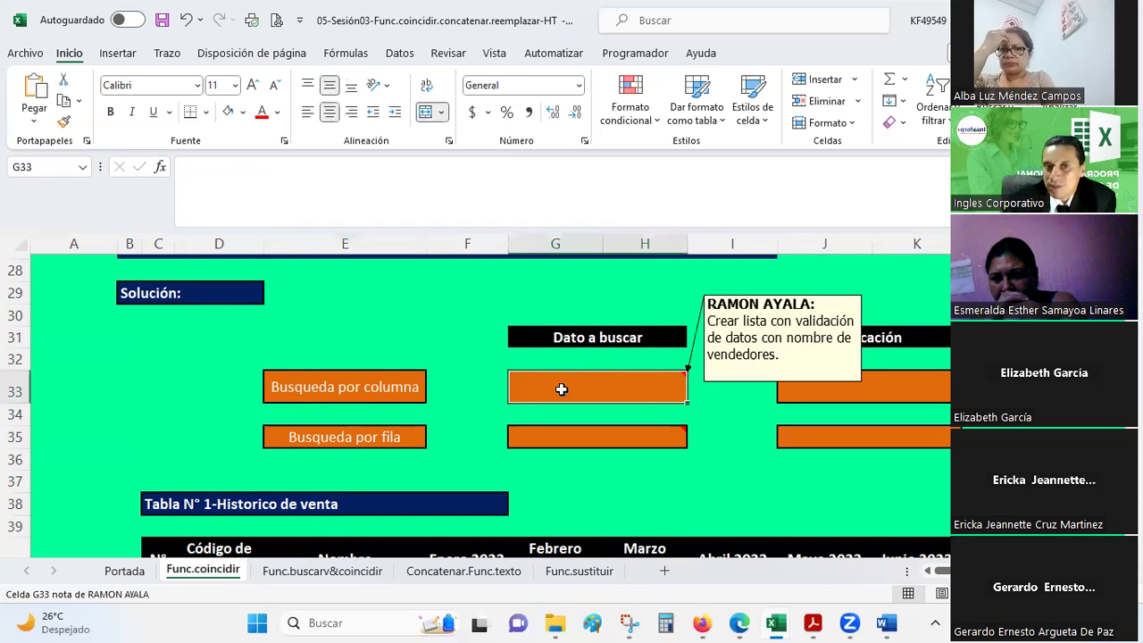
Open Validación de datos for G33 and set Permitir to Lista
{"action": "left_click", "coordinate": [398, 53]}
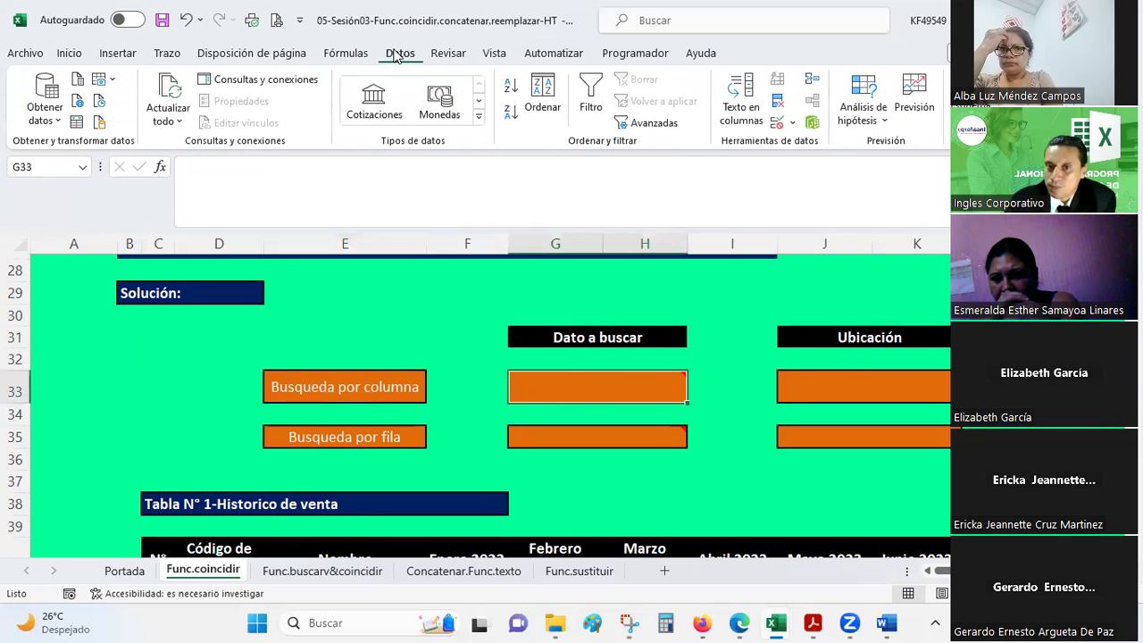
{"action": "left_click", "coordinate": [793, 126]}
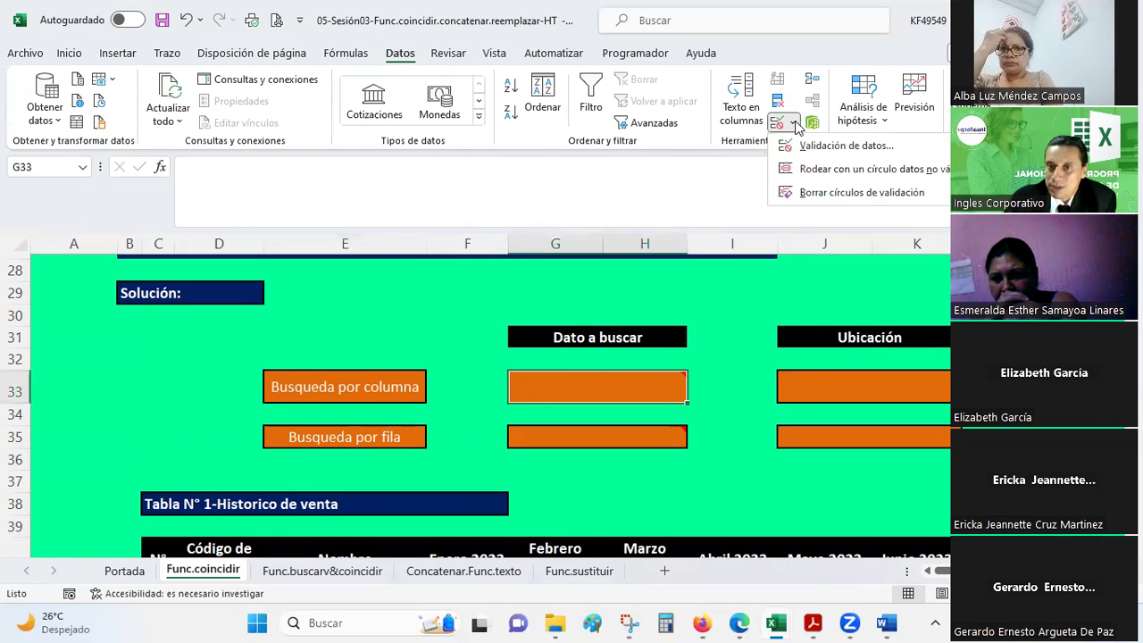
{"action": "left_click", "coordinate": [817, 145]}
{"action": "left_click", "coordinate": [665, 167]}
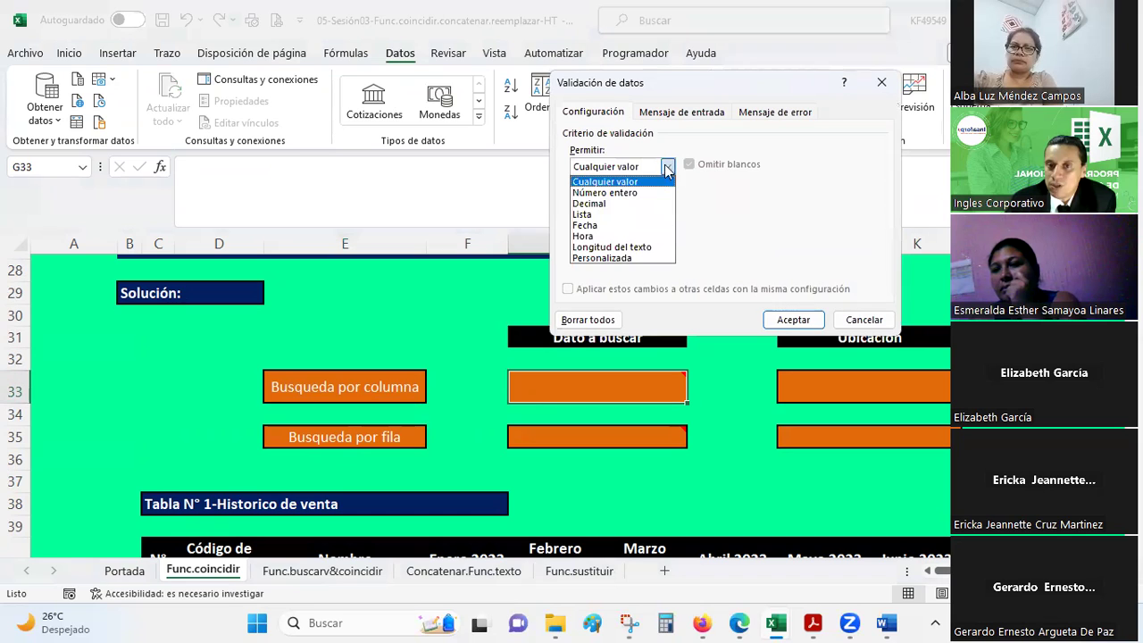
{"action": "left_click", "coordinate": [607, 215]}
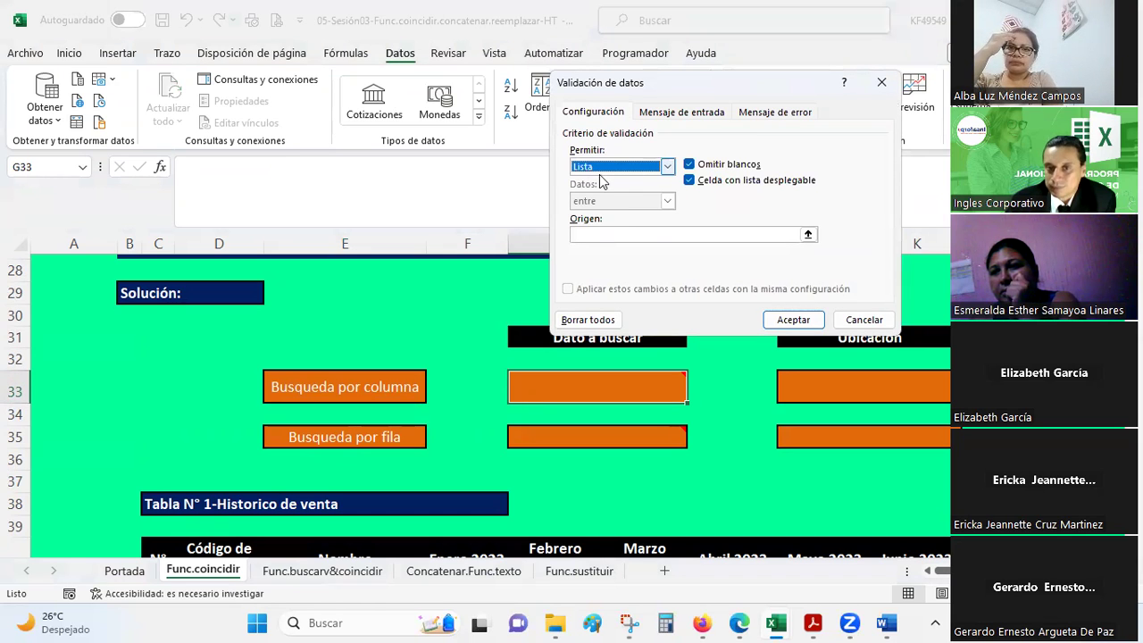
Set the list Origen to the seller names =$E$41:$E$50 and confirm with Aceptar
{"action": "left_click", "coordinate": [808, 234]}
{"action": "scroll", "coordinate": [367, 340], "scroll_direction": "down", "scroll_amount": 1}
{"action": "scroll", "coordinate": [367, 339], "scroll_direction": "down", "scroll_amount": 3}
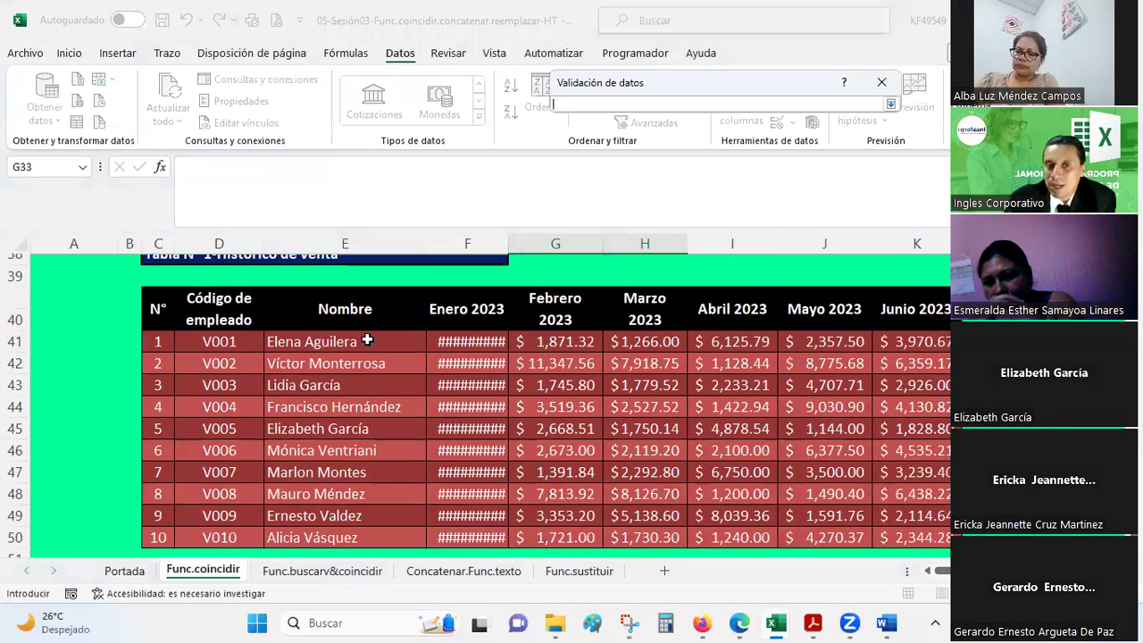
{"action": "scroll", "coordinate": [314, 276], "scroll_direction": "down", "scroll_amount": 1}
{"action": "left_click_drag", "start_coordinate": [310, 266], "coordinate": [332, 464]}
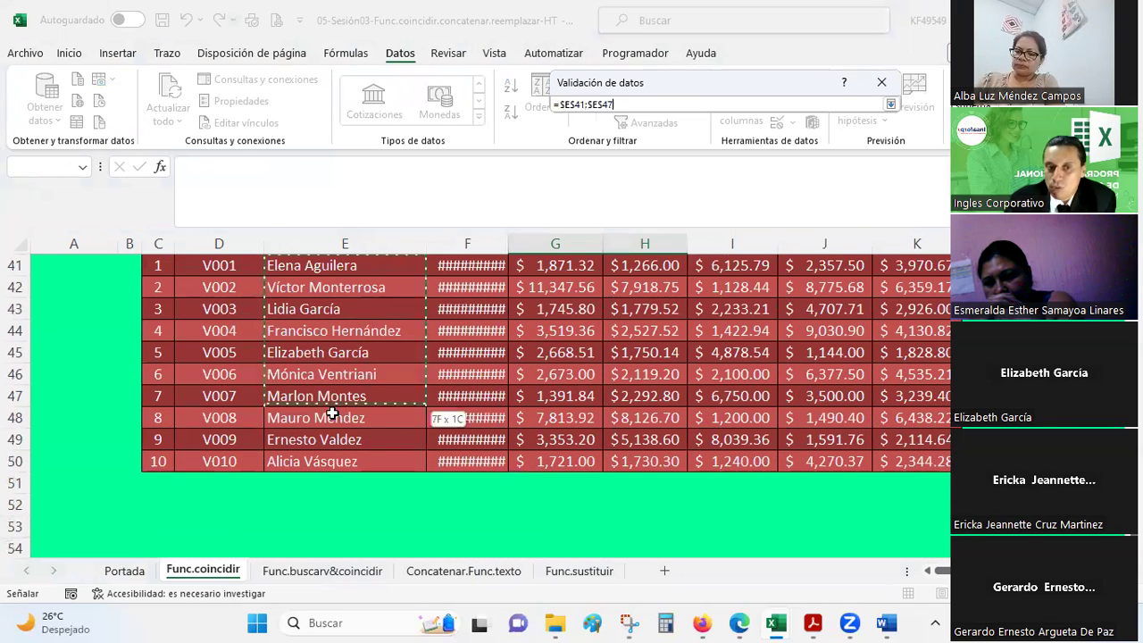
{"action": "scroll", "coordinate": [702, 327], "scroll_direction": "up", "scroll_amount": 1}
{"action": "scroll", "coordinate": [702, 387], "scroll_direction": "up", "scroll_amount": 3}
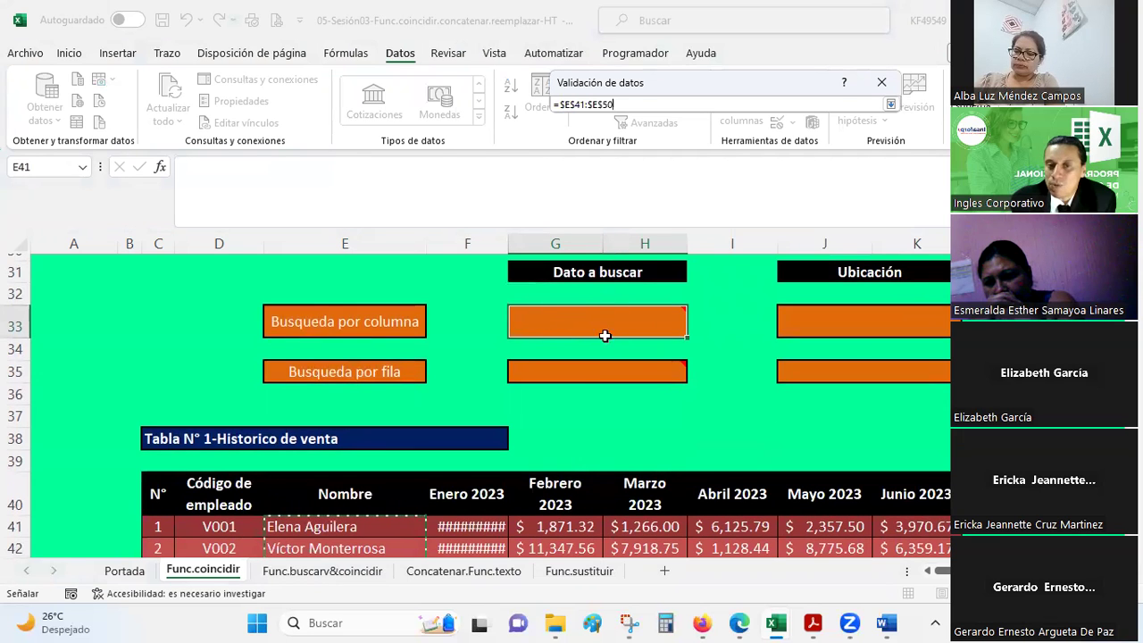
{"action": "scroll", "coordinate": [585, 346], "scroll_direction": "down", "scroll_amount": 2}
{"action": "scroll", "coordinate": [585, 348], "scroll_direction": "down", "scroll_amount": 1}
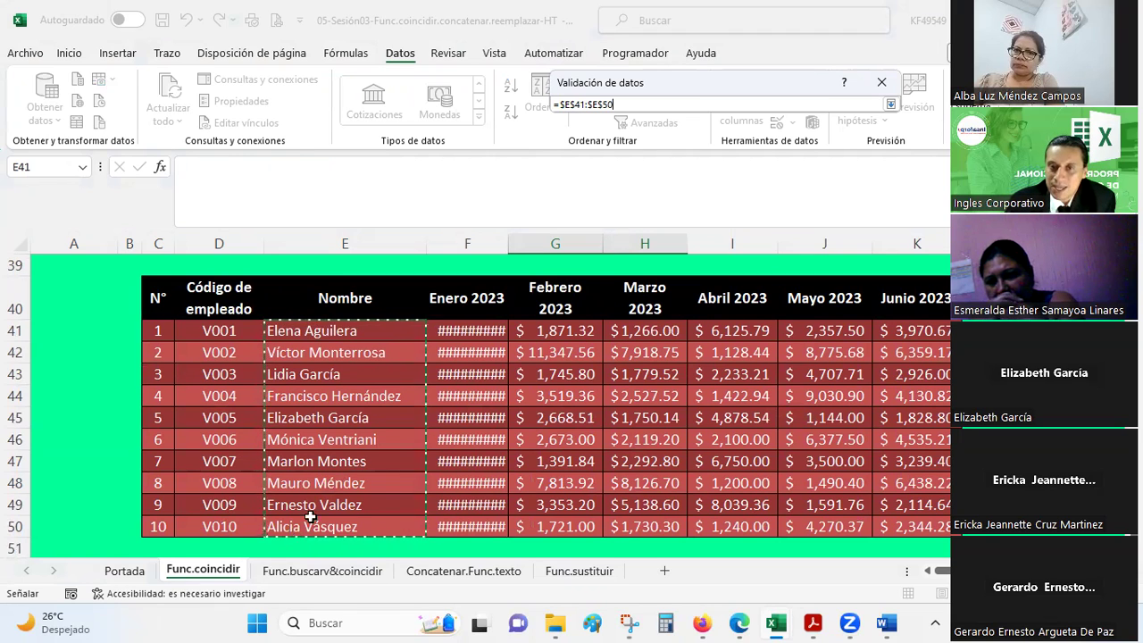
{"action": "left_click", "coordinate": [890, 104]}
{"action": "left_click", "coordinate": [770, 319]}
{"action": "scroll", "coordinate": [715, 361], "scroll_direction": "up", "scroll_amount": 2}
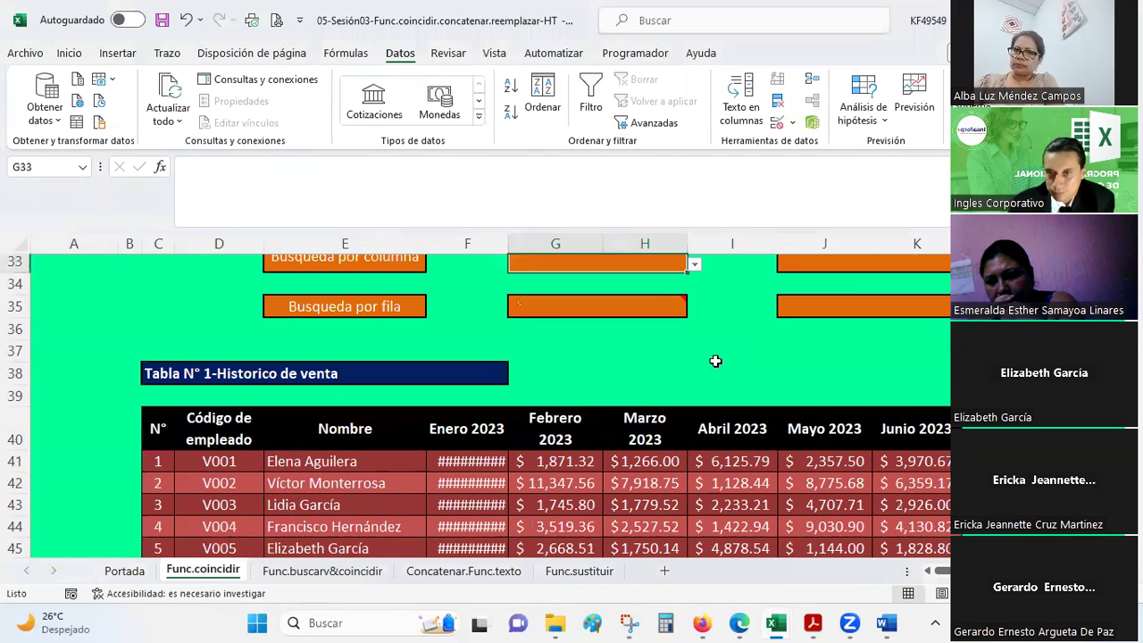
Pick the target seller from G33's name drop-down as the by-column lookup value
{"action": "scroll", "coordinate": [715, 361], "scroll_direction": "up", "scroll_amount": 1}
{"action": "left_click", "coordinate": [694, 330]}
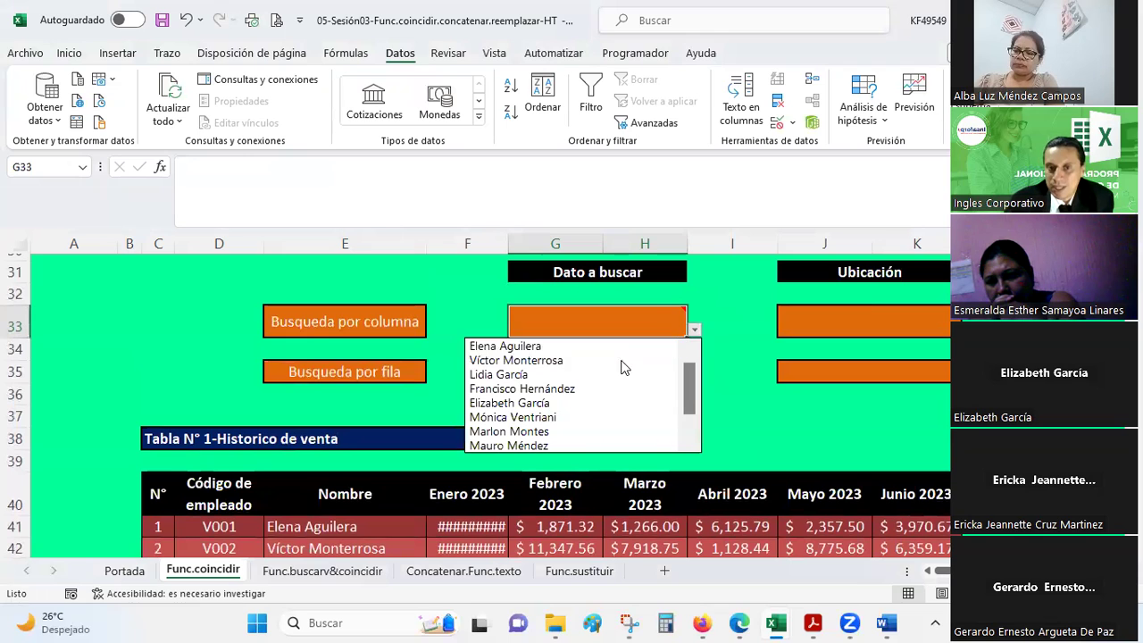
{"action": "mouse_move", "coordinate": [687, 370]}
{"action": "left_mouse_down"}
{"action": "mouse_move", "coordinate": [689, 404]}
{"action": "mouse_move", "coordinate": [689, 361]}
{"action": "left_mouse_up"}
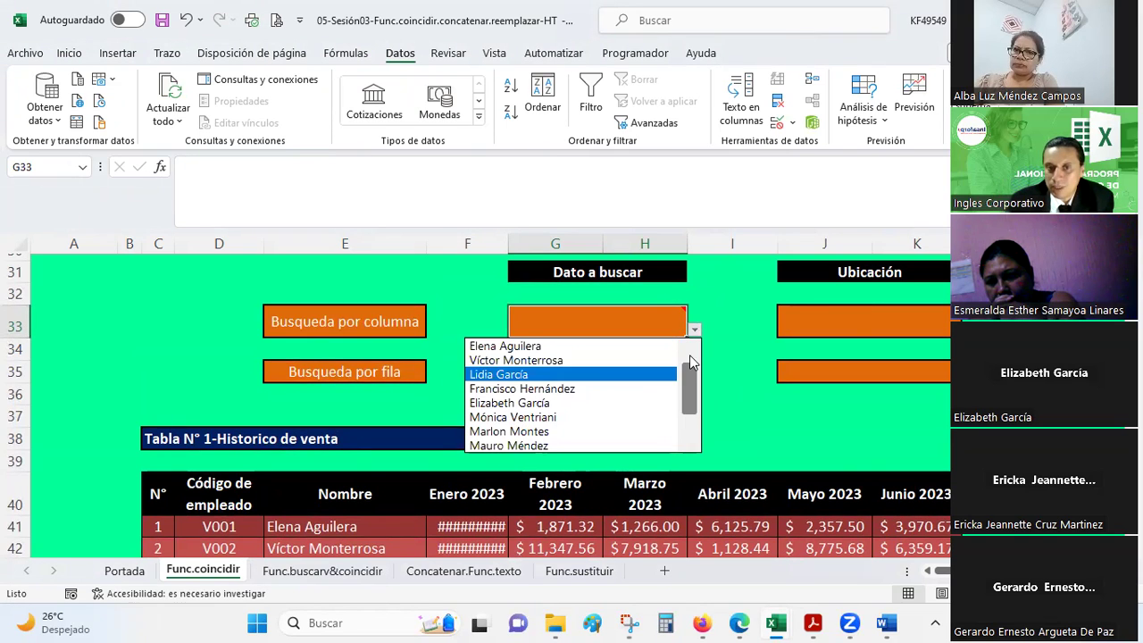
{"action": "left_click", "coordinate": [545, 374]}
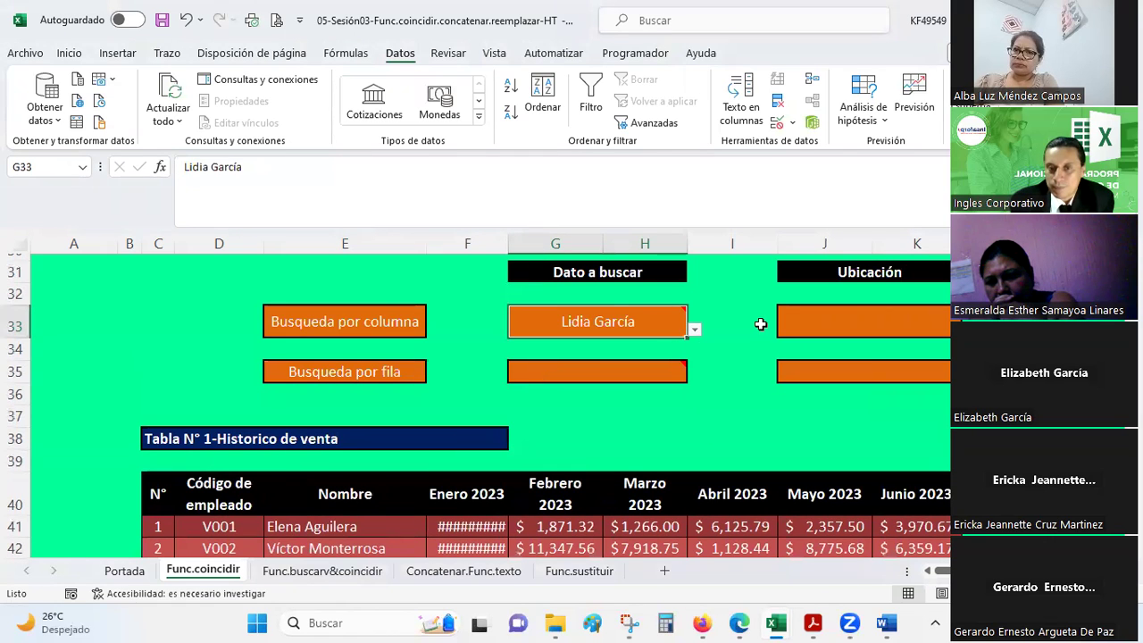
{"action": "left_click", "coordinate": [749, 321]}
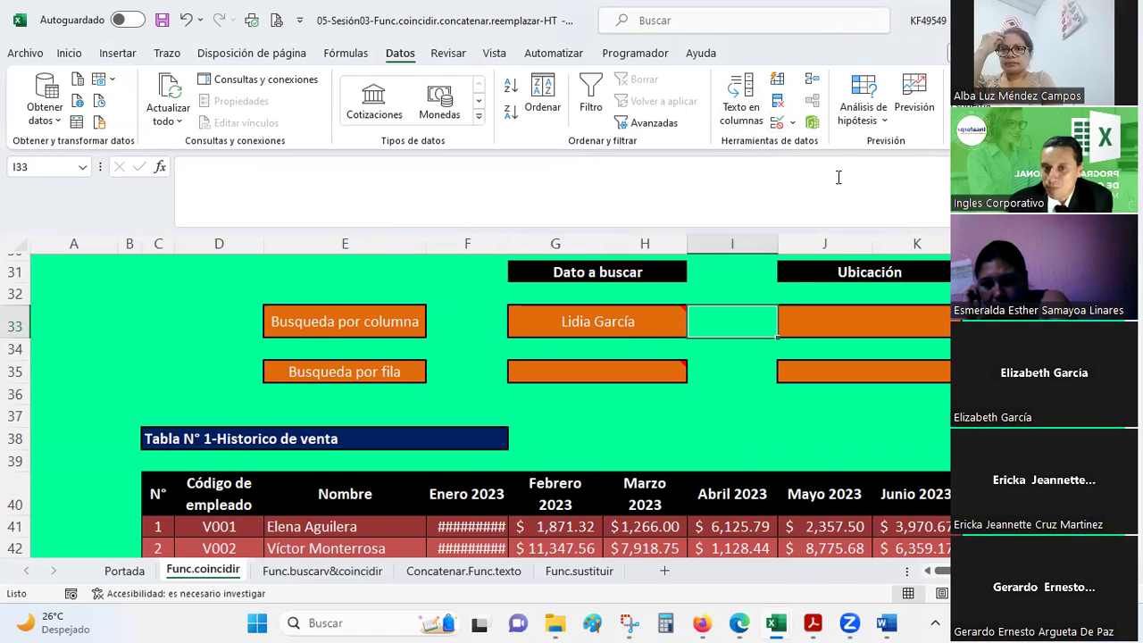
{"action": "left_click_drag", "start_coordinate": [719, 345], "coordinate": [719, 348]}
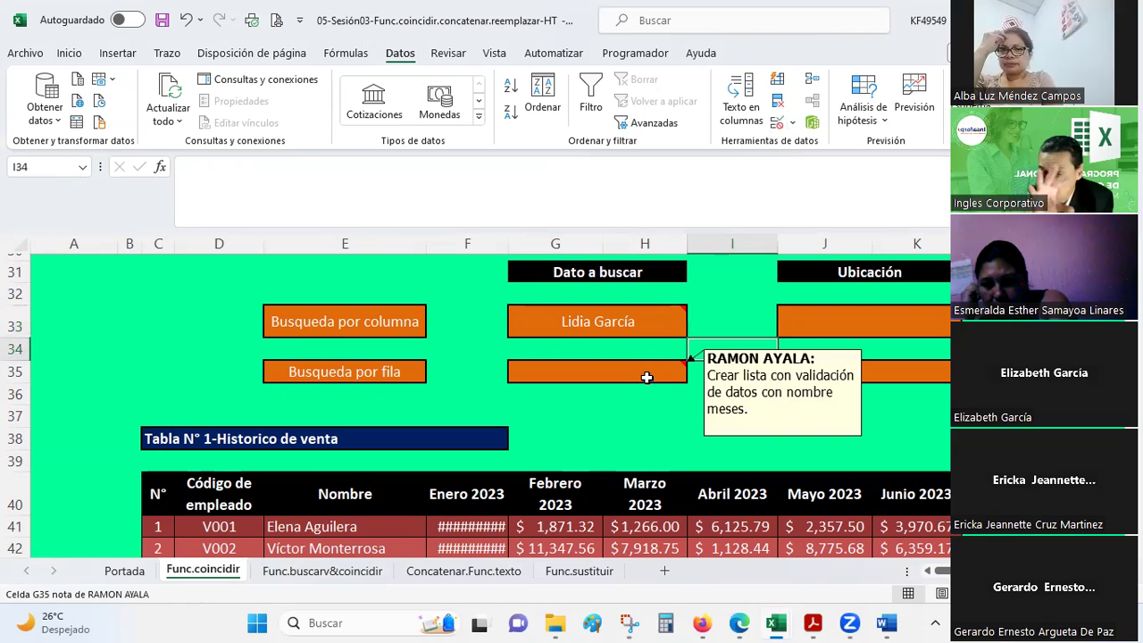
Select the by-row lookup cell G35 and bring up Datos > Validación de datos
{"action": "left_click", "coordinate": [644, 377]}
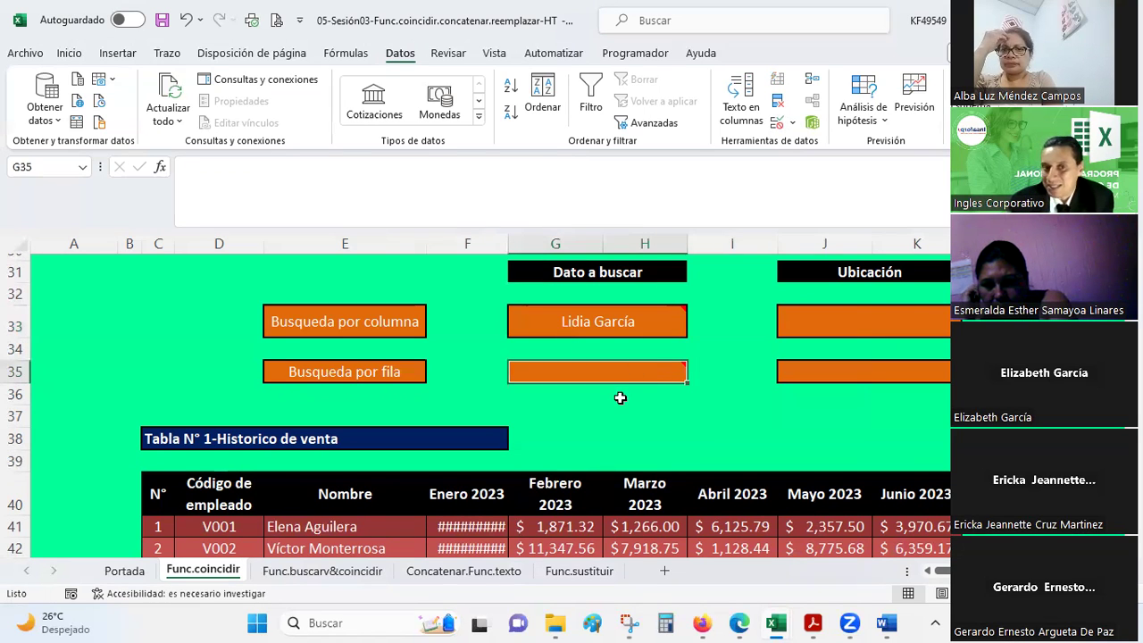
{"action": "scroll", "coordinate": [386, 406], "scroll_direction": "down", "scroll_amount": 2}
{"action": "left_click_drag", "start_coordinate": [357, 365], "coordinate": [357, 548]}
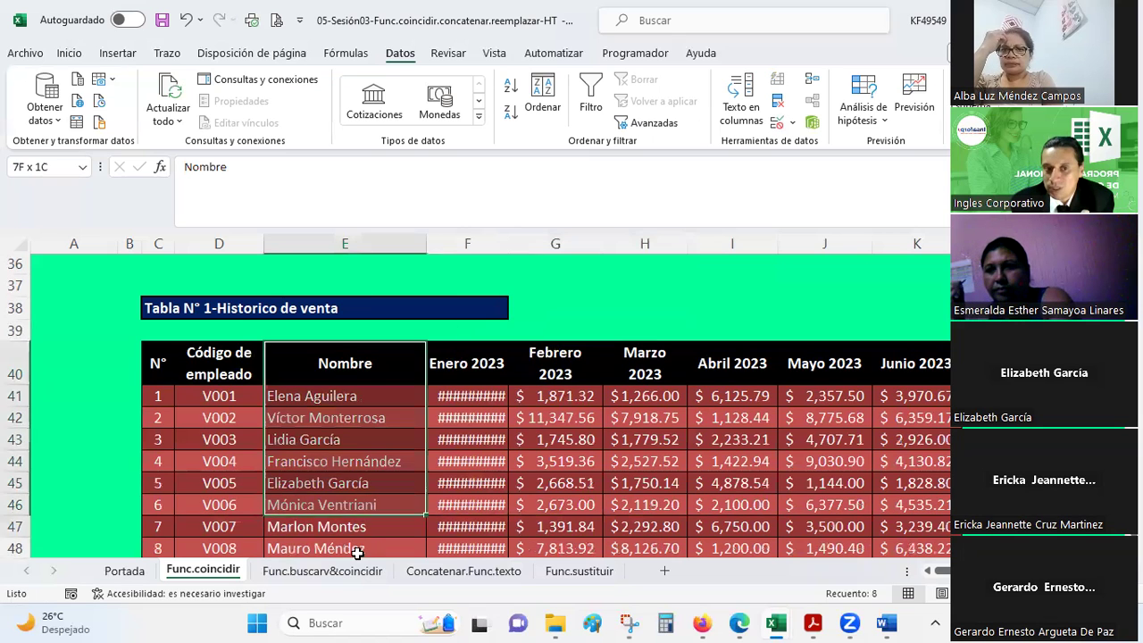
{"action": "scroll", "coordinate": [390, 475], "scroll_direction": "up", "scroll_amount": 3}
{"action": "scroll", "coordinate": [552, 447], "scroll_direction": "down", "scroll_amount": 3}
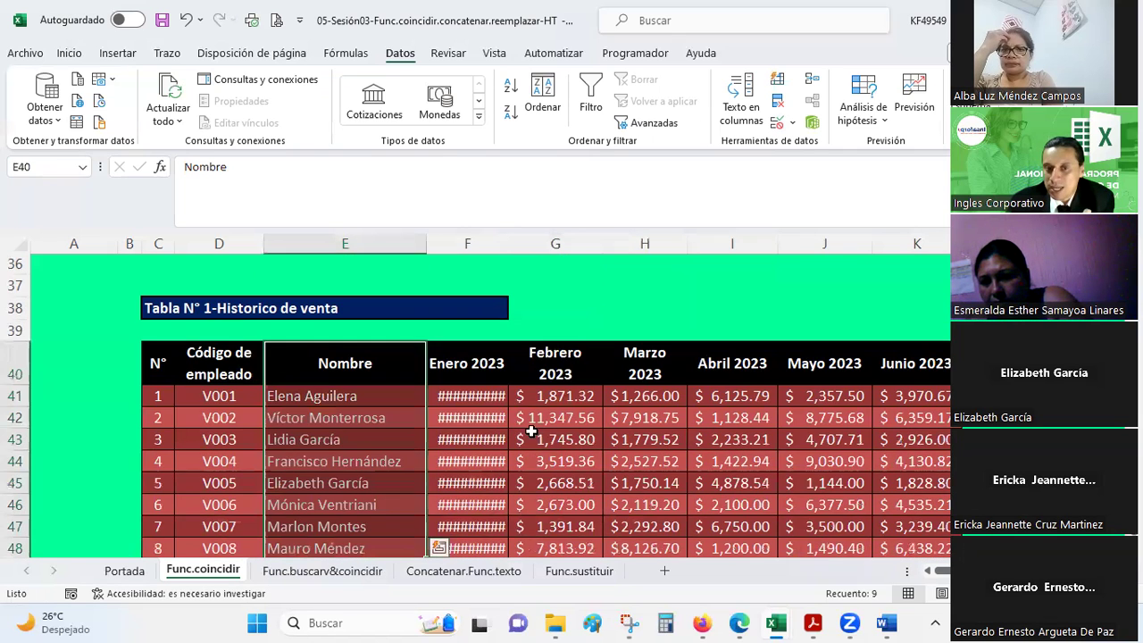
{"action": "scroll", "coordinate": [532, 432], "scroll_direction": "up", "scroll_amount": 2}
{"action": "left_click", "coordinate": [613, 376]}
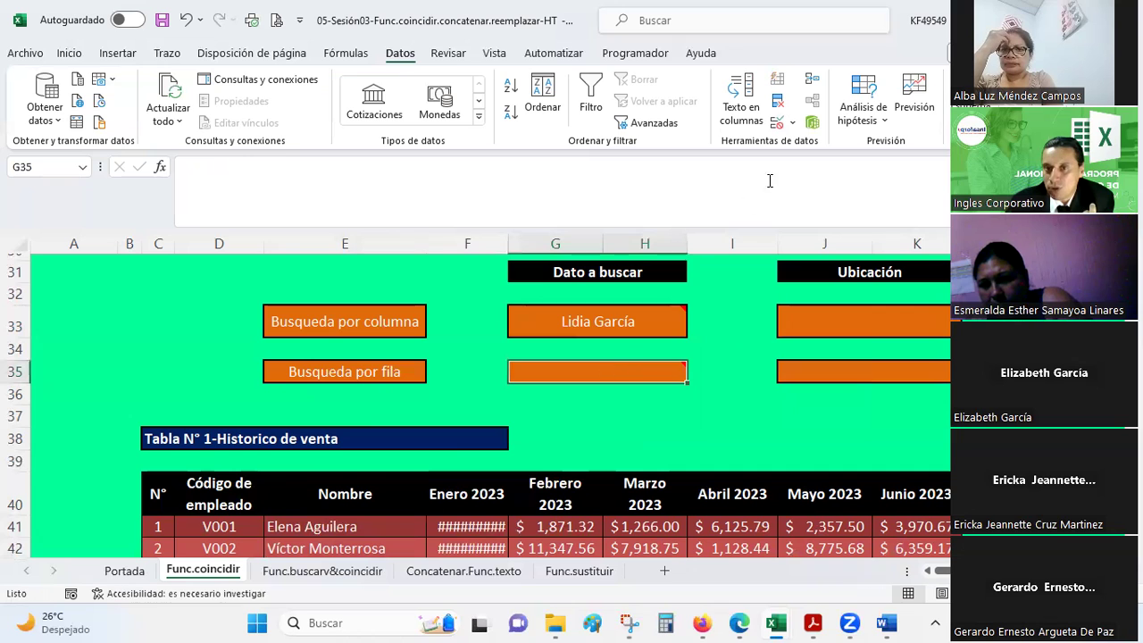
{"action": "left_click", "coordinate": [791, 124]}
Make G35 a Lista validation with the month headings $F$40:$K$40 as source
{"action": "left_click", "coordinate": [810, 145]}
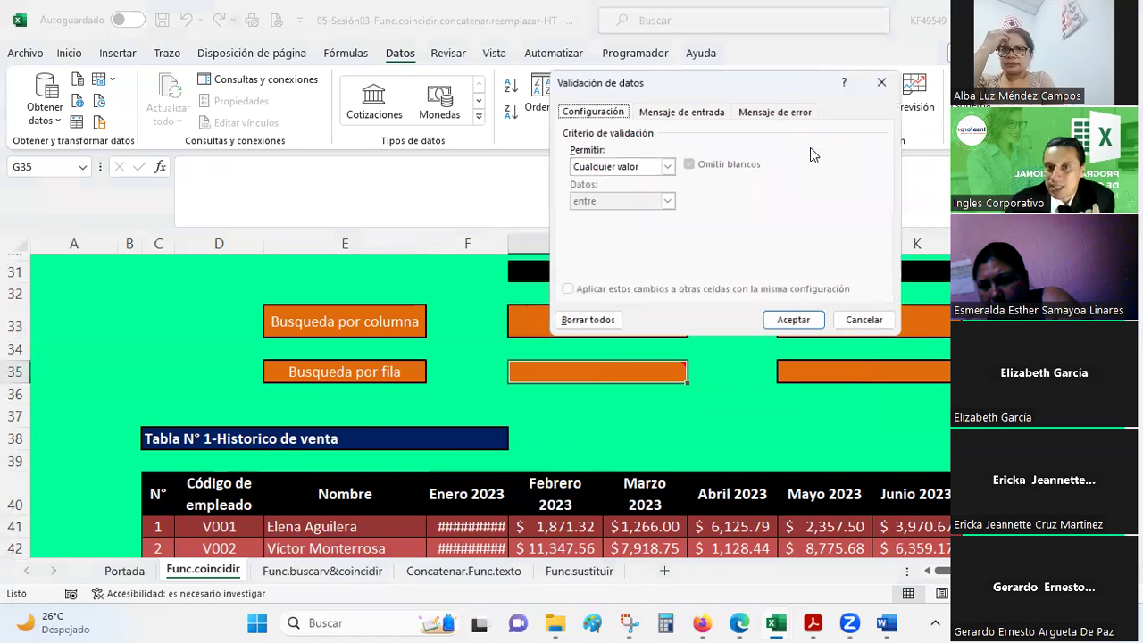
{"action": "left_click", "coordinate": [670, 167]}
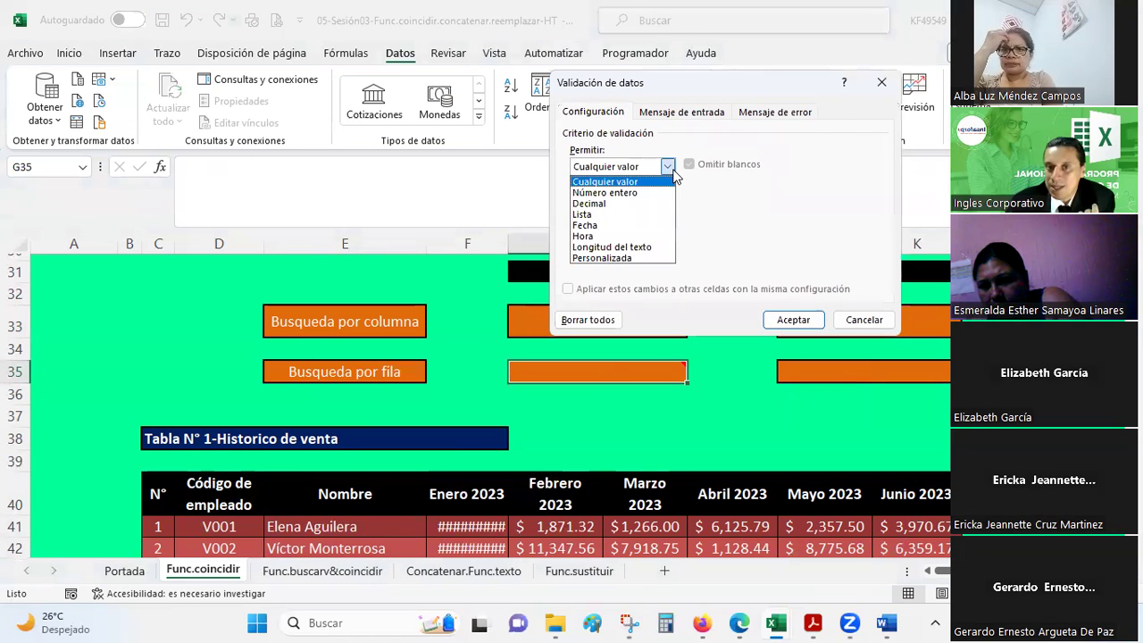
{"action": "left_click", "coordinate": [624, 213]}
{"action": "left_click", "coordinate": [808, 234]}
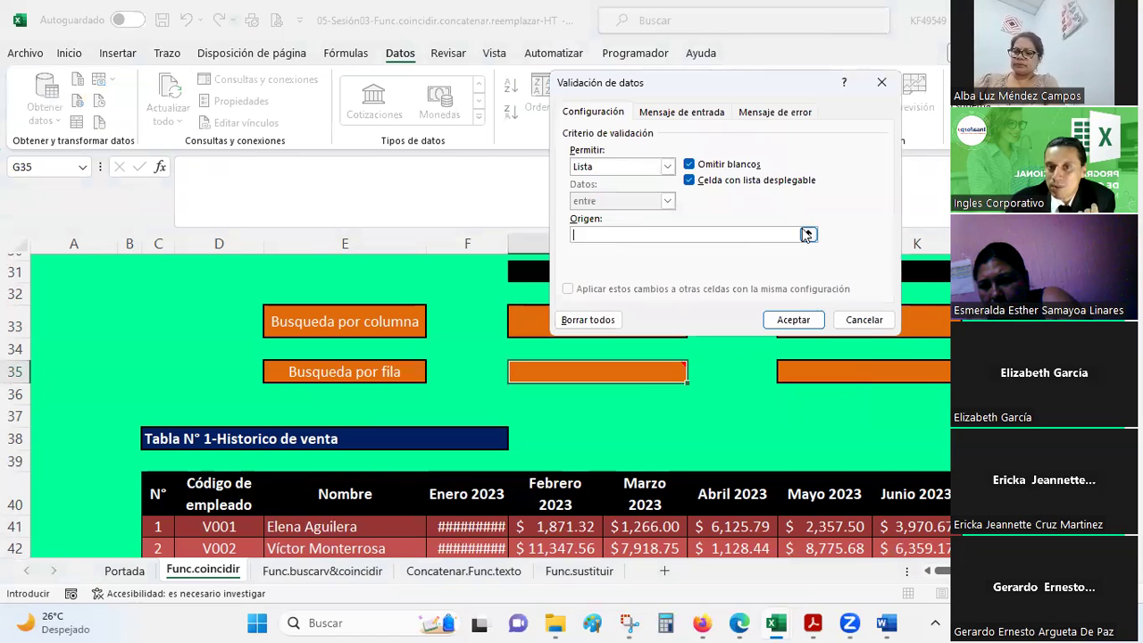
{"action": "scroll", "coordinate": [444, 440], "scroll_direction": "down", "scroll_amount": 1}
{"action": "mouse_move", "coordinate": [445, 440]}
{"action": "left_mouse_down"}
{"action": "mouse_move", "coordinate": [858, 409]}
{"action": "mouse_move", "coordinate": [897, 435]}
{"action": "left_mouse_up"}
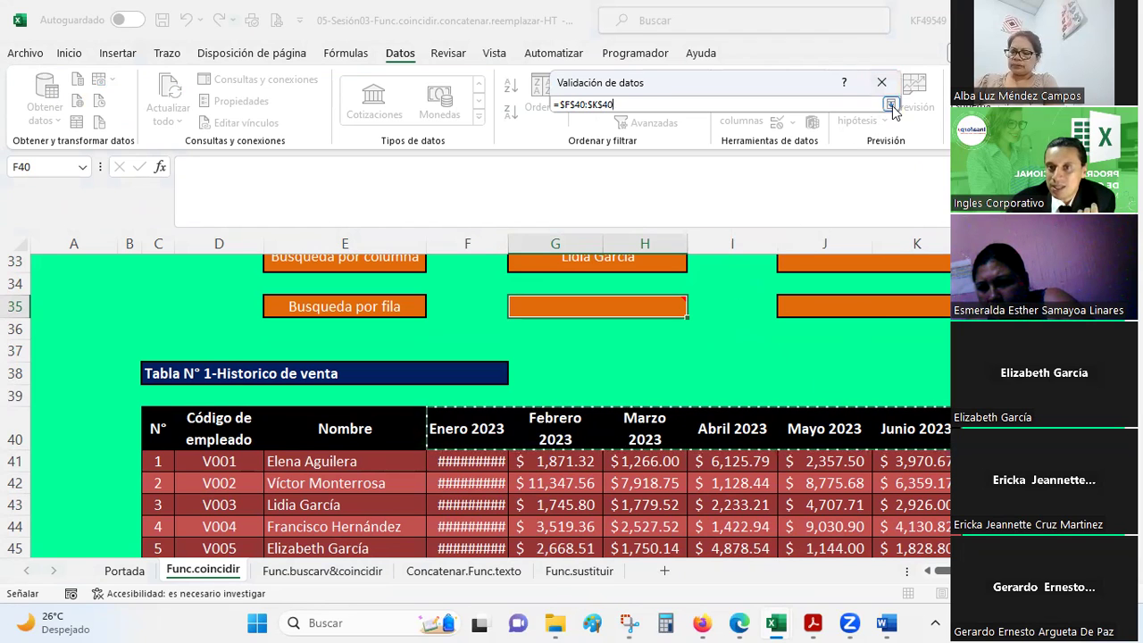
{"action": "left_click", "coordinate": [890, 103]}
{"action": "left_click", "coordinate": [777, 321]}
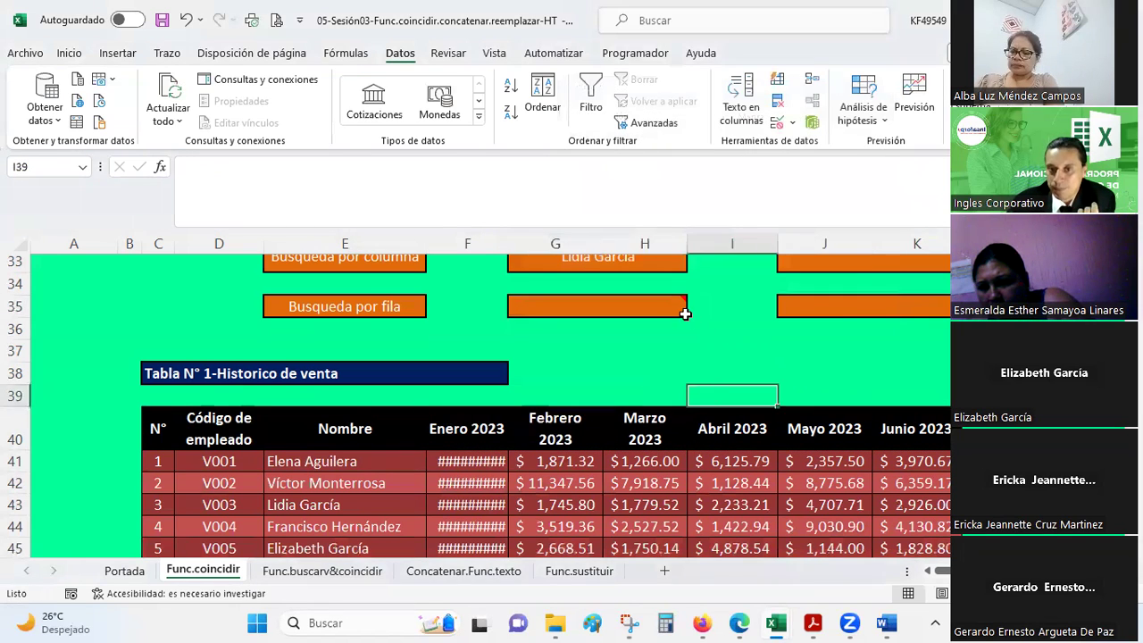
Choose Marzo 2023 from G35's new month drop-down
{"action": "left_click", "coordinate": [694, 312]}
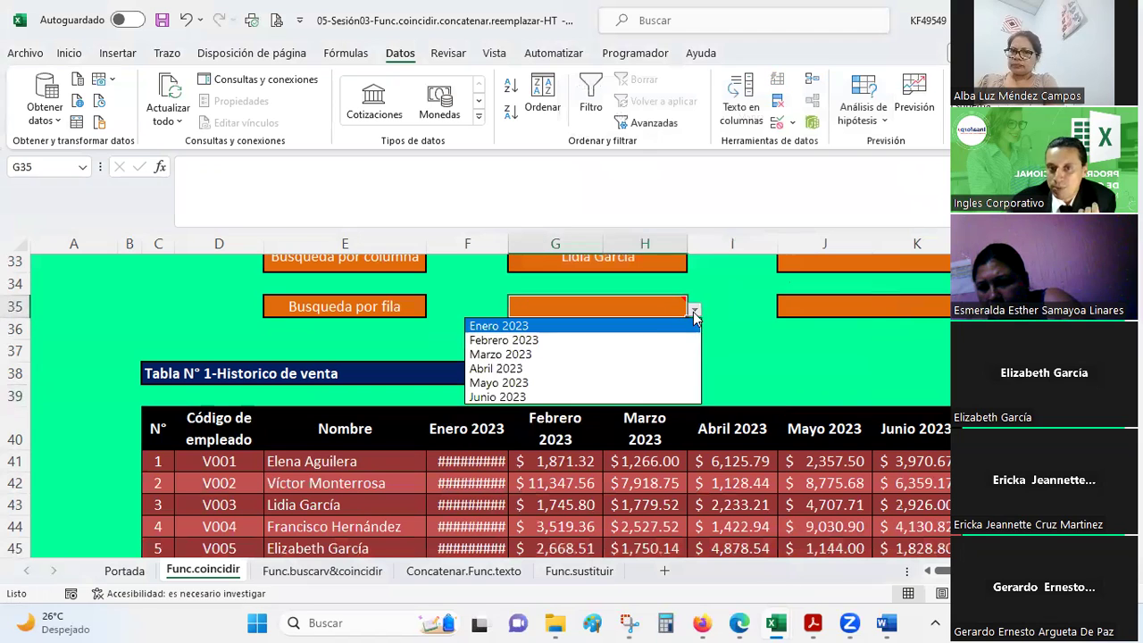
{"action": "left_click", "coordinate": [555, 354]}
{"action": "left_click", "coordinate": [692, 366]}
{"action": "scroll", "coordinate": [692, 366], "scroll_direction": "up", "scroll_amount": 1}
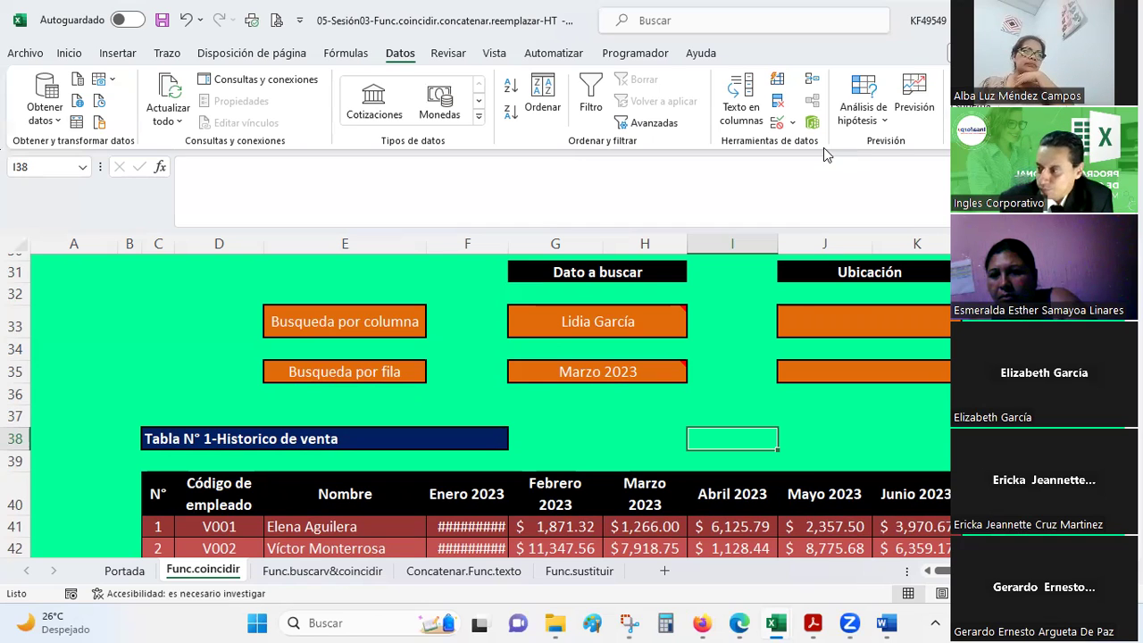
Select merged cell J33 and start a formula through Insertar función
{"action": "left_click", "coordinate": [827, 323]}
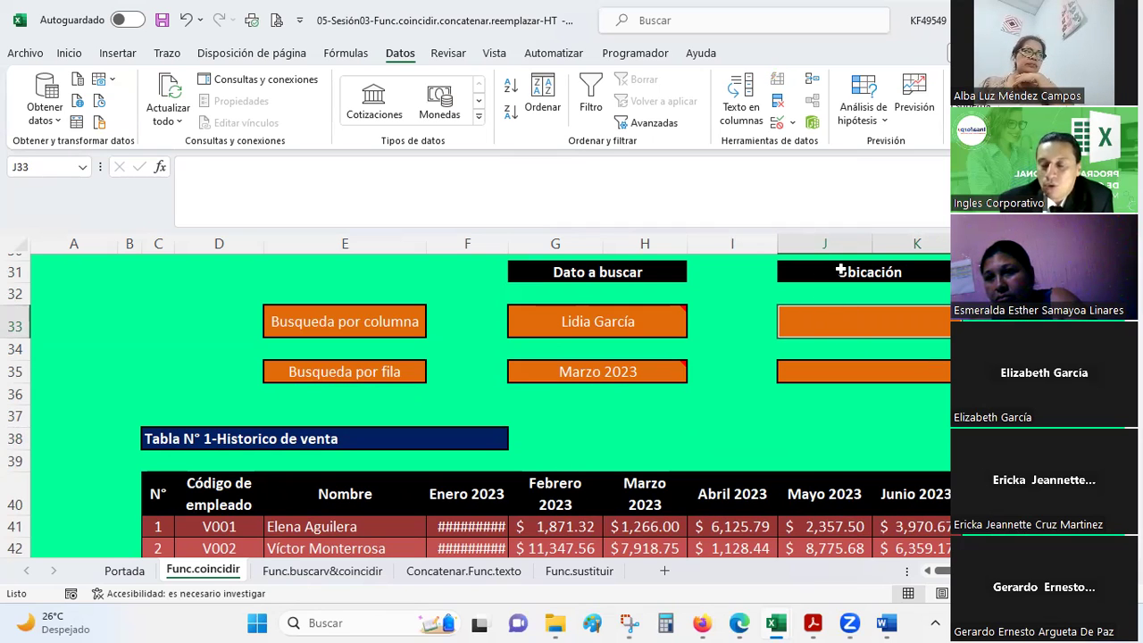
{"action": "scroll", "coordinate": [482, 410], "scroll_direction": "up", "scroll_amount": 3}
{"action": "scroll", "coordinate": [482, 411], "scroll_direction": "up", "scroll_amount": 1}
{"action": "scroll", "coordinate": [482, 410], "scroll_direction": "down", "scroll_amount": 4}
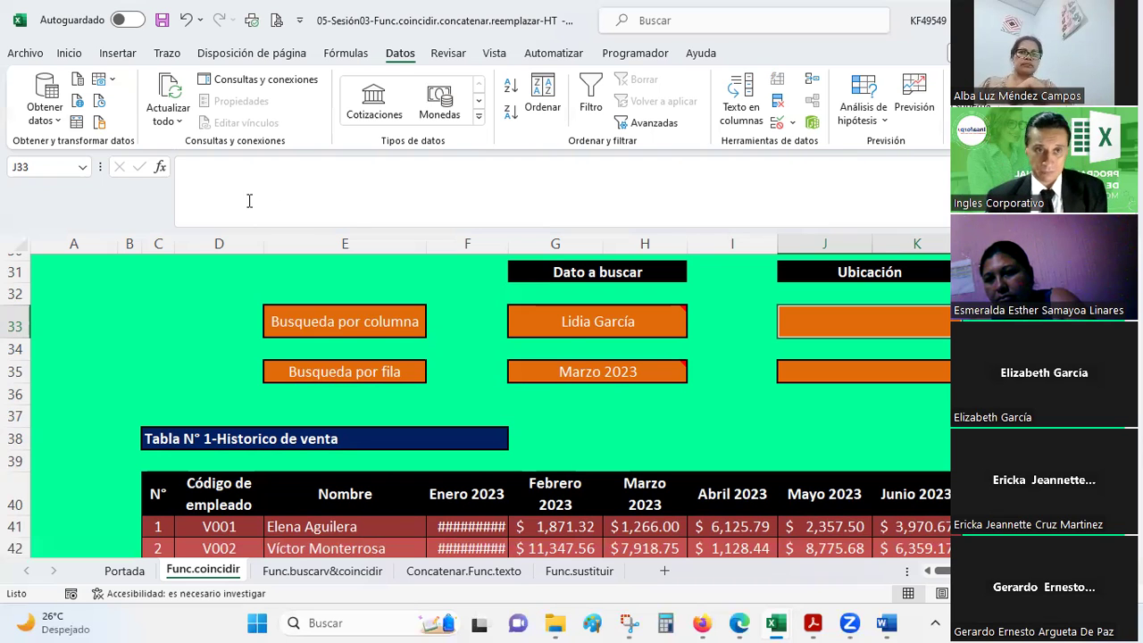
{"action": "left_click", "coordinate": [162, 169]}
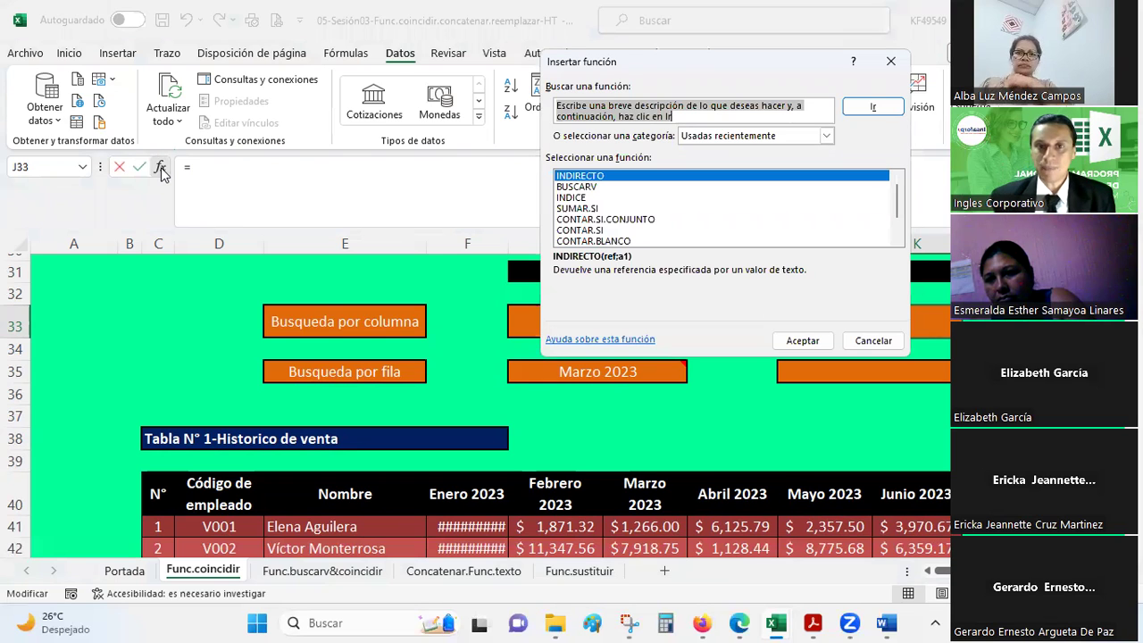
Search for COINCIDIR in Insertar función and insert it into J33
{"action": "scroll", "coordinate": [633, 212], "scroll_direction": "down", "scroll_amount": 1}
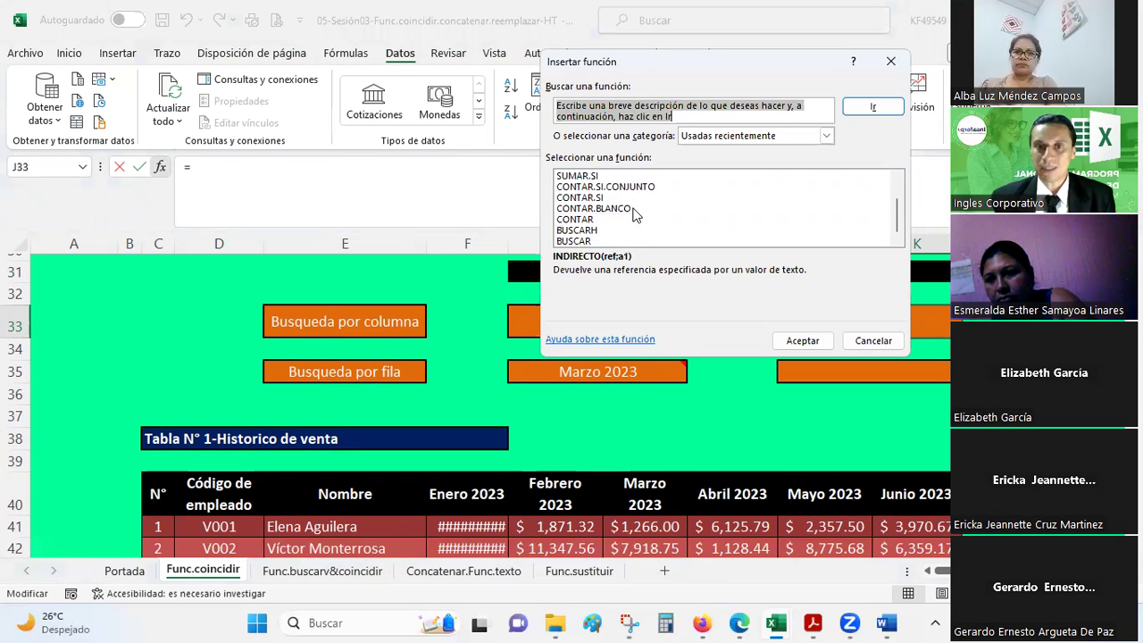
{"action": "scroll", "coordinate": [632, 212], "scroll_direction": "up", "scroll_amount": 1}
{"action": "left_click", "coordinate": [684, 116]}
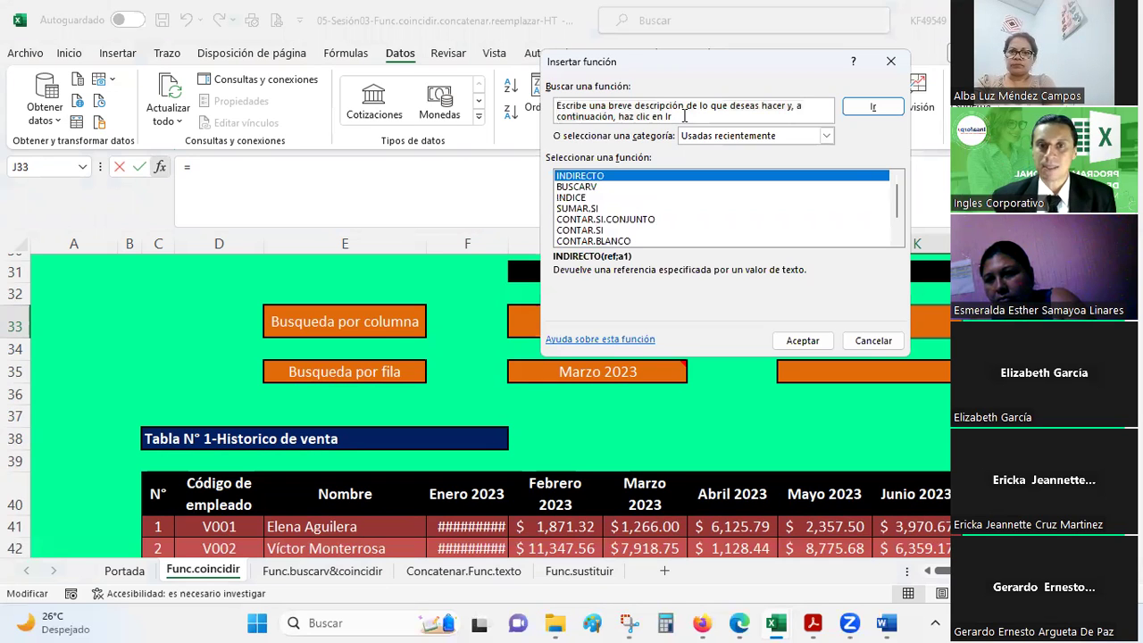
{"action": "triple_click", "coordinate": [607, 109]}
{"action": "type", "text": "cOINCIDIR"}
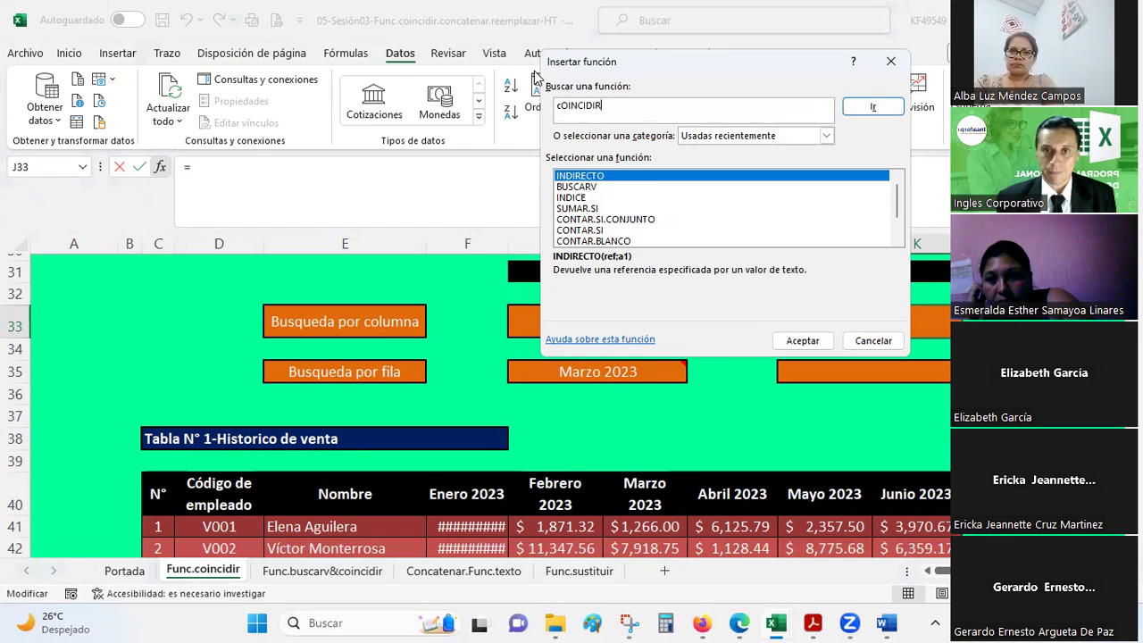
{"action": "left_click", "coordinate": [872, 107]}
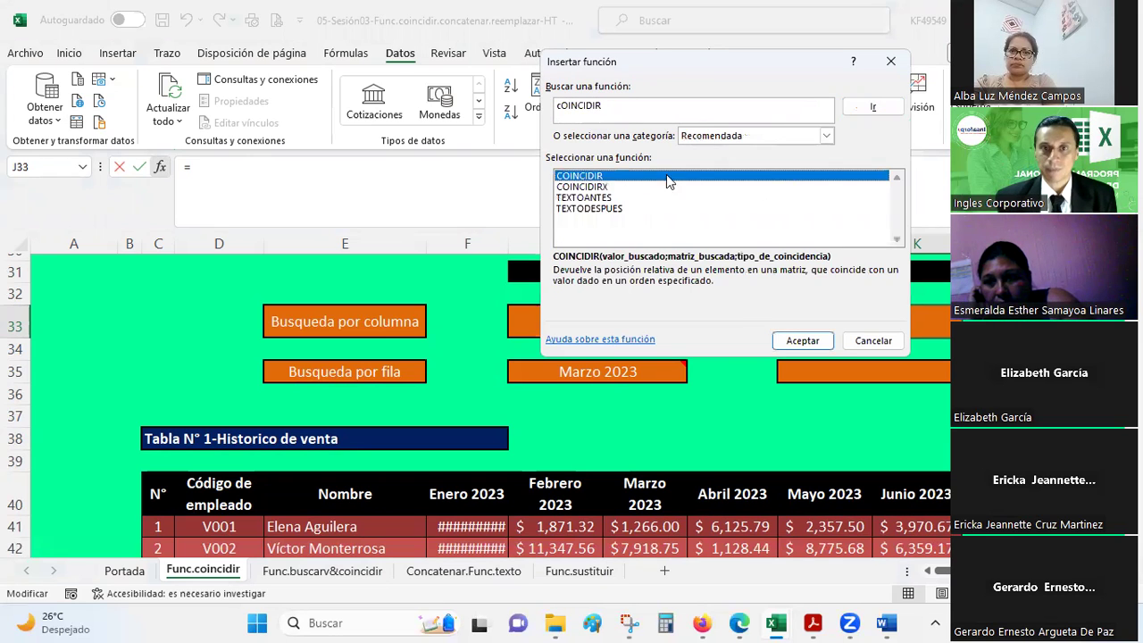
{"action": "left_click", "coordinate": [601, 187]}
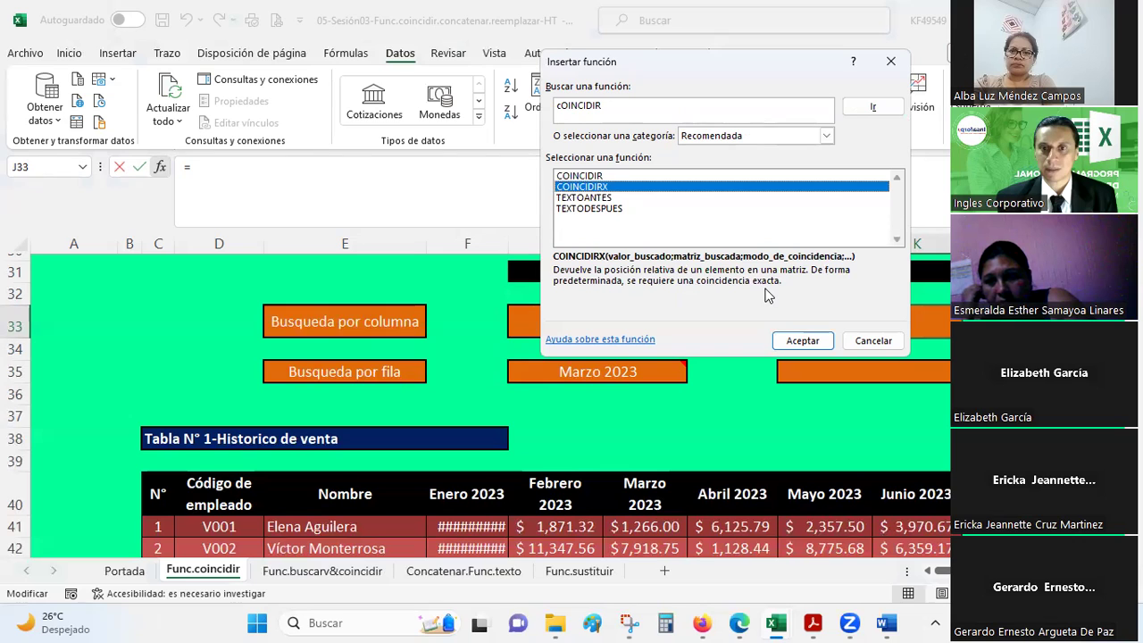
{"action": "left_click", "coordinate": [576, 176]}
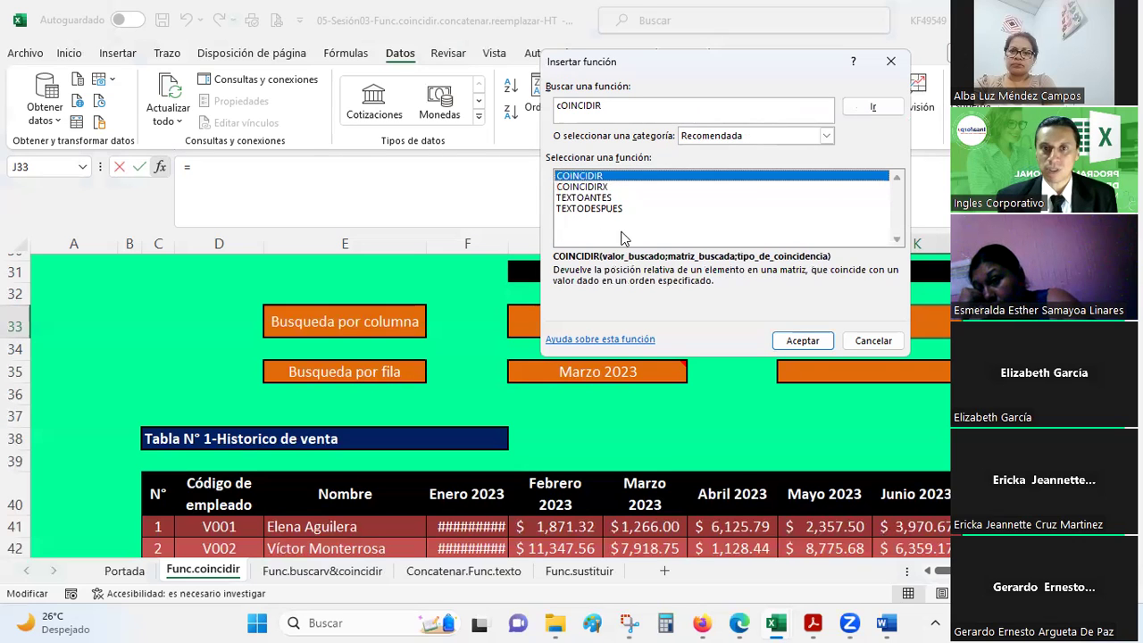
{"action": "left_click", "coordinate": [793, 344]}
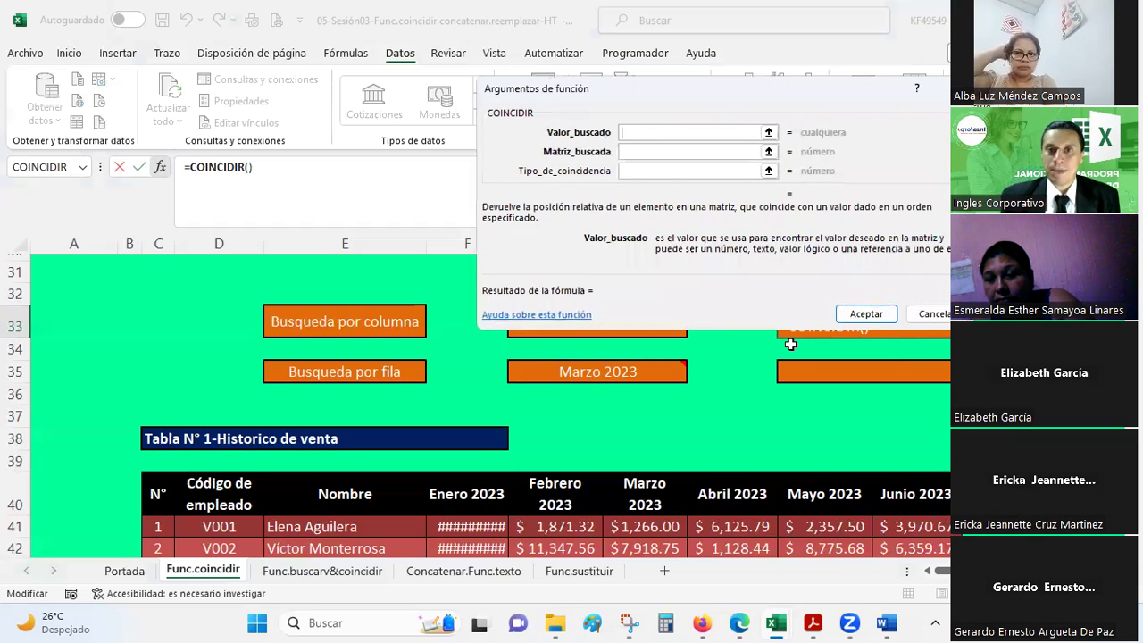
Move the COINCIDIR arguments window off the table and begin entering g33 as Valor_buscado
{"action": "mouse_move", "coordinate": [674, 98]}
{"action": "left_mouse_down"}
{"action": "mouse_move", "coordinate": [580, 71]}
{"action": "mouse_move", "coordinate": [129, 34]}
{"action": "left_mouse_up"}
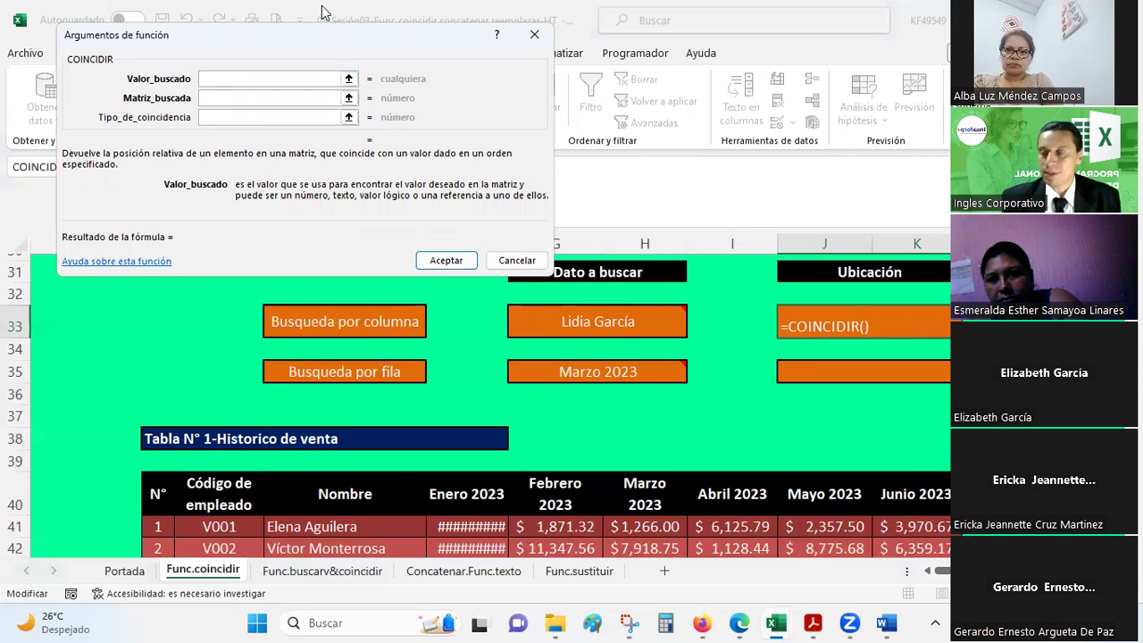
{"action": "left_click_drag", "start_coordinate": [262, 39], "coordinate": [936, 189]}
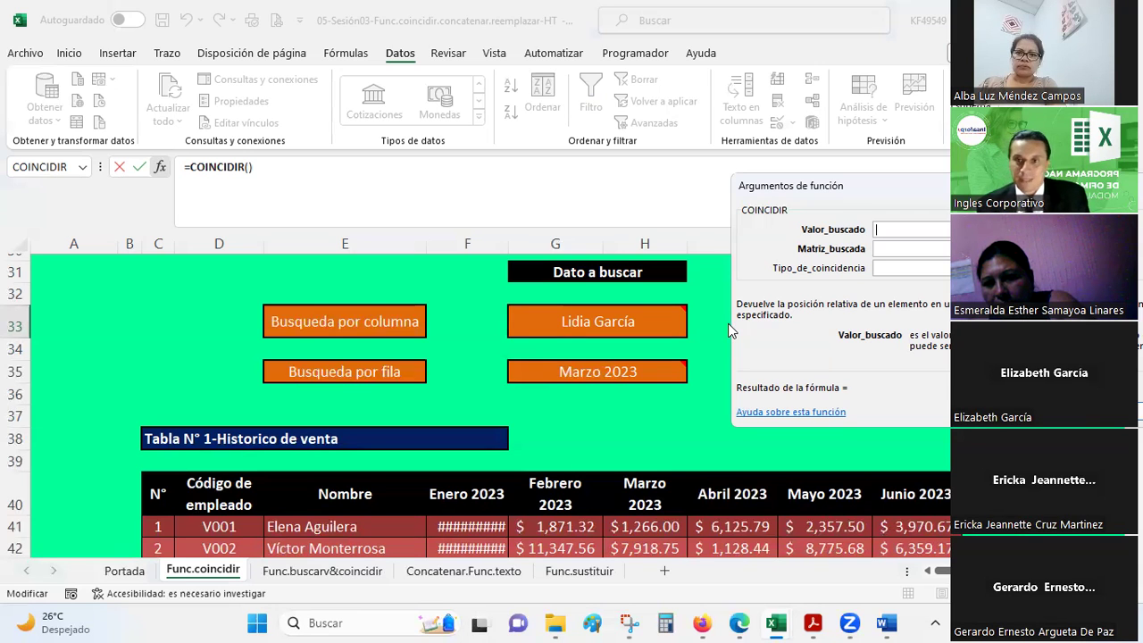
{"action": "type", "text": "g33"}
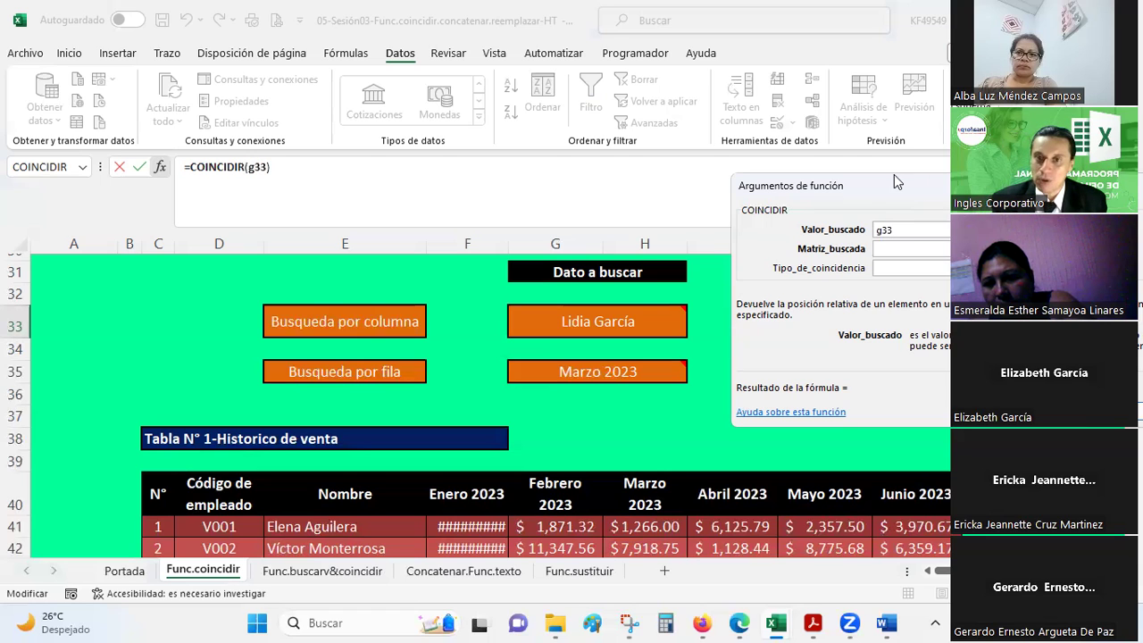
Set Matriz_buscada to the absolute Nombre range $E$40:$E$50, previewing a result of 6
{"action": "left_click_drag", "start_coordinate": [894, 178], "coordinate": [849, 169]}
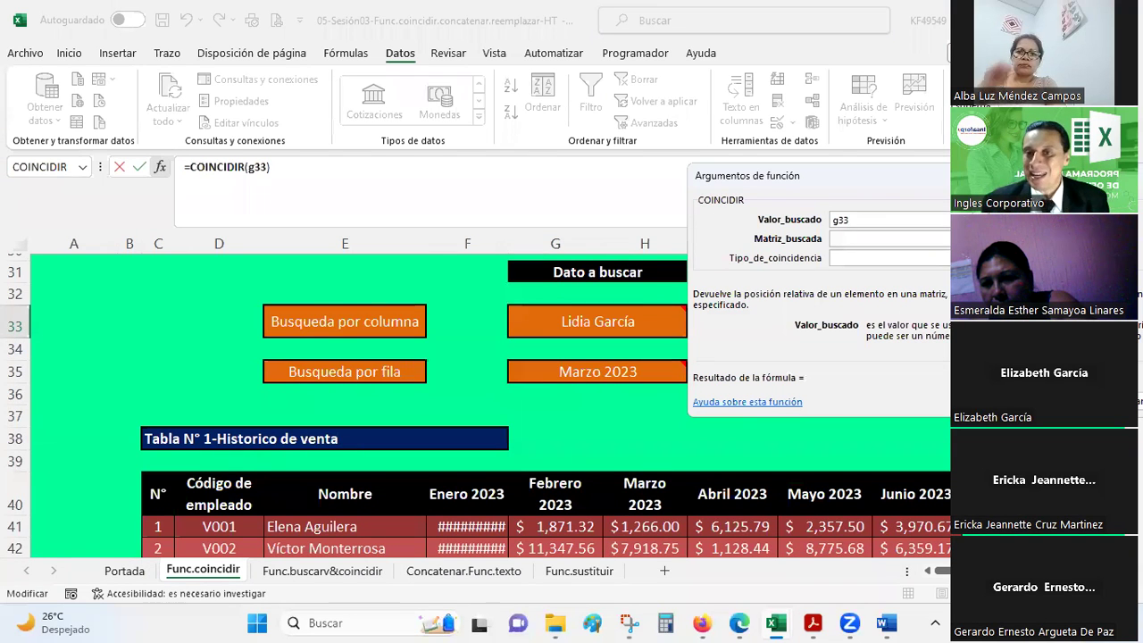
{"action": "left_click", "coordinate": [888, 238]}
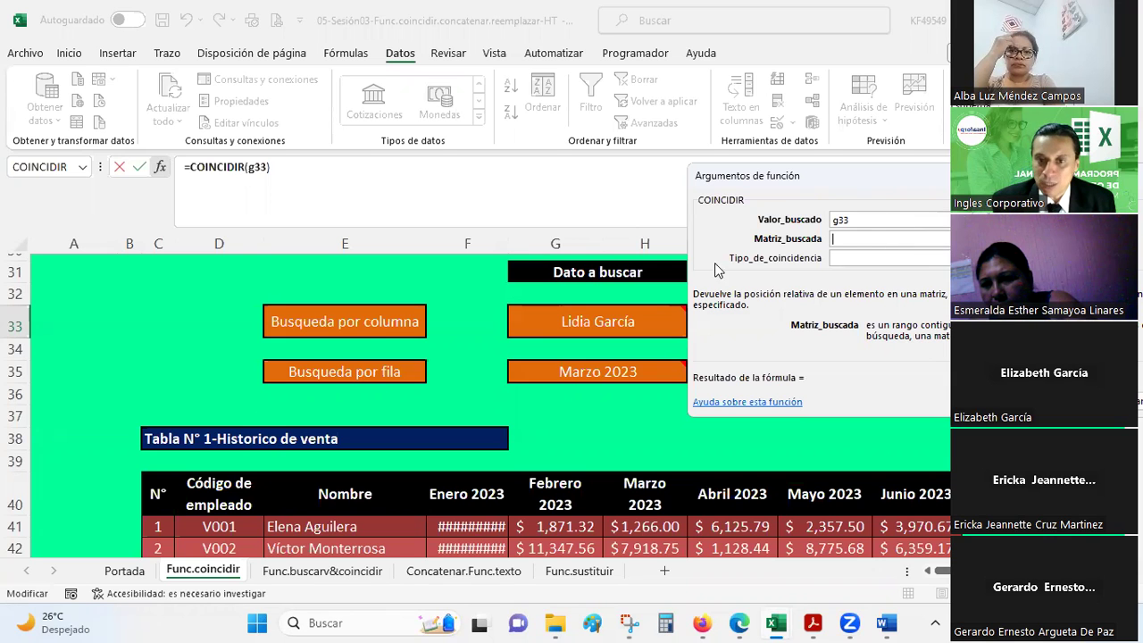
{"action": "scroll", "coordinate": [266, 402], "scroll_direction": "down", "scroll_amount": 2}
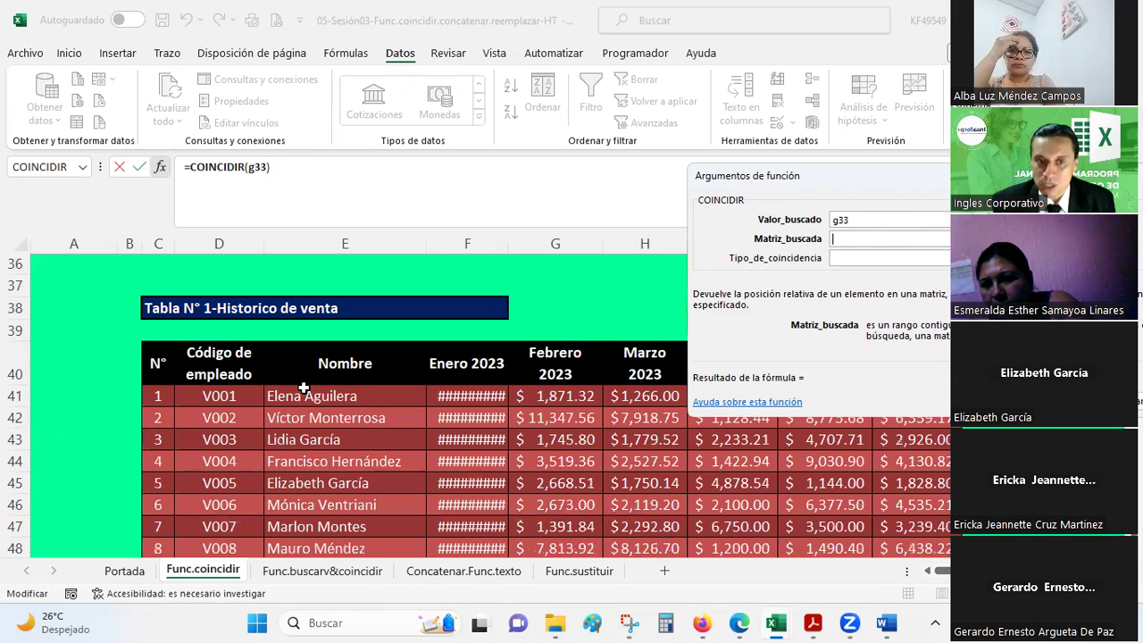
{"action": "scroll", "coordinate": [313, 500], "scroll_direction": "down", "scroll_amount": 1}
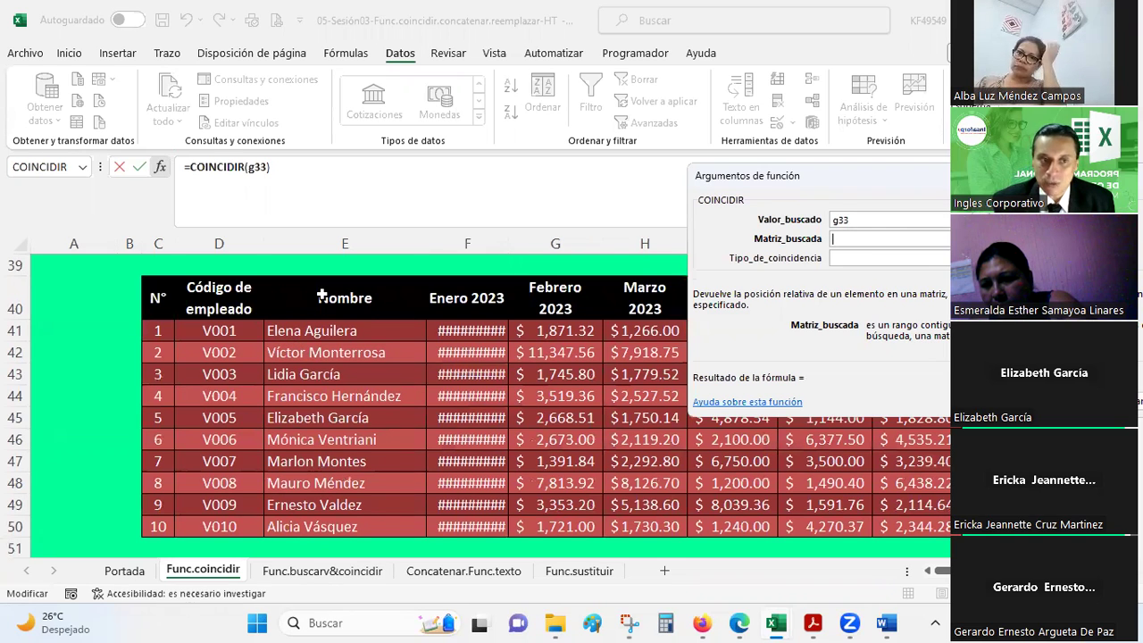
{"action": "left_click_drag", "start_coordinate": [322, 297], "coordinate": [319, 527]}
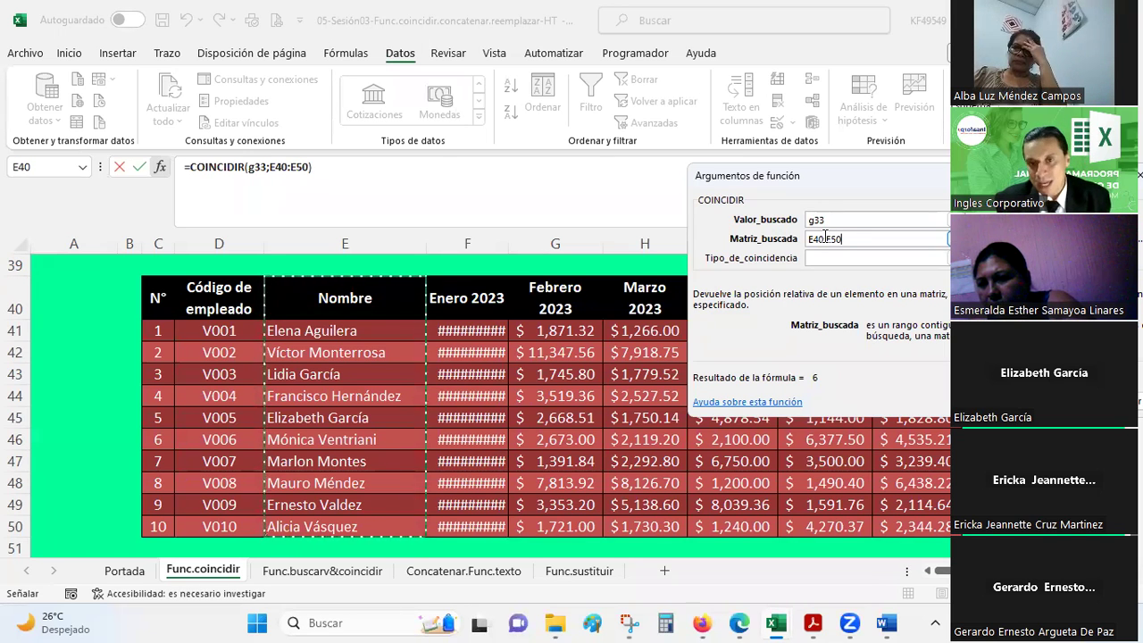
{"action": "key", "text": "F4"}
{"action": "scroll", "coordinate": [845, 260], "scroll_direction": "up", "scroll_amount": 4}
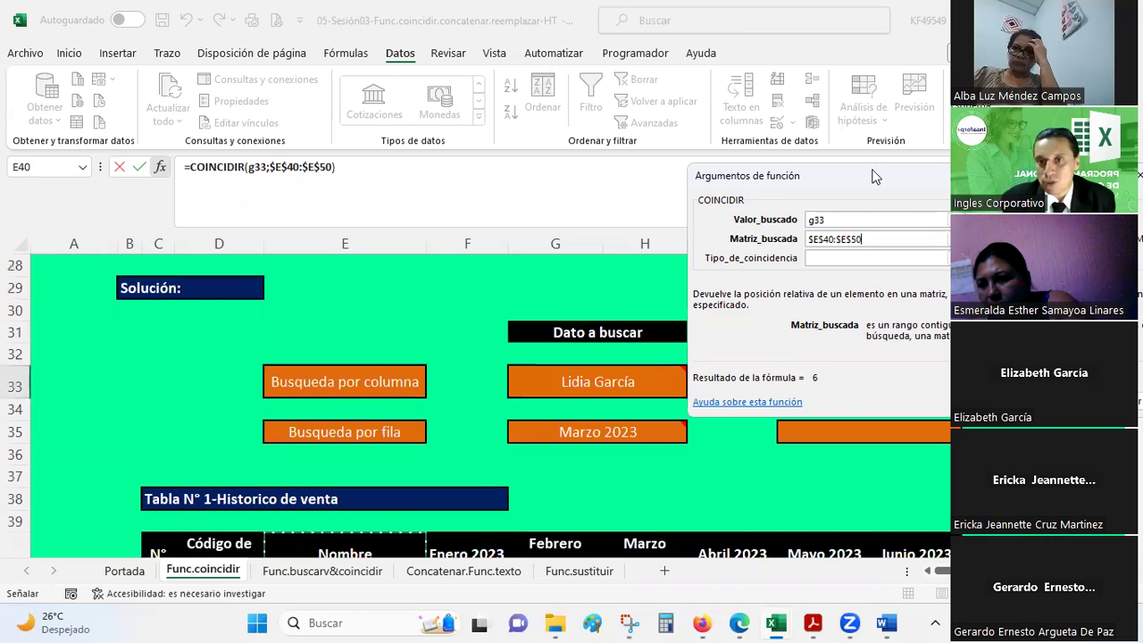
{"action": "left_click_drag", "start_coordinate": [871, 175], "coordinate": [557, 125]}
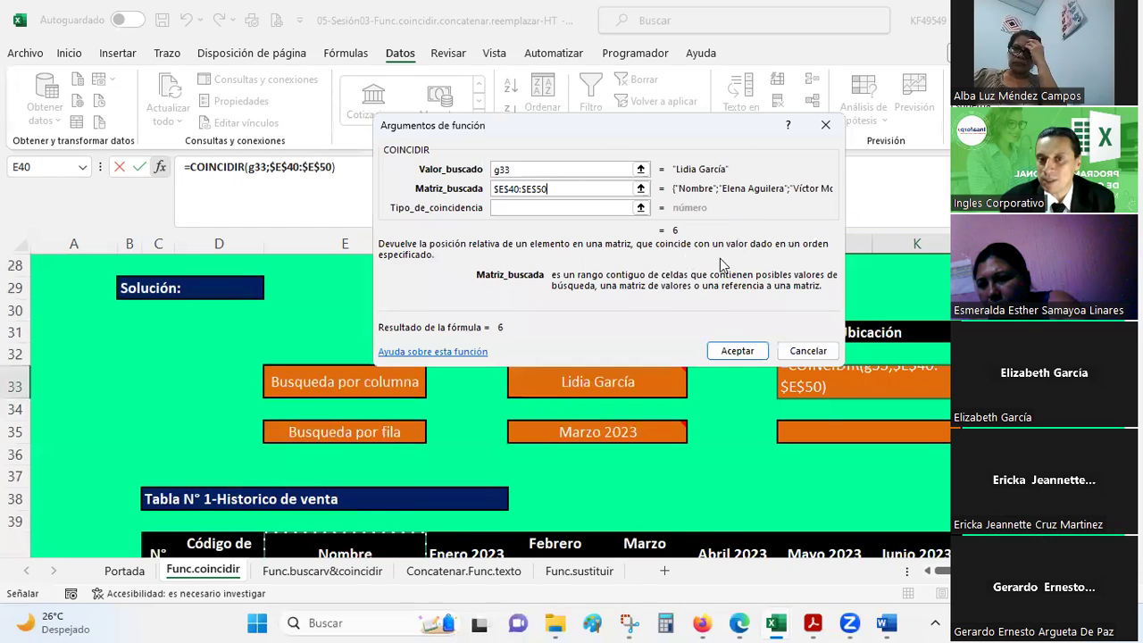
{"action": "left_click", "coordinate": [534, 207]}
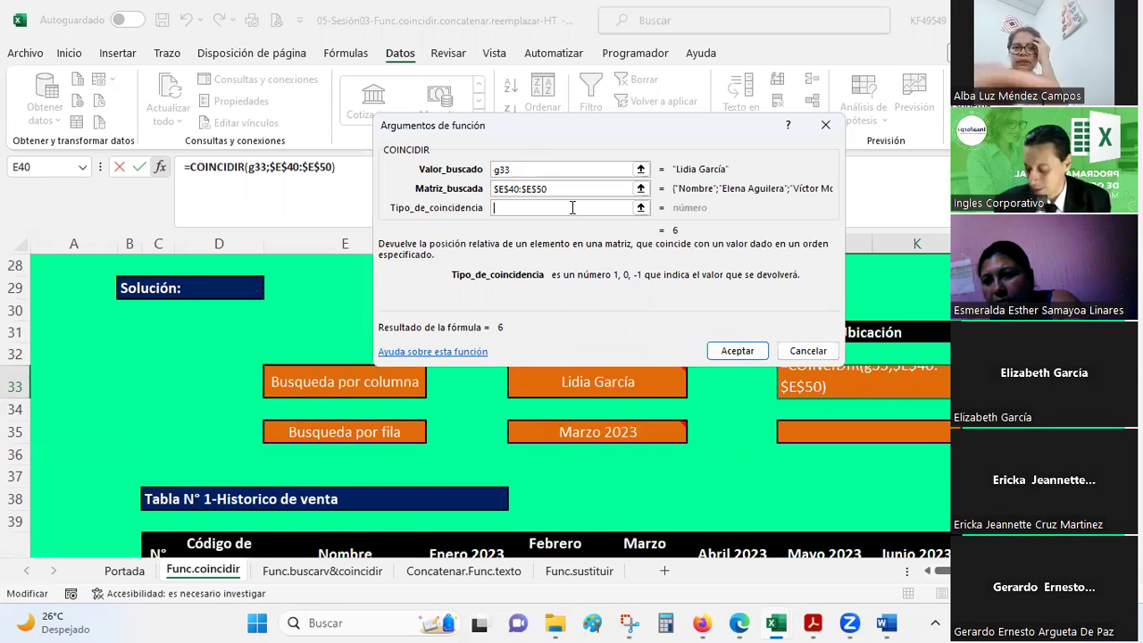
Enter 0 as Tipo_de_coincidencia and accept, so J33 returns 4
{"action": "type", "text": "0"}
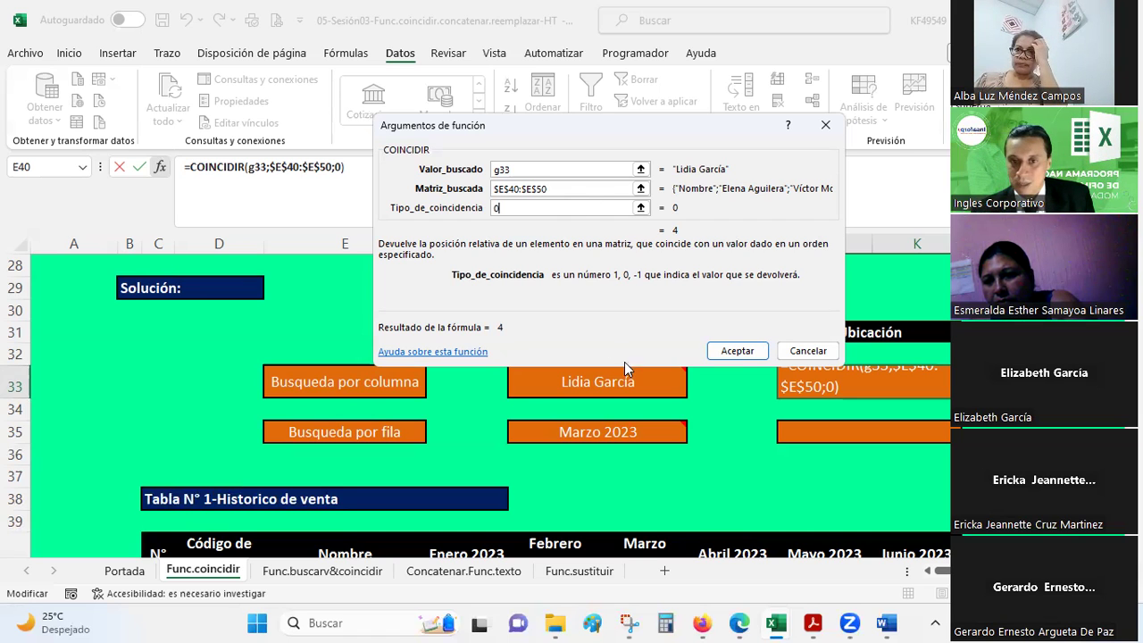
{"action": "left_click", "coordinate": [738, 351]}
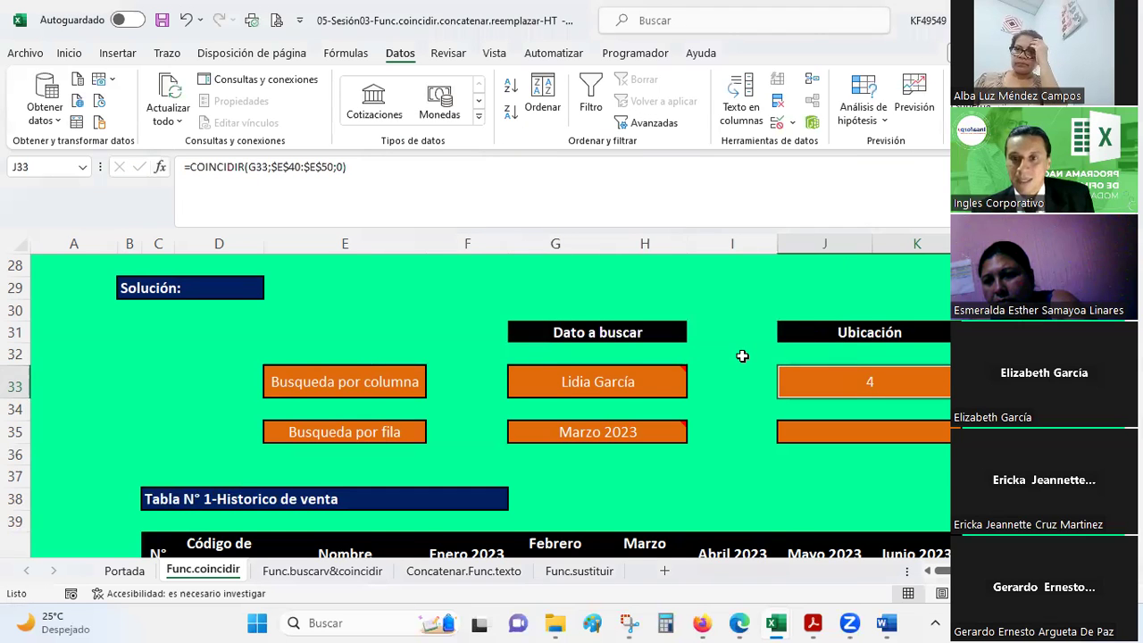
{"action": "scroll", "coordinate": [742, 356], "scroll_direction": "down", "scroll_amount": 1}
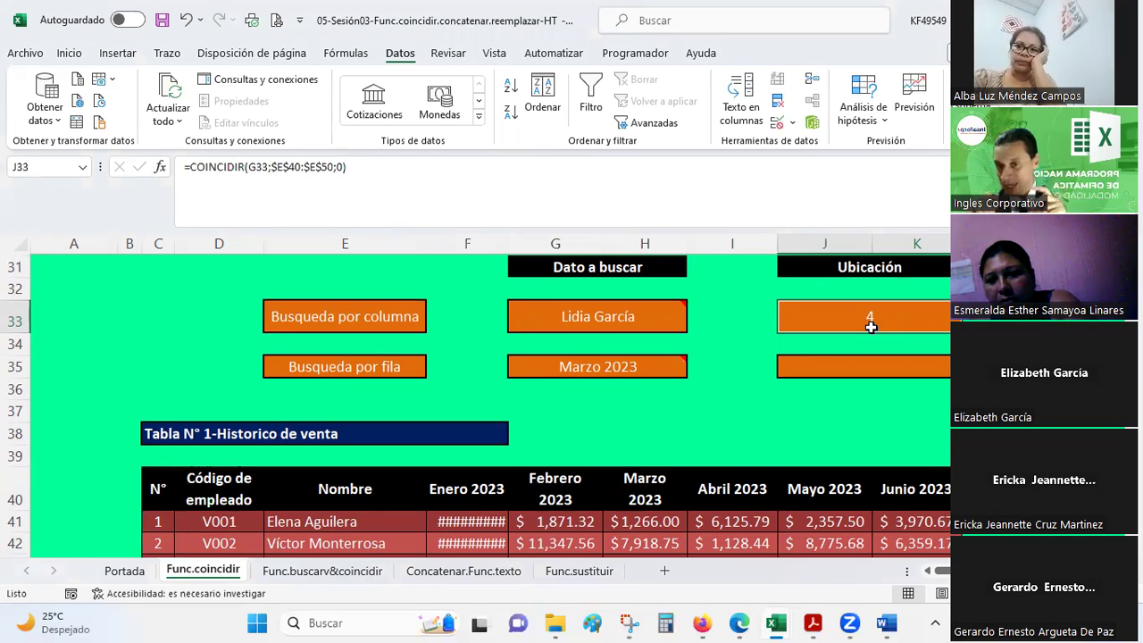
{"action": "scroll", "coordinate": [604, 400], "scroll_direction": "down", "scroll_amount": 1}
{"action": "scroll", "coordinate": [578, 453], "scroll_direction": "down", "scroll_amount": 1}
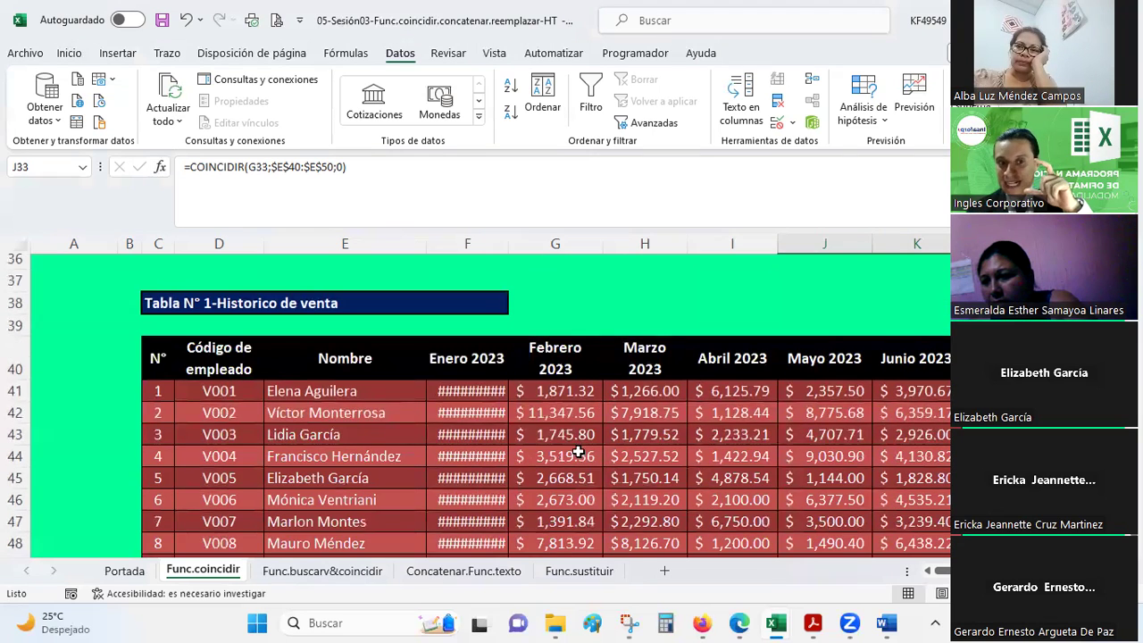
{"action": "scroll", "coordinate": [578, 452], "scroll_direction": "down", "scroll_amount": 1}
{"action": "scroll", "coordinate": [384, 349], "scroll_direction": "down", "scroll_amount": 2}
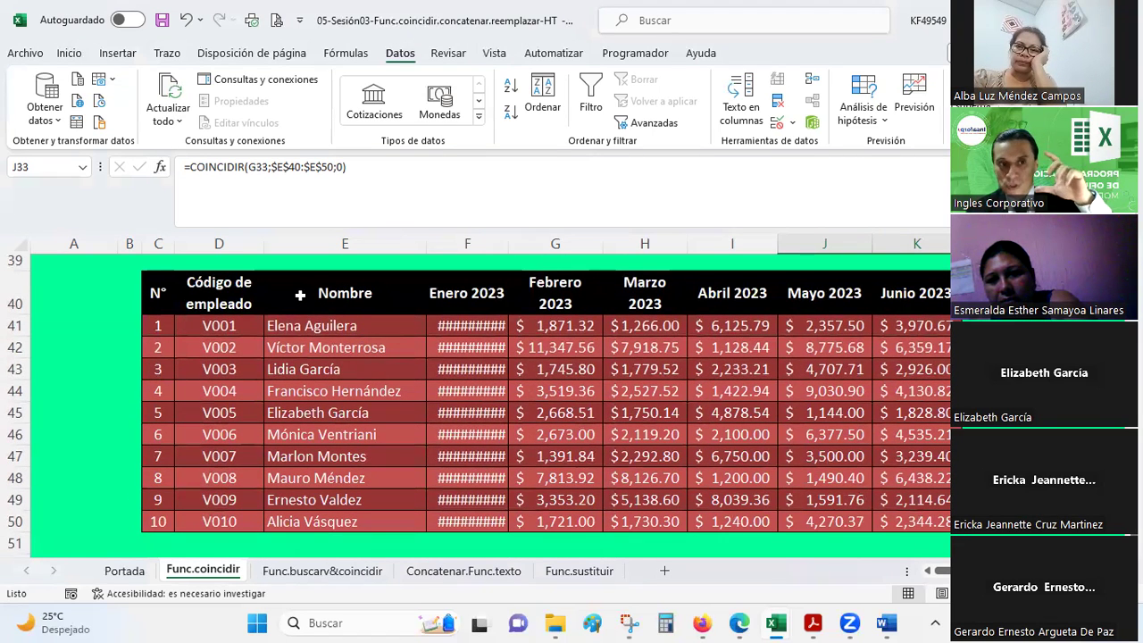
{"action": "left_click", "coordinate": [299, 292]}
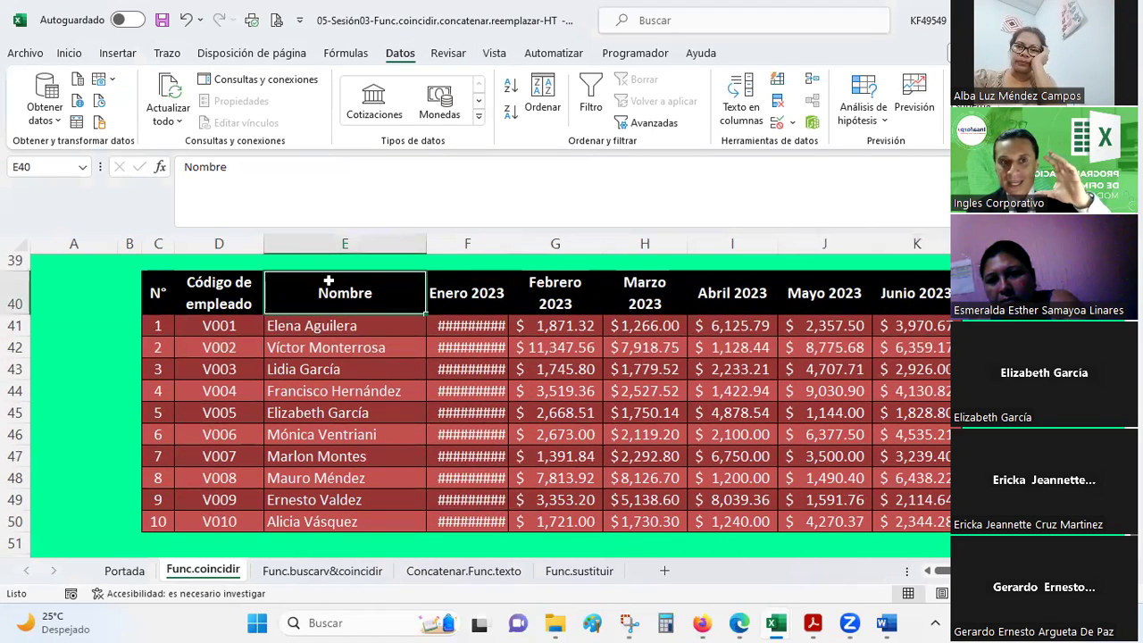
{"action": "left_click", "coordinate": [307, 521]}
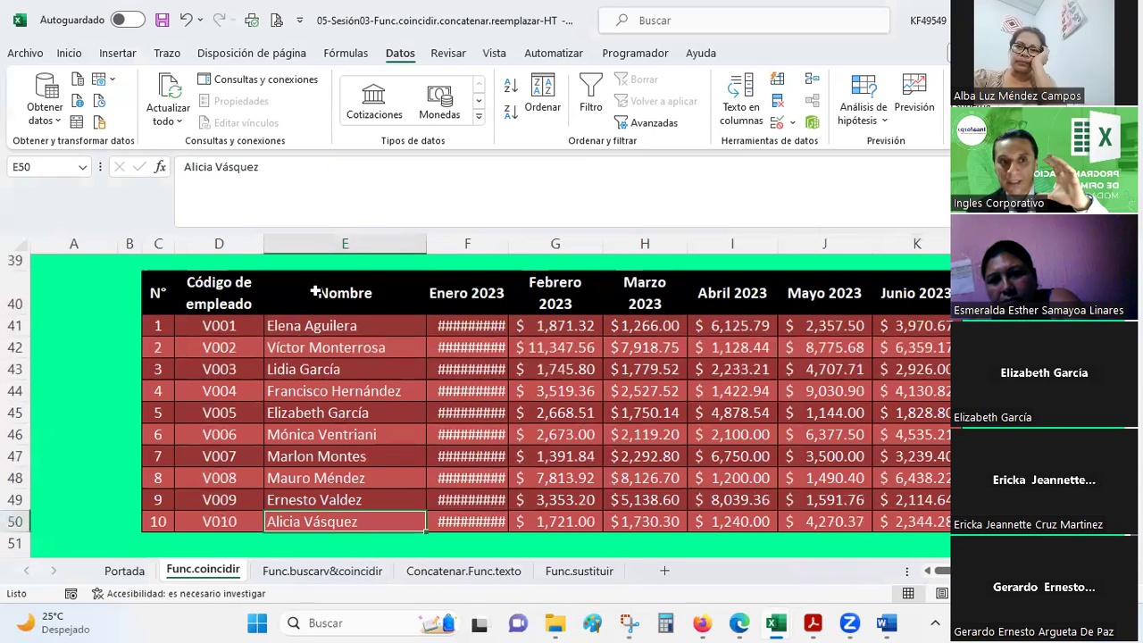
{"action": "scroll", "coordinate": [315, 292], "scroll_direction": "up", "scroll_amount": 3}
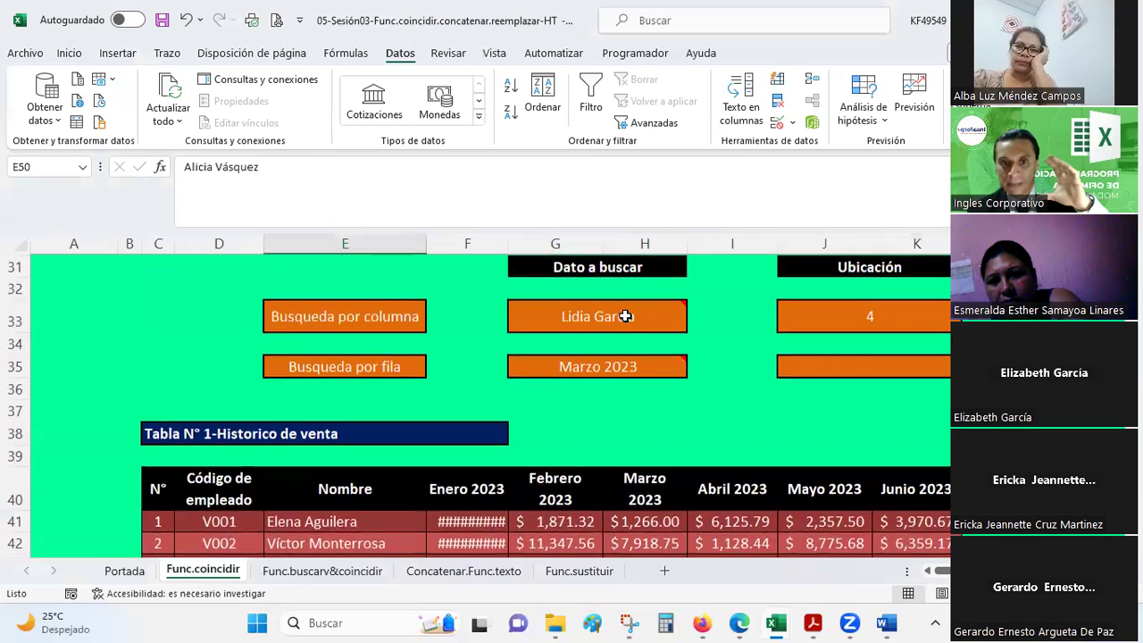
{"action": "scroll", "coordinate": [306, 394], "scroll_direction": "down", "scroll_amount": 2}
{"action": "left_click", "coordinate": [300, 390]}
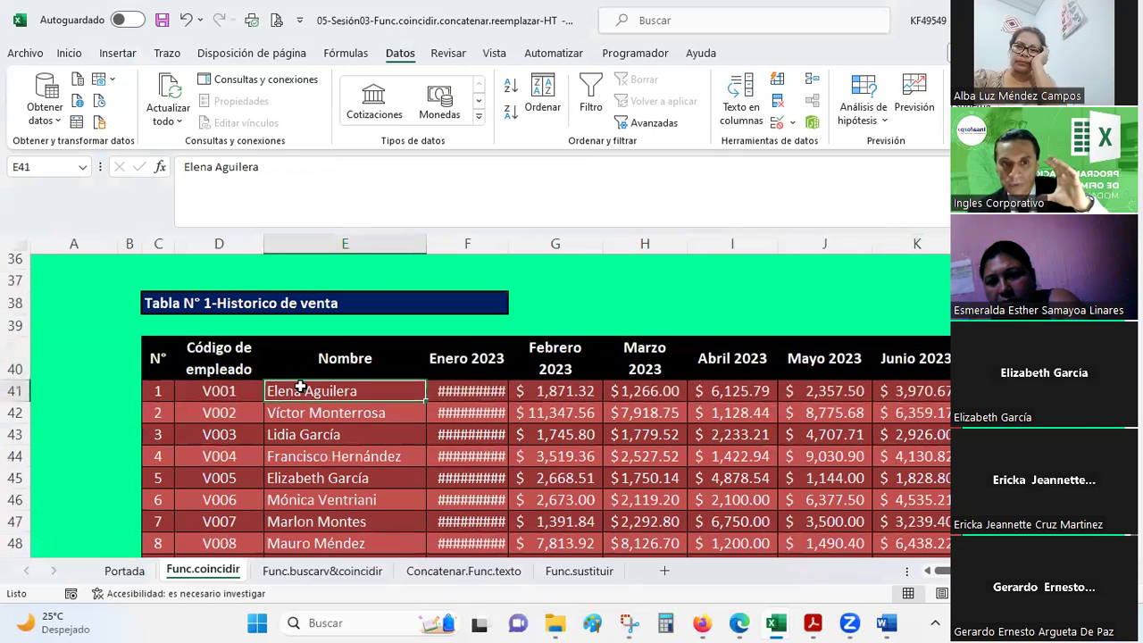
{"action": "left_click", "coordinate": [296, 415]}
{"action": "left_click", "coordinate": [301, 438]}
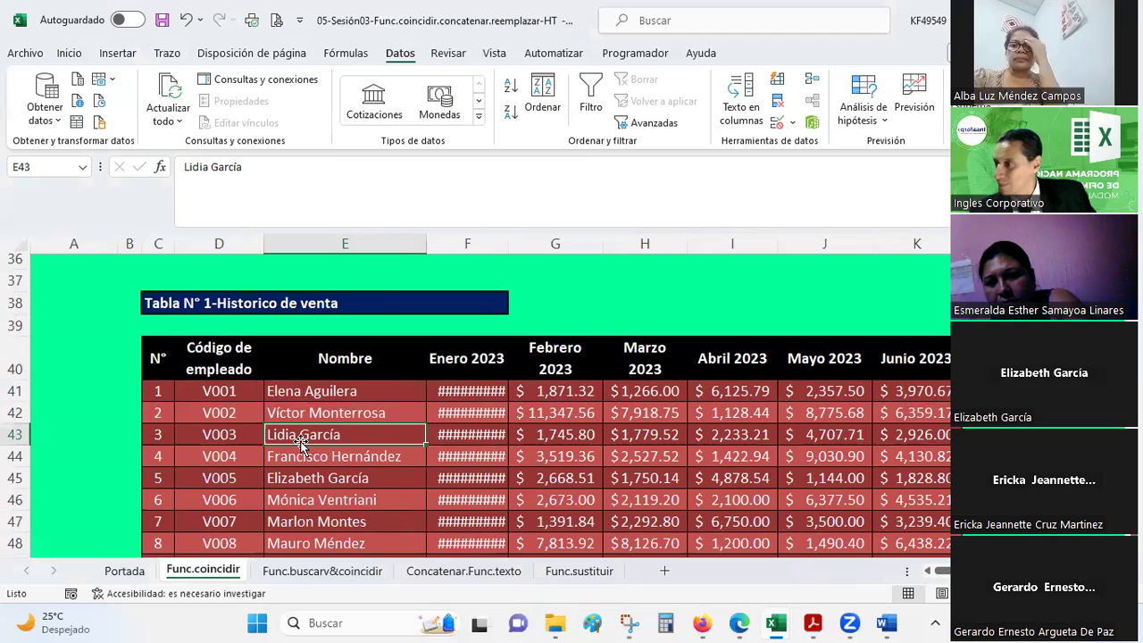
{"action": "scroll", "coordinate": [301, 446], "scroll_direction": "up", "scroll_amount": 2}
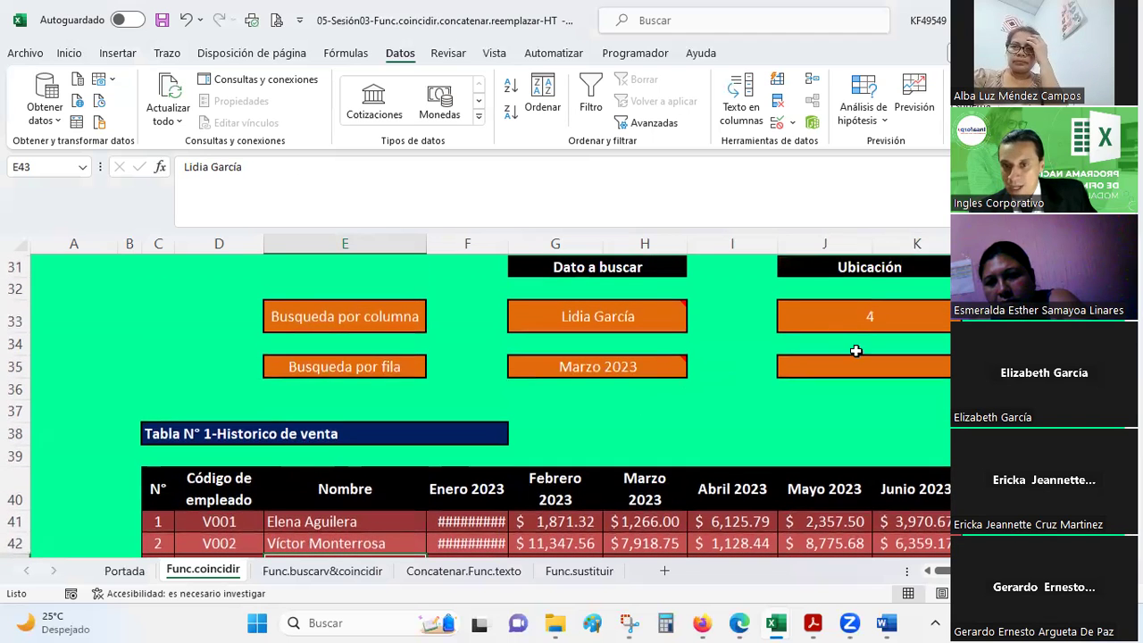
{"action": "left_click", "coordinate": [820, 368]}
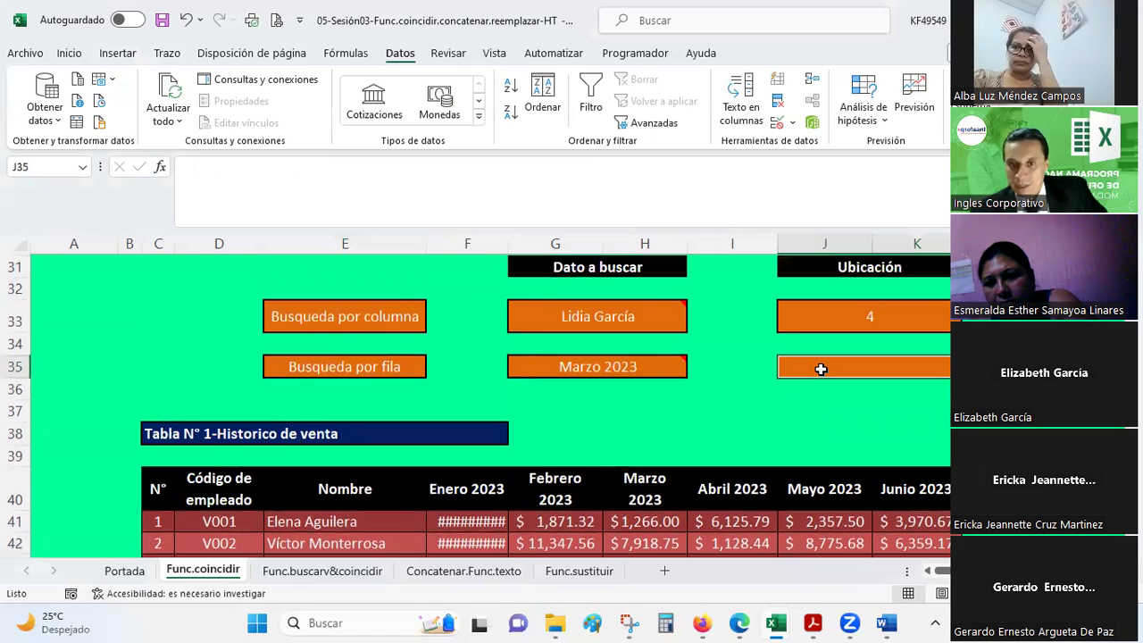
{"action": "mouse_move", "coordinate": [632, 360]}
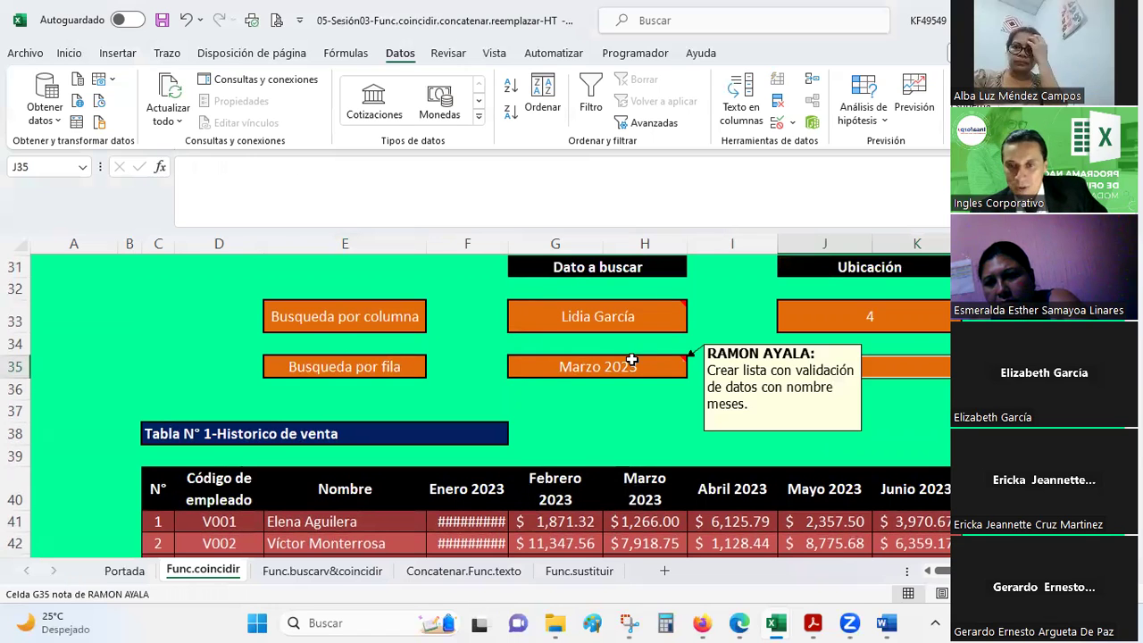
{"action": "left_click", "coordinate": [857, 312]}
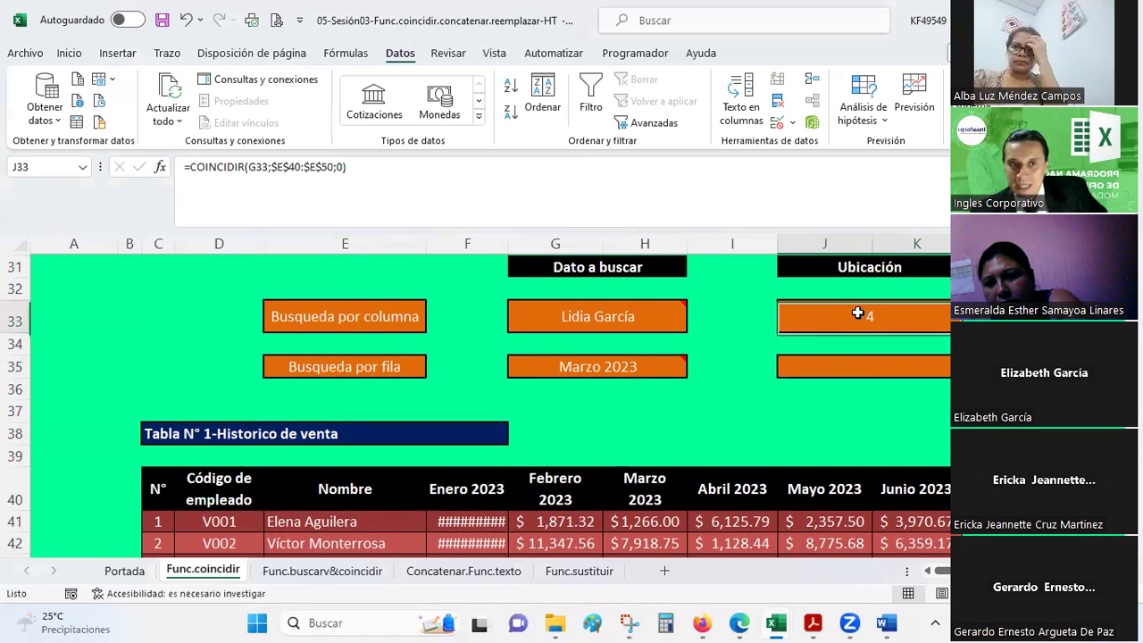
{"action": "left_click", "coordinate": [831, 370]}
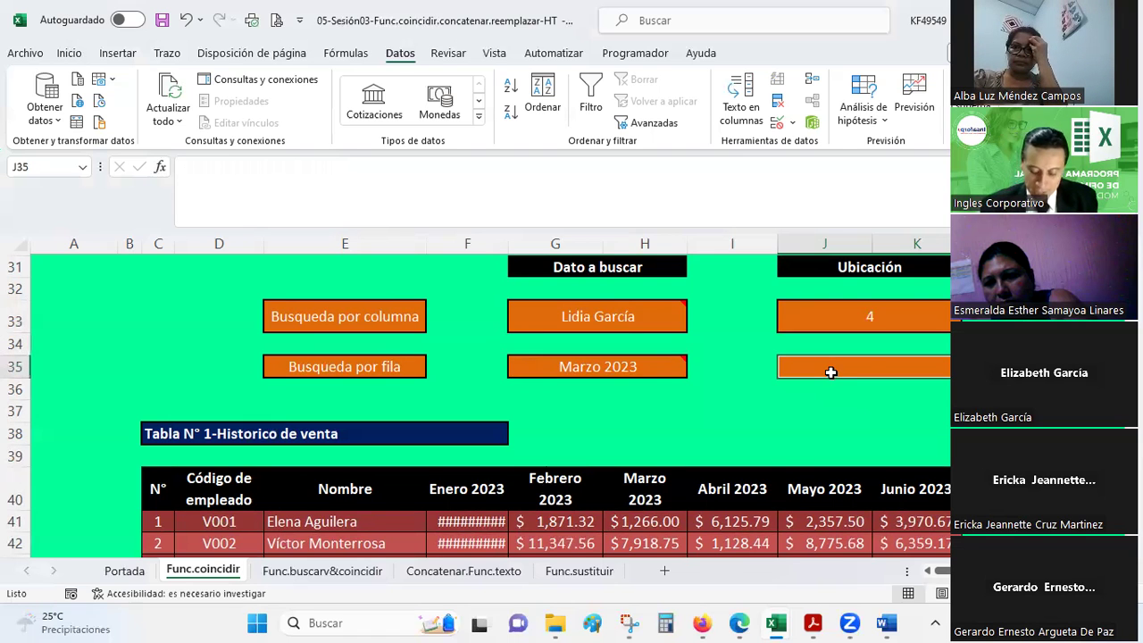
Enter =COINCIDIR(G35;$F$40:$K$40;0) in J35, returning 3 for Marzo 2023
{"action": "type", "text": "=coincidir"}
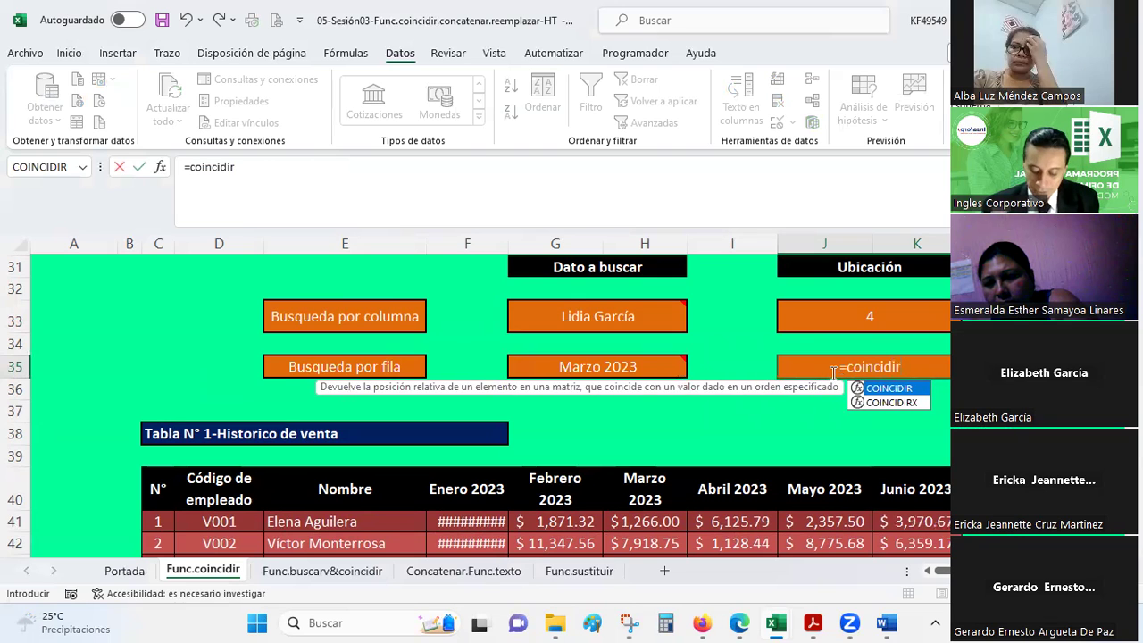
{"action": "type", "text": "("}
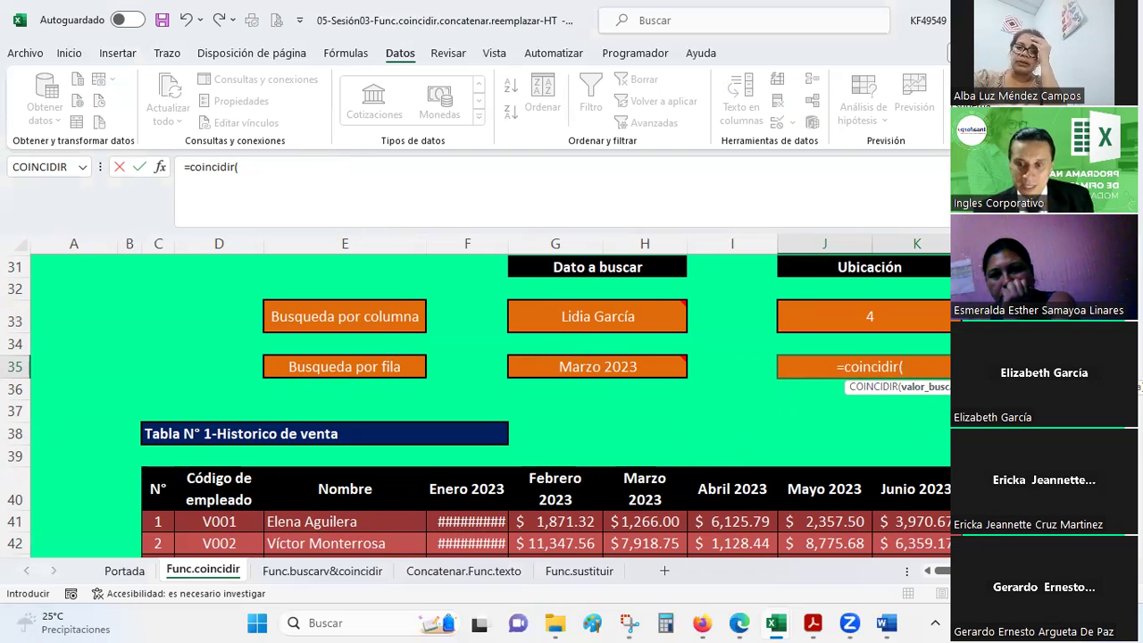
{"action": "type", "text": "g35"}
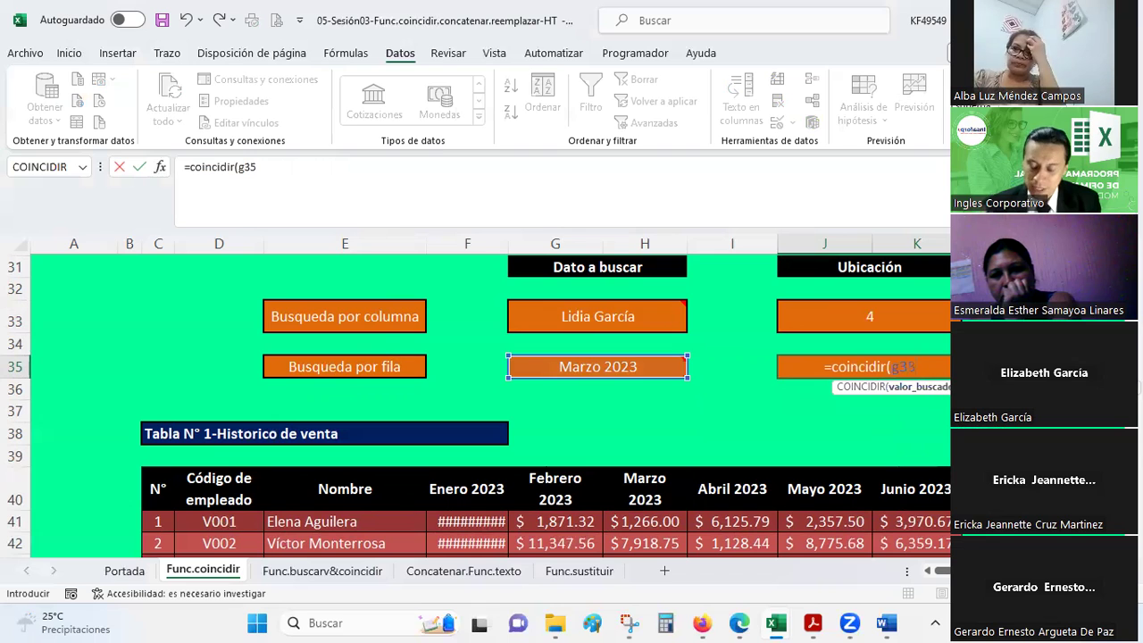
{"action": "type", "text": ";"}
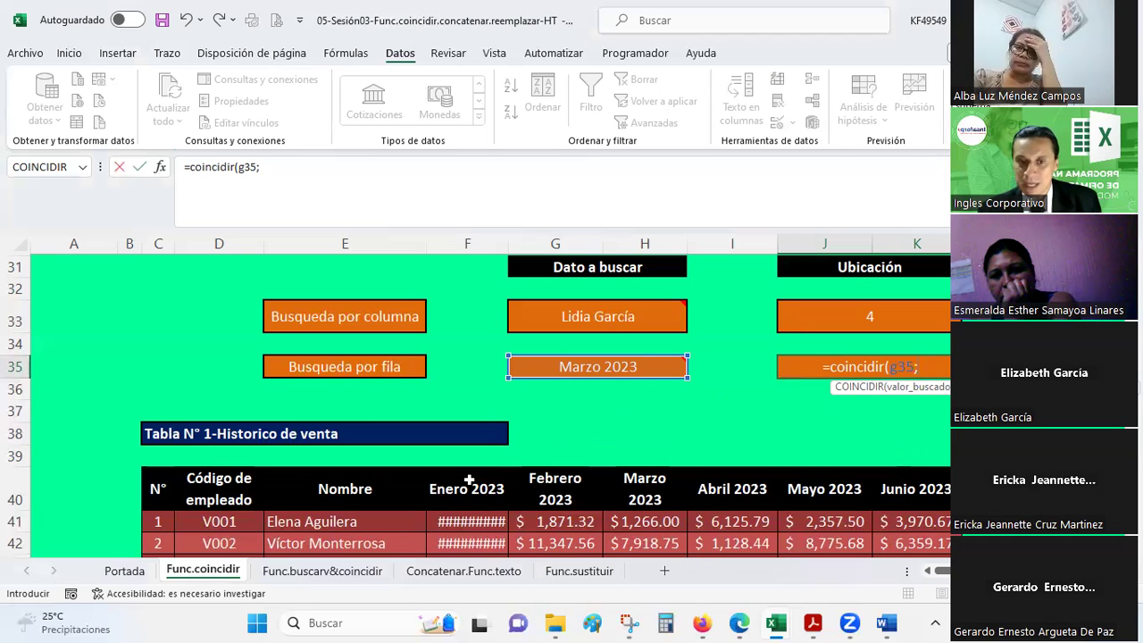
{"action": "left_click_drag", "start_coordinate": [469, 482], "coordinate": [907, 500]}
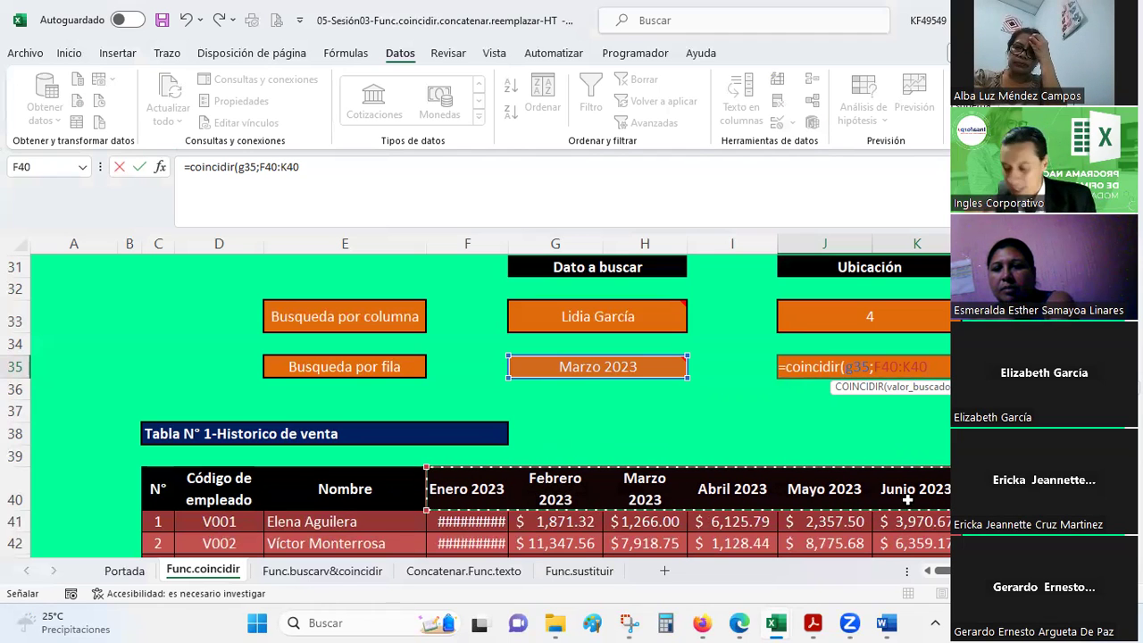
{"action": "key", "text": "F4"}
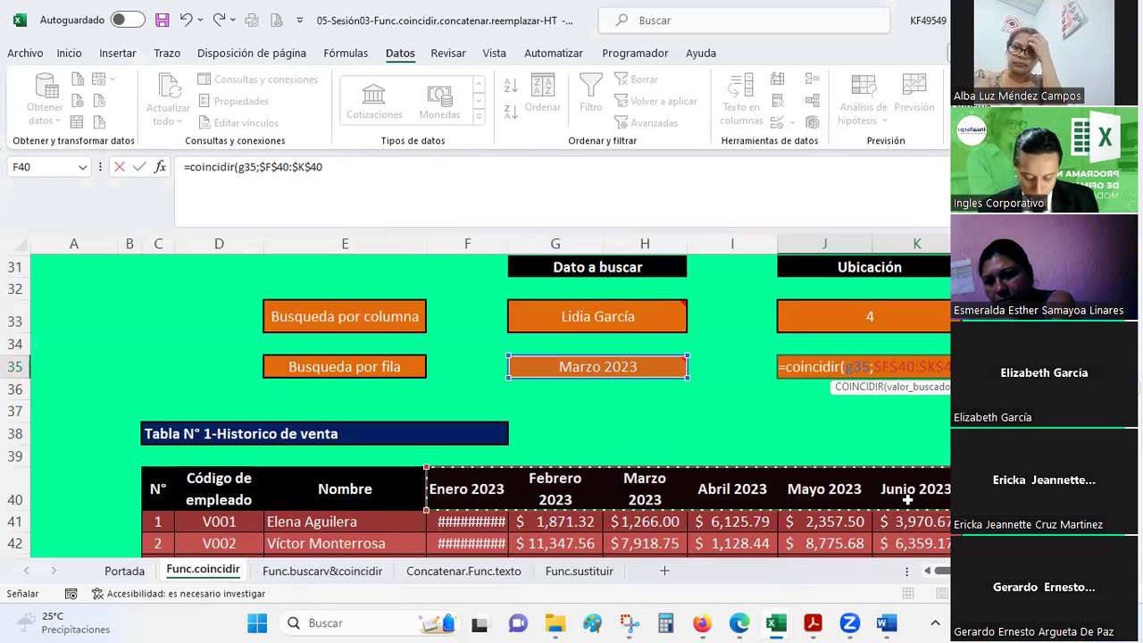
{"action": "type", "text": ";"}
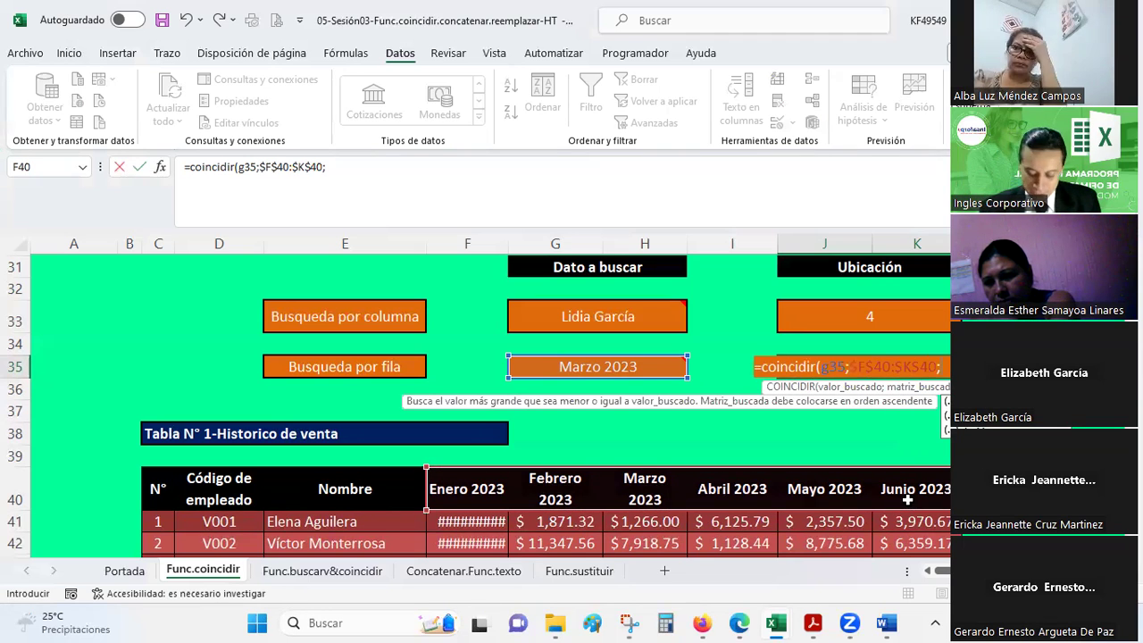
{"action": "type", "text": "0)"}
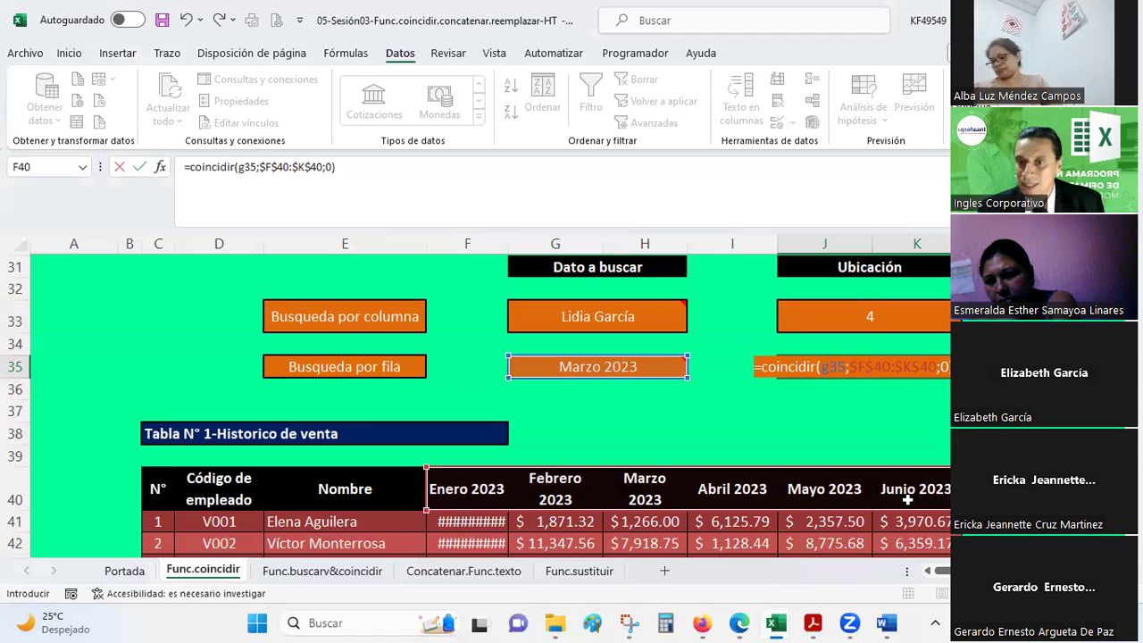
{"action": "key", "text": "Return"}
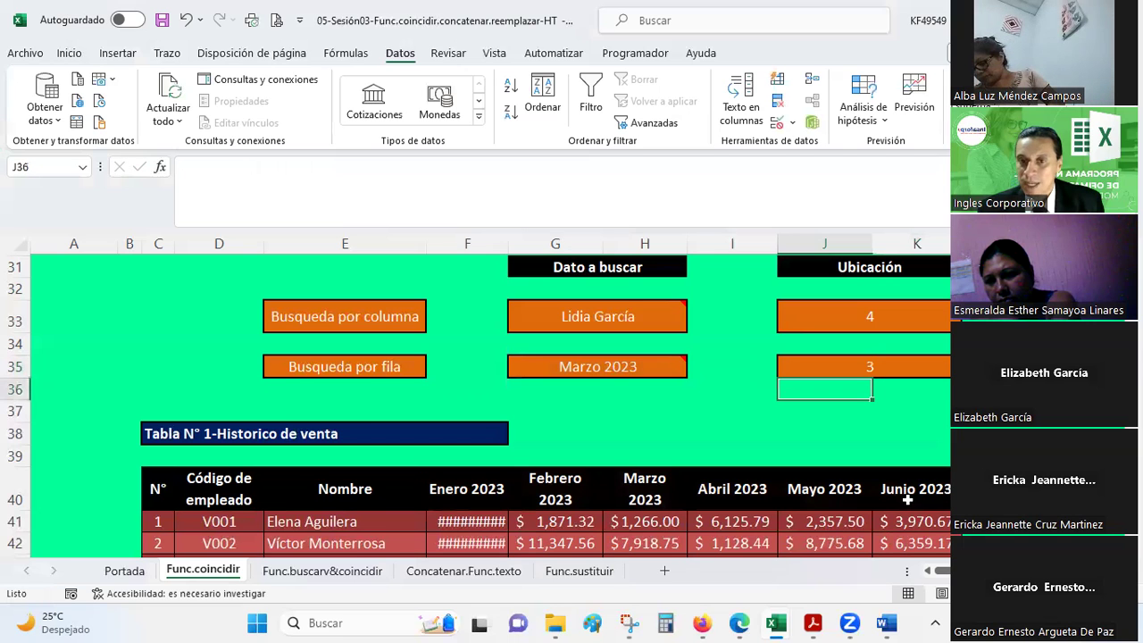
Show that Marzo 2023 is the third month header, matching J35's result of 3
{"action": "key", "text": "Up"}
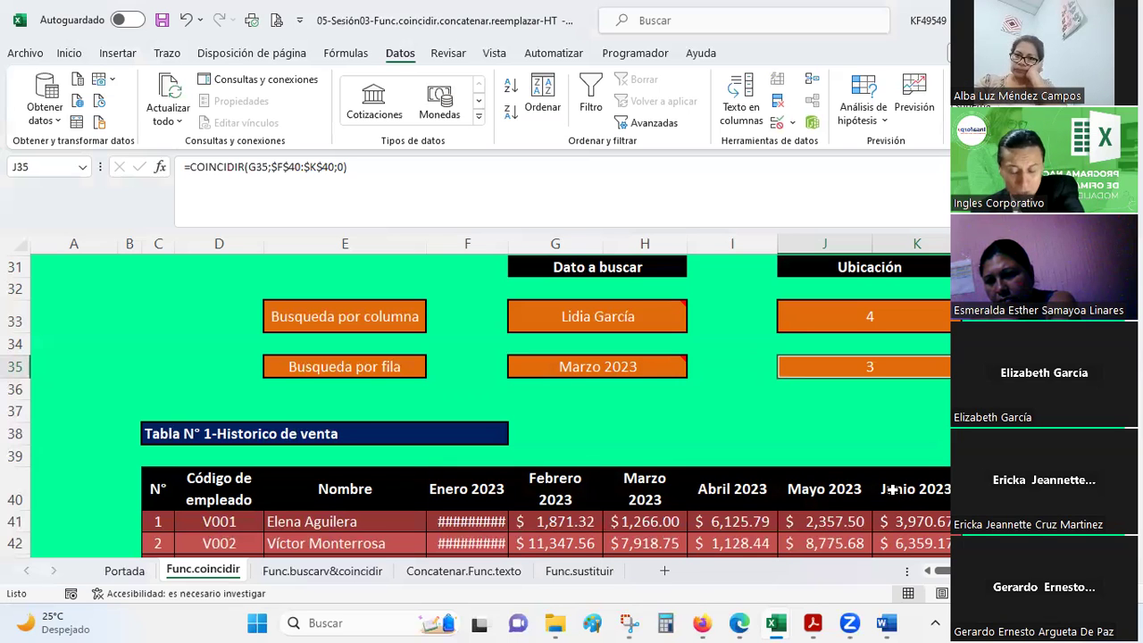
{"action": "left_click", "coordinate": [466, 491]}
{"action": "left_click", "coordinate": [549, 482]}
{"action": "left_click", "coordinate": [643, 477]}
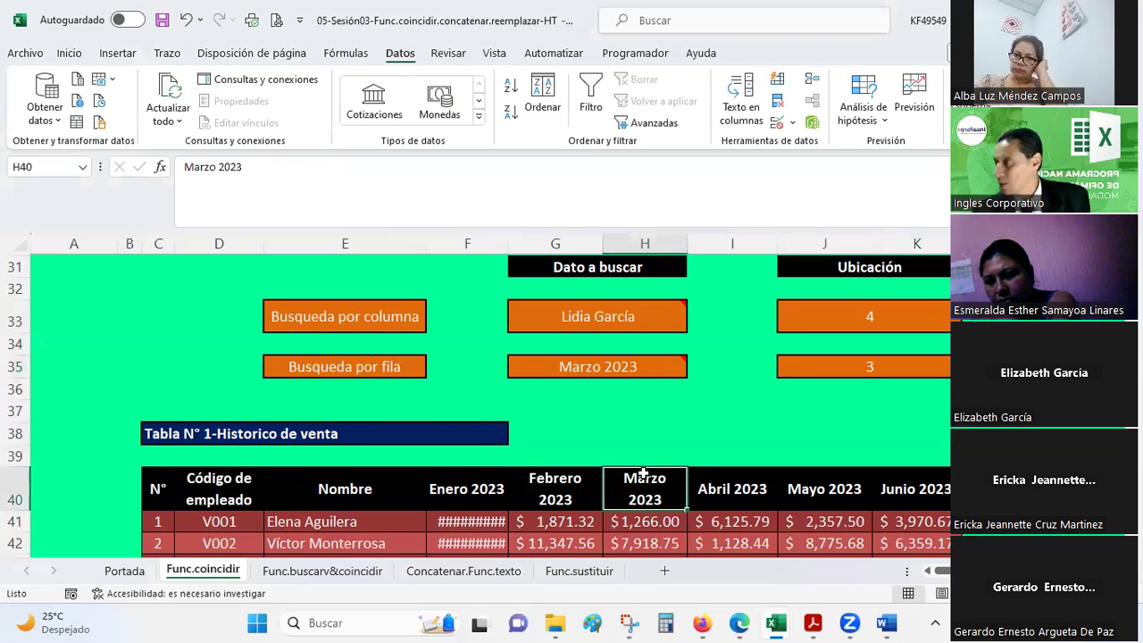
Change the G35 month lookup to Junio 2023 from its drop-down
{"action": "left_click", "coordinate": [648, 365]}
{"action": "left_click", "coordinate": [694, 369]}
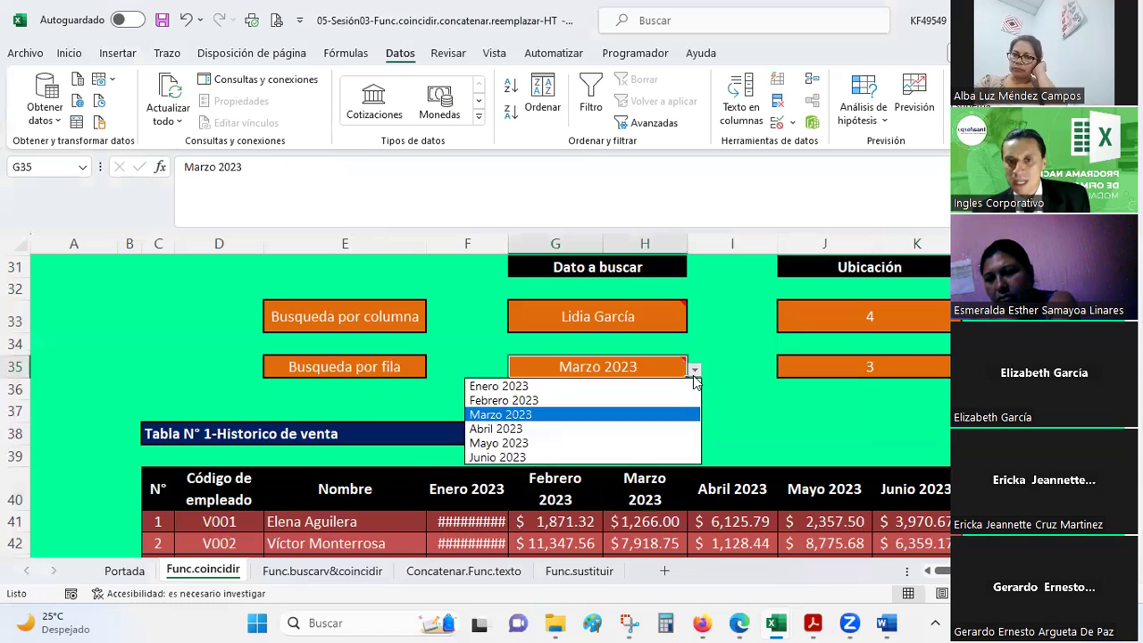
{"action": "left_click", "coordinate": [575, 428]}
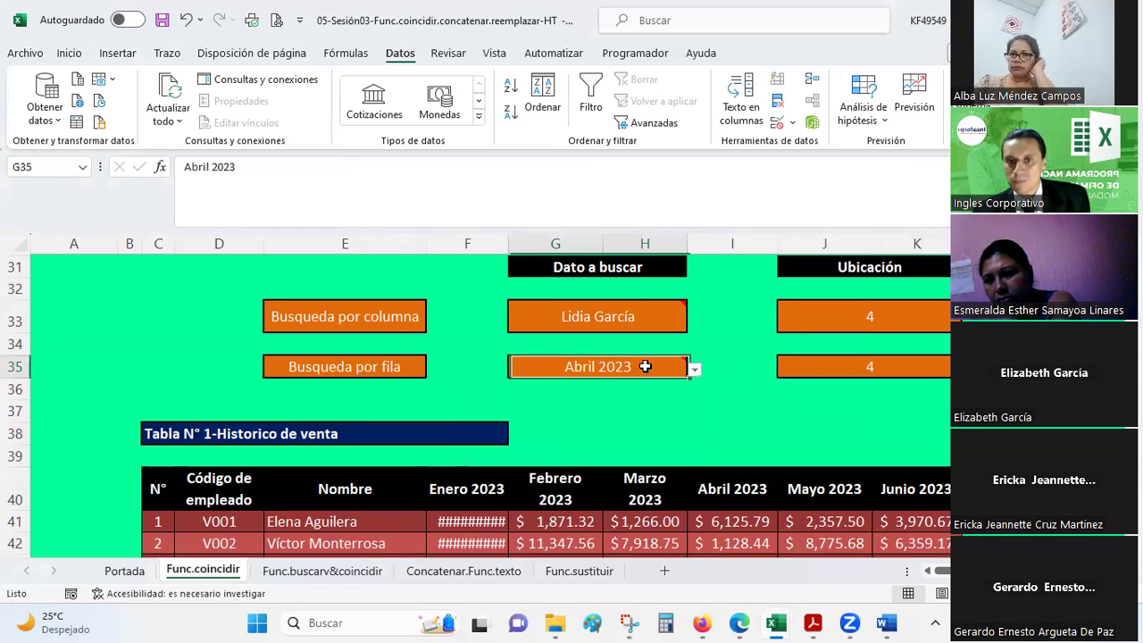
{"action": "left_click", "coordinate": [693, 369]}
{"action": "left_click", "coordinate": [582, 456]}
Switch the G33 seller lookup to the last listed salesperson, at position 11
{"action": "left_click", "coordinate": [834, 372]}
{"action": "left_click", "coordinate": [642, 314]}
{"action": "left_click", "coordinate": [693, 324]}
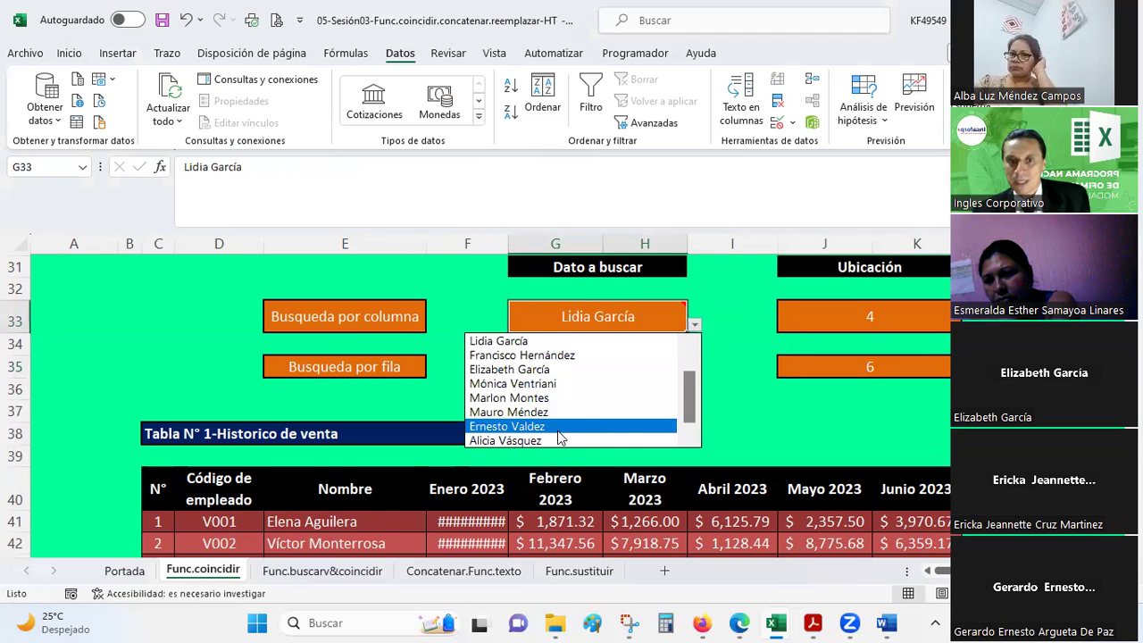
{"action": "left_click", "coordinate": [557, 426]}
{"action": "left_click", "coordinate": [872, 314]}
{"action": "left_click", "coordinate": [661, 314]}
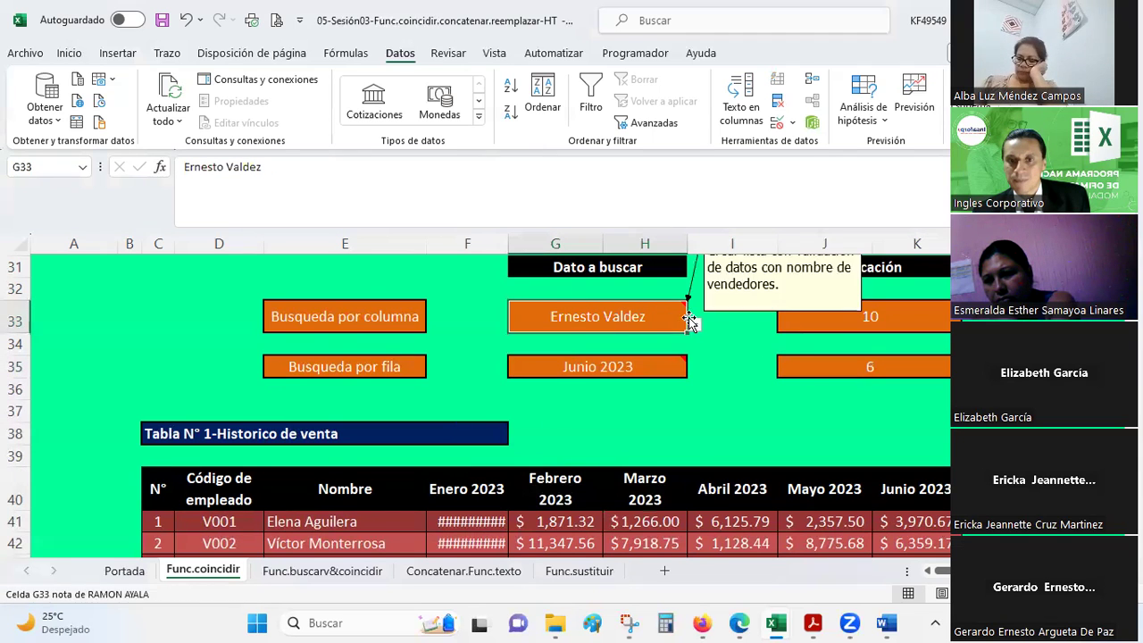
{"action": "left_click", "coordinate": [693, 324]}
{"action": "left_click", "coordinate": [556, 441]}
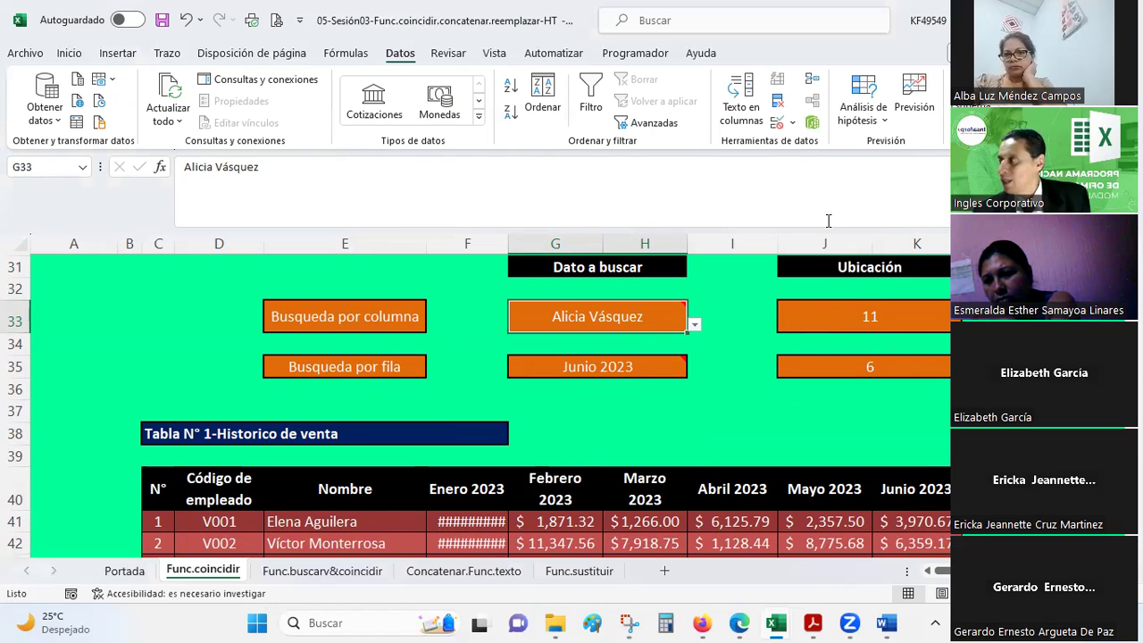
Review the COINCIDIR formulas in J33 and J35, now returning 11 and 6
{"action": "mouse_move", "coordinate": [591, 316]}
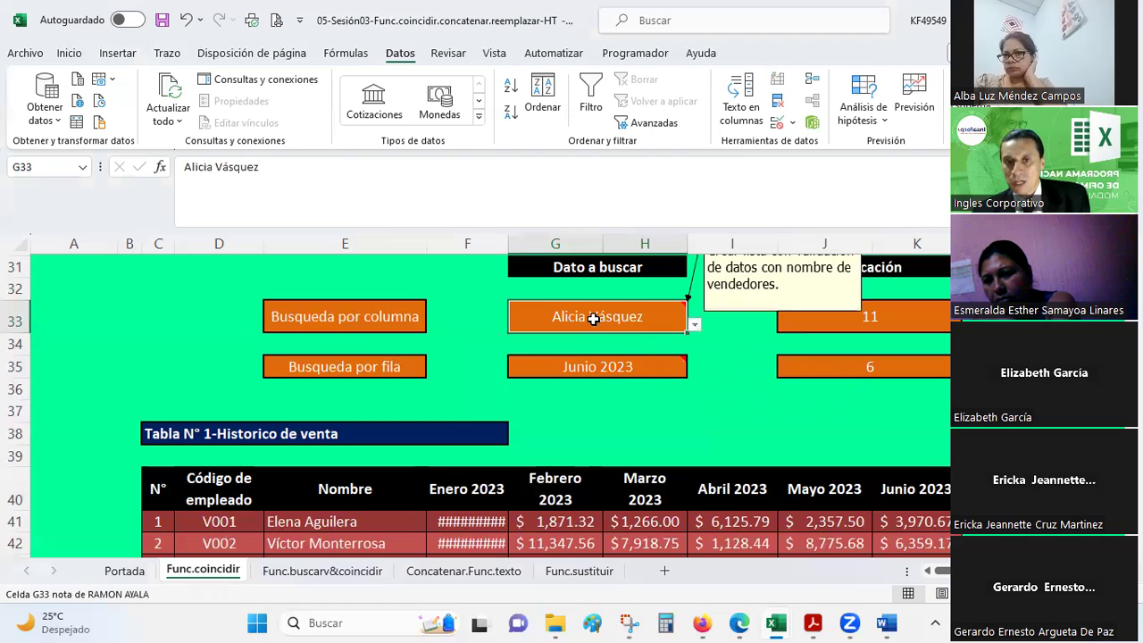
{"action": "left_click", "coordinate": [595, 368]}
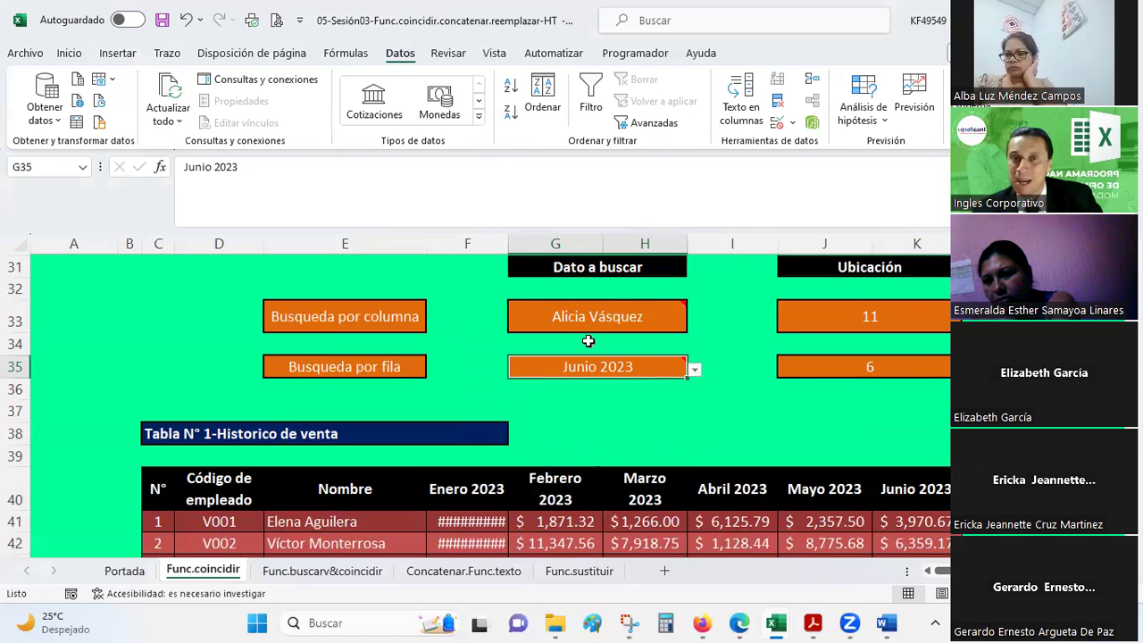
{"action": "left_click", "coordinate": [899, 305]}
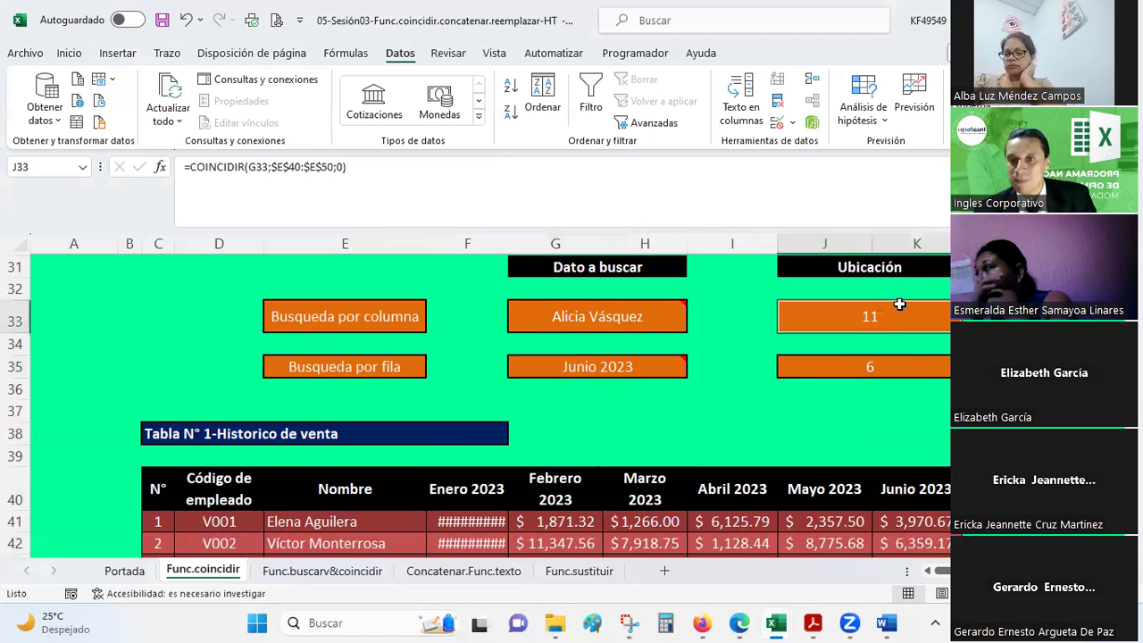
{"action": "left_click", "coordinate": [867, 373]}
{"action": "left_click", "coordinate": [851, 319]}
{"action": "scroll", "coordinate": [922, 343], "scroll_direction": "up", "scroll_amount": 1}
{"action": "scroll", "coordinate": [922, 343], "scroll_direction": "down", "scroll_amount": 1}
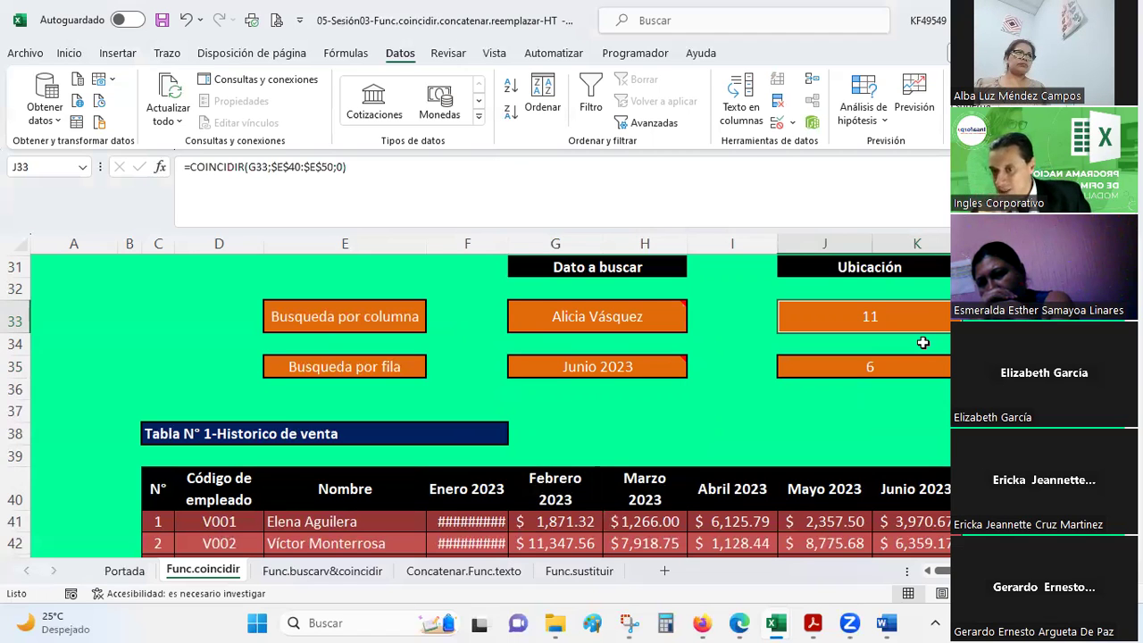
{"action": "left_click", "coordinate": [700, 621]}
In Lista.EXA.07.23, enter attendance 1 in column E for students down to E13
{"action": "left_click", "coordinate": [823, 9]}
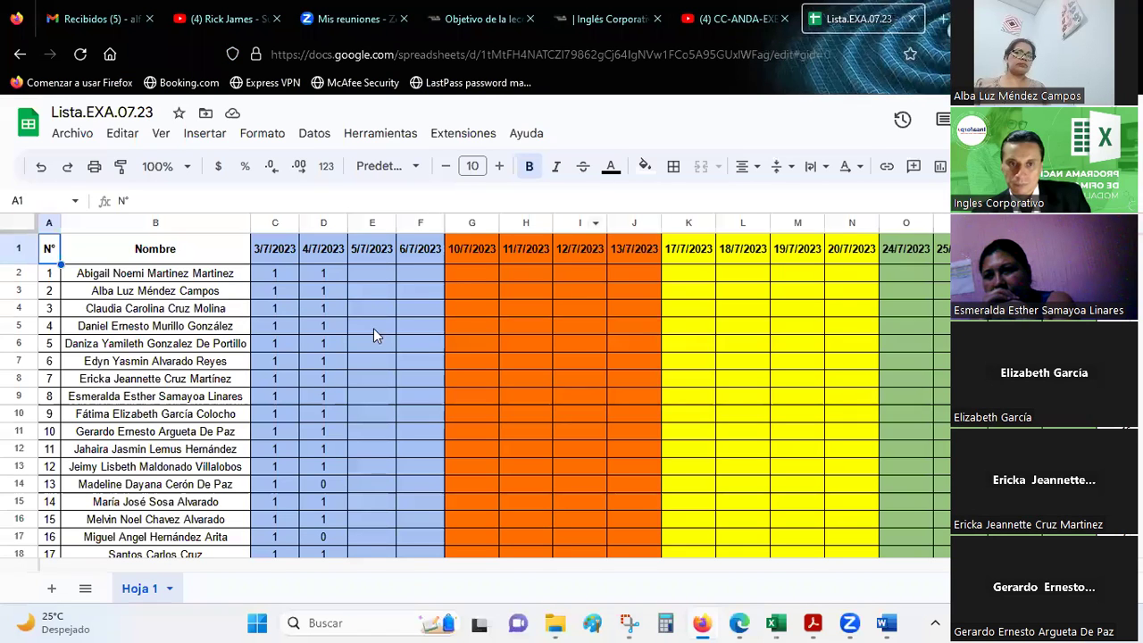
{"action": "left_click", "coordinate": [378, 272]}
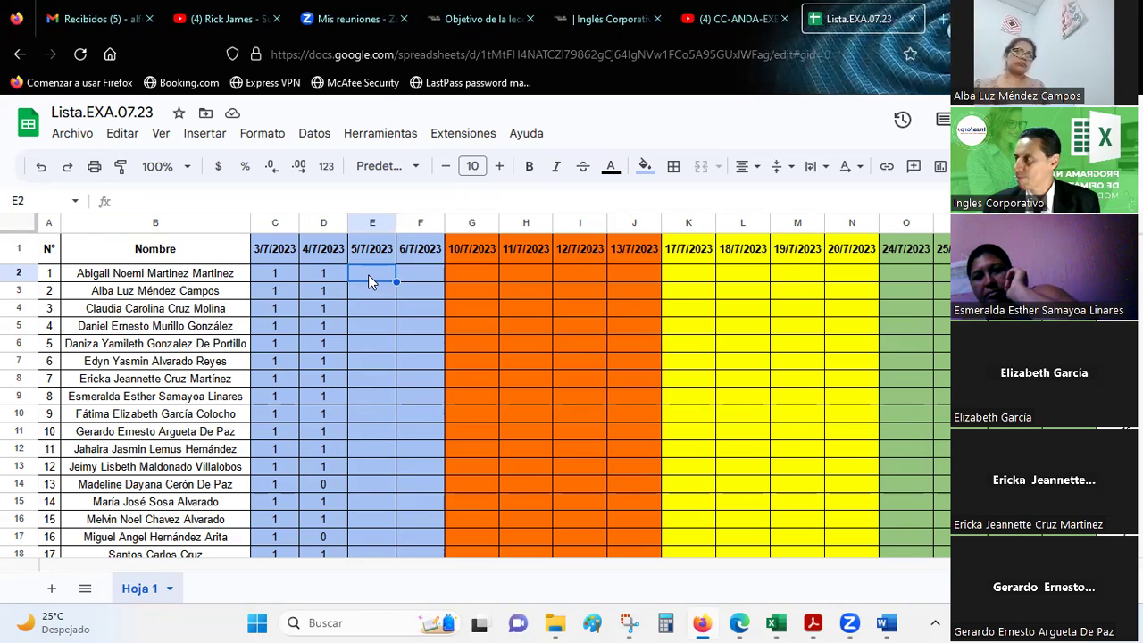
{"action": "type", "text": "1"}
{"action": "key", "text": "Return"}
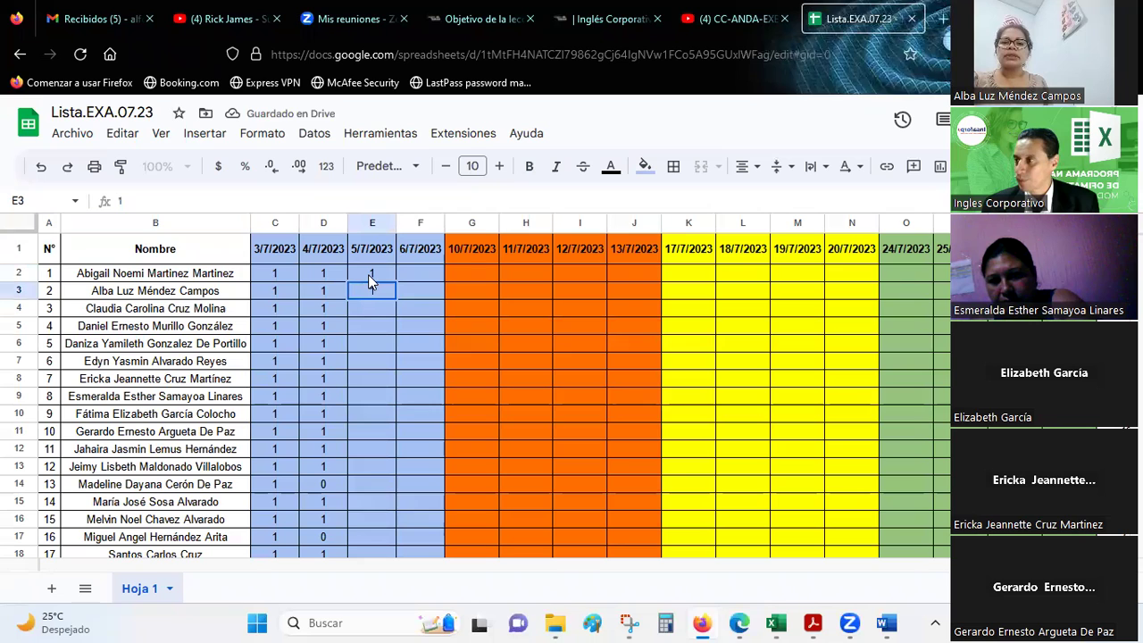
{"action": "key", "text": "Return"}
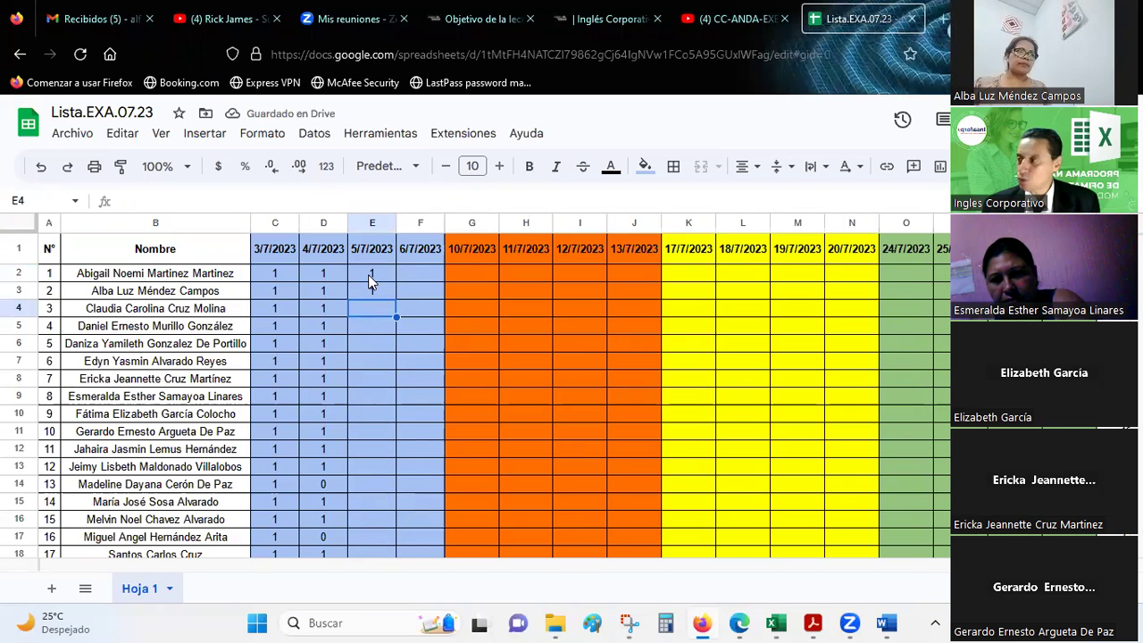
{"action": "type", "text": "1"}
{"action": "key", "text": "Return"}
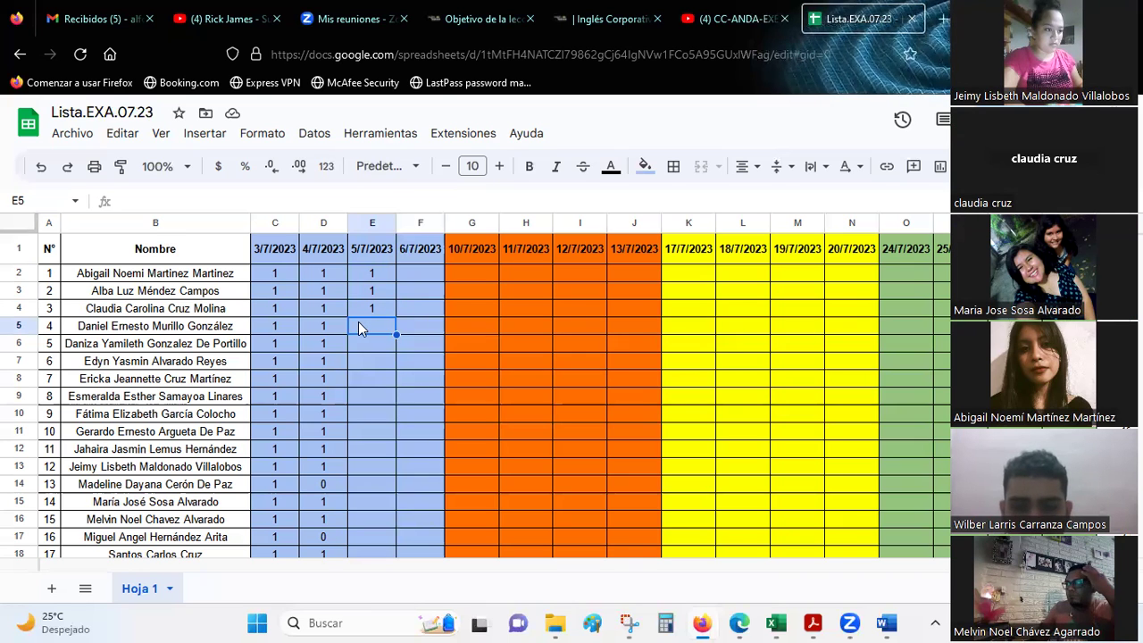
{"action": "type", "text": "1"}
{"action": "key", "text": "Return"}
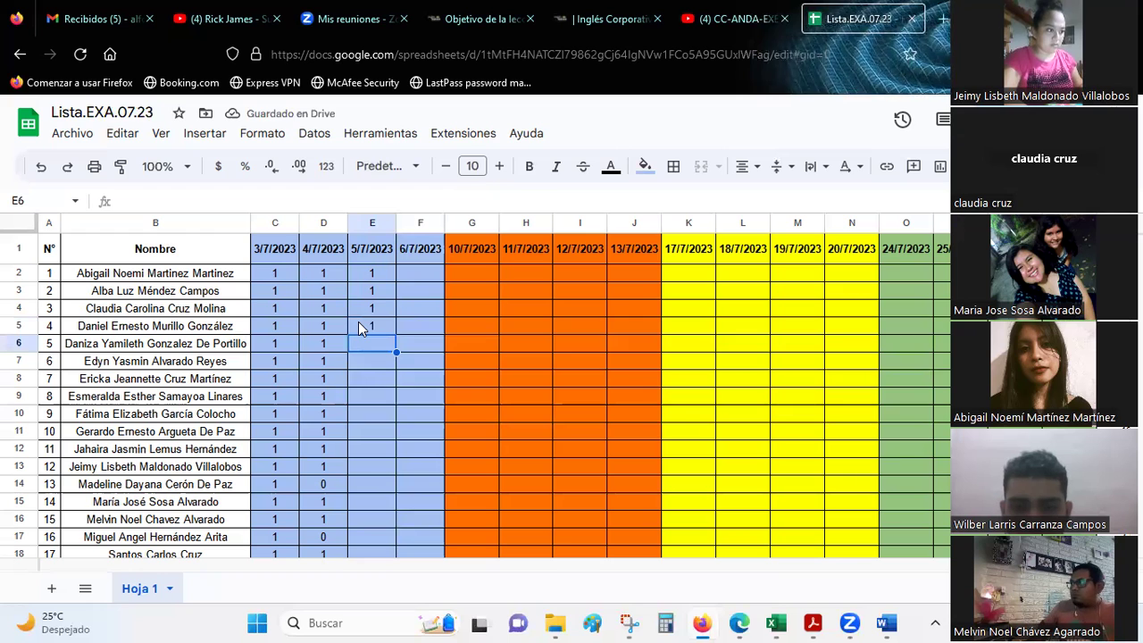
{"action": "type", "text": "1"}
{"action": "key", "text": "Return"}
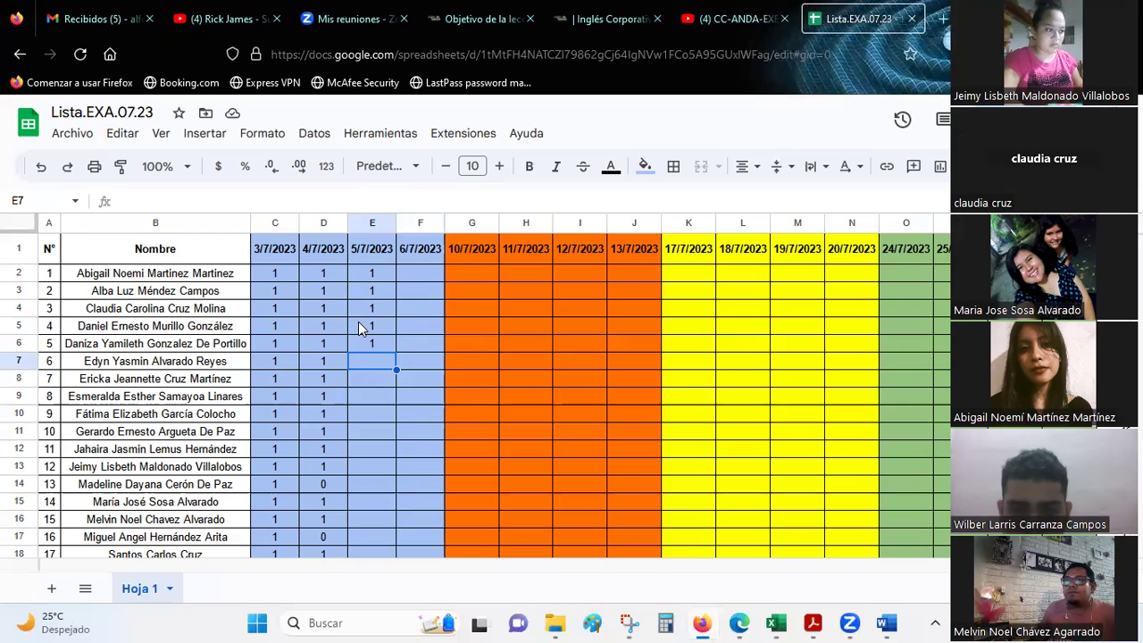
{"action": "type", "text": "1"}
{"action": "key", "text": "Return"}
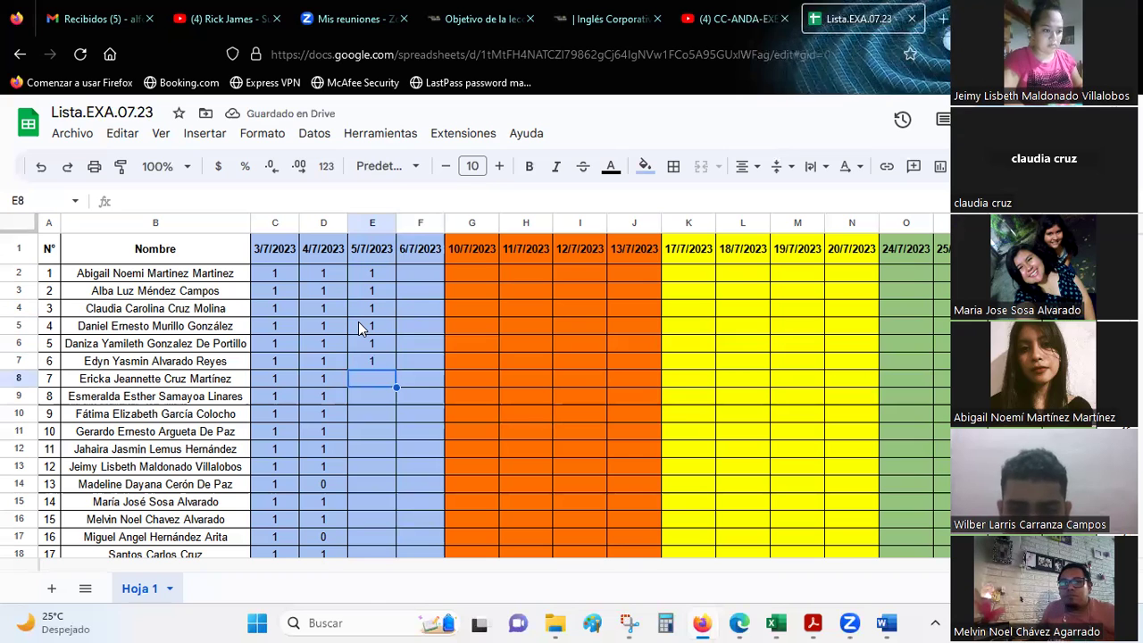
{"action": "type", "text": "1"}
{"action": "key", "text": "Return"}
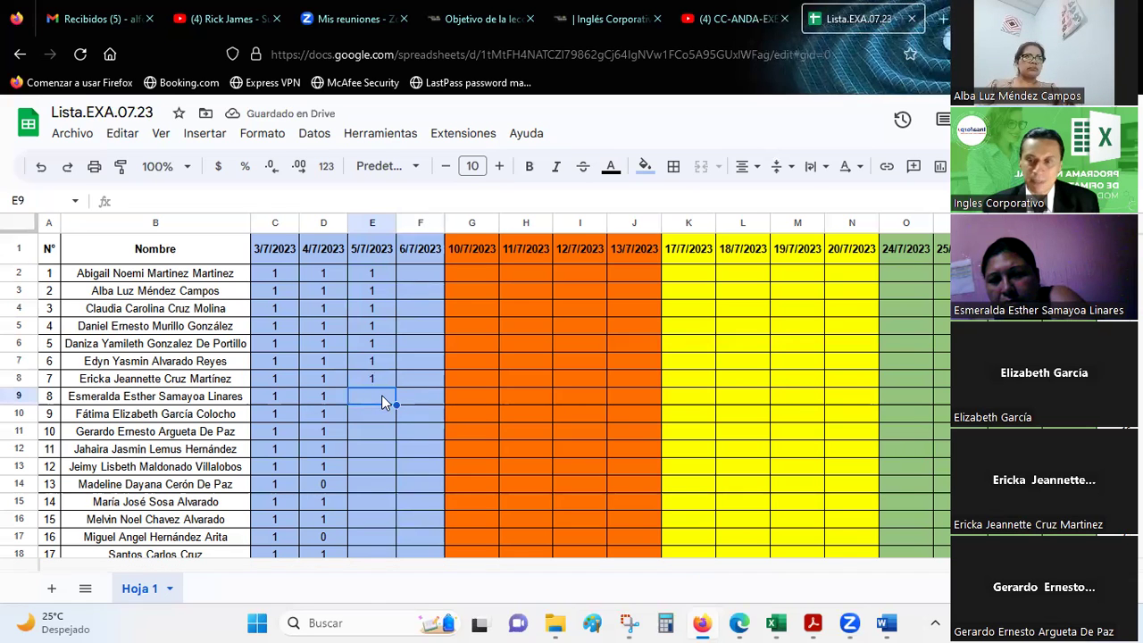
{"action": "type", "text": "1"}
{"action": "key", "text": "Return"}
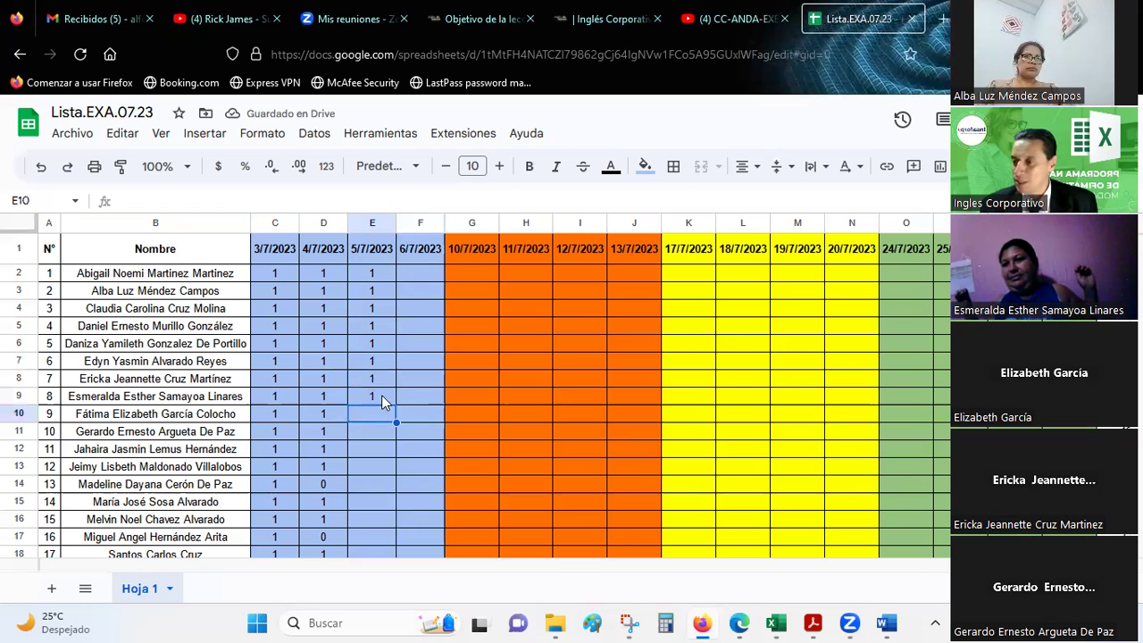
{"action": "type", "text": "1"}
{"action": "key", "text": "Return"}
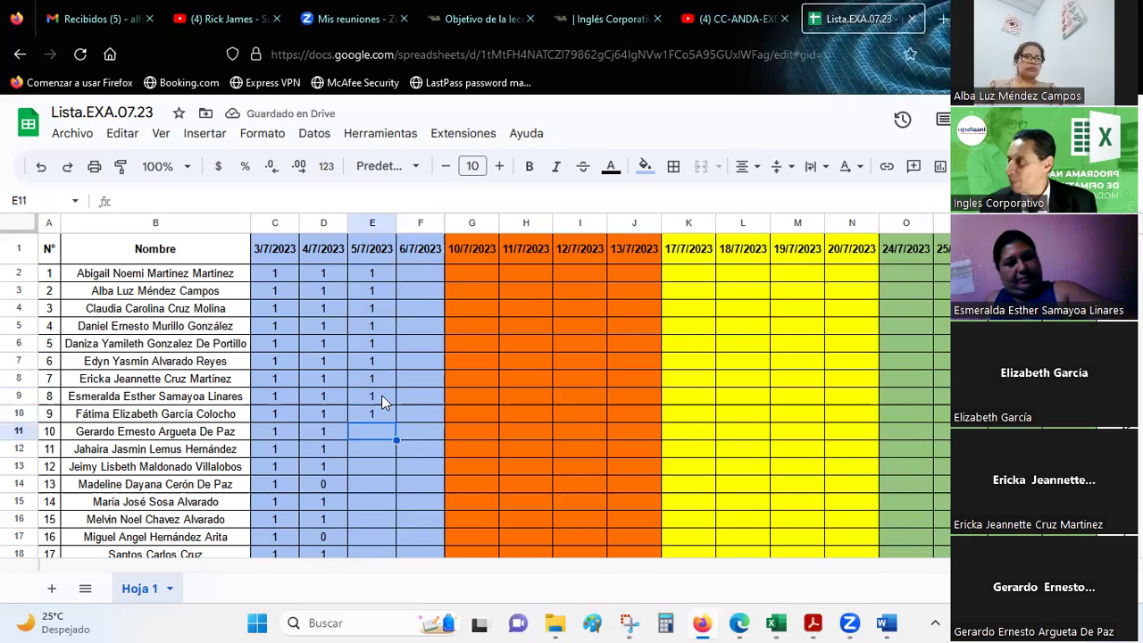
{"action": "type", "text": "1"}
{"action": "key", "text": "Return"}
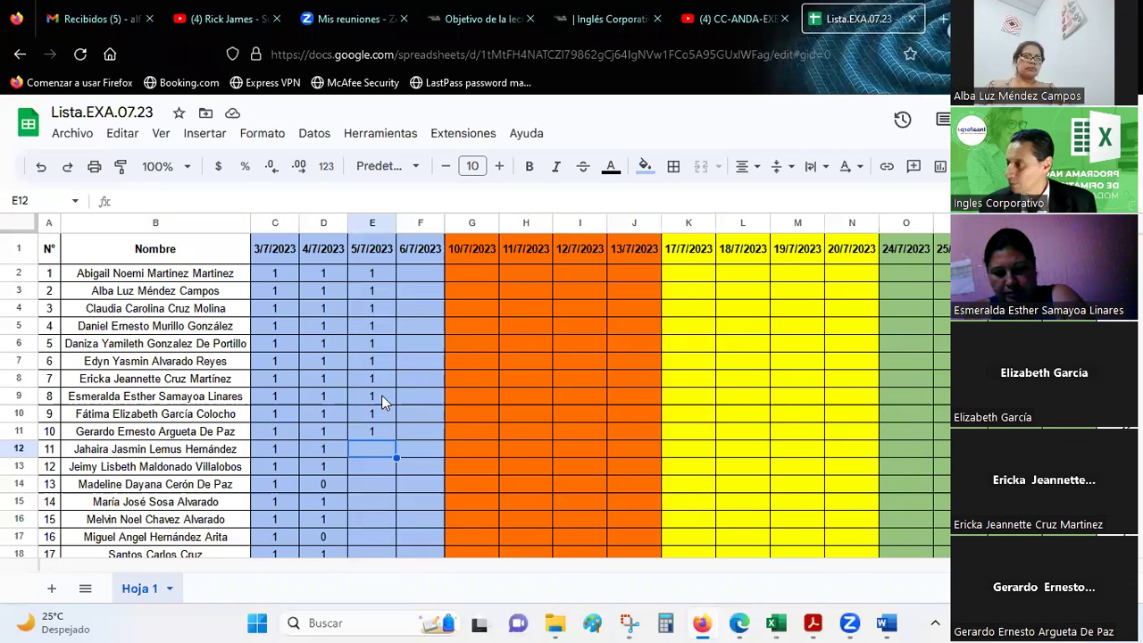
{"action": "type", "text": "1"}
{"action": "key", "text": "Return"}
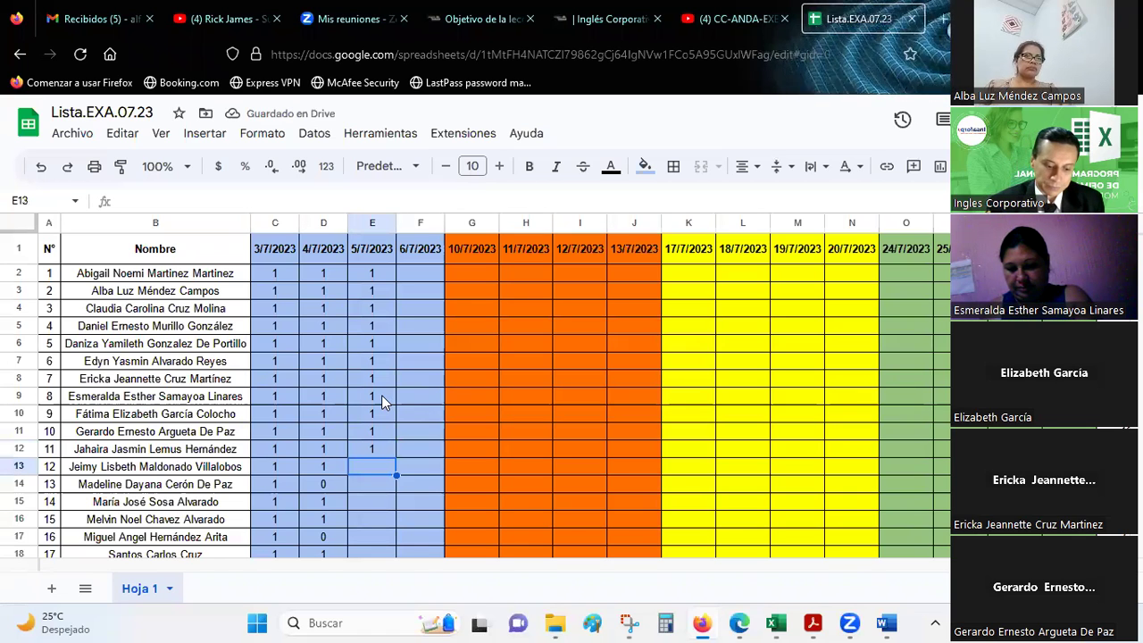
{"action": "type", "text": "1"}
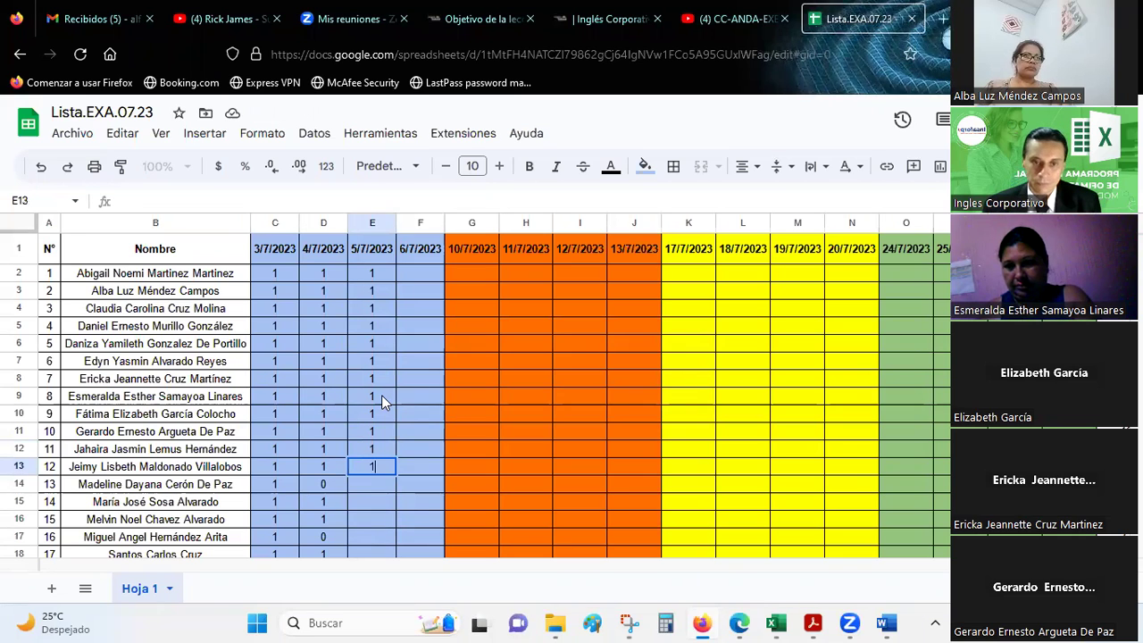
{"action": "key", "text": "Return"}
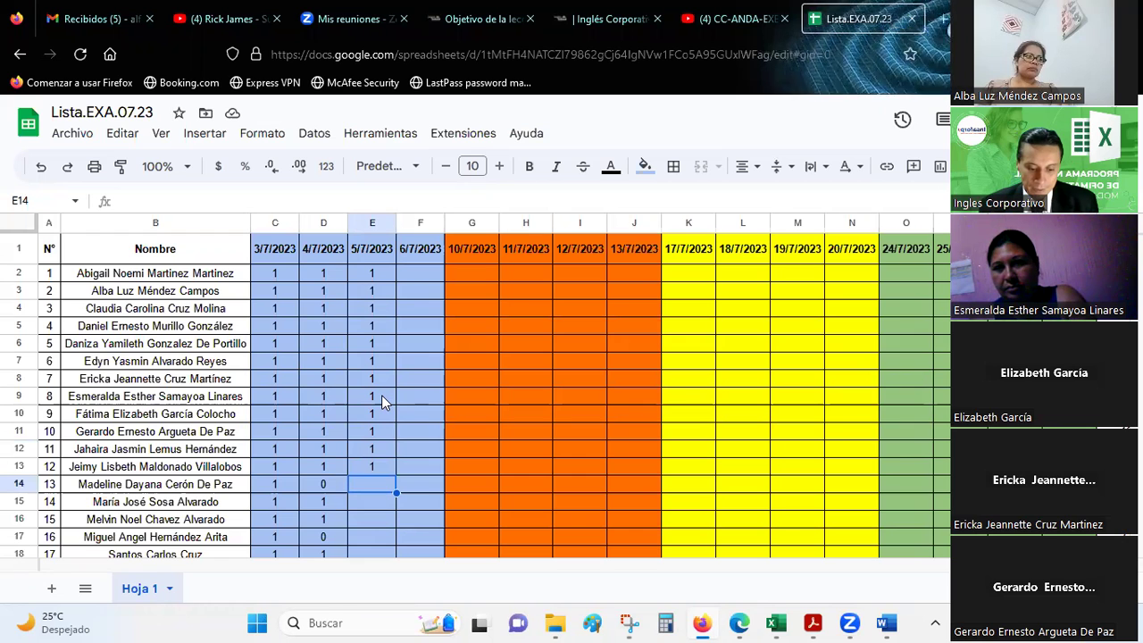
Mark E14 with 0 and enter 1 in E15 through E19
{"action": "type", "text": "0"}
{"action": "key", "text": "Return"}
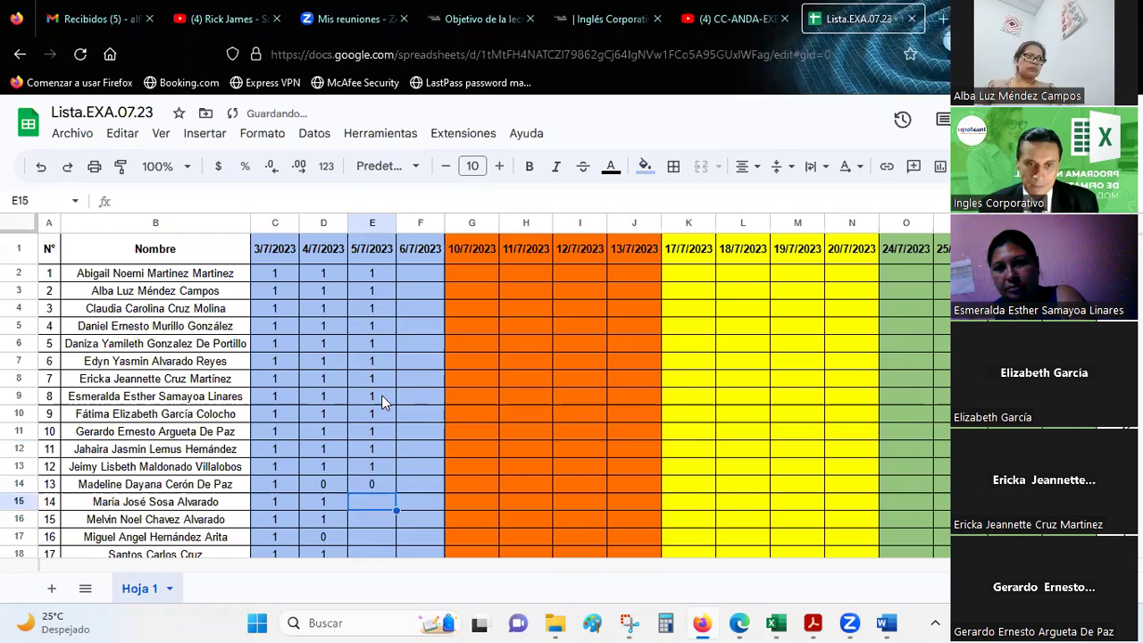
{"action": "key", "text": "Down"}
{"action": "key", "text": "Down"}
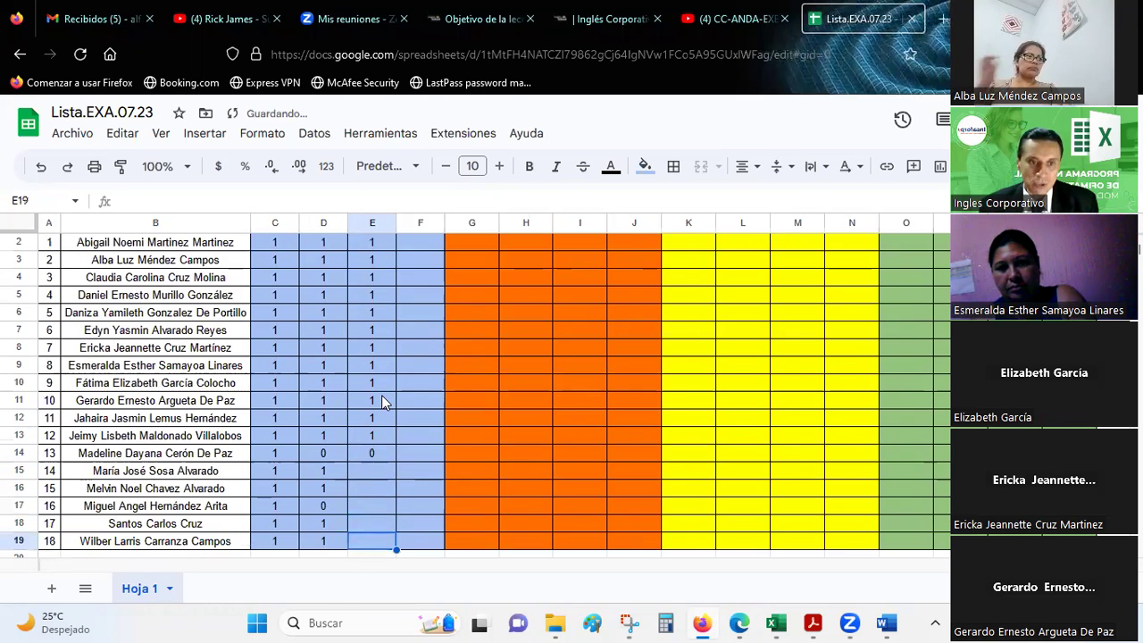
{"action": "key", "text": "Up"}
{"action": "key", "text": "Up"}
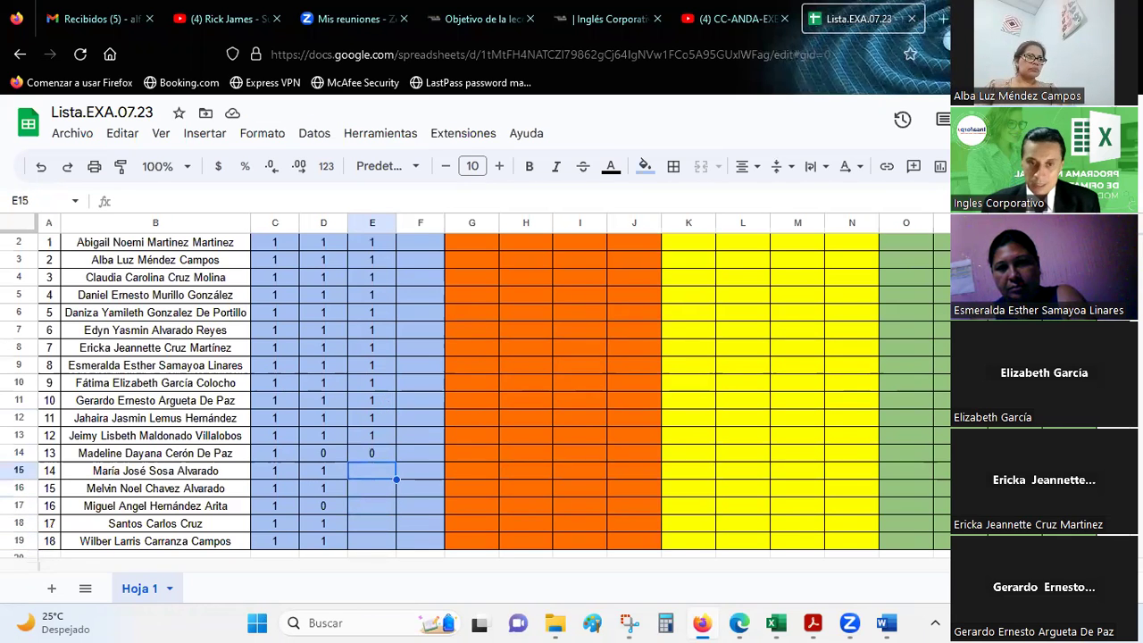
{"action": "type", "text": "1"}
{"action": "key", "text": "Return"}
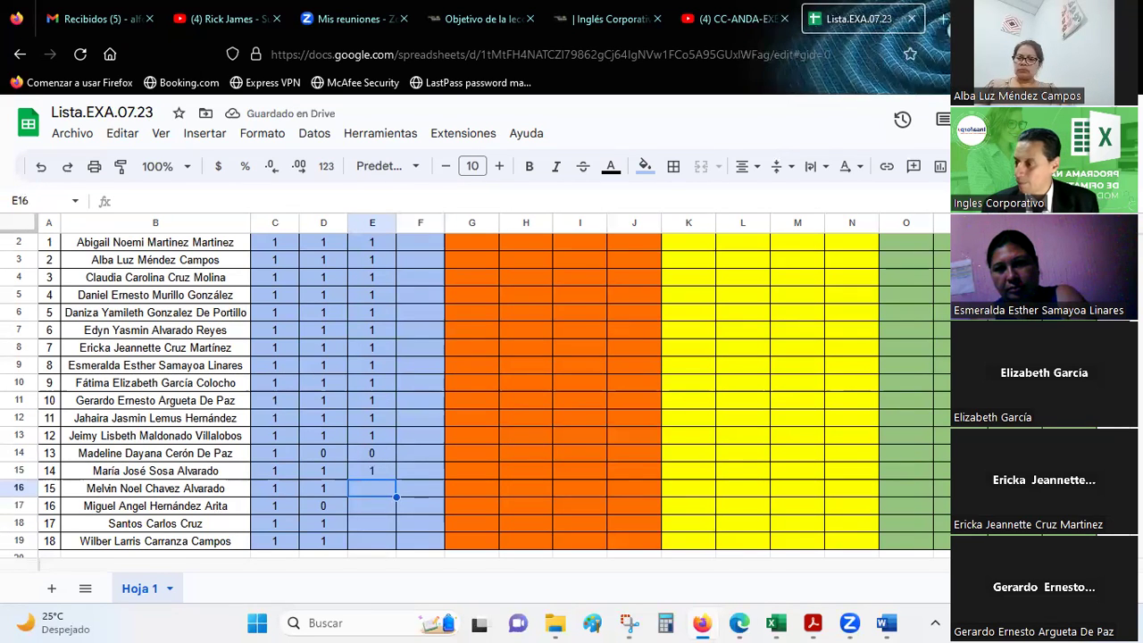
{"action": "type", "text": "1"}
{"action": "key", "text": "Return"}
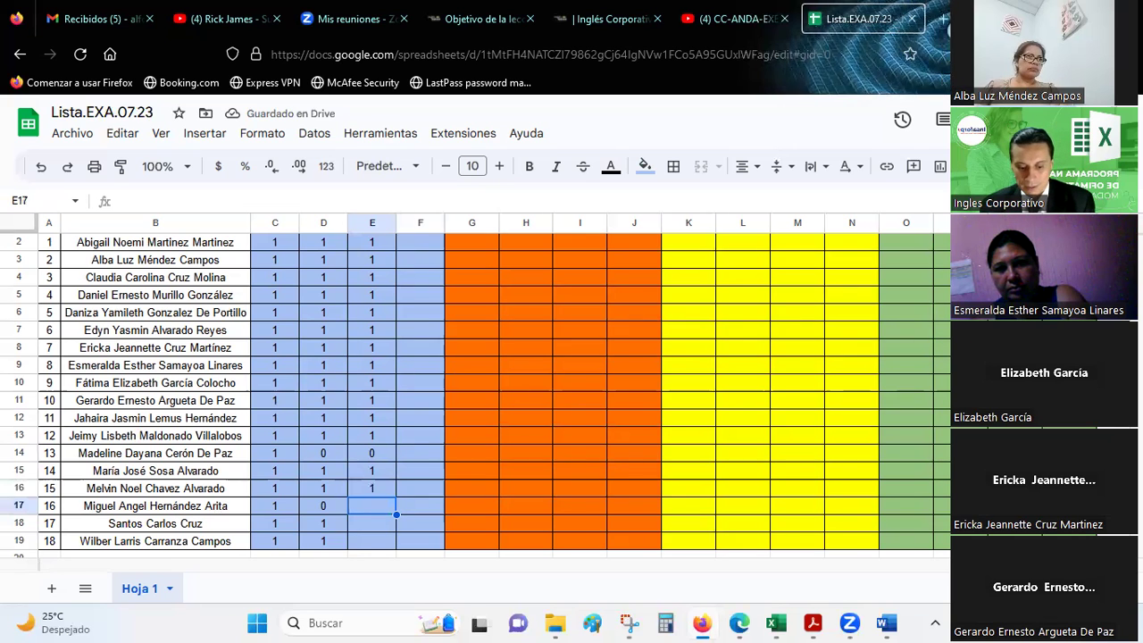
{"action": "type", "text": "1"}
{"action": "key", "text": "Return"}
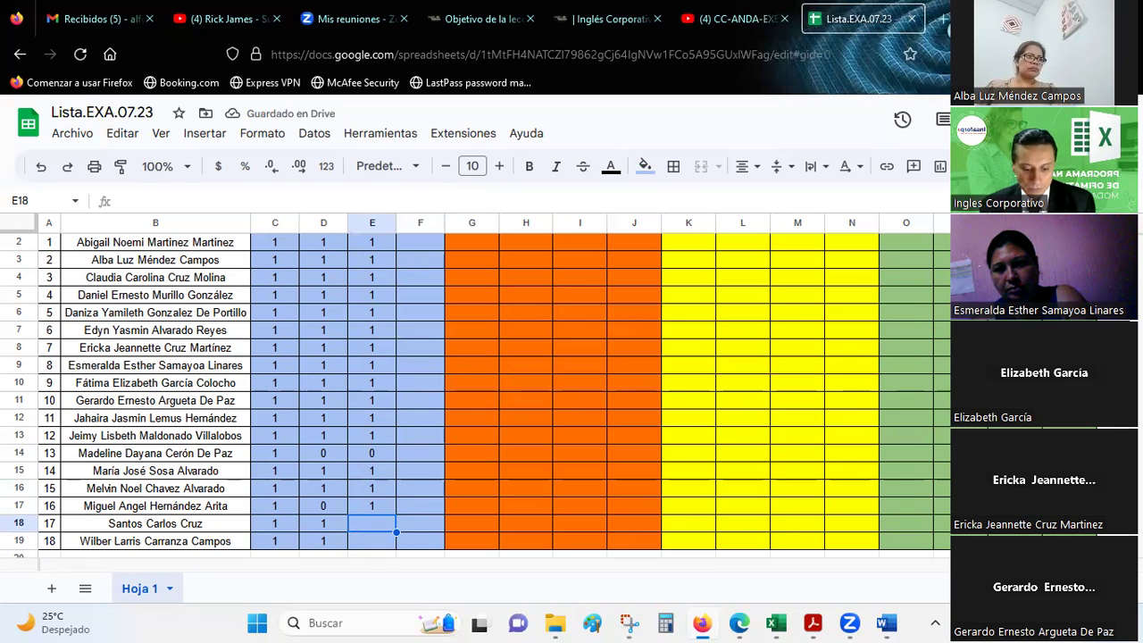
{"action": "type", "text": "1"}
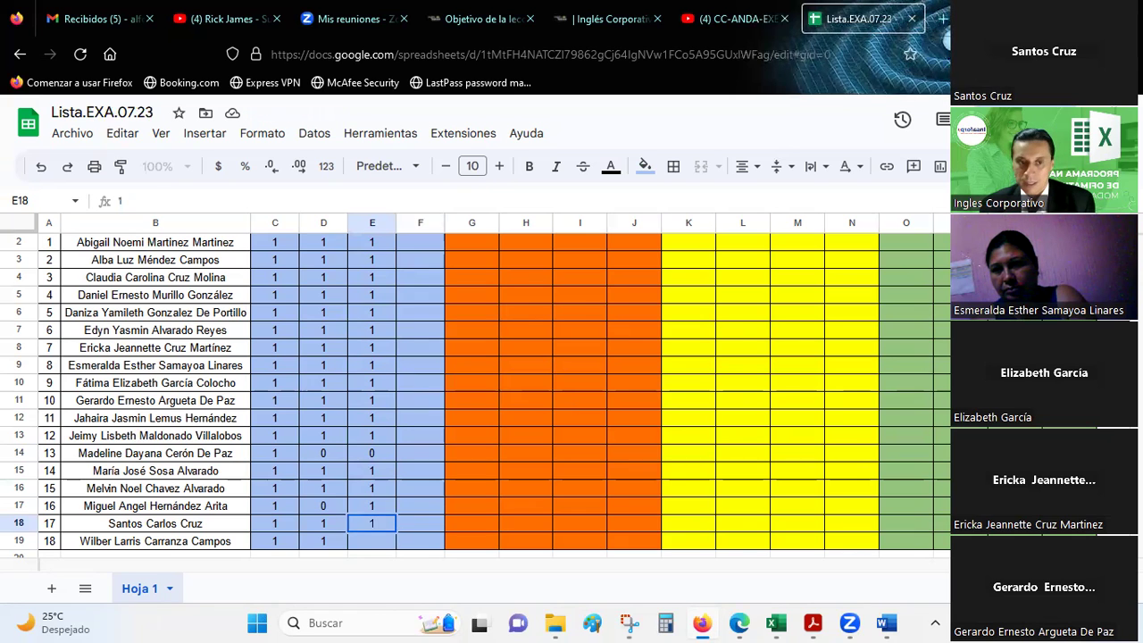
{"action": "key", "text": "Return"}
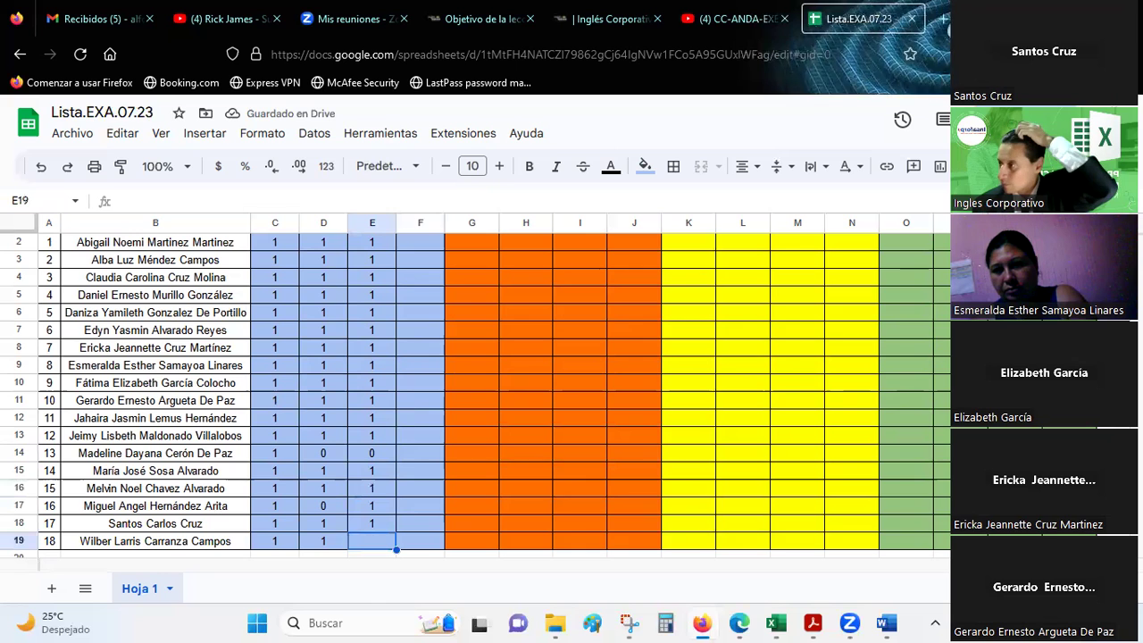
{"action": "type", "text": "1"}
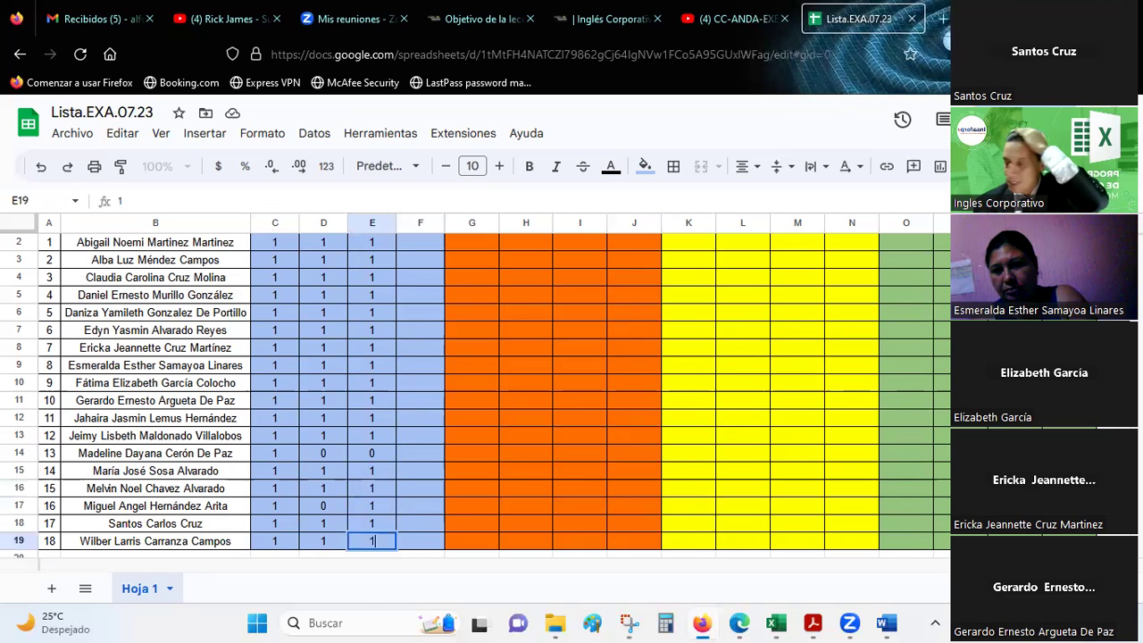
{"action": "key", "text": "Return"}
{"action": "key", "text": "Up"}
{"action": "key", "text": "Up"}
{"action": "key", "text": "Up"}
{"action": "key", "text": "Up"}
{"action": "key", "text": "Up"}
{"action": "key", "text": "Up"}
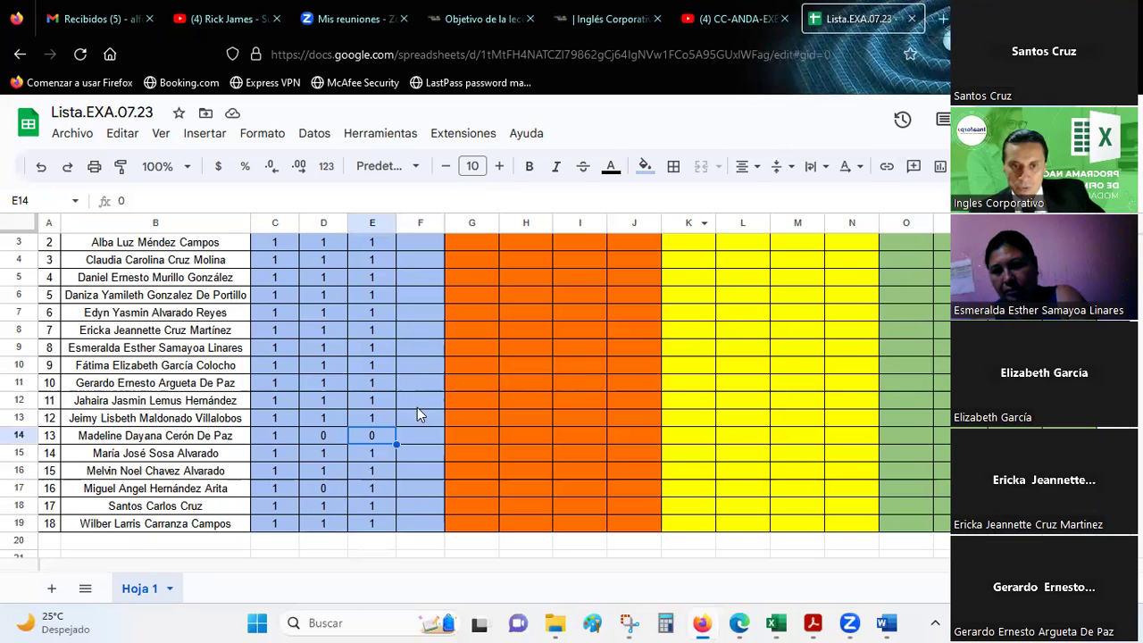
{"action": "key", "text": "Right"}
Return to the Excel workbook and go to the Func.buscarv&coincidir sheet
{"action": "mouse_move", "coordinate": [776, 622]}
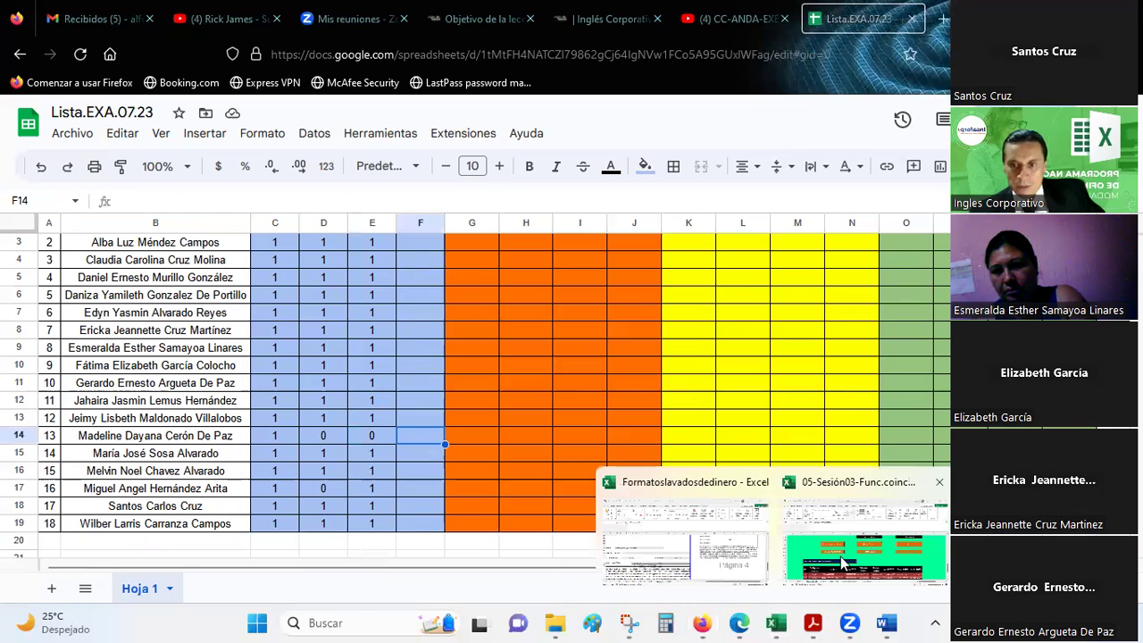
{"action": "left_click", "coordinate": [844, 563]}
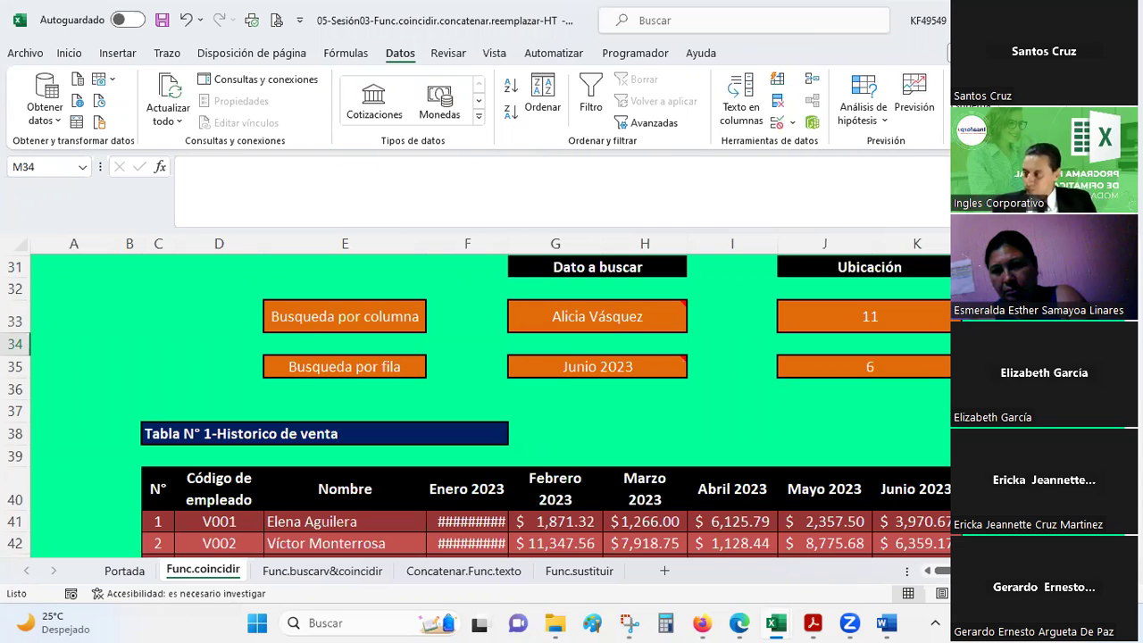
{"action": "left_click", "coordinate": [375, 570]}
{"action": "scroll", "coordinate": [541, 357], "scroll_direction": "up", "scroll_amount": 2}
{"action": "scroll", "coordinate": [541, 357], "scroll_direction": "down", "scroll_amount": 2}
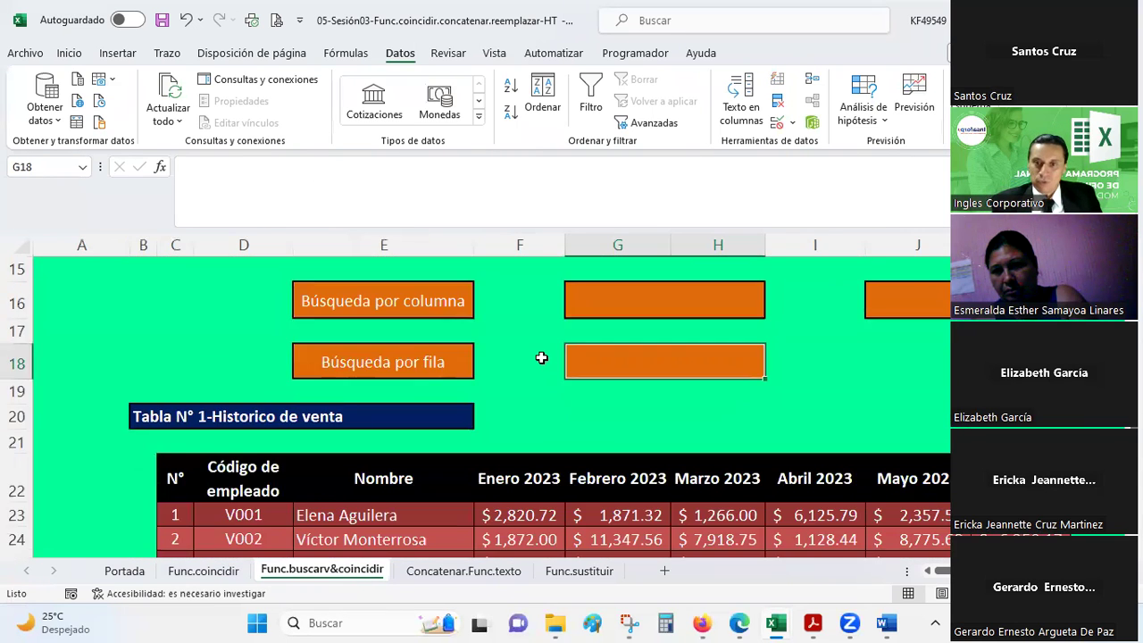
{"action": "scroll", "coordinate": [541, 357], "scroll_direction": "up", "scroll_amount": 1}
Review the Venta bruta result J16 and lookup cells G16 and G18, then scroll to the sales table
{"action": "left_click", "coordinate": [911, 378]}
{"action": "left_click", "coordinate": [679, 384]}
{"action": "left_click", "coordinate": [662, 449]}
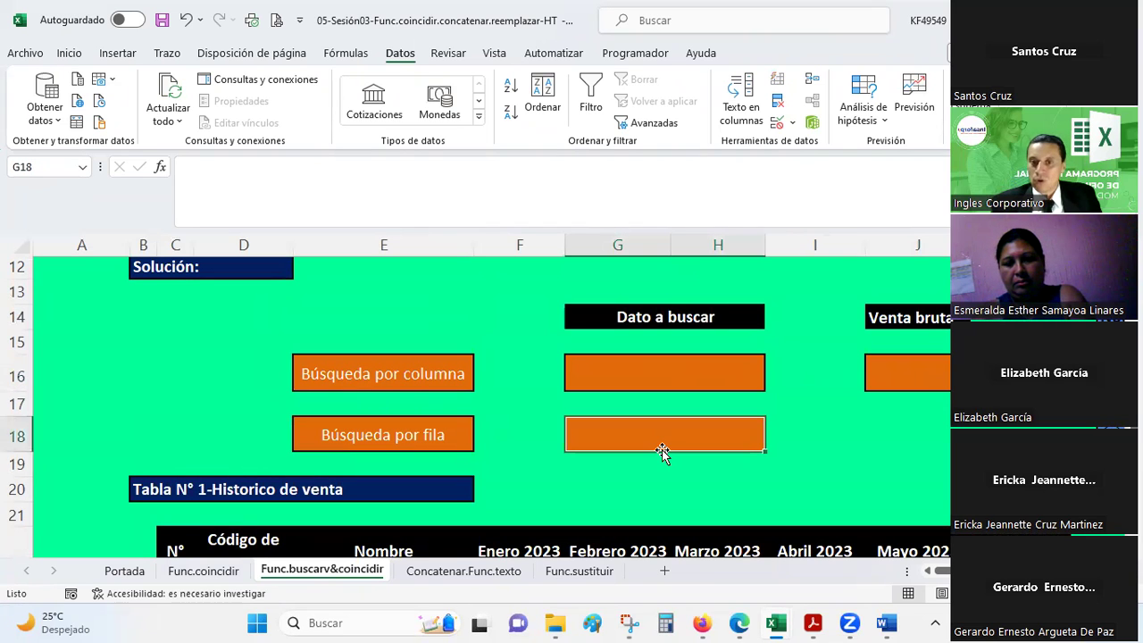
{"action": "left_click", "coordinate": [663, 375]}
{"action": "scroll", "coordinate": [664, 375], "scroll_direction": "down", "scroll_amount": 1}
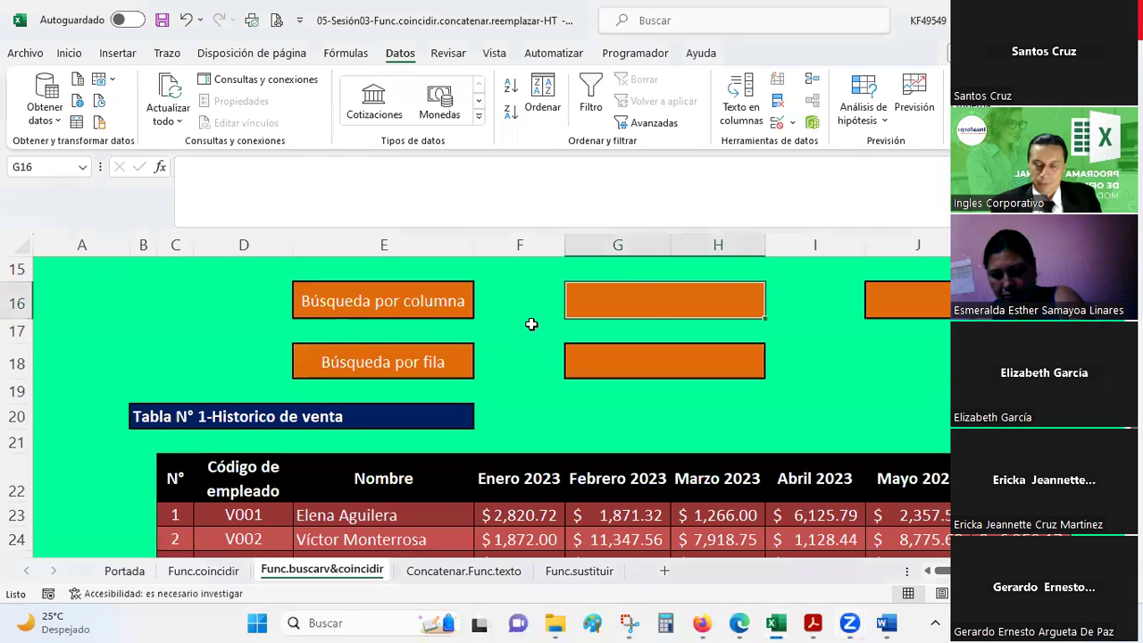
{"action": "scroll", "coordinate": [530, 328], "scroll_direction": "up", "scroll_amount": 2}
{"action": "scroll", "coordinate": [531, 322], "scroll_direction": "down", "scroll_amount": 1}
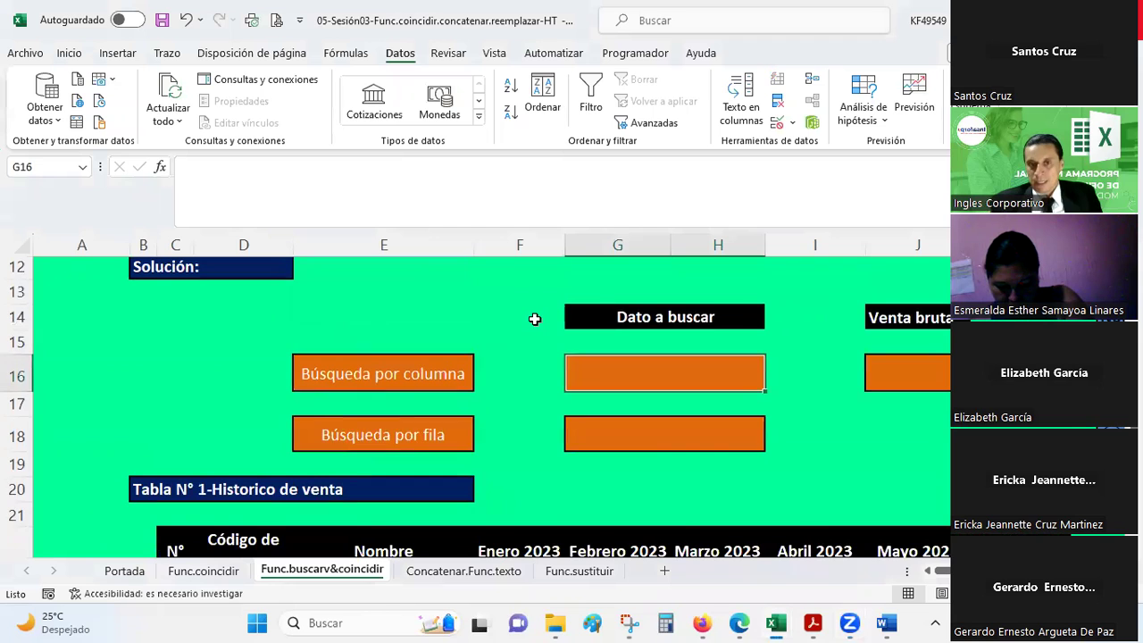
{"action": "scroll", "coordinate": [534, 319], "scroll_direction": "down", "scroll_amount": 2}
{"action": "scroll", "coordinate": [534, 319], "scroll_direction": "down", "scroll_amount": 1}
{"action": "scroll", "coordinate": [533, 319], "scroll_direction": "down", "scroll_amount": 2}
{"action": "scroll", "coordinate": [534, 318], "scroll_direction": "up", "scroll_amount": 2}
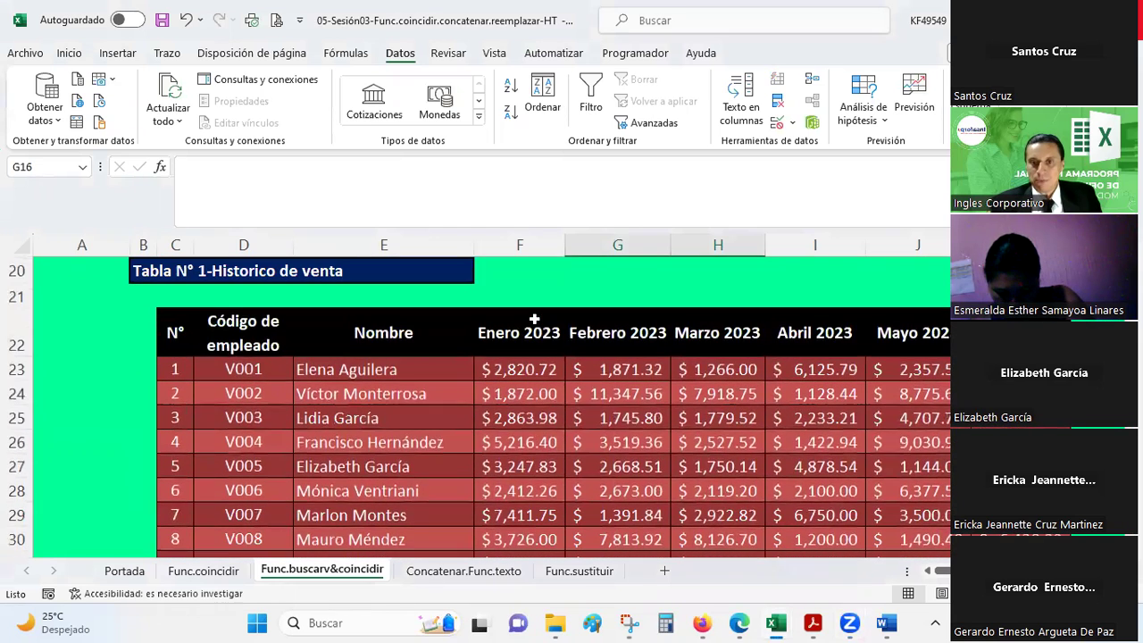
Fill the first employee's Enero 2023 sale in F23 with orange
{"action": "left_click", "coordinate": [522, 369]}
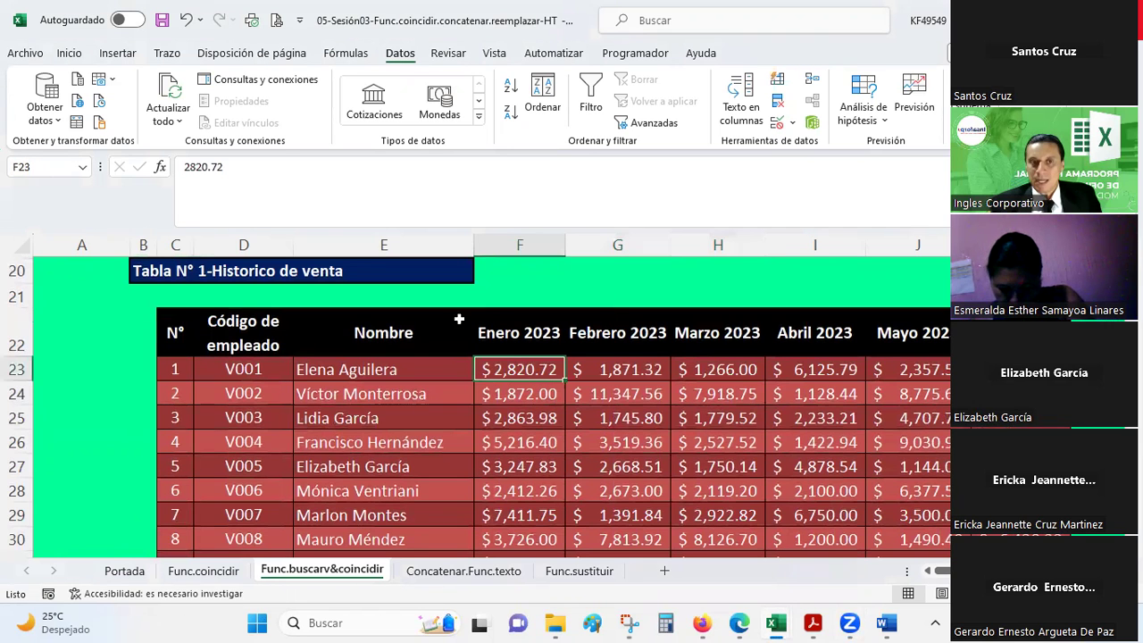
{"action": "left_click", "coordinate": [69, 53]}
{"action": "left_click", "coordinate": [242, 111]}
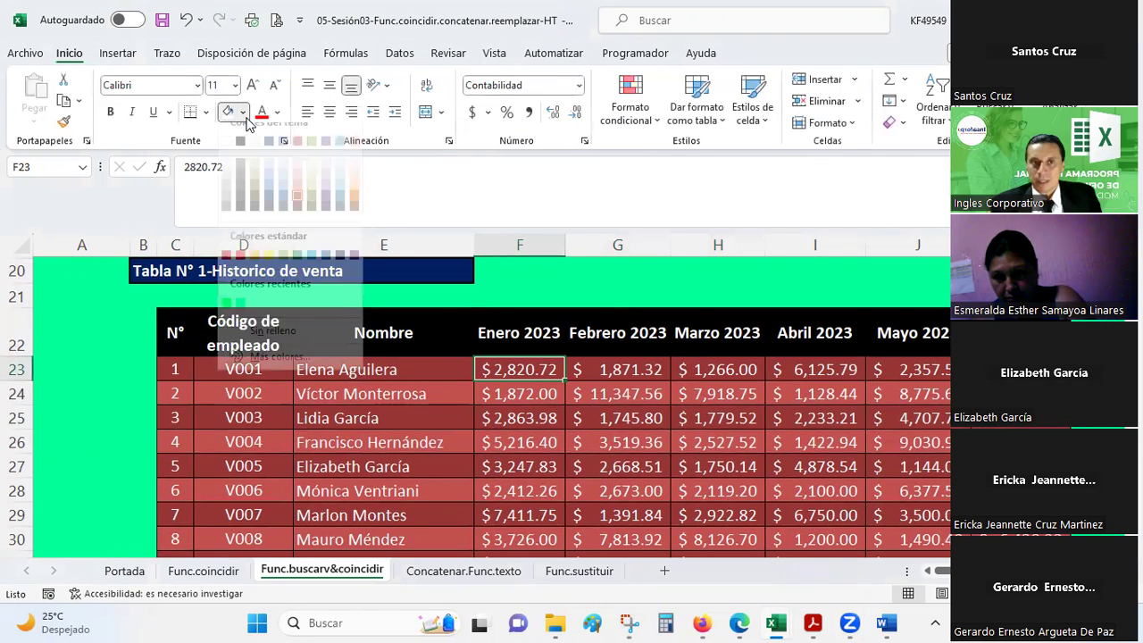
{"action": "left_click", "coordinate": [353, 214]}
Check cell F26, then select the empty cell F34 below the table
{"action": "left_click", "coordinate": [519, 438]}
{"action": "left_click", "coordinate": [516, 365]}
{"action": "scroll", "coordinate": [465, 411], "scroll_direction": "down", "scroll_amount": 2}
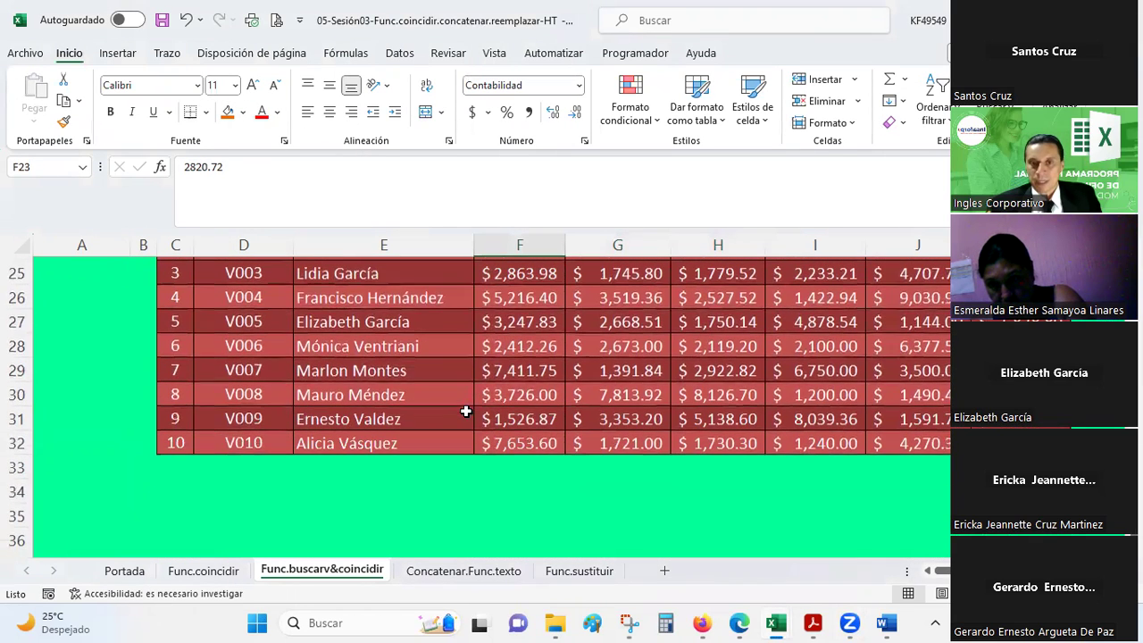
{"action": "left_click", "coordinate": [516, 495]}
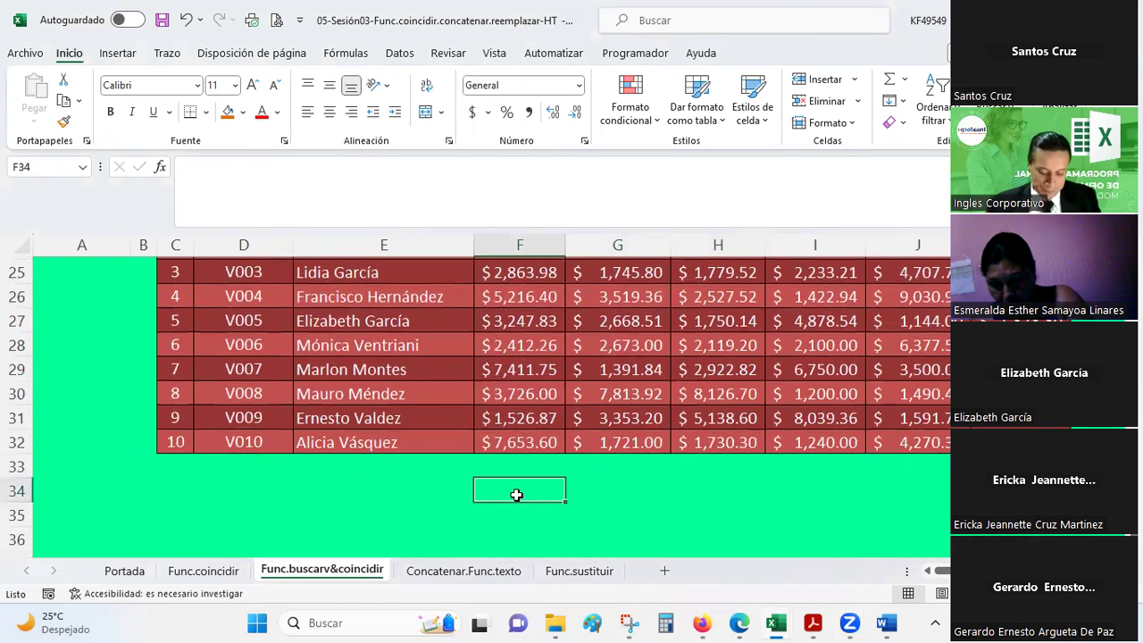
Insert BUSCARV in F34 and set its Valor_buscado to D23 (employee V001)
{"action": "left_click", "coordinate": [161, 168]}
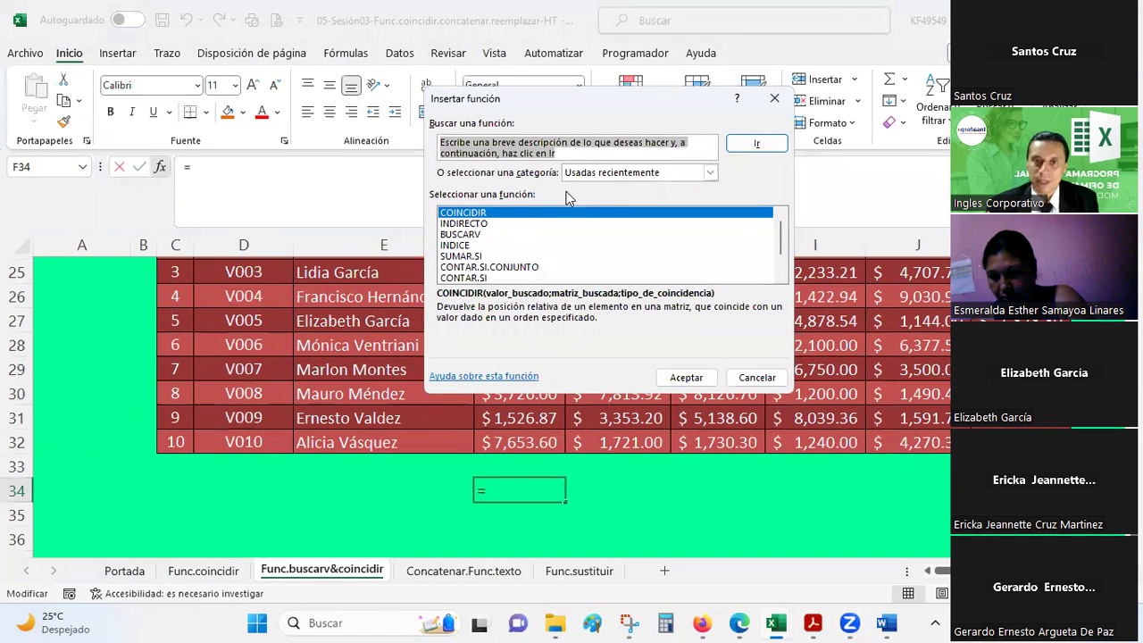
{"action": "type", "text": "busc"}
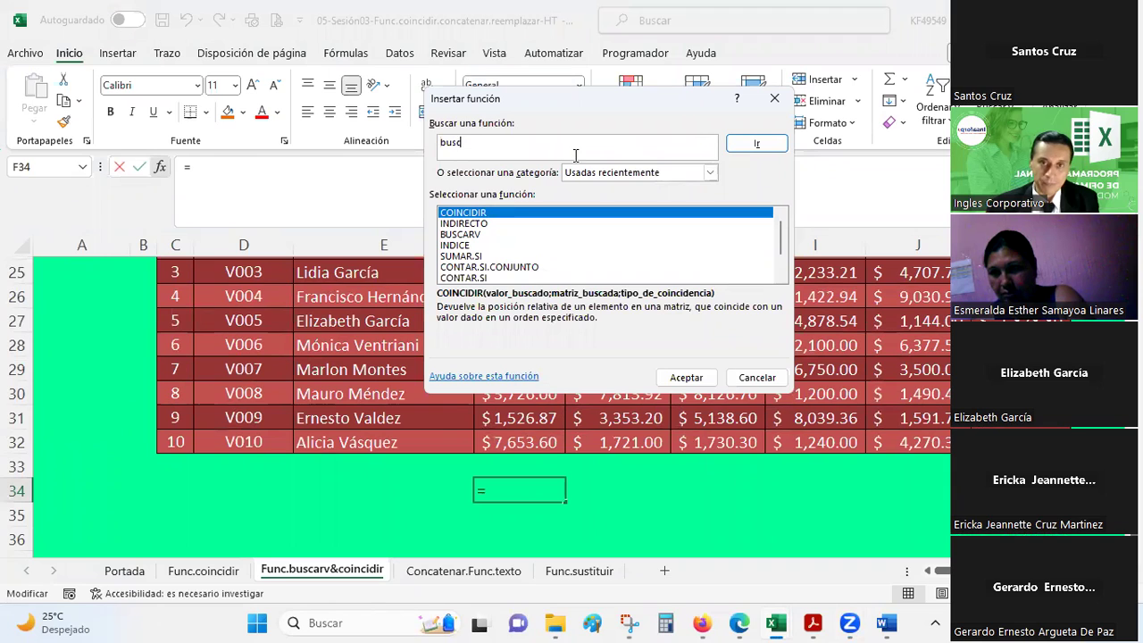
{"action": "type", "text": "arv"}
{"action": "left_click", "coordinate": [756, 144]}
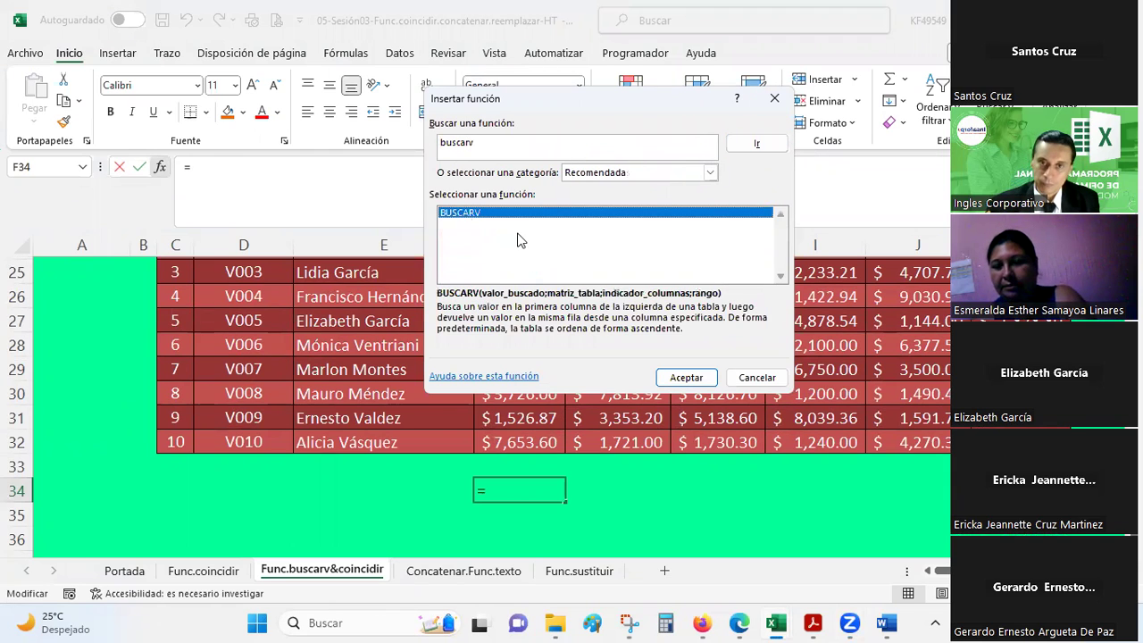
{"action": "double_click", "coordinate": [464, 214]}
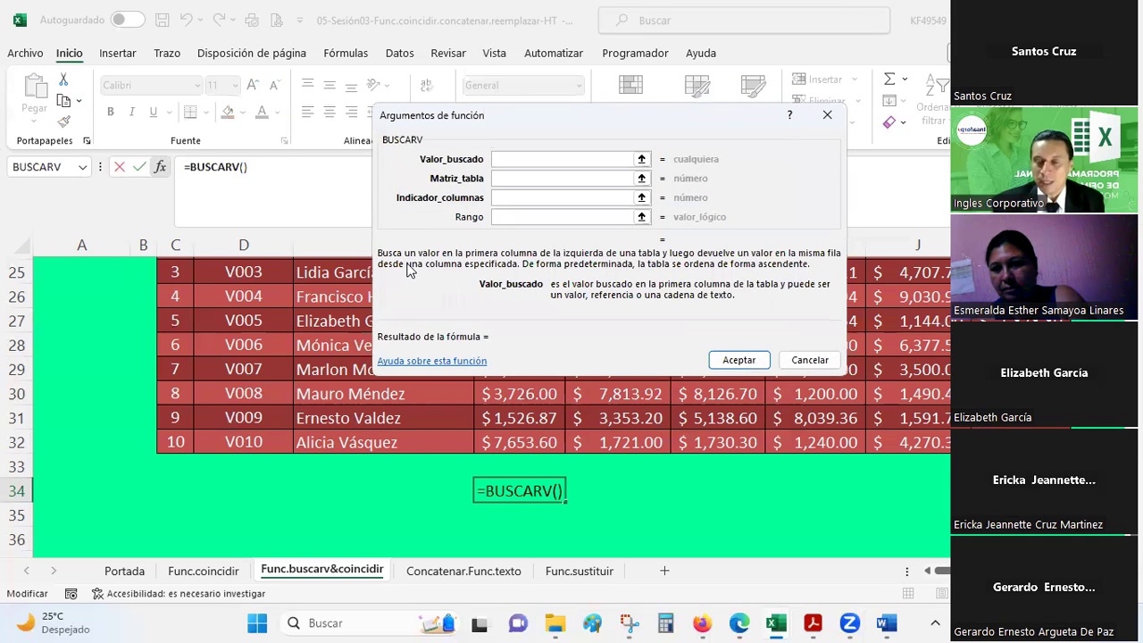
{"action": "left_click_drag", "start_coordinate": [467, 117], "coordinate": [478, 122]}
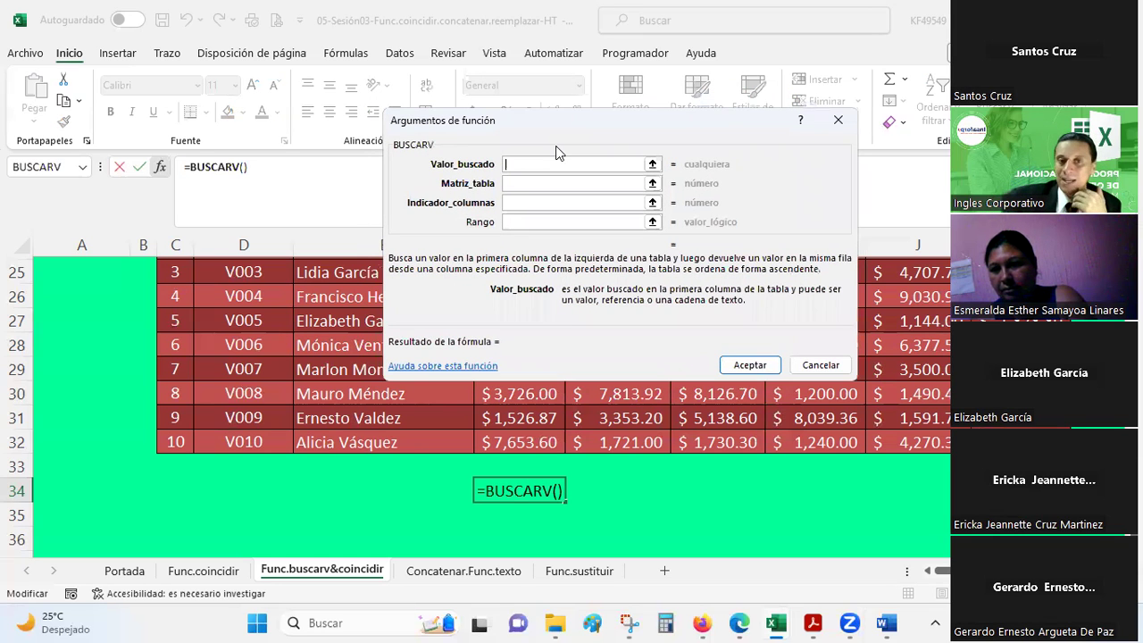
{"action": "left_click_drag", "start_coordinate": [556, 146], "coordinate": [834, 319]}
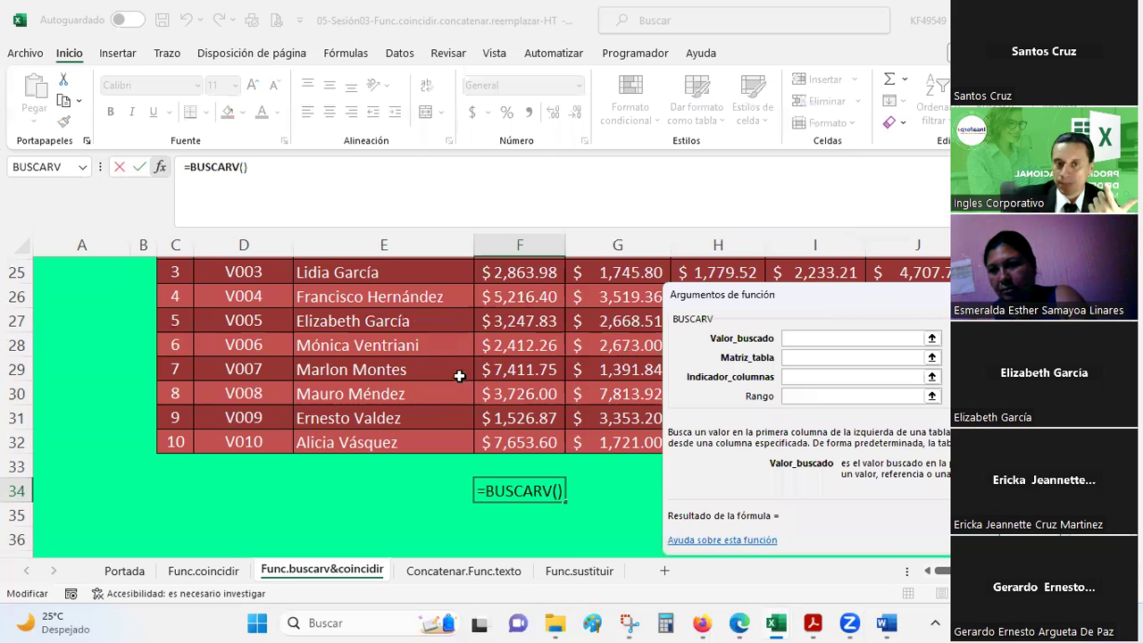
{"action": "scroll", "coordinate": [459, 372], "scroll_direction": "up", "scroll_amount": 1}
{"action": "scroll", "coordinate": [478, 369], "scroll_direction": "up", "scroll_amount": 1}
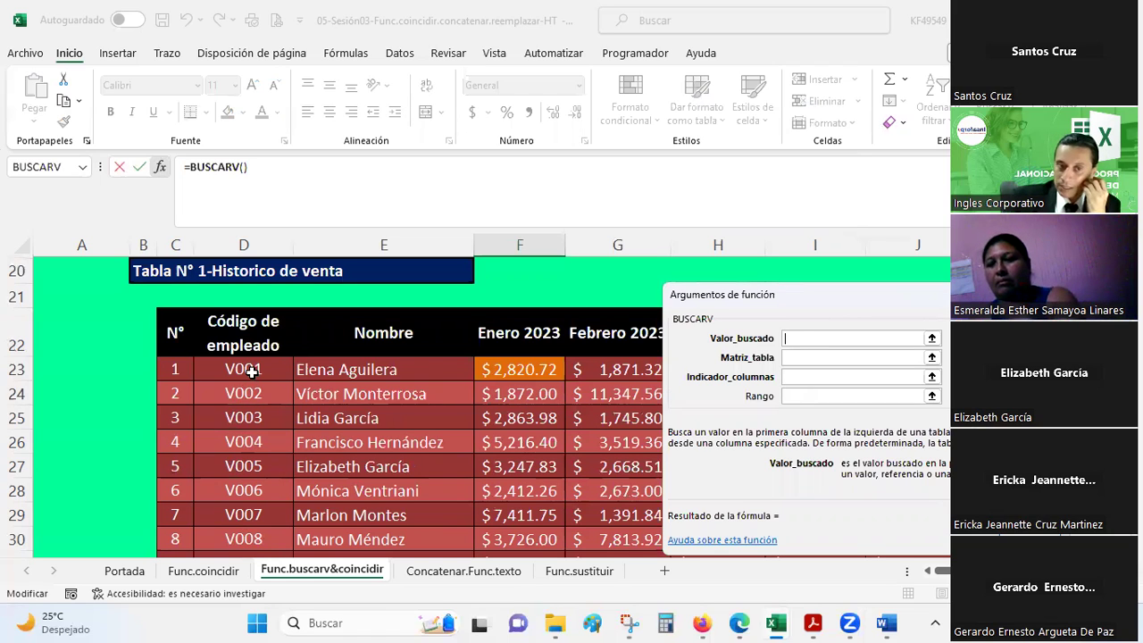
{"action": "left_click", "coordinate": [253, 372]}
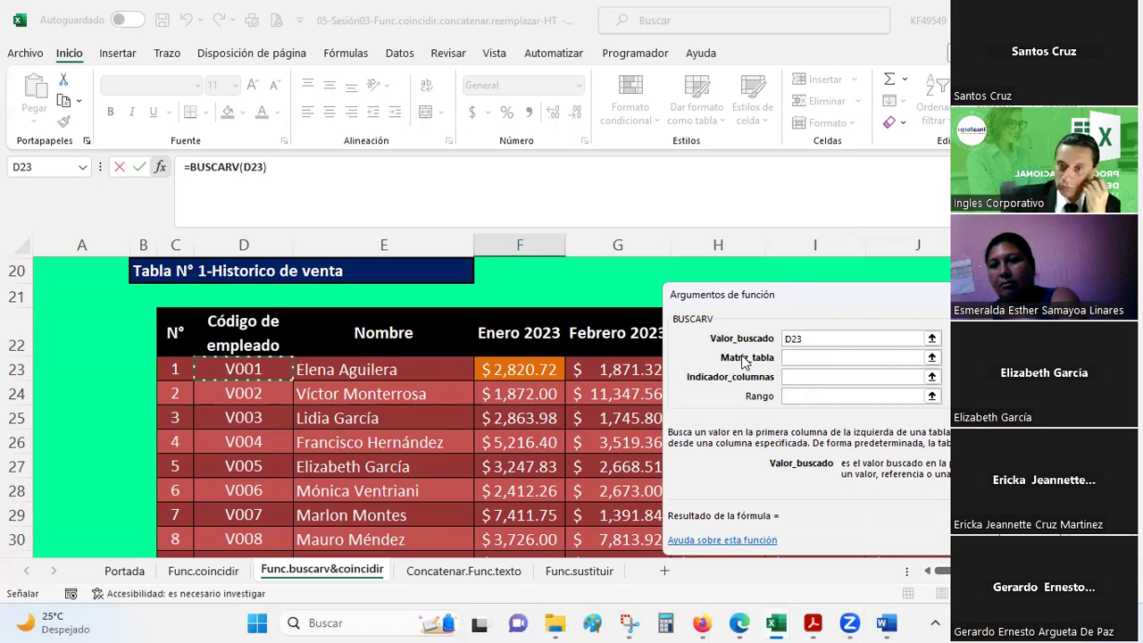
{"action": "left_click", "coordinate": [799, 359]}
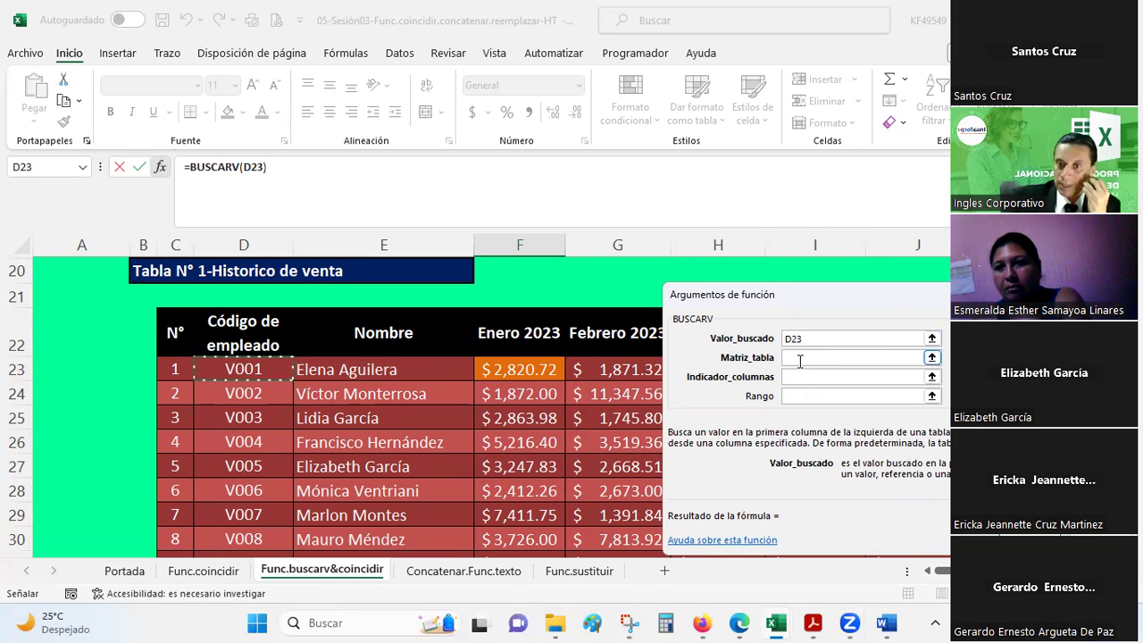
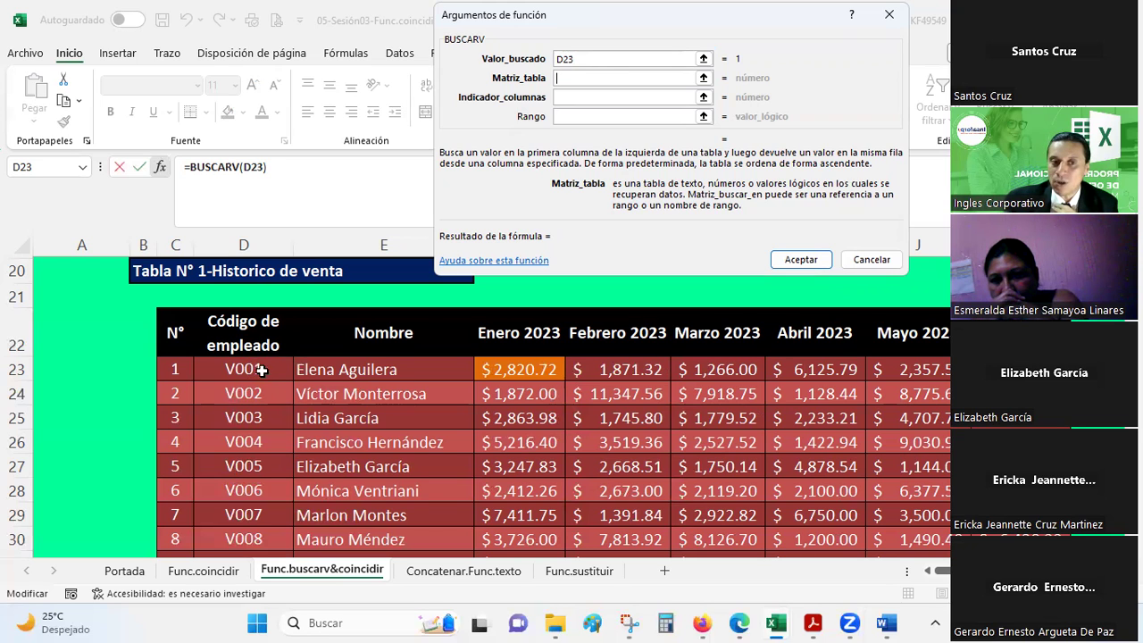
Drag-select D22:K32 as Matriz_tabla and lock it with F4 as $D$22:$K$32
{"action": "left_click_drag", "start_coordinate": [241, 342], "coordinate": [981, 487]}
{"action": "scroll", "coordinate": [230, 363], "scroll_direction": "up", "scroll_amount": 1}
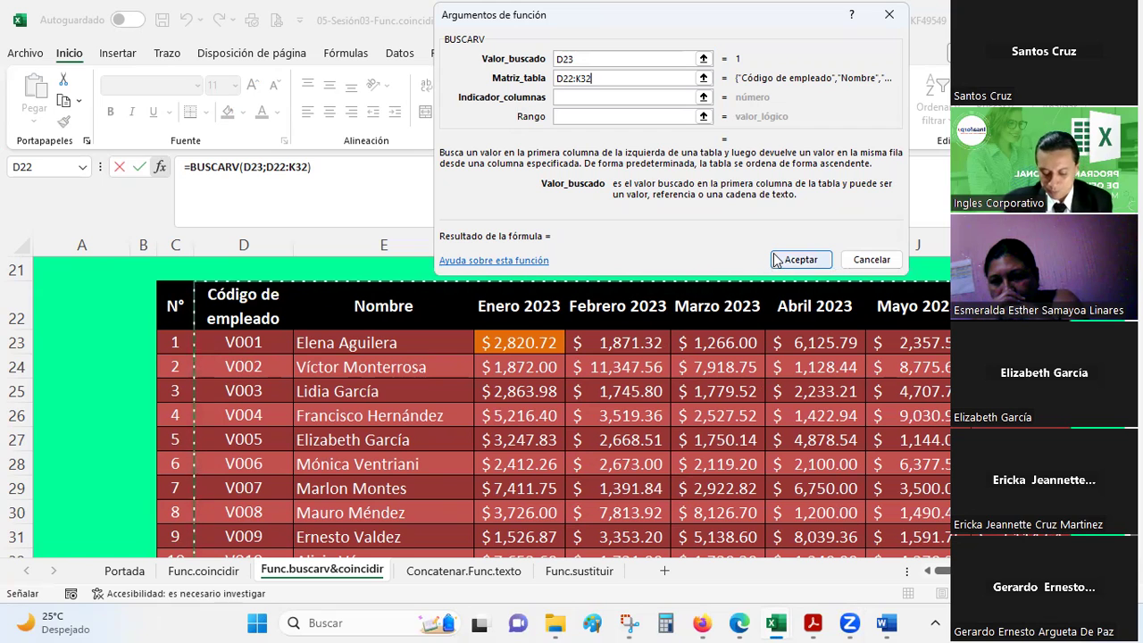
{"action": "key", "text": "F4"}
{"action": "scroll", "coordinate": [586, 464], "scroll_direction": "down", "scroll_amount": 2}
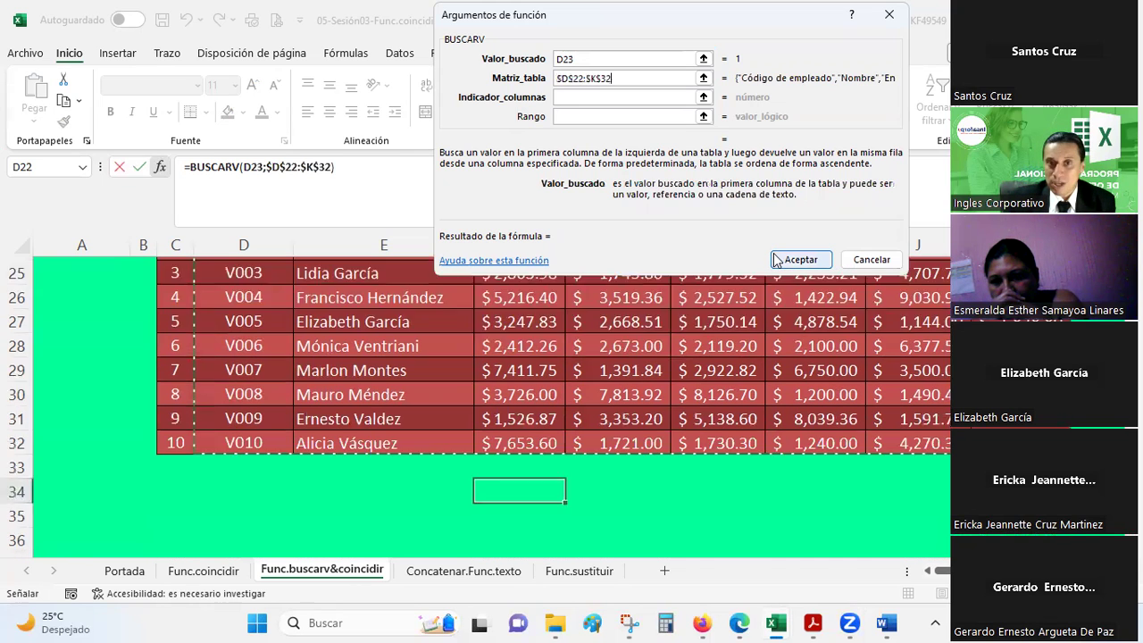
{"action": "scroll", "coordinate": [587, 463], "scroll_direction": "down", "scroll_amount": 1}
{"action": "scroll", "coordinate": [587, 463], "scroll_direction": "up", "scroll_amount": 1}
{"action": "scroll", "coordinate": [586, 463], "scroll_direction": "up", "scroll_amount": 2}
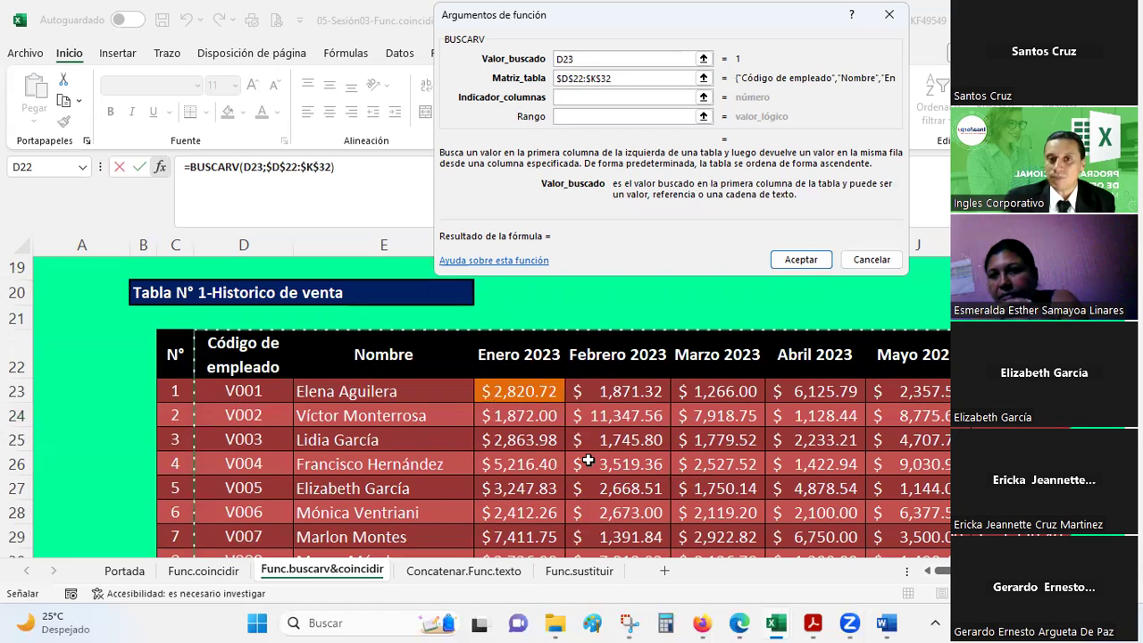
{"action": "left_click", "coordinate": [568, 96]}
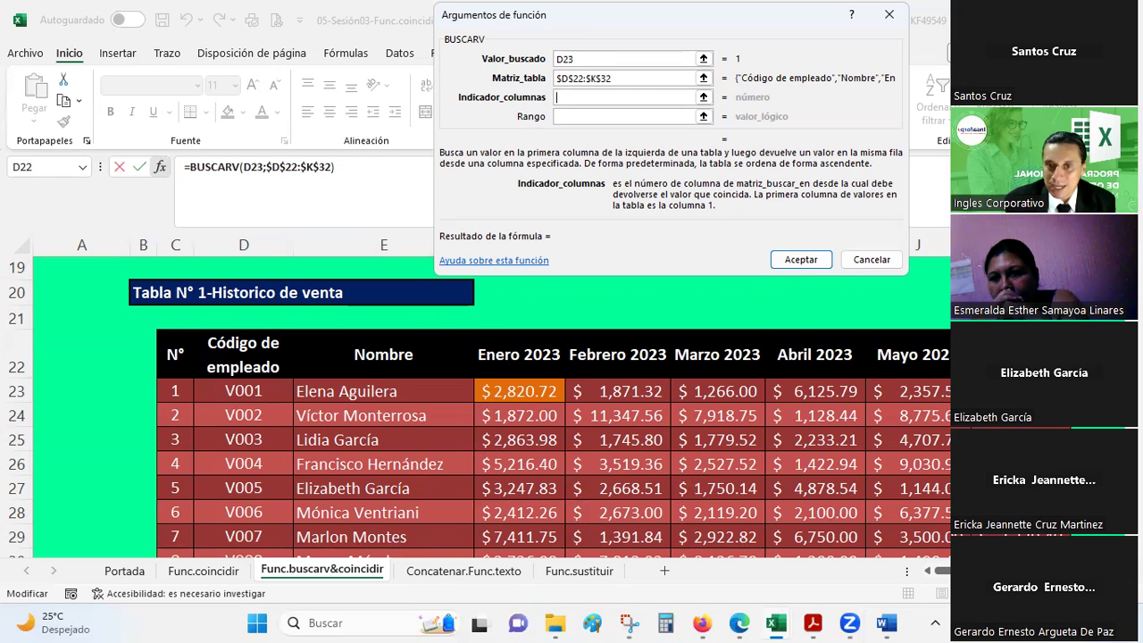
{"action": "left_click_drag", "start_coordinate": [675, 29], "coordinate": [997, 30]}
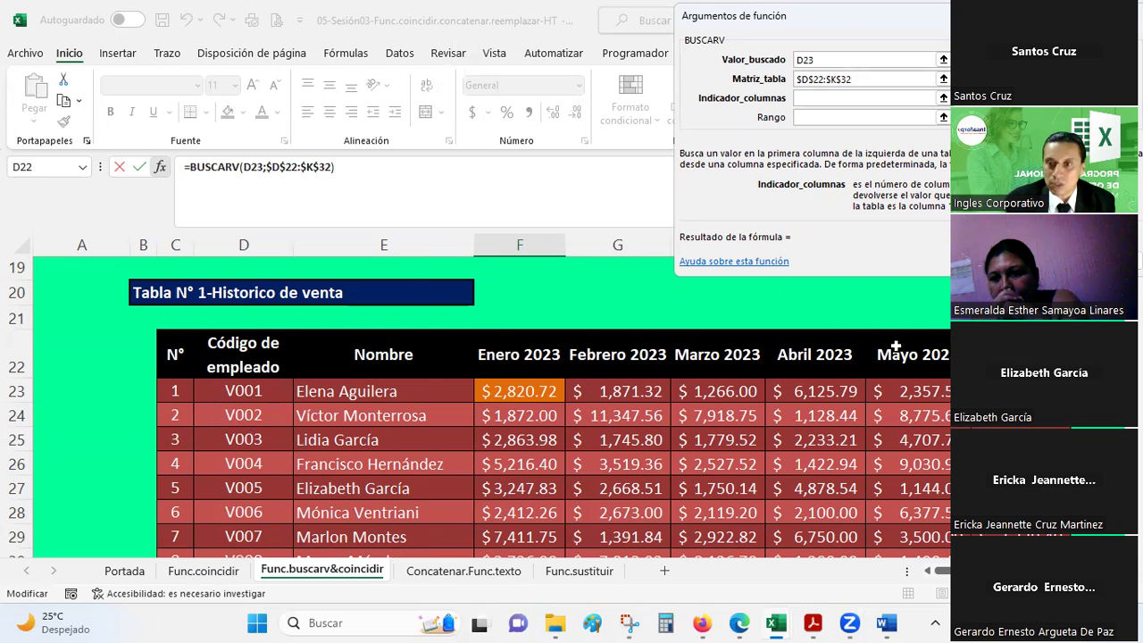
Enter column 3 and match type falso, then confirm the BUSCARV formula, previewing 2820.72
{"action": "key", "text": "Tab"}
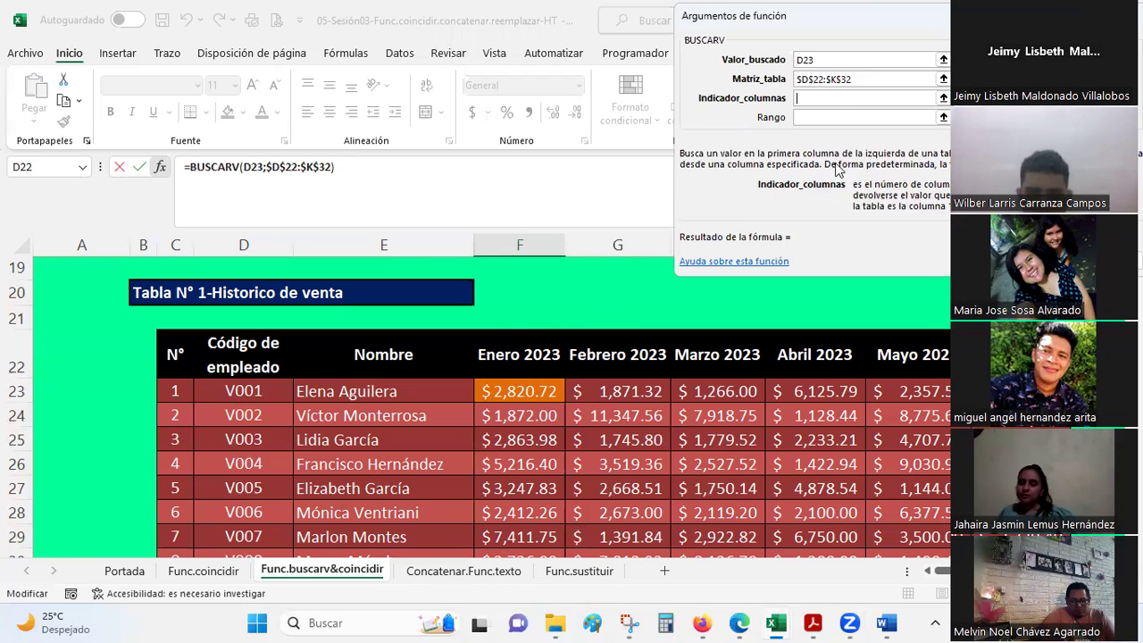
{"action": "type", "text": "3"}
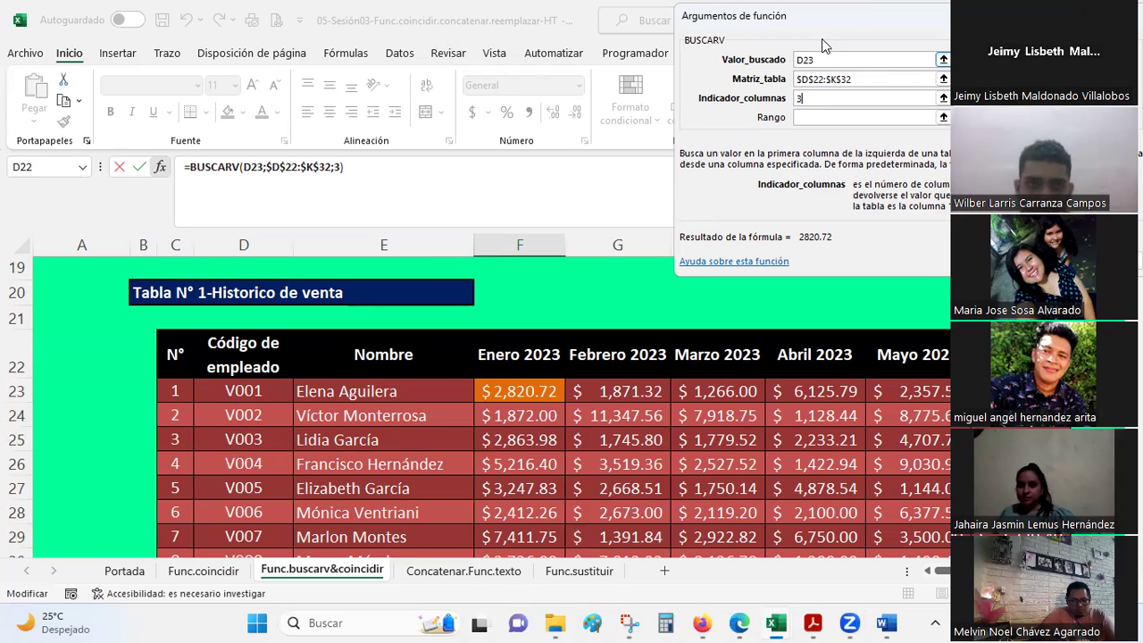
{"action": "left_click_drag", "start_coordinate": [775, 19], "coordinate": [545, 27]}
{"action": "left_click", "coordinate": [597, 123]}
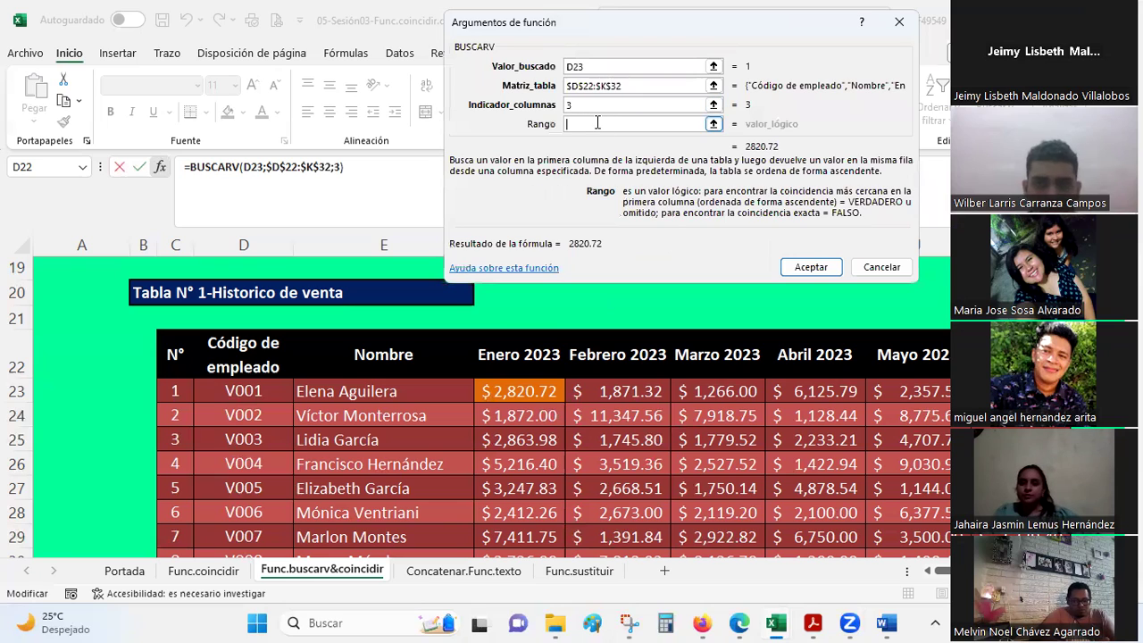
{"action": "type", "text": "fa"}
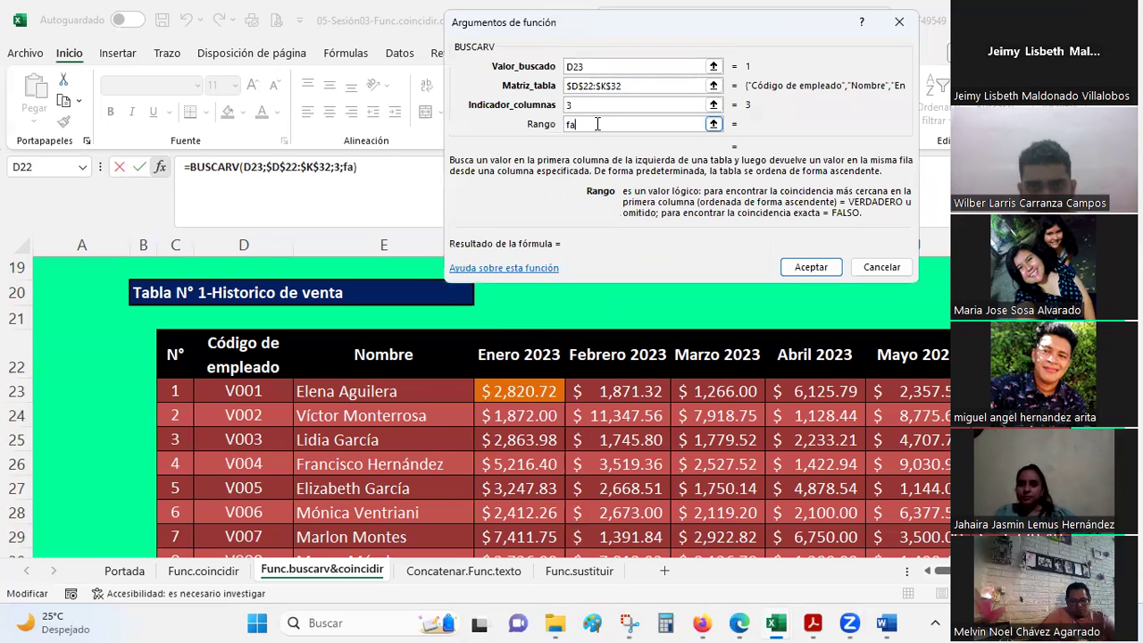
{"action": "key", "text": "BackSpace"}
{"action": "key", "text": "BackSpace"}
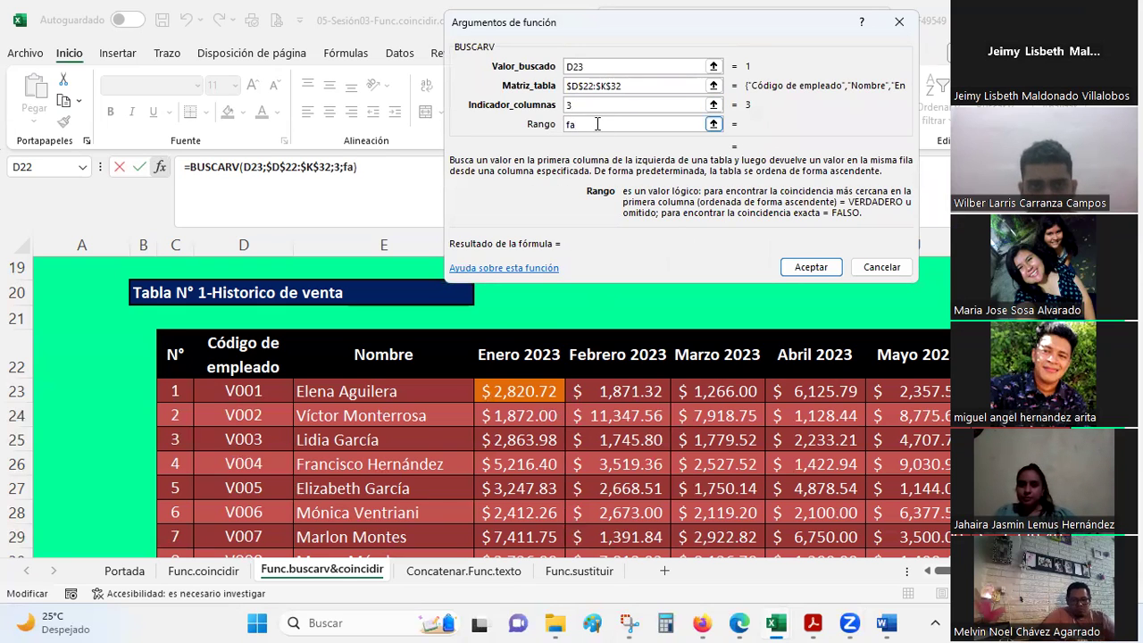
{"action": "type", "text": "o"}
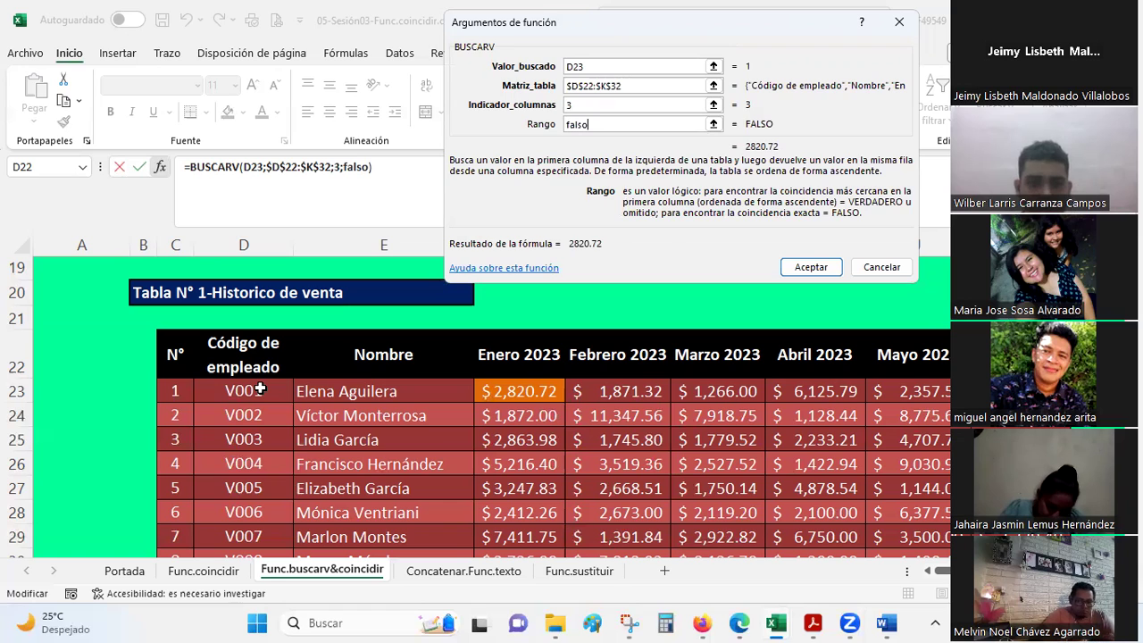
{"action": "left_click", "coordinate": [591, 125]}
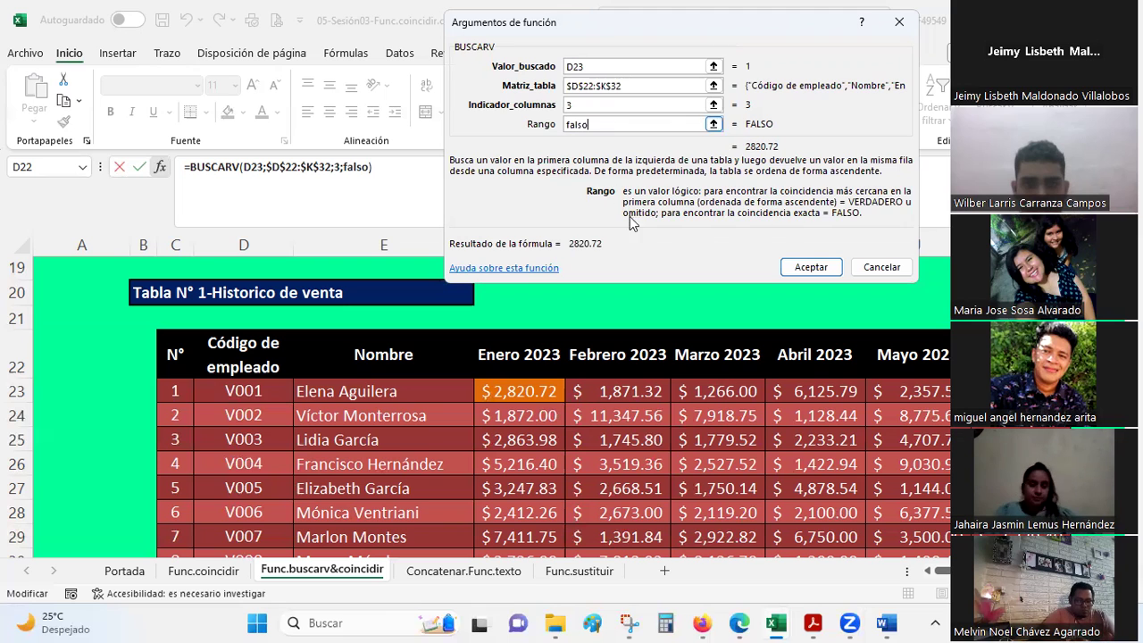
{"action": "left_click", "coordinate": [801, 270]}
Check lookup value V001 in D23 and the BUSCARV formula in F34 returning 2820.72
{"action": "scroll", "coordinate": [612, 492], "scroll_direction": "down", "scroll_amount": 1}
{"action": "scroll", "coordinate": [501, 487], "scroll_direction": "up", "scroll_amount": 1}
{"action": "scroll", "coordinate": [502, 488], "scroll_direction": "up", "scroll_amount": 1}
{"action": "scroll", "coordinate": [501, 487], "scroll_direction": "down", "scroll_amount": 1}
{"action": "scroll", "coordinate": [502, 479], "scroll_direction": "up", "scroll_amount": 1}
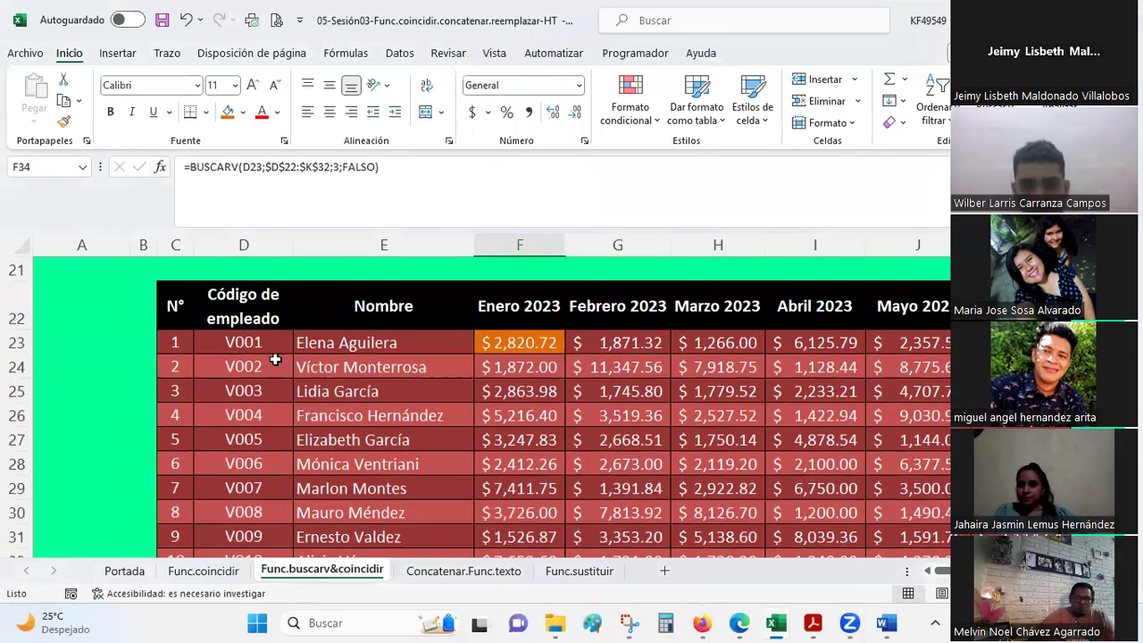
{"action": "left_click", "coordinate": [217, 343]}
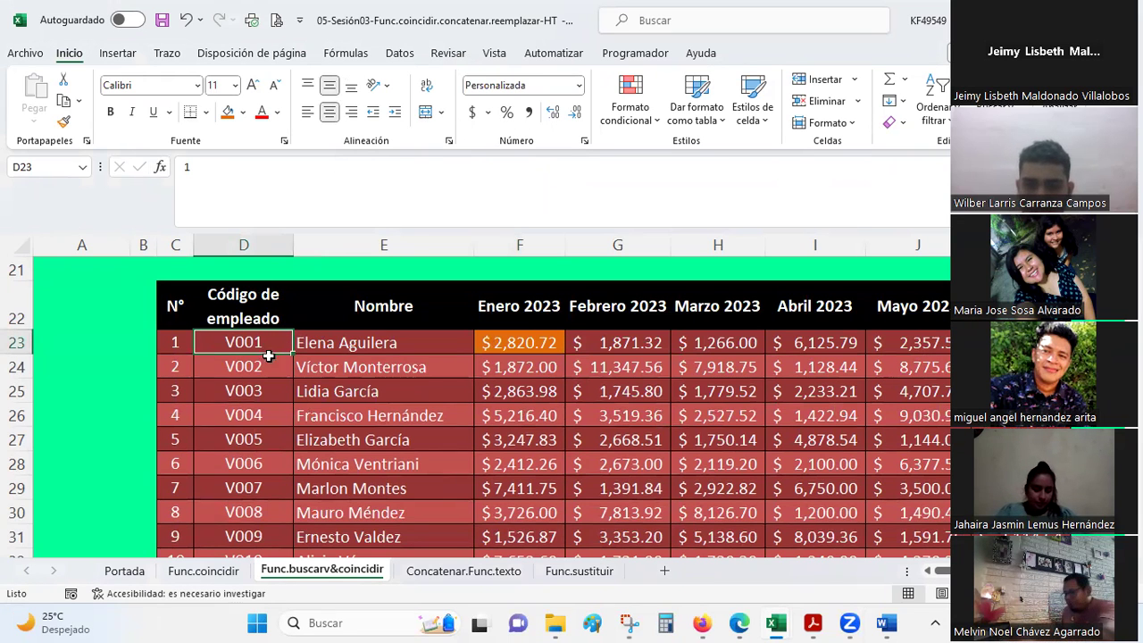
{"action": "scroll", "coordinate": [457, 454], "scroll_direction": "down", "scroll_amount": 1}
{"action": "left_click", "coordinate": [518, 536]}
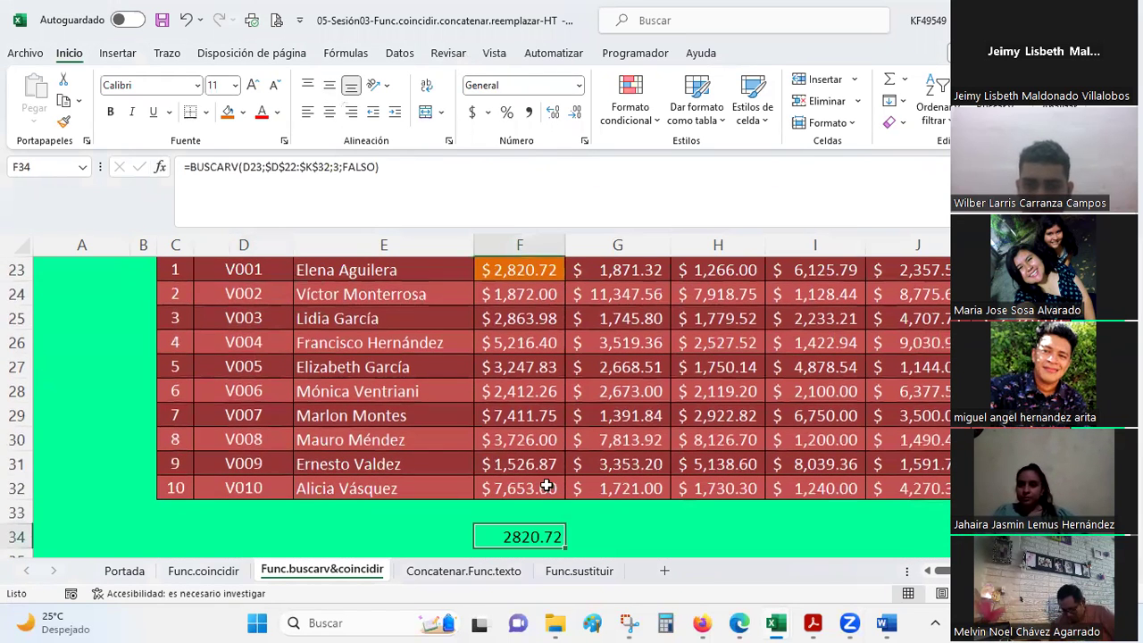
{"action": "scroll", "coordinate": [545, 480], "scroll_direction": "down", "scroll_amount": 2}
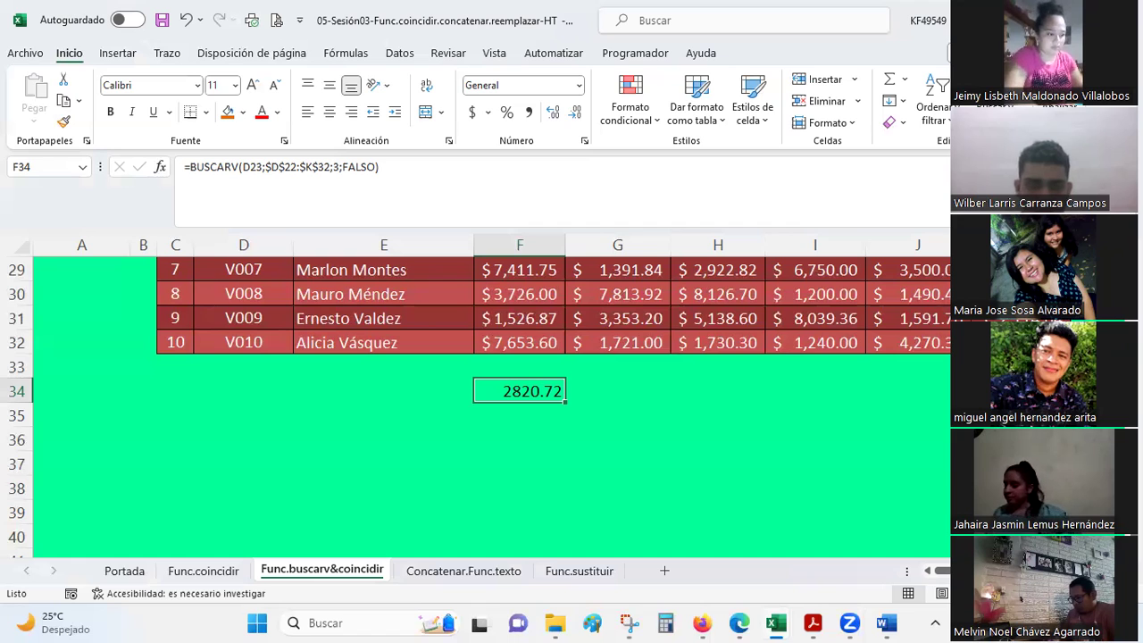
{"action": "key", "text": "alt+Tab"}
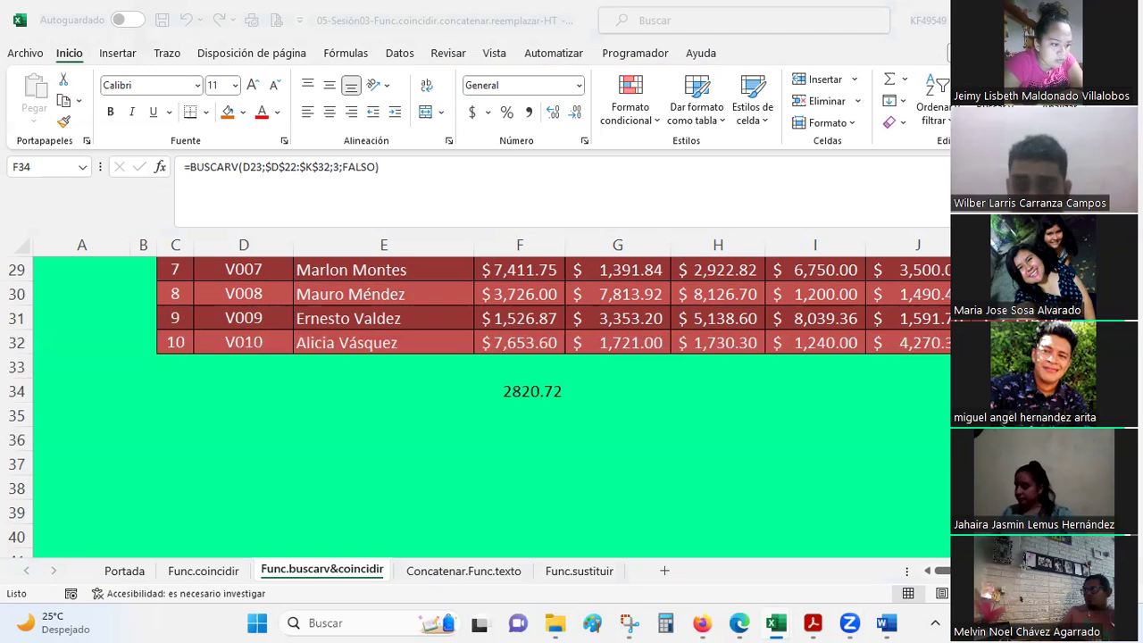
{"action": "key", "text": "alt+Tab"}
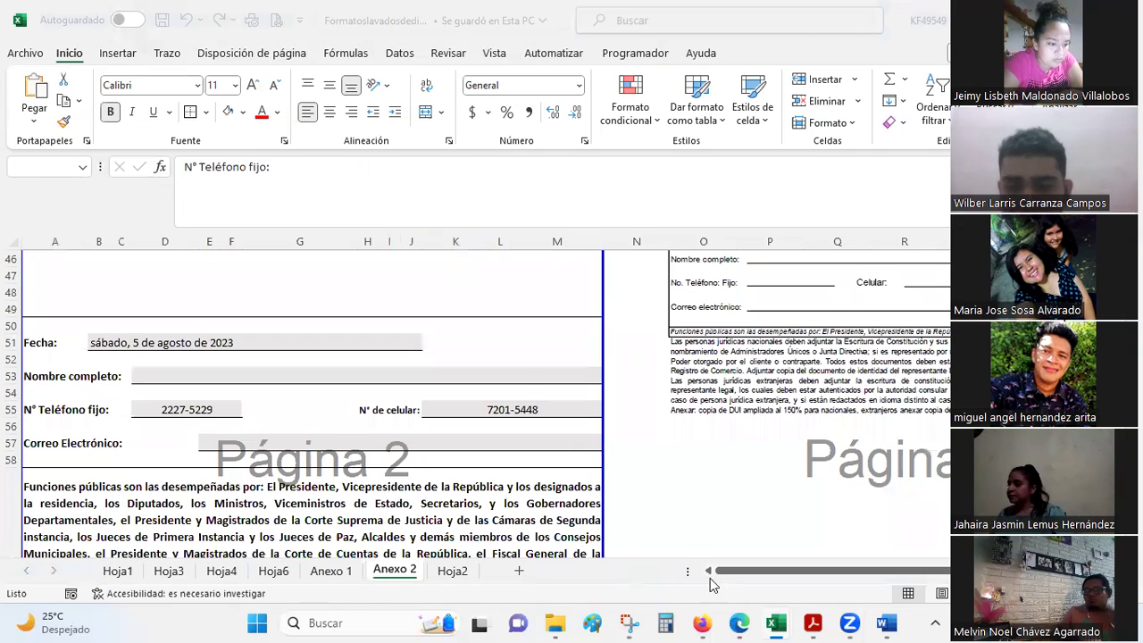
{"action": "mouse_move", "coordinate": [775, 622]}
{"action": "left_click", "coordinate": [757, 564]}
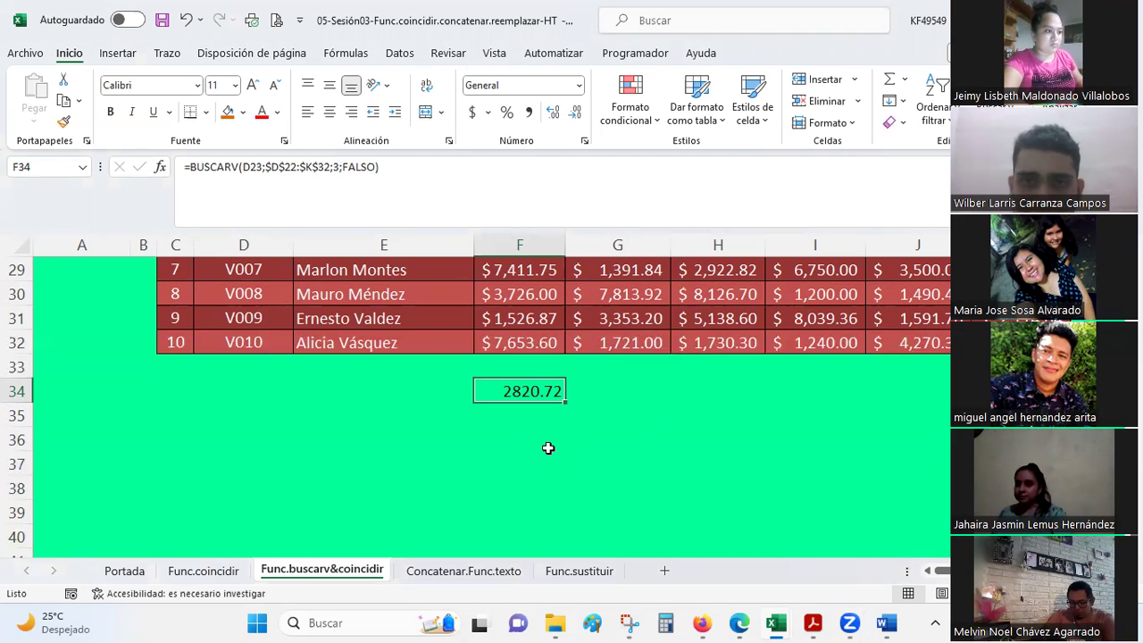
{"action": "scroll", "coordinate": [548, 448], "scroll_direction": "up", "scroll_amount": 1}
{"action": "scroll", "coordinate": [548, 448], "scroll_direction": "up", "scroll_amount": 1}
{"action": "scroll", "coordinate": [284, 339], "scroll_direction": "up", "scroll_amount": 1}
{"action": "left_click", "coordinate": [250, 338]}
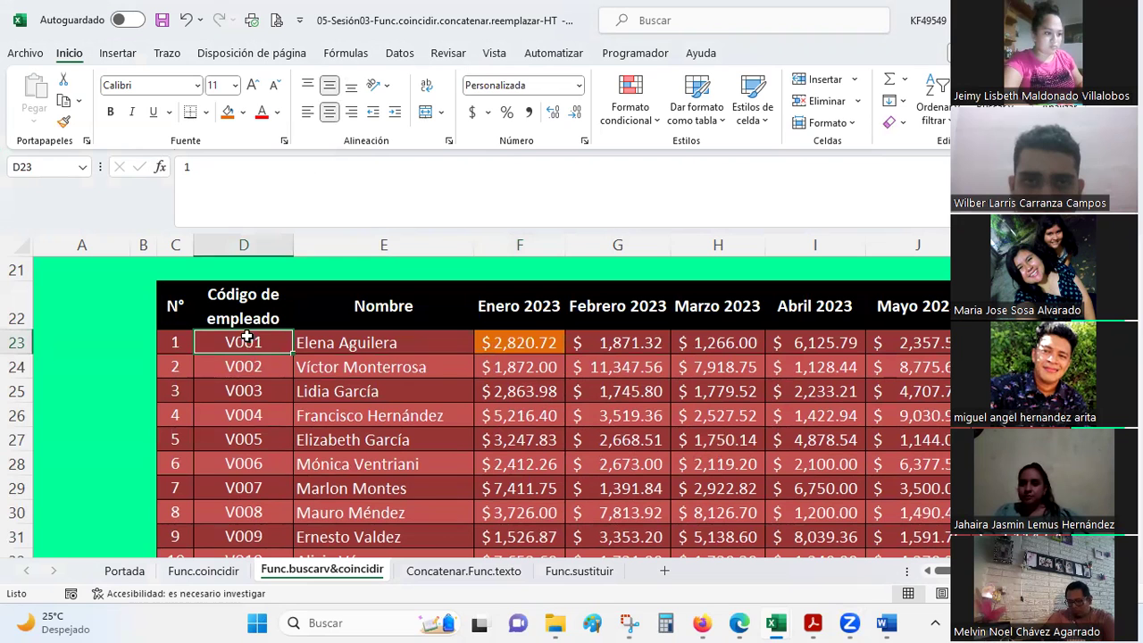
{"action": "scroll", "coordinate": [242, 340], "scroll_direction": "up", "scroll_amount": 1}
{"action": "scroll", "coordinate": [248, 345], "scroll_direction": "up", "scroll_amount": 2}
{"action": "left_click", "coordinate": [660, 343]}
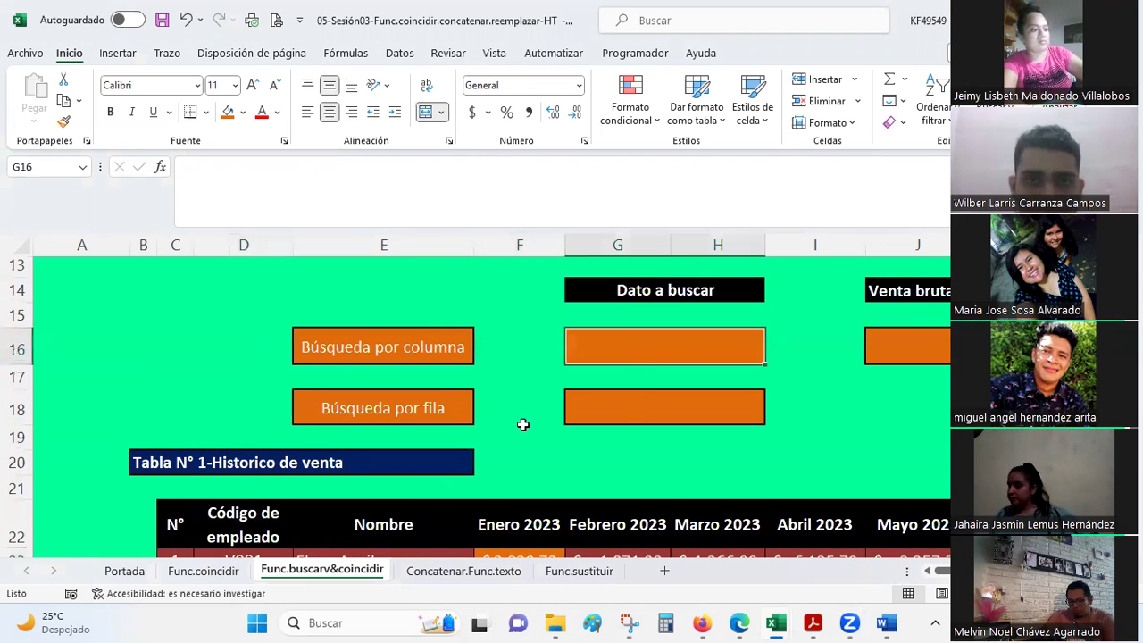
{"action": "scroll", "coordinate": [522, 424], "scroll_direction": "down", "scroll_amount": 1}
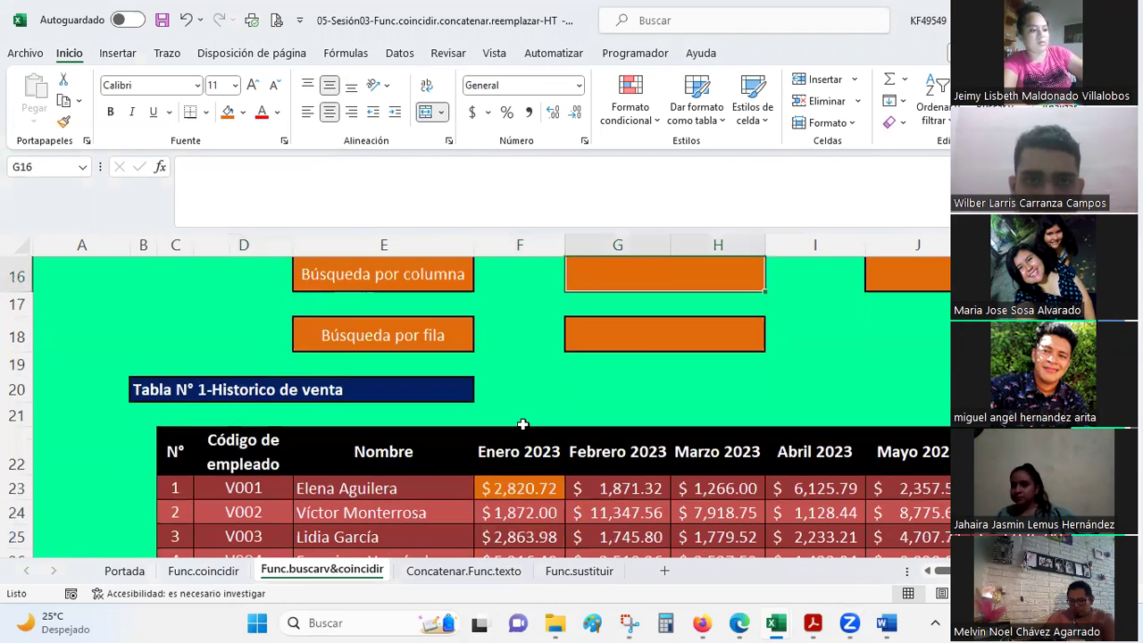
{"action": "left_click", "coordinate": [326, 490]}
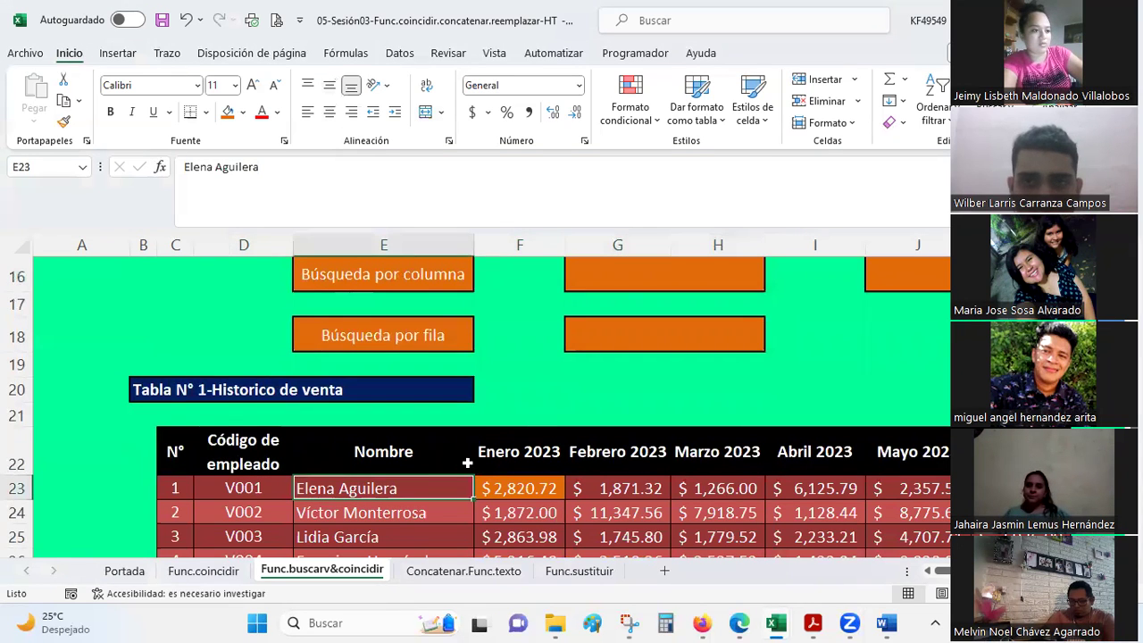
{"action": "left_click", "coordinate": [493, 455]}
{"action": "scroll", "coordinate": [569, 386], "scroll_direction": "up", "scroll_amount": 1}
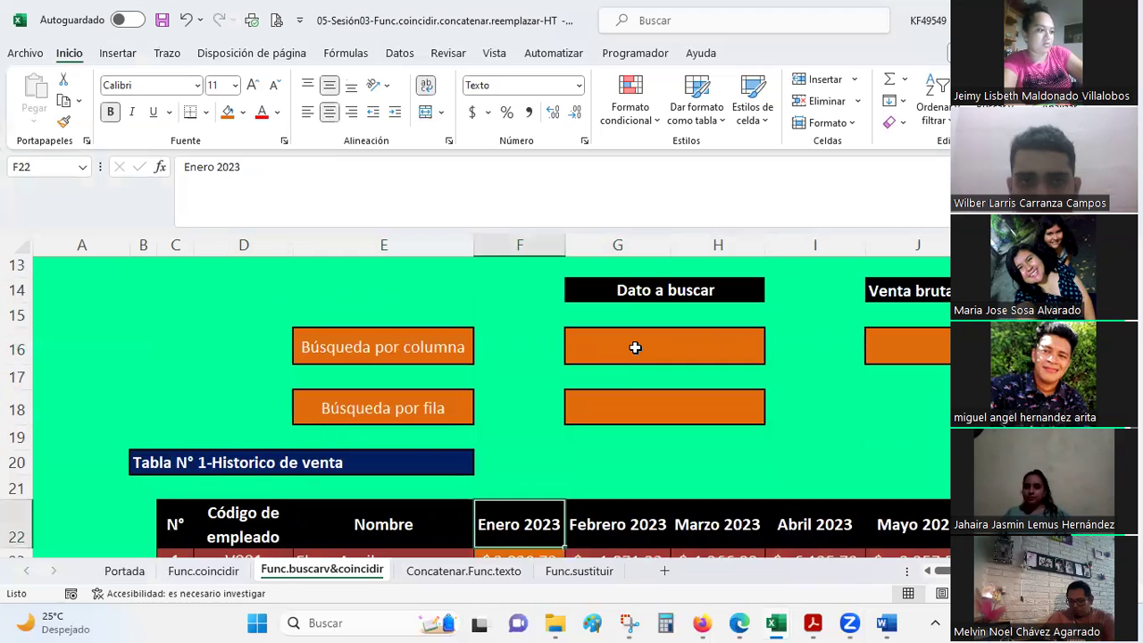
Compare the lookup input cells G16 and G18 with the Venta bruta result cell J16
{"action": "left_click", "coordinate": [635, 347]}
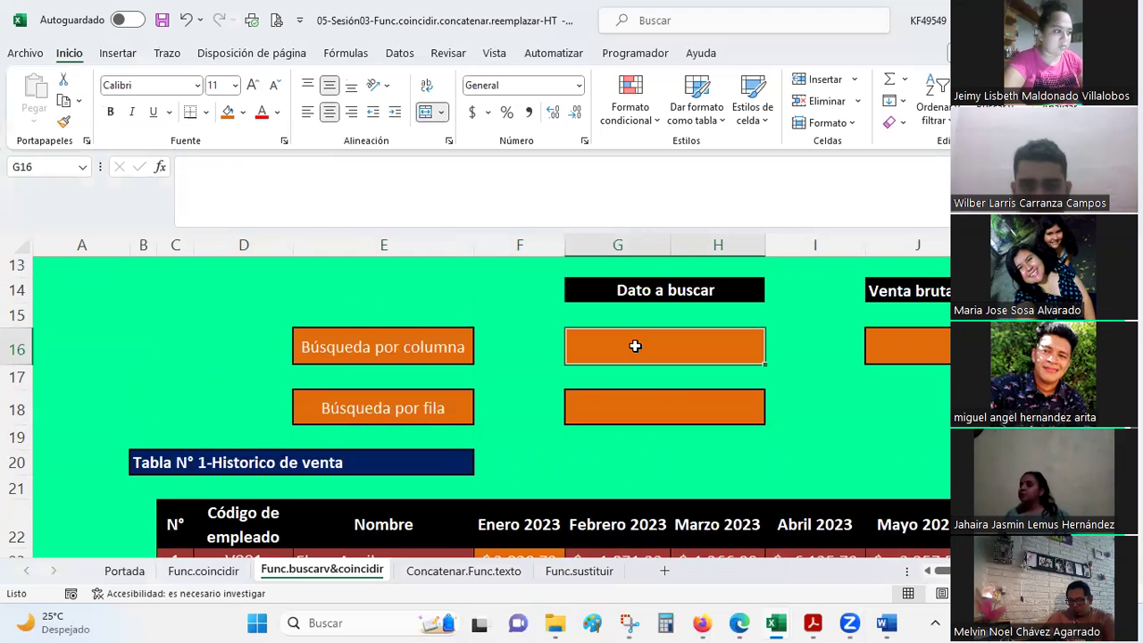
{"action": "left_click", "coordinate": [588, 404]}
{"action": "left_click", "coordinate": [928, 344]}
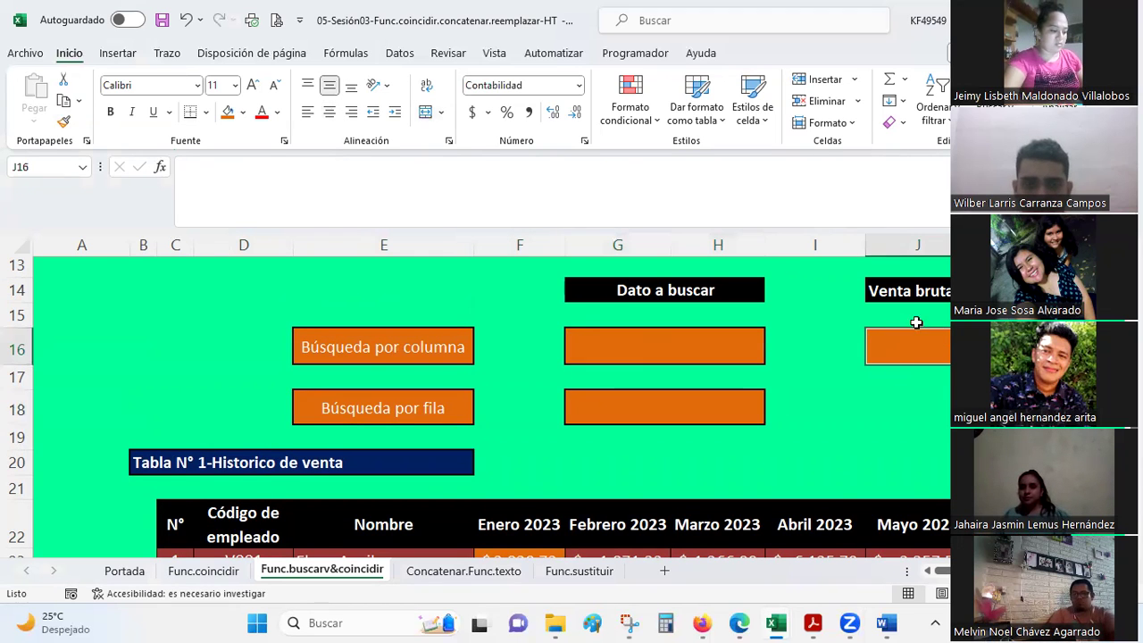
{"action": "left_click", "coordinate": [625, 354]}
{"action": "left_click", "coordinate": [623, 400]}
{"action": "left_click", "coordinate": [606, 345]}
{"action": "left_click", "coordinate": [607, 411]}
{"action": "left_click", "coordinate": [589, 357]}
{"action": "left_click", "coordinate": [594, 408]}
Select G16 and open Validación de datos from the Datos tab
{"action": "left_click", "coordinate": [581, 362]}
{"action": "left_click", "coordinate": [589, 406]}
{"action": "left_click", "coordinate": [594, 350]}
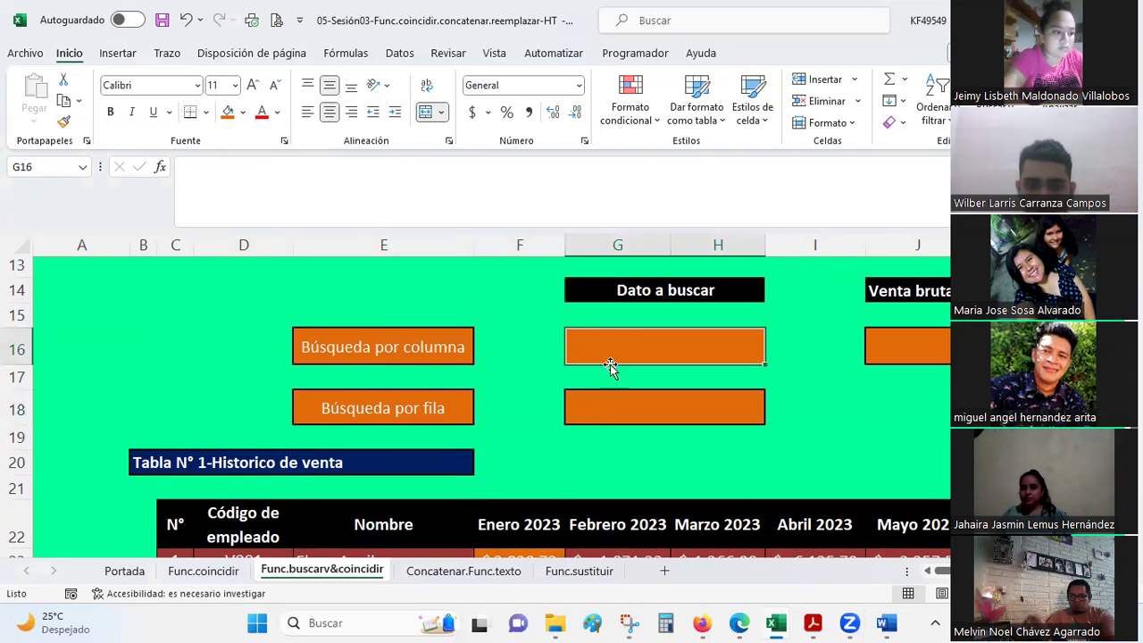
{"action": "left_click", "coordinate": [399, 54]}
{"action": "left_click", "coordinate": [791, 122]}
{"action": "left_click", "coordinate": [773, 154]}
Restrict G16 to a List sourced from the employee names in E23:E32
{"action": "left_click", "coordinate": [623, 110]}
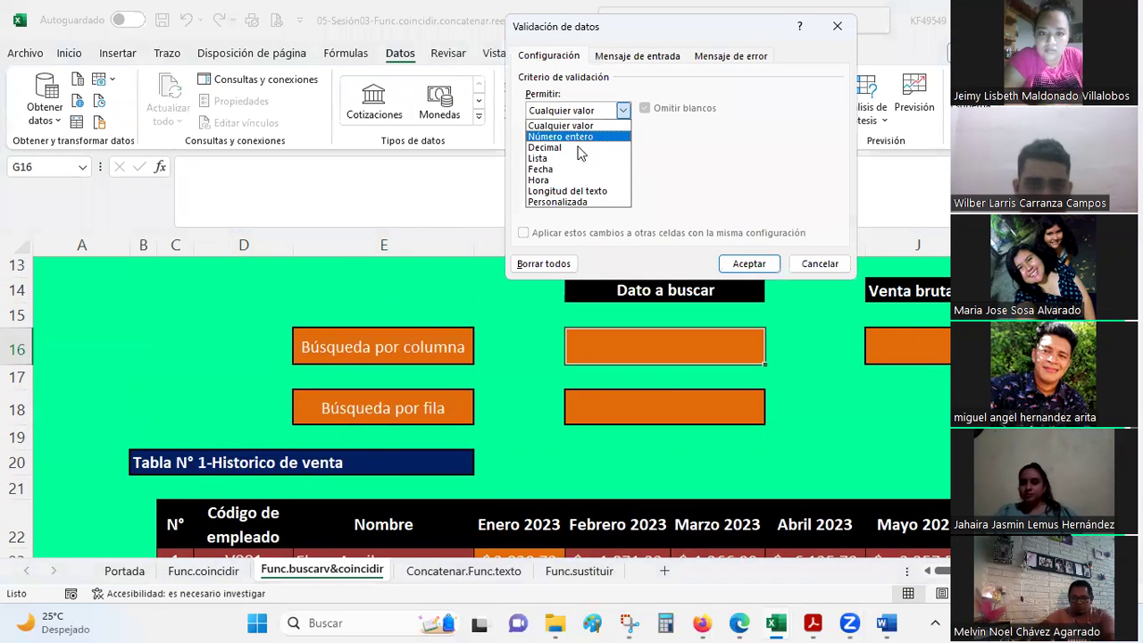
{"action": "left_click", "coordinate": [539, 158]}
{"action": "left_click", "coordinate": [763, 179]}
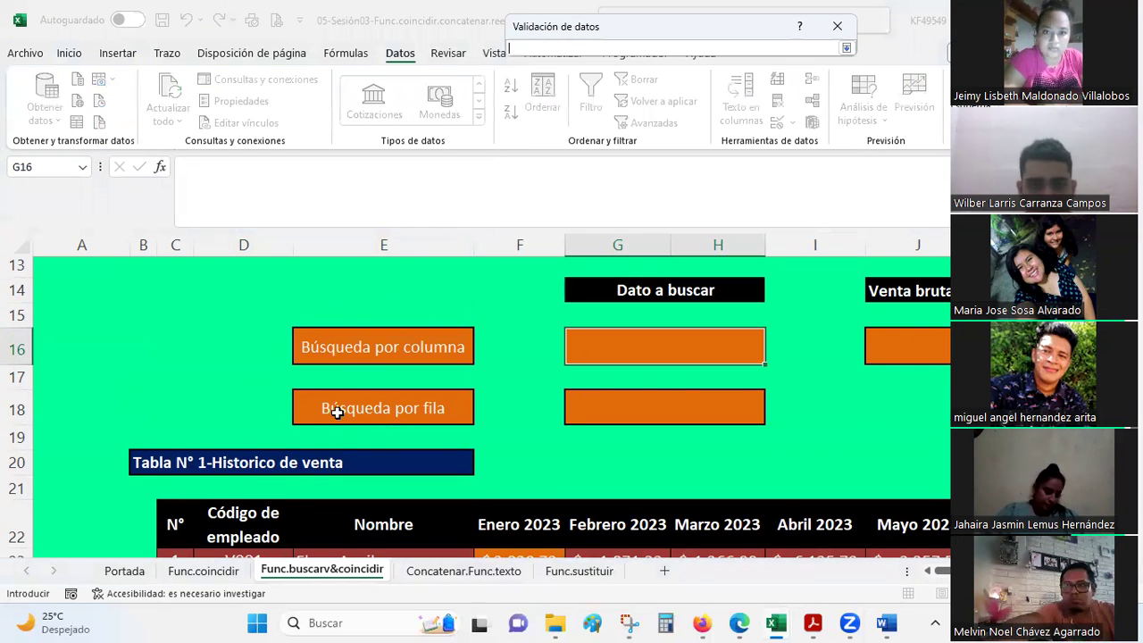
{"action": "scroll", "coordinate": [357, 416], "scroll_direction": "down", "scroll_amount": 2}
{"action": "left_click_drag", "start_coordinate": [357, 416], "coordinate": [358, 493]}
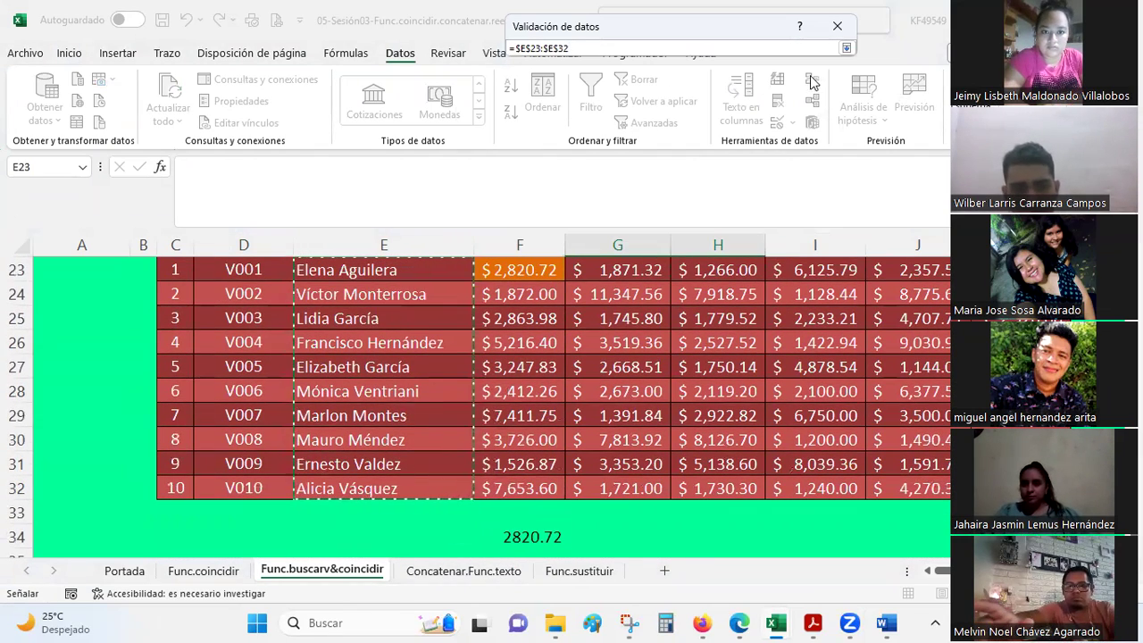
{"action": "left_click", "coordinate": [846, 48]}
{"action": "left_click", "coordinate": [747, 266]}
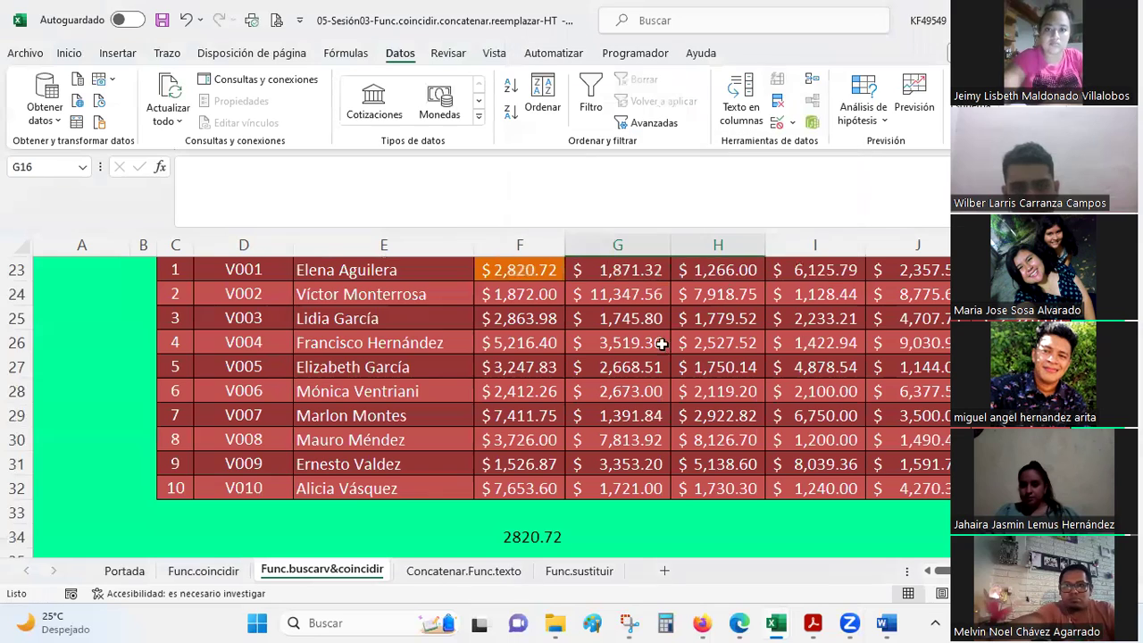
Give G18 list validation using the month headers =$F$22:$K$22
{"action": "scroll", "coordinate": [646, 350], "scroll_direction": "up", "scroll_amount": 2}
{"action": "scroll", "coordinate": [646, 349], "scroll_direction": "up", "scroll_amount": 2}
{"action": "left_click", "coordinate": [668, 403]}
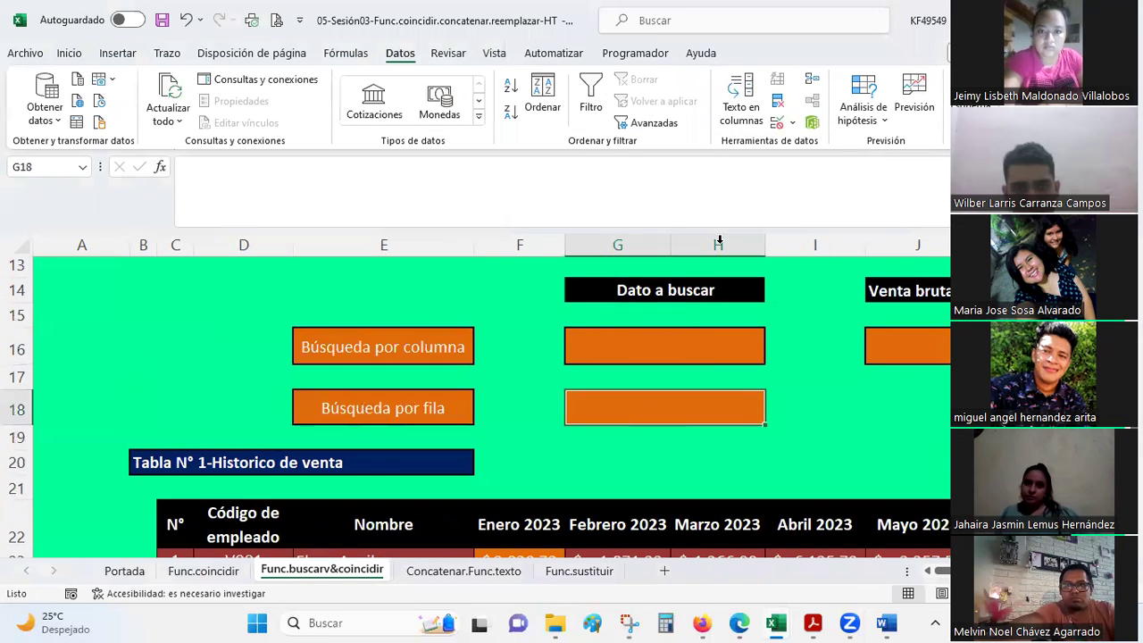
{"action": "left_click", "coordinate": [786, 121]}
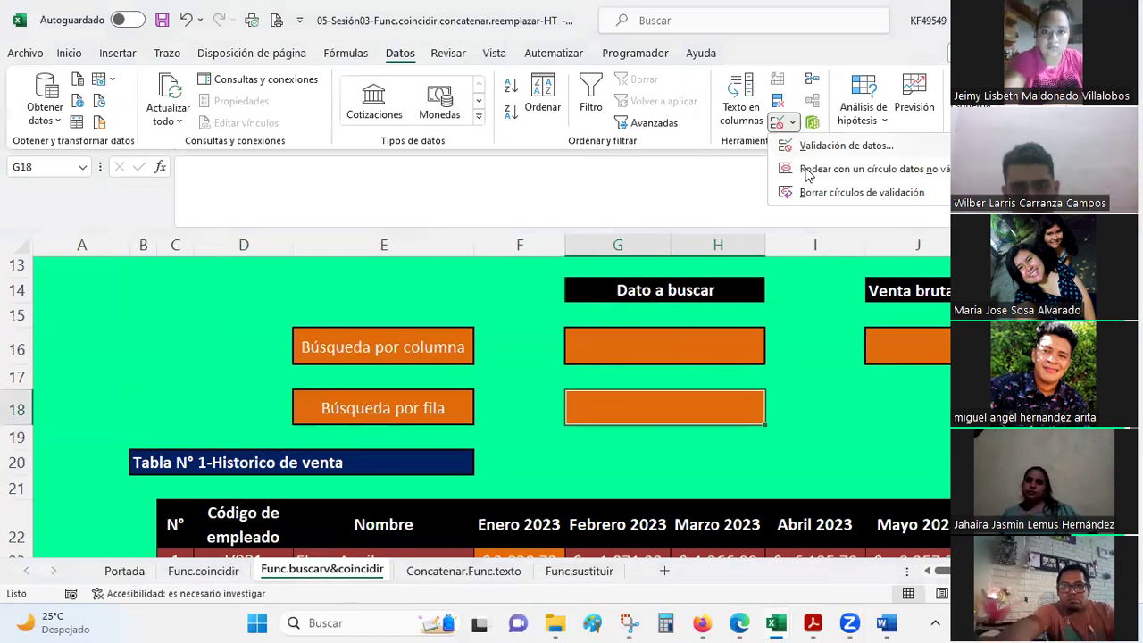
{"action": "left_click", "coordinate": [830, 144]}
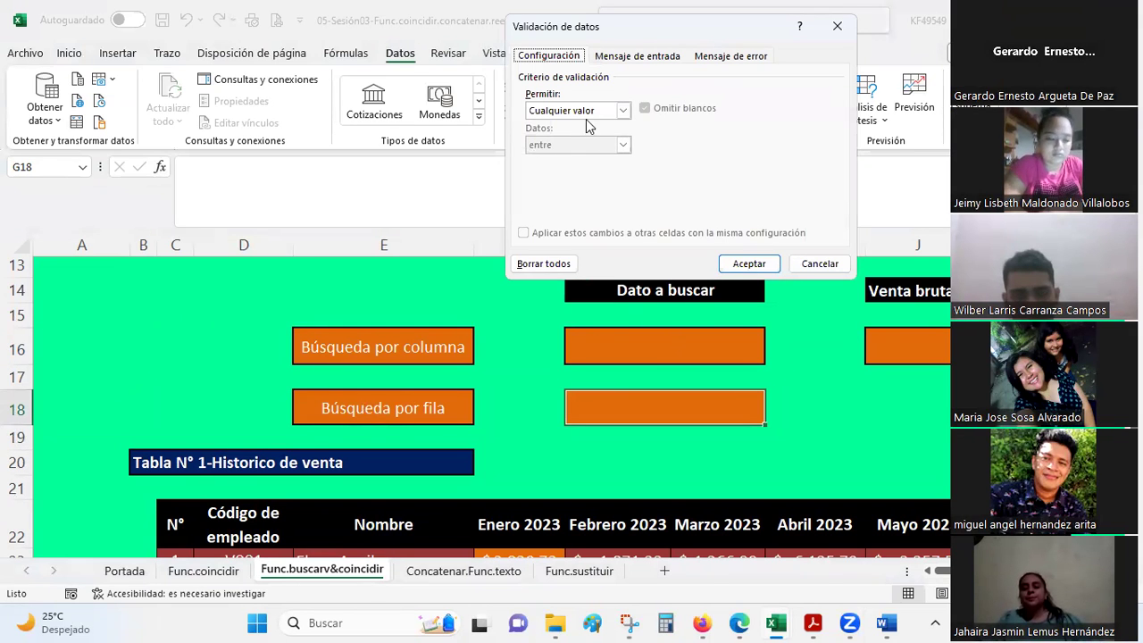
{"action": "left_click", "coordinate": [582, 111]}
{"action": "left_click", "coordinate": [539, 158]}
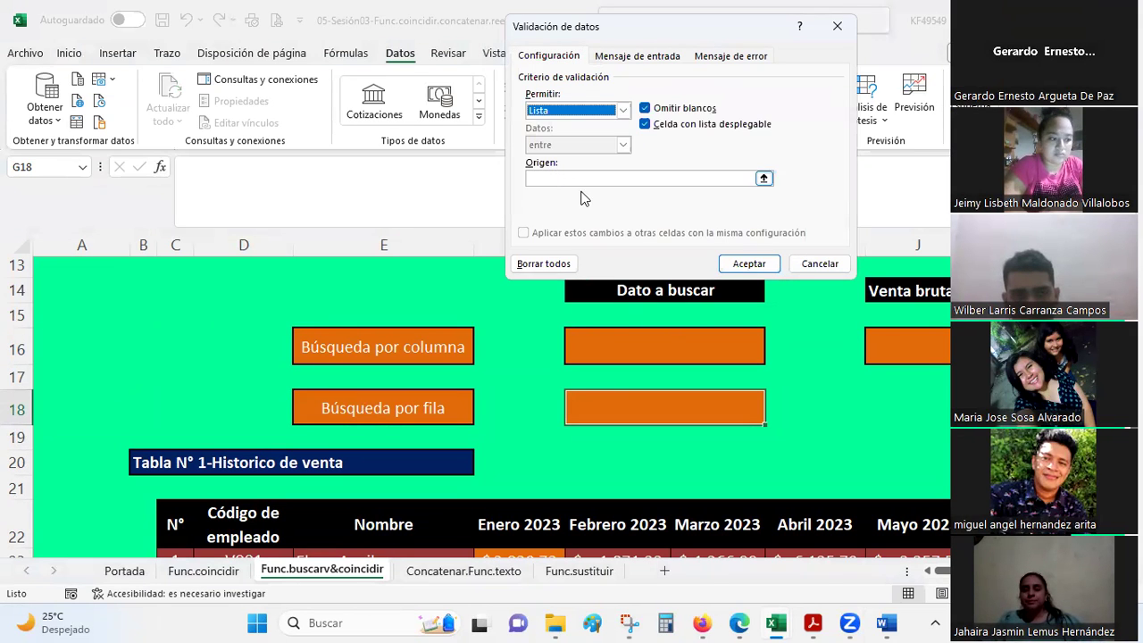
{"action": "left_click", "coordinate": [765, 186]}
{"action": "scroll", "coordinate": [551, 408], "scroll_direction": "down", "scroll_amount": 1}
{"action": "left_click_drag", "start_coordinate": [517, 451], "coordinate": [990, 451]}
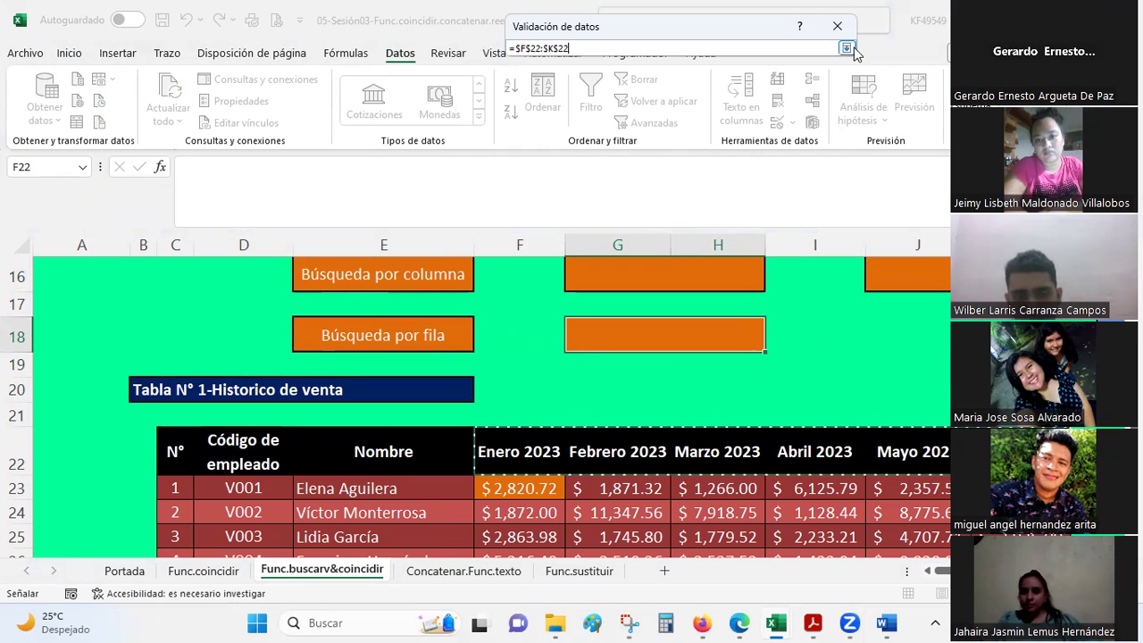
{"action": "left_click", "coordinate": [846, 51]}
{"action": "left_click", "coordinate": [744, 262]}
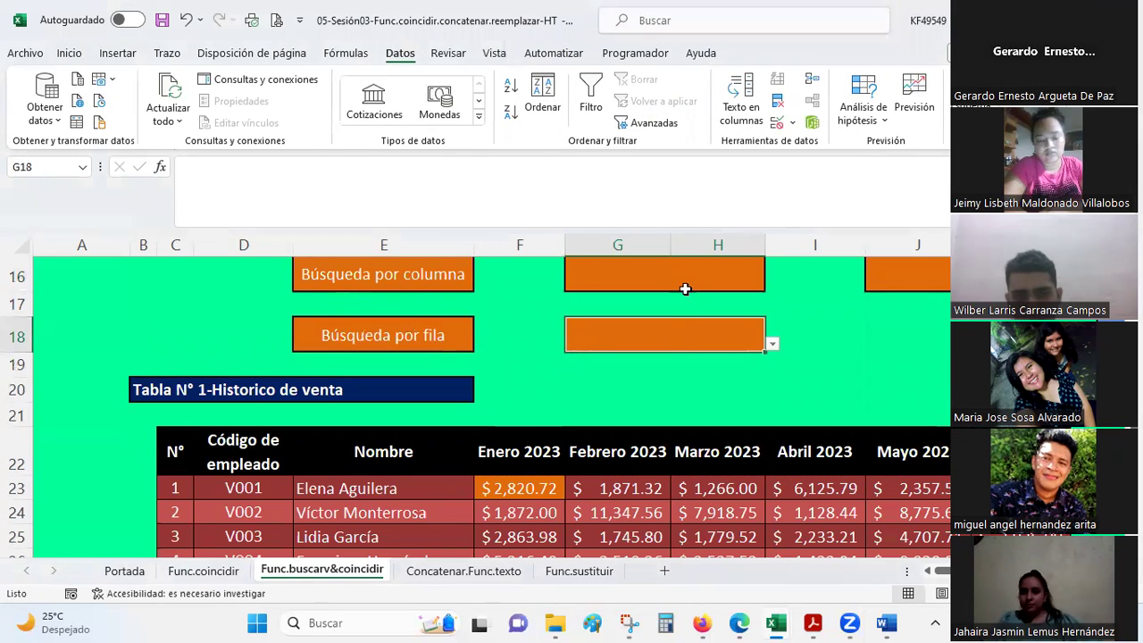
{"action": "left_click", "coordinate": [770, 284]}
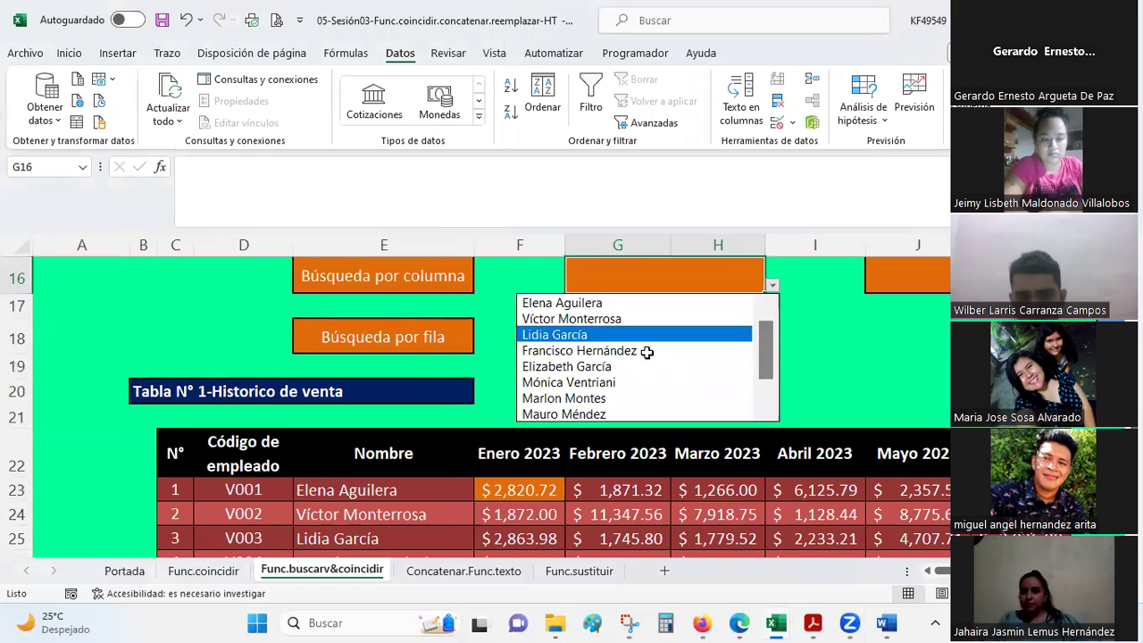
{"action": "left_click", "coordinate": [679, 331]}
{"action": "left_click", "coordinate": [701, 335]}
{"action": "left_click", "coordinate": [772, 345]}
{"action": "left_click", "coordinate": [554, 409]}
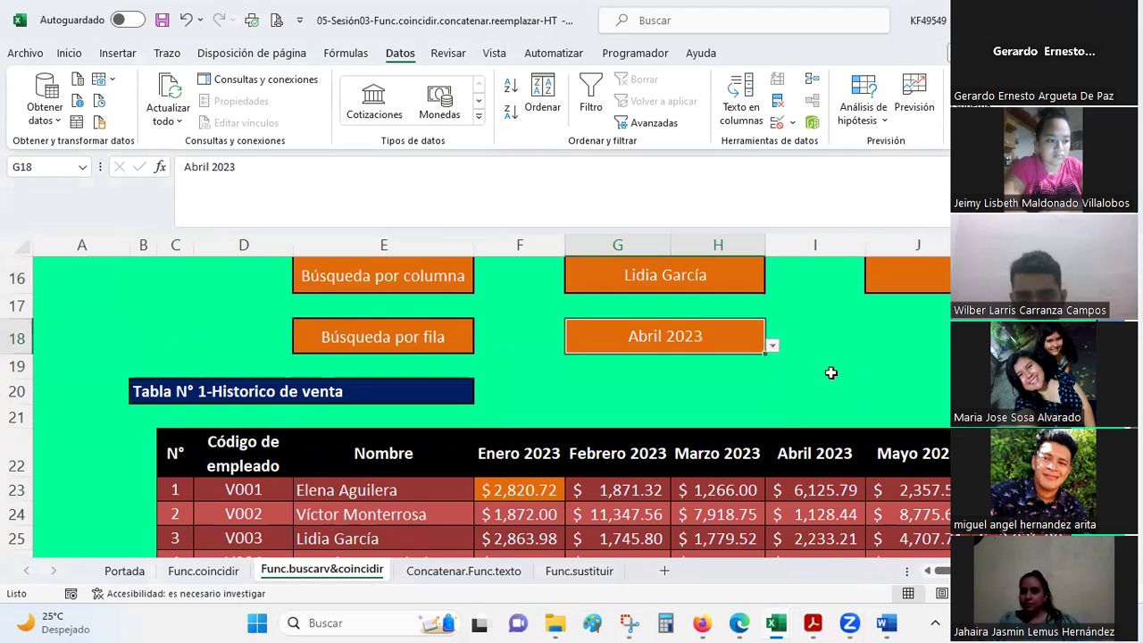
Review the chosen name in G16, month in G18 and the result cell J16
{"action": "scroll", "coordinate": [668, 359], "scroll_direction": "up", "scroll_amount": 1}
{"action": "left_click", "coordinate": [638, 350]}
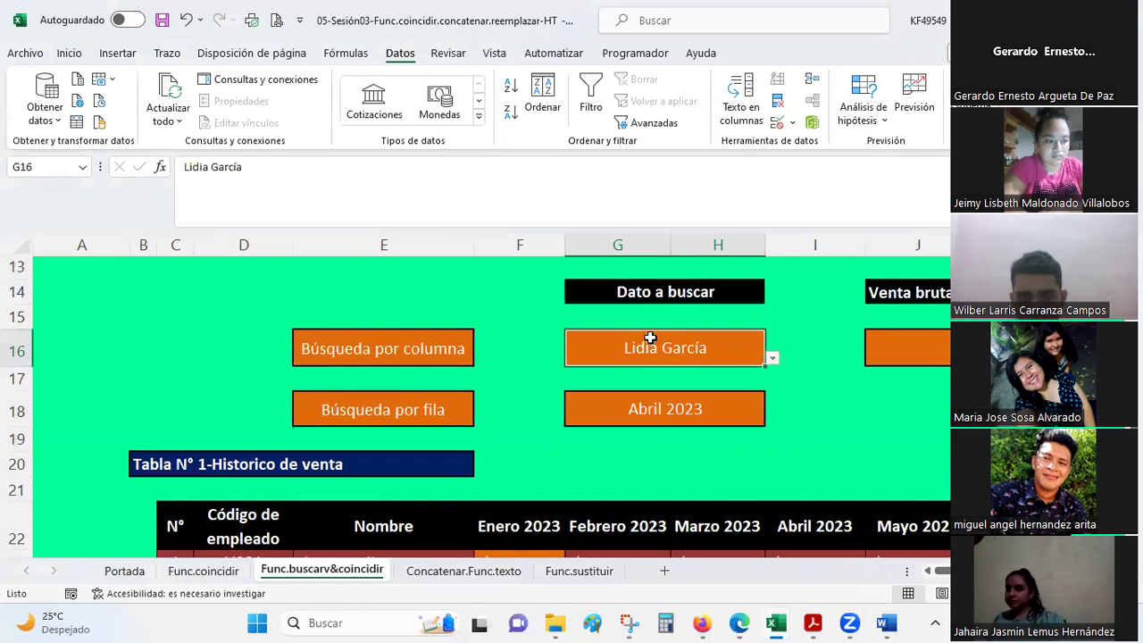
{"action": "left_click", "coordinate": [639, 409]}
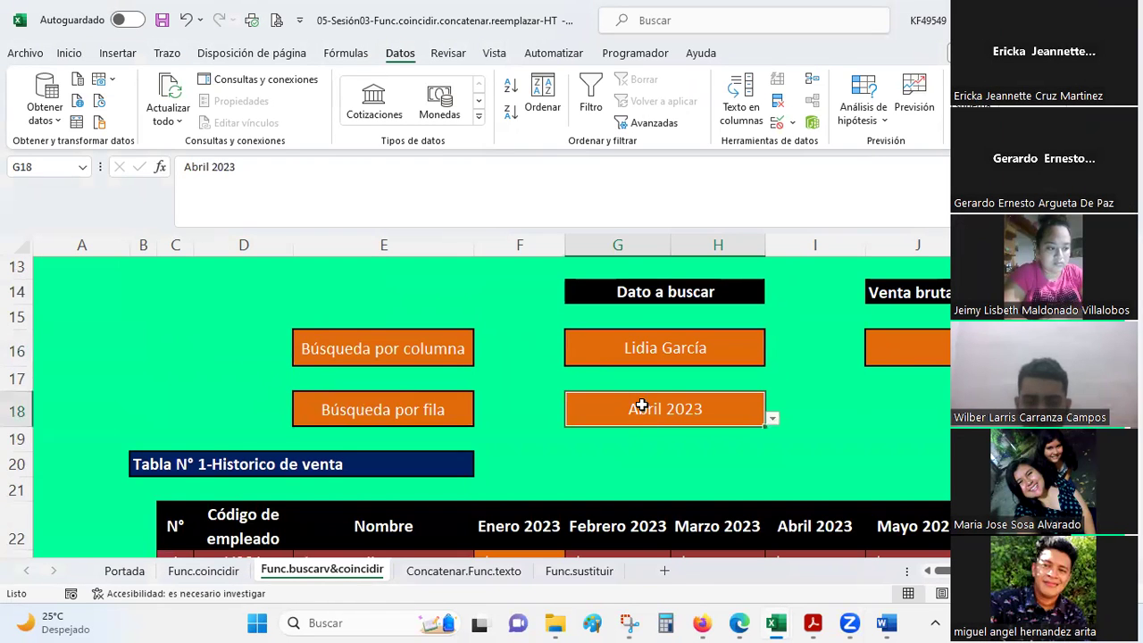
{"action": "left_click", "coordinate": [873, 347]}
{"action": "left_click", "coordinate": [687, 350]}
{"action": "left_click", "coordinate": [680, 393]}
{"action": "left_click", "coordinate": [669, 341]}
{"action": "left_click", "coordinate": [661, 396]}
{"action": "left_click", "coordinate": [651, 340]}
{"action": "left_click", "coordinate": [658, 408]}
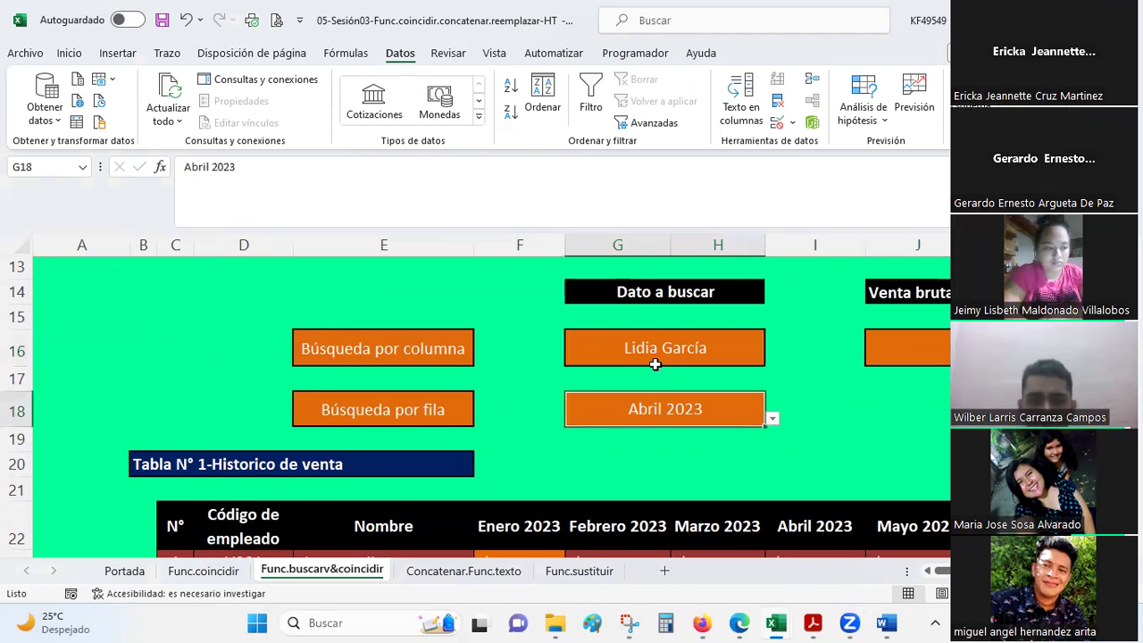
{"action": "left_click", "coordinate": [646, 343]}
{"action": "left_click", "coordinate": [660, 406]}
In J16, insert BUSCARV via fx and set Valor_buscado to $G$16
{"action": "left_click", "coordinate": [898, 365]}
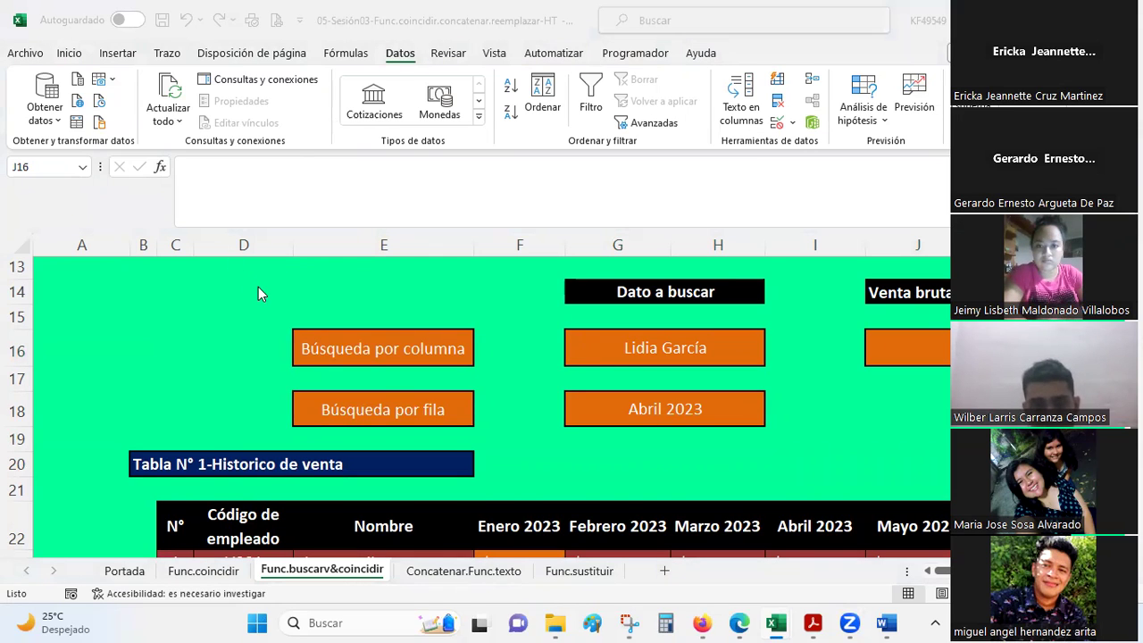
{"action": "left_click", "coordinate": [161, 169]}
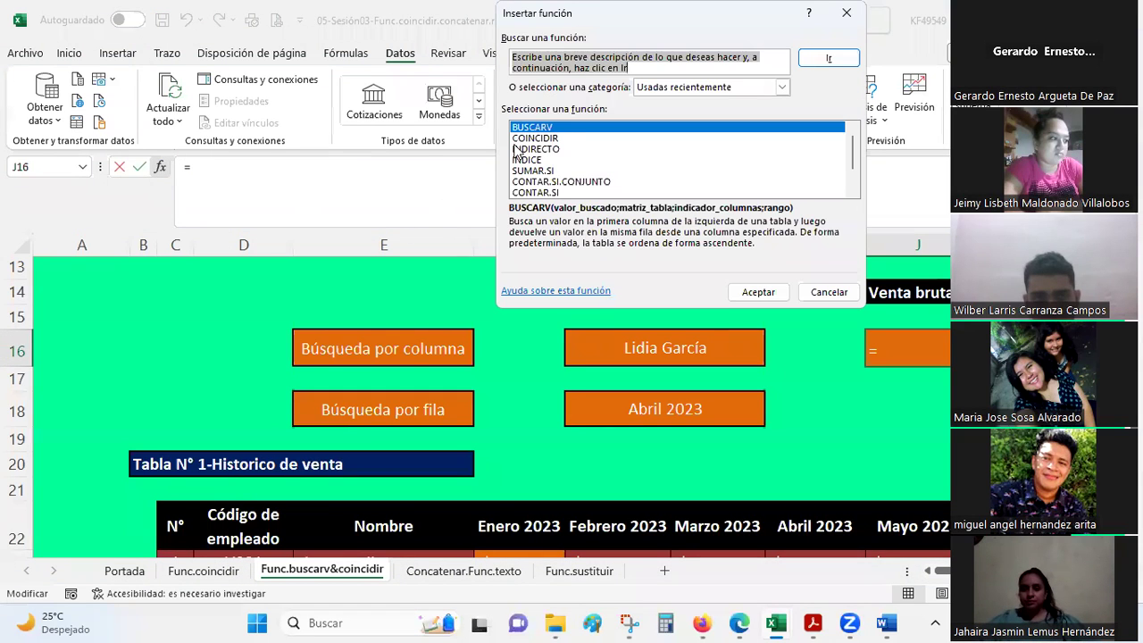
{"action": "double_click", "coordinate": [548, 129]}
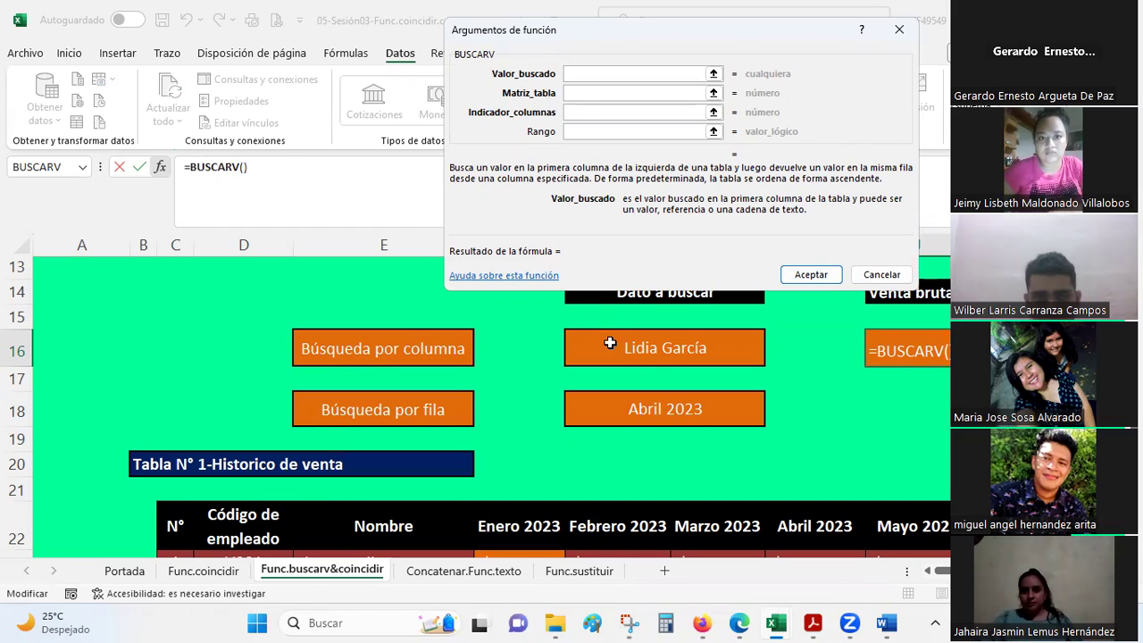
{"action": "left_click", "coordinate": [652, 350]}
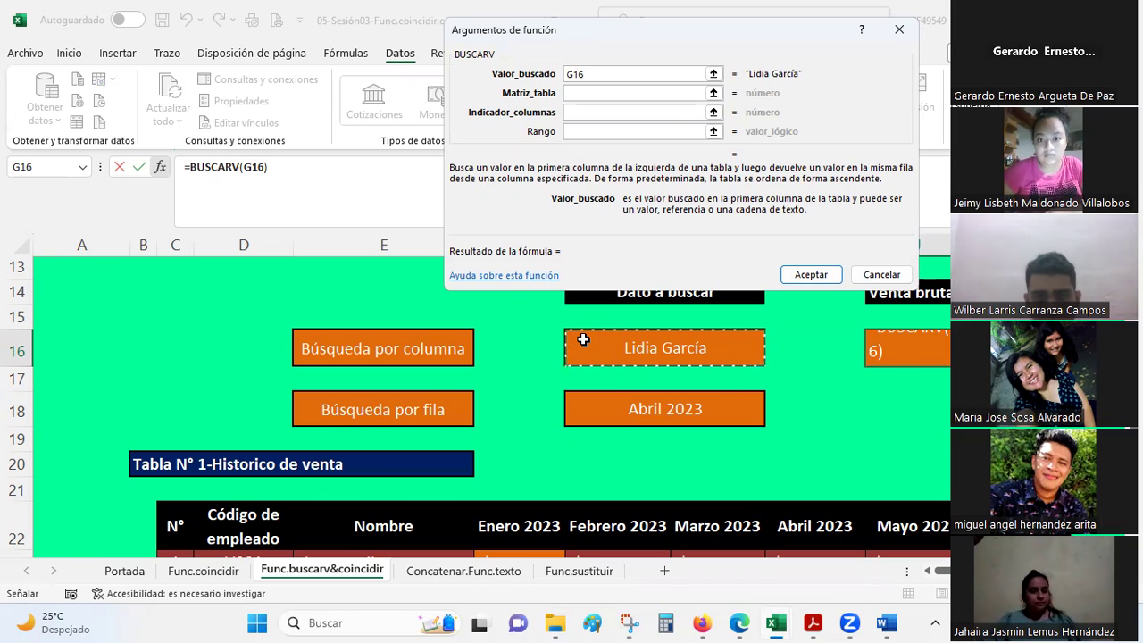
{"action": "key", "text": "F4"}
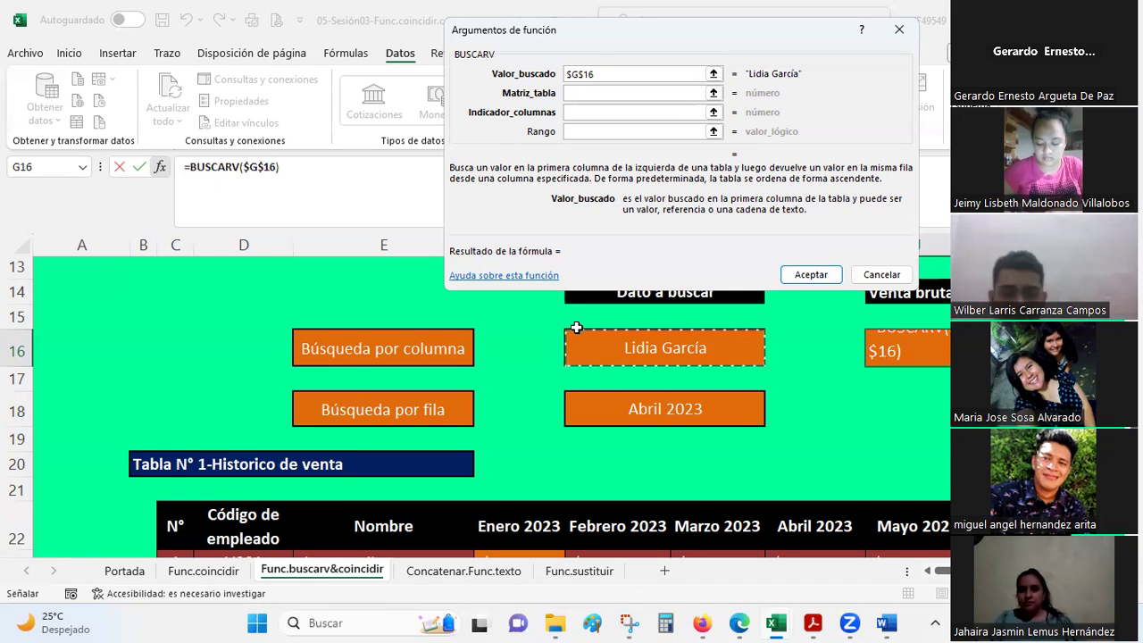
{"action": "left_click", "coordinate": [571, 91]}
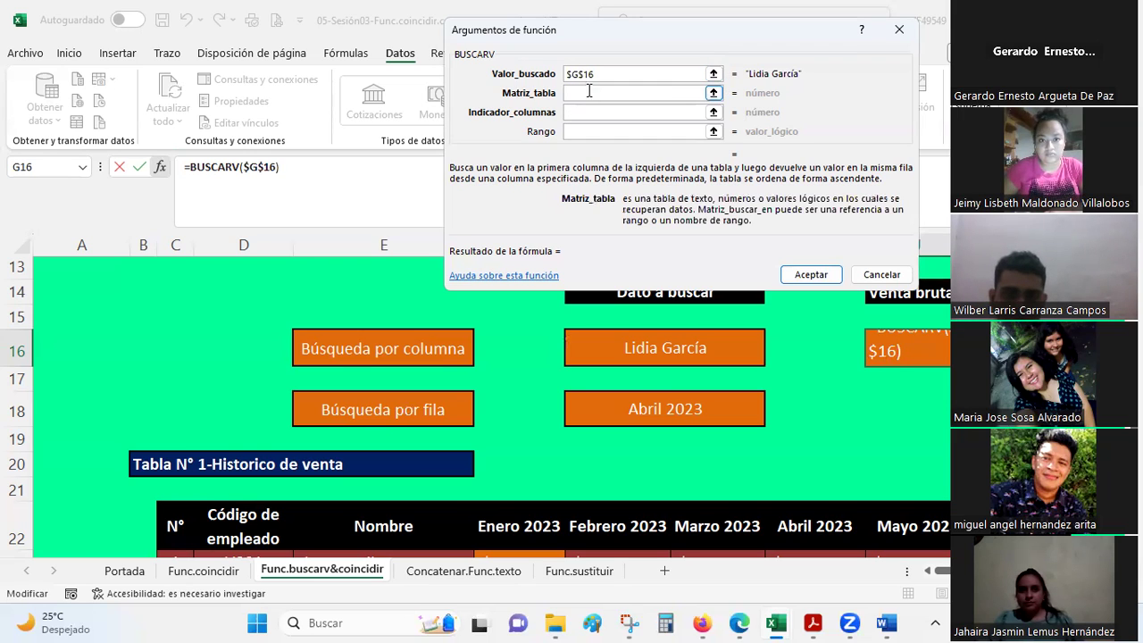
{"action": "left_click", "coordinate": [584, 74]}
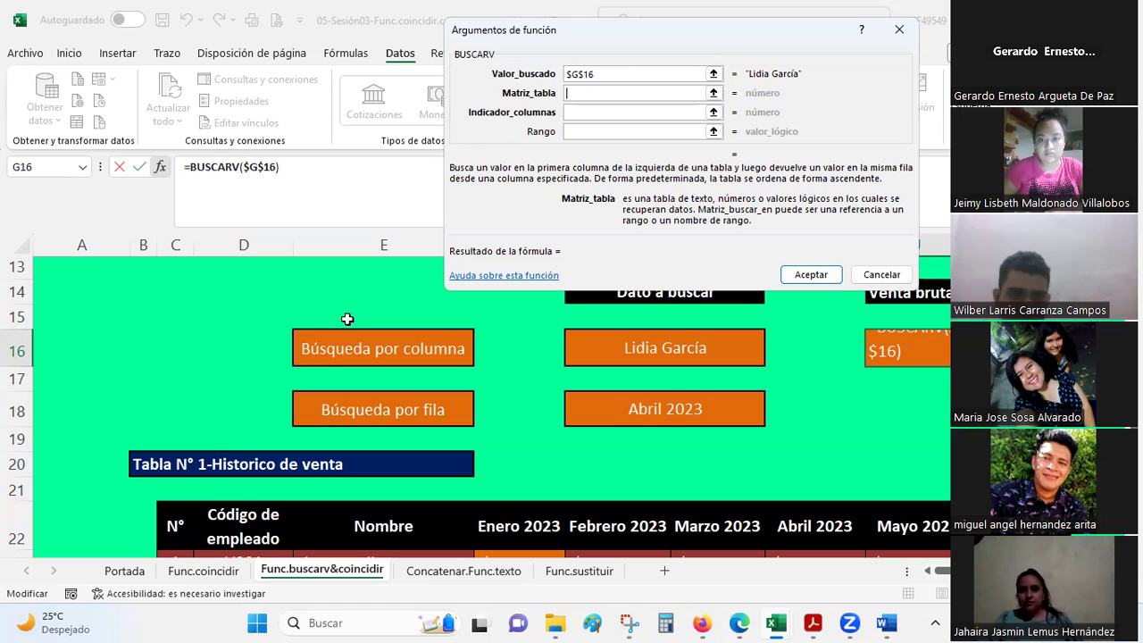
{"action": "scroll", "coordinate": [347, 318], "scroll_direction": "down", "scroll_amount": 2}
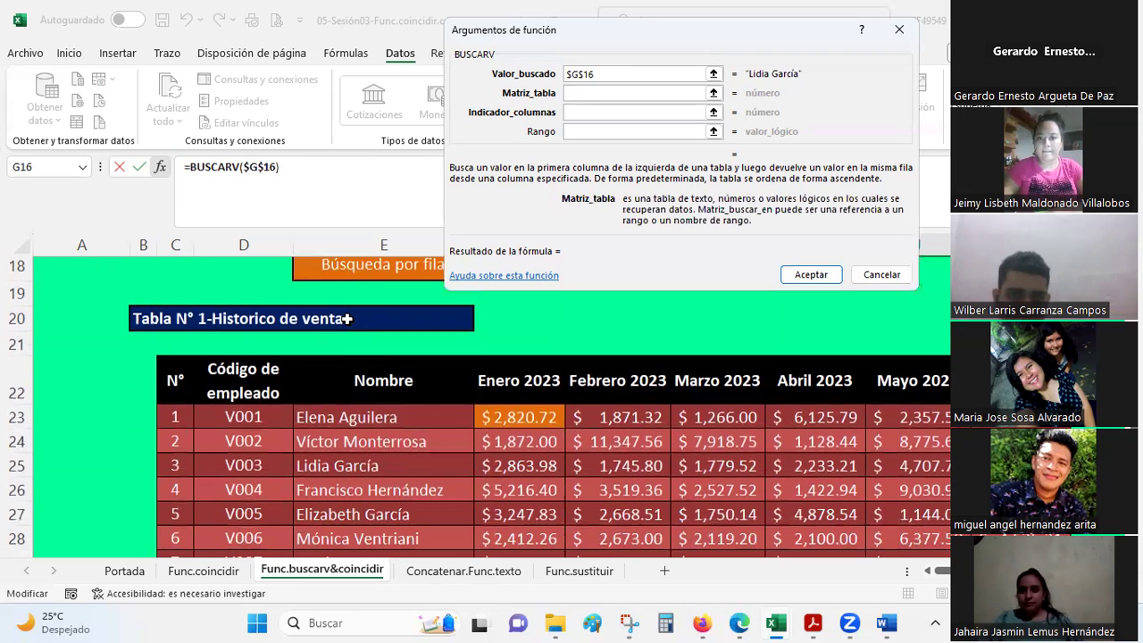
{"action": "scroll", "coordinate": [295, 319], "scroll_direction": "down", "scroll_amount": 1}
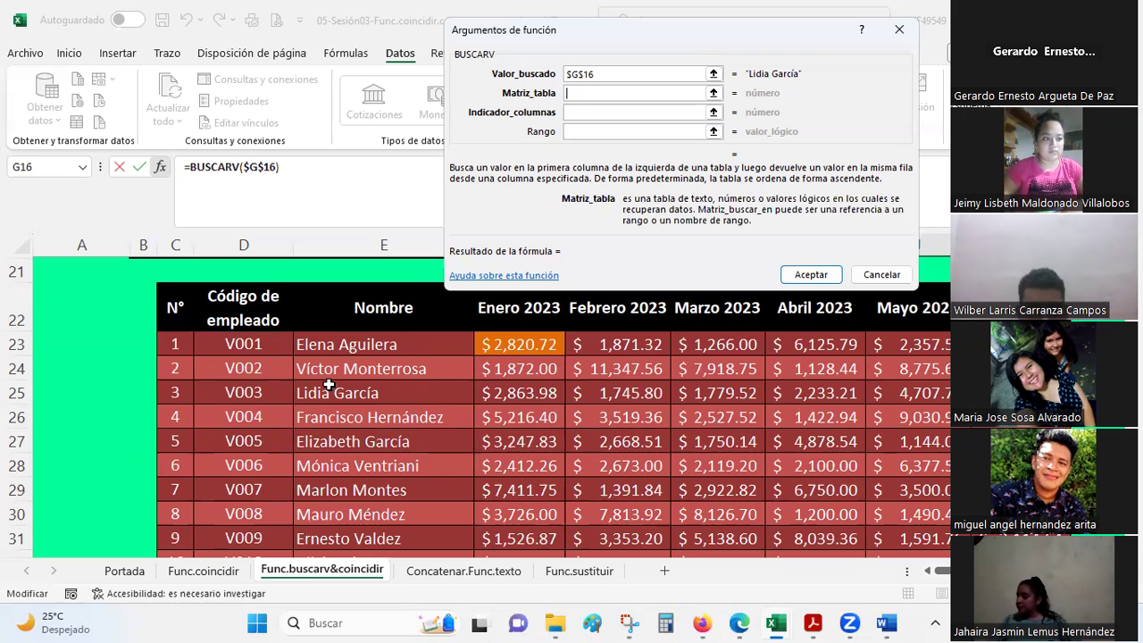
Drag-select E22:K32 as Matriz_tabla and lock it with F4 as $E$22:$K$32
{"action": "left_click_drag", "start_coordinate": [352, 304], "coordinate": [919, 560]}
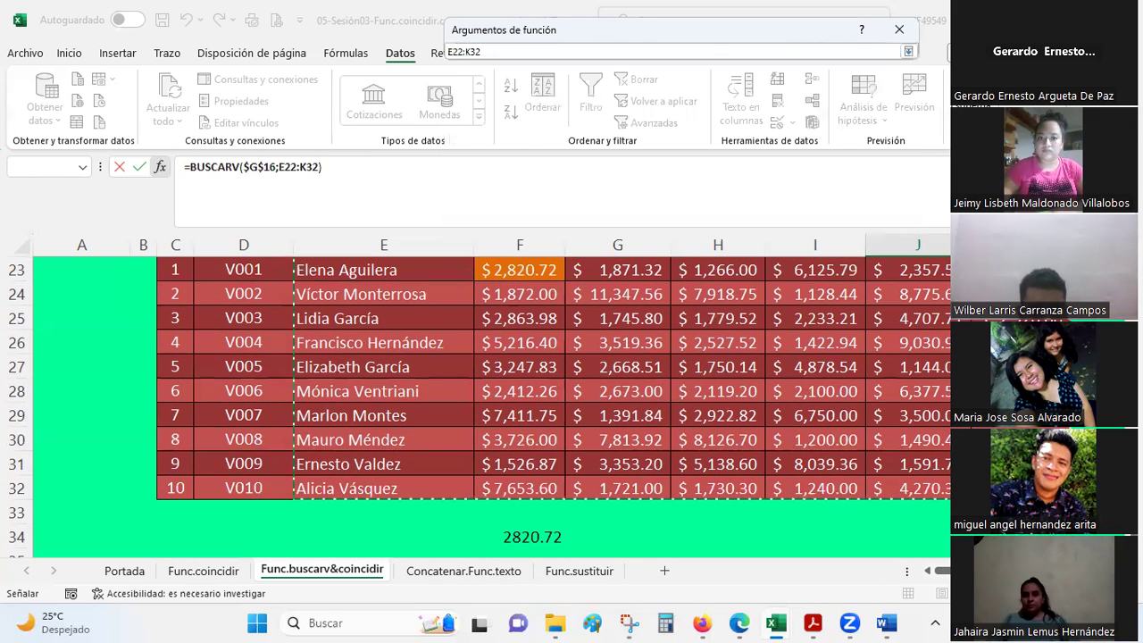
{"action": "left_click_drag", "start_coordinate": [946, 487], "coordinate": [947, 487]}
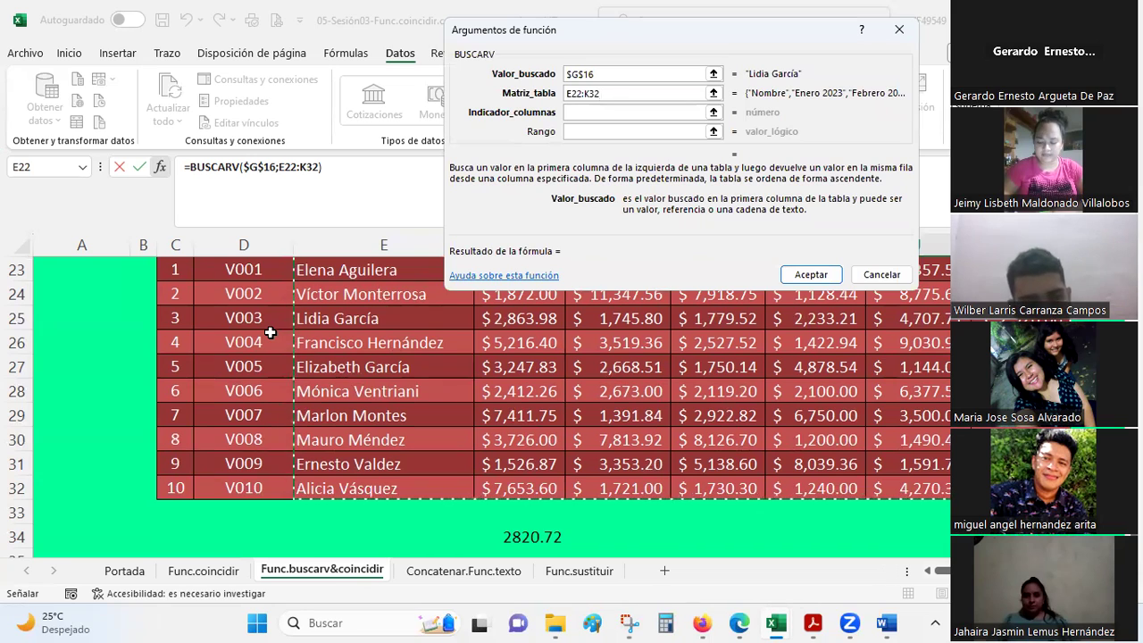
{"action": "key", "text": "F4"}
{"action": "scroll", "coordinate": [363, 294], "scroll_direction": "up", "scroll_amount": 4}
{"action": "scroll", "coordinate": [434, 358], "scroll_direction": "down", "scroll_amount": 2}
{"action": "scroll", "coordinate": [434, 358], "scroll_direction": "down", "scroll_amount": 1}
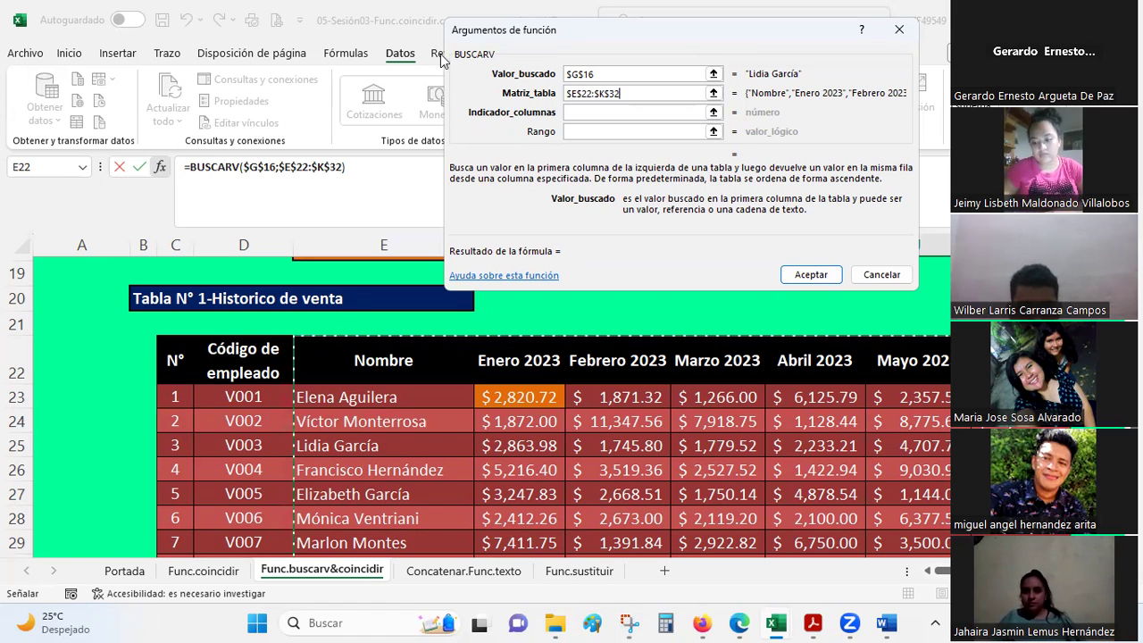
{"action": "left_click", "coordinate": [585, 113]}
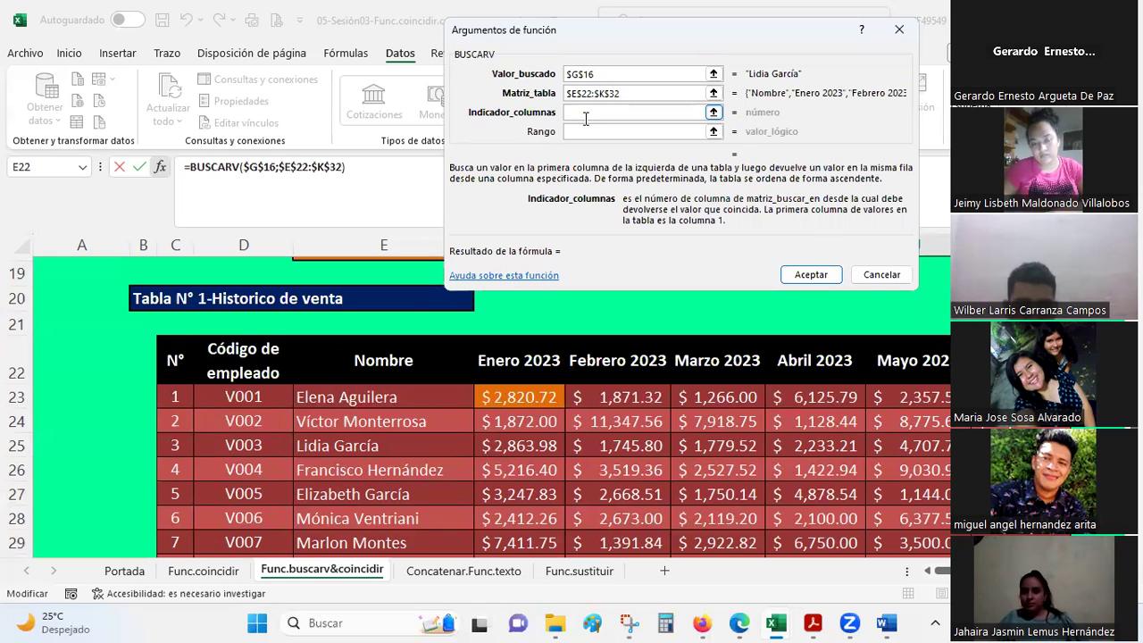
Start Indicador_columnas as coincidir($G$18; using the month cell G18 made absolute
{"action": "type", "text": "coincidir"}
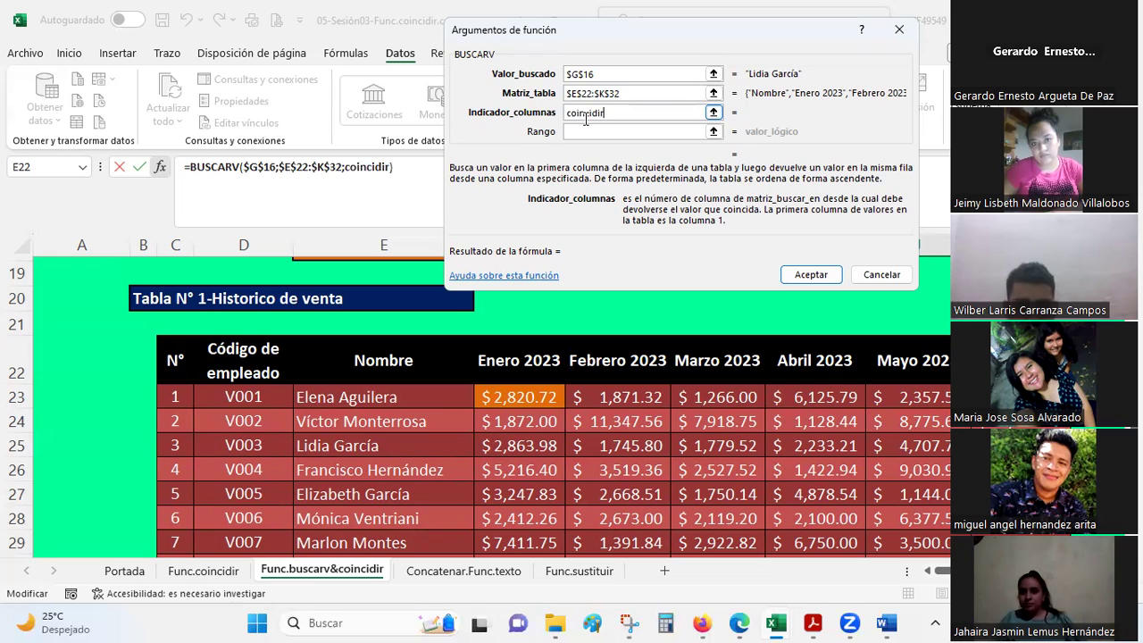
{"action": "key", "text": "Tab"}
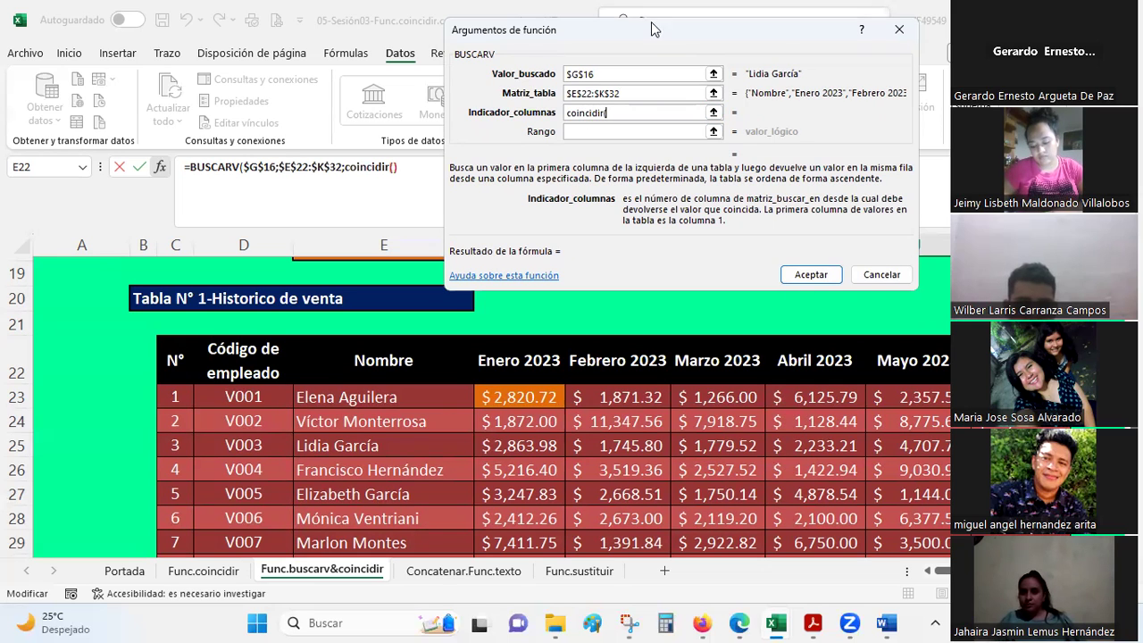
{"action": "left_click_drag", "start_coordinate": [569, 51], "coordinate": [547, 35]}
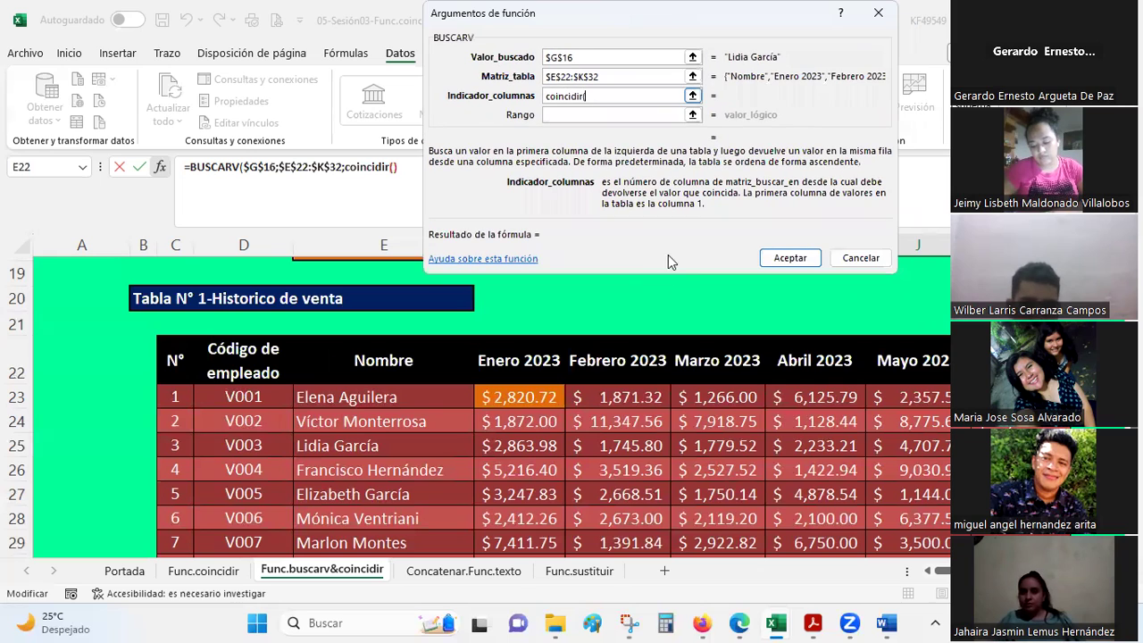
{"action": "scroll", "coordinate": [742, 353], "scroll_direction": "up", "scroll_amount": 2}
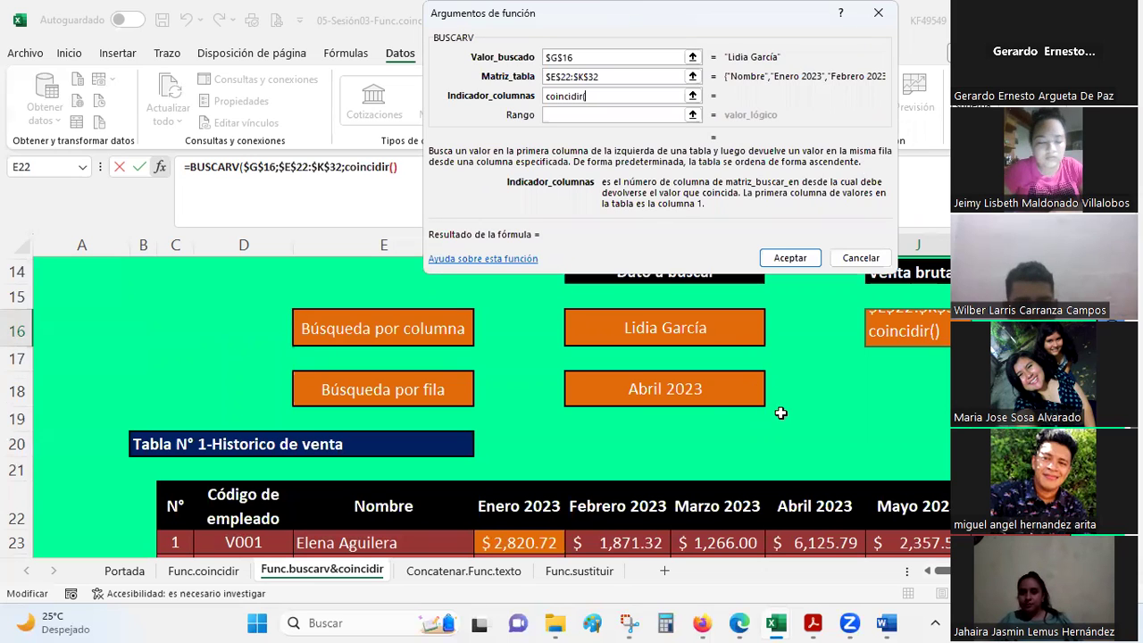
{"action": "left_click", "coordinate": [674, 392]}
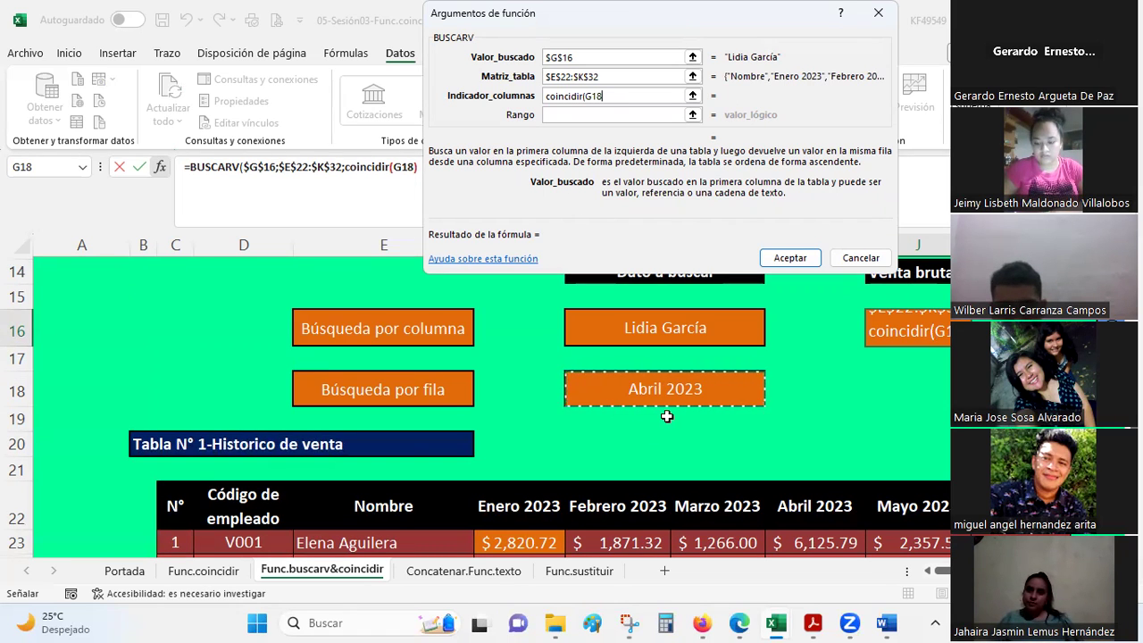
{"action": "key", "text": "F4"}
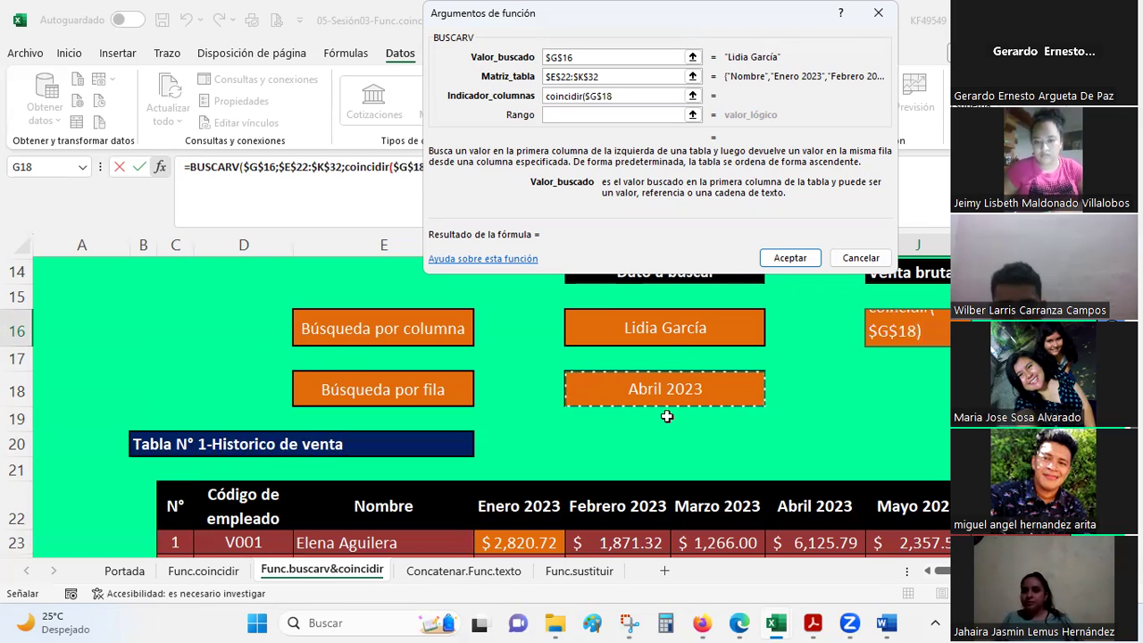
{"action": "type", "text": ";"}
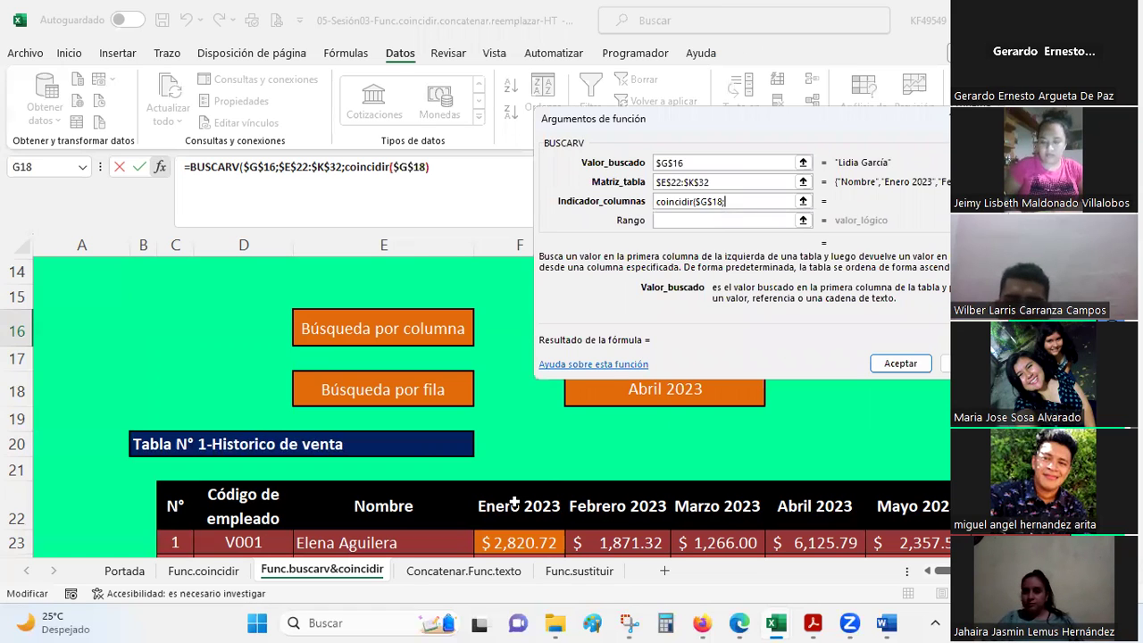
Finish COINCIDIR with $F$22:$K$22 and 0, set Rango to falso, and confirm
{"action": "left_click_drag", "start_coordinate": [514, 503], "coordinate": [938, 505]}
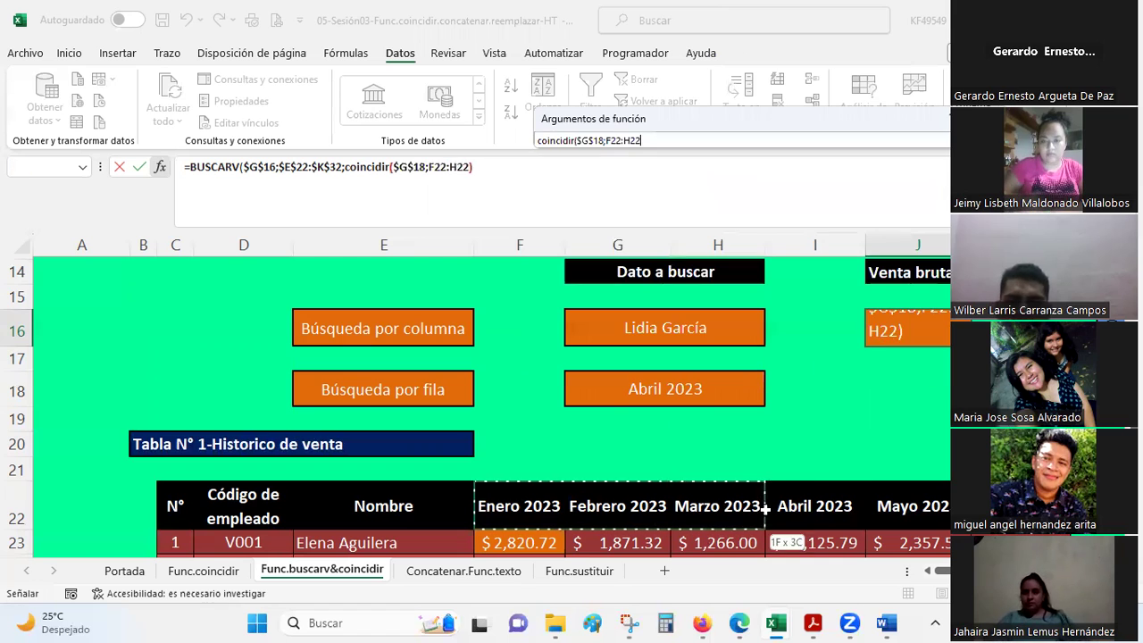
{"action": "key", "text": "F4"}
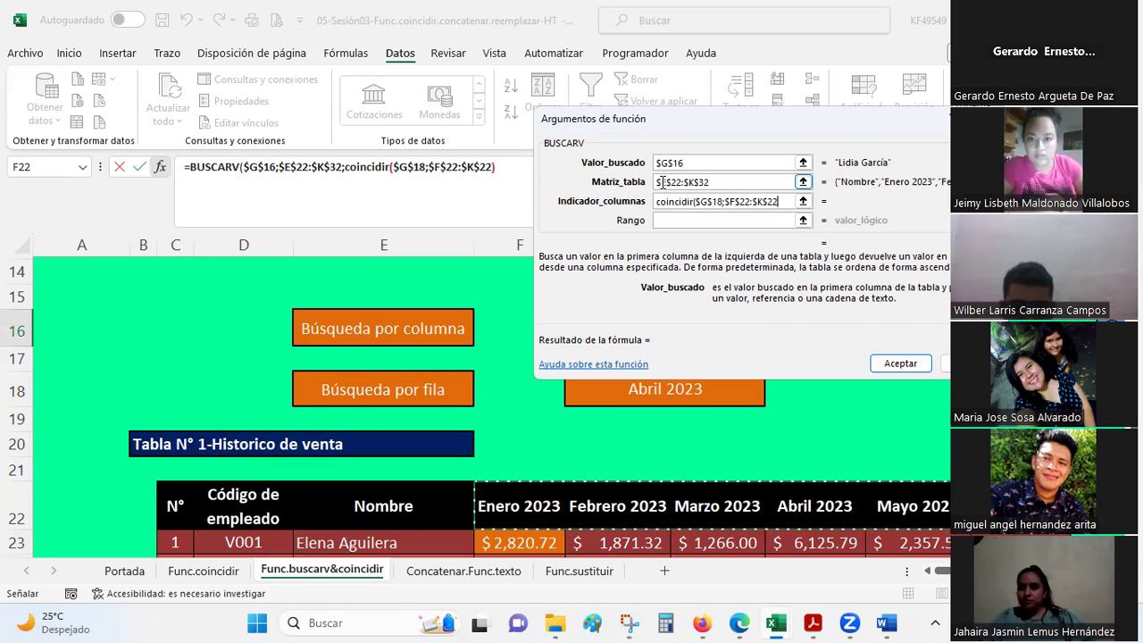
{"action": "type", "text": ";"}
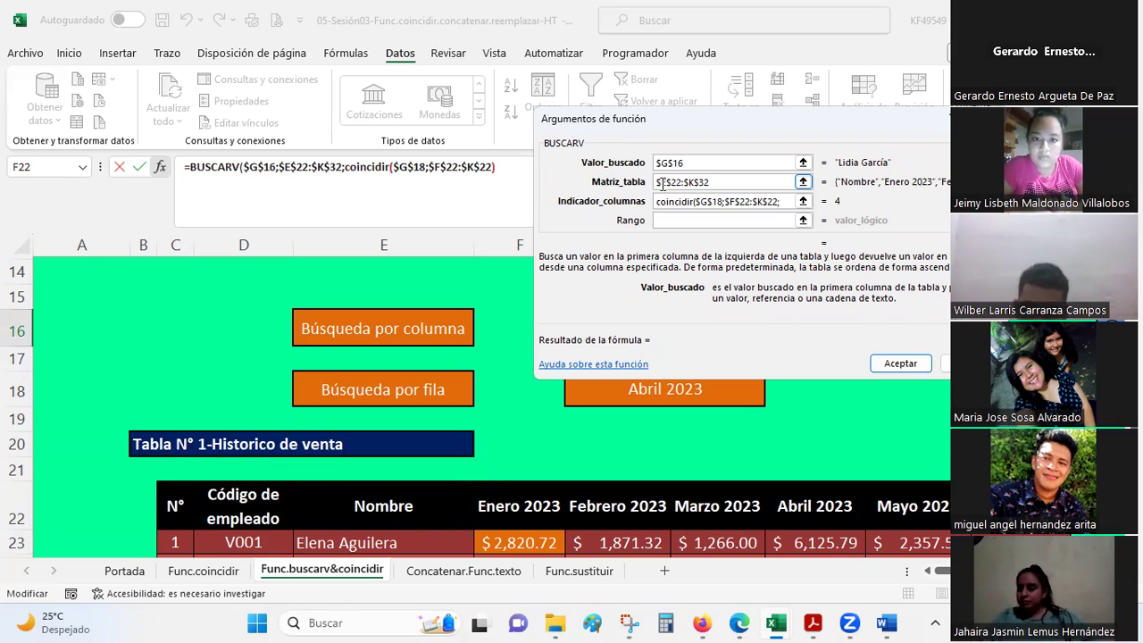
{"action": "type", "text": "0)"}
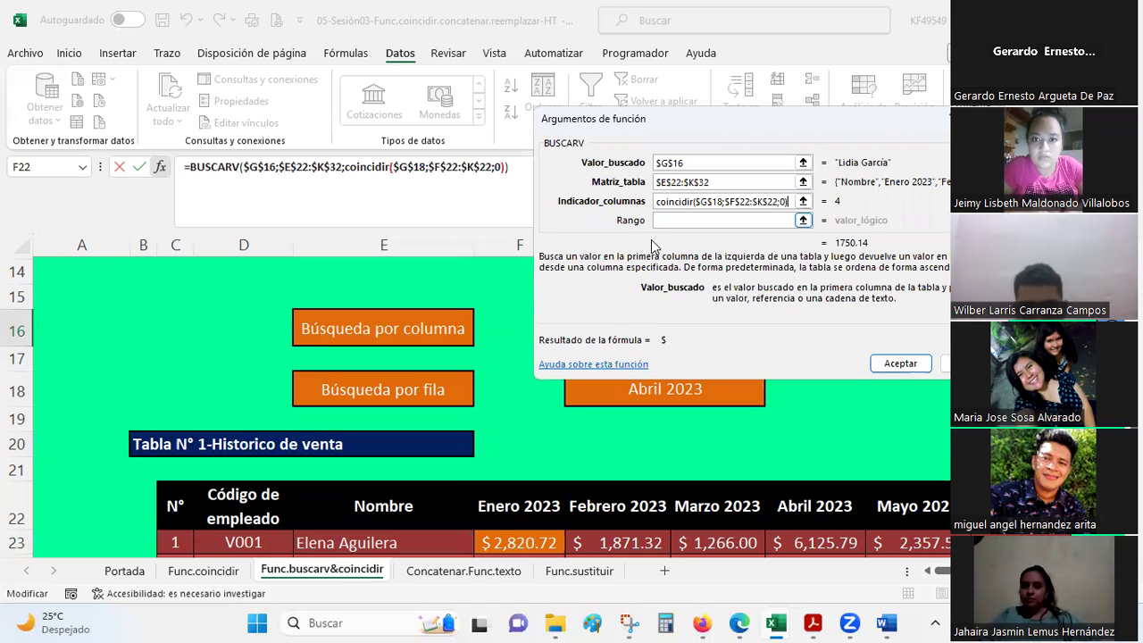
{"action": "left_click", "coordinate": [668, 219]}
{"action": "type", "text": "fa"}
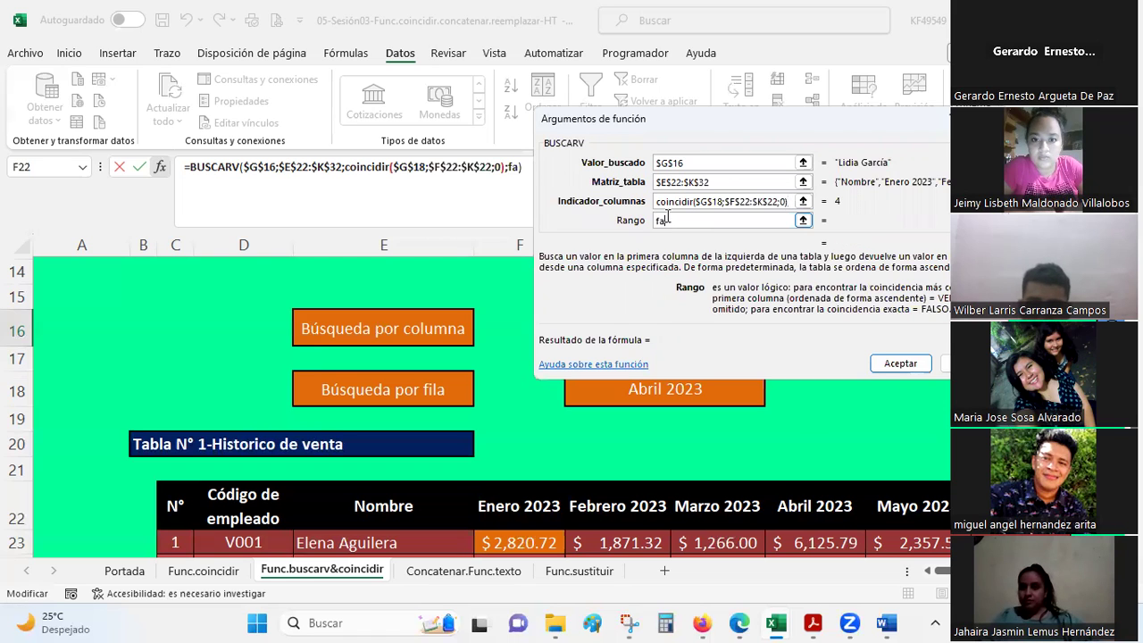
{"action": "type", "text": "lso"}
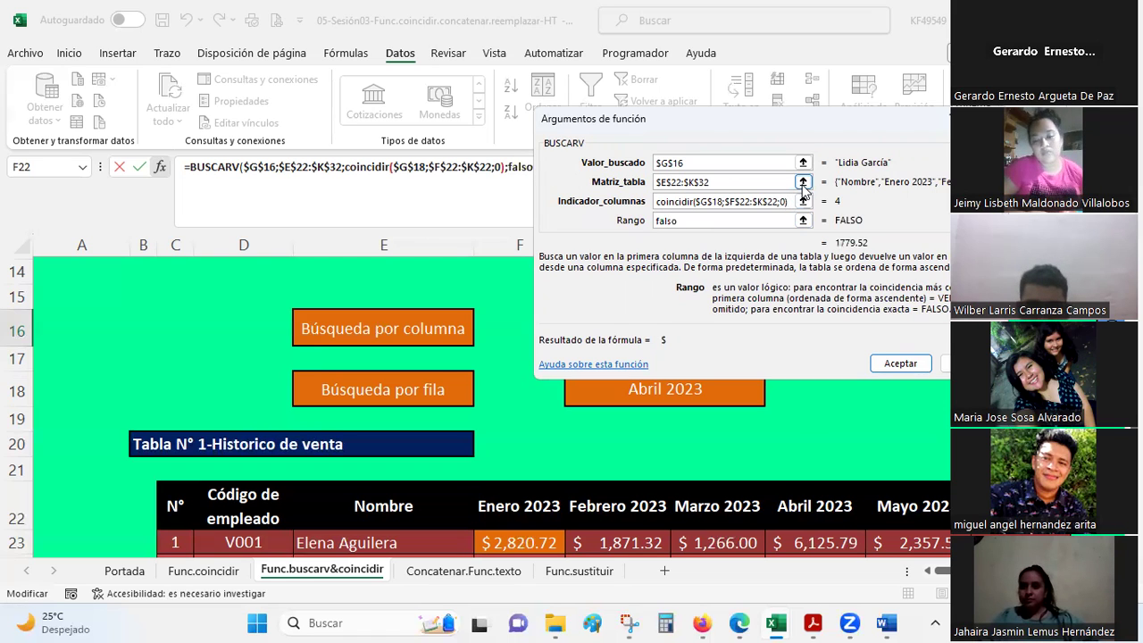
{"action": "left_click", "coordinate": [888, 366]}
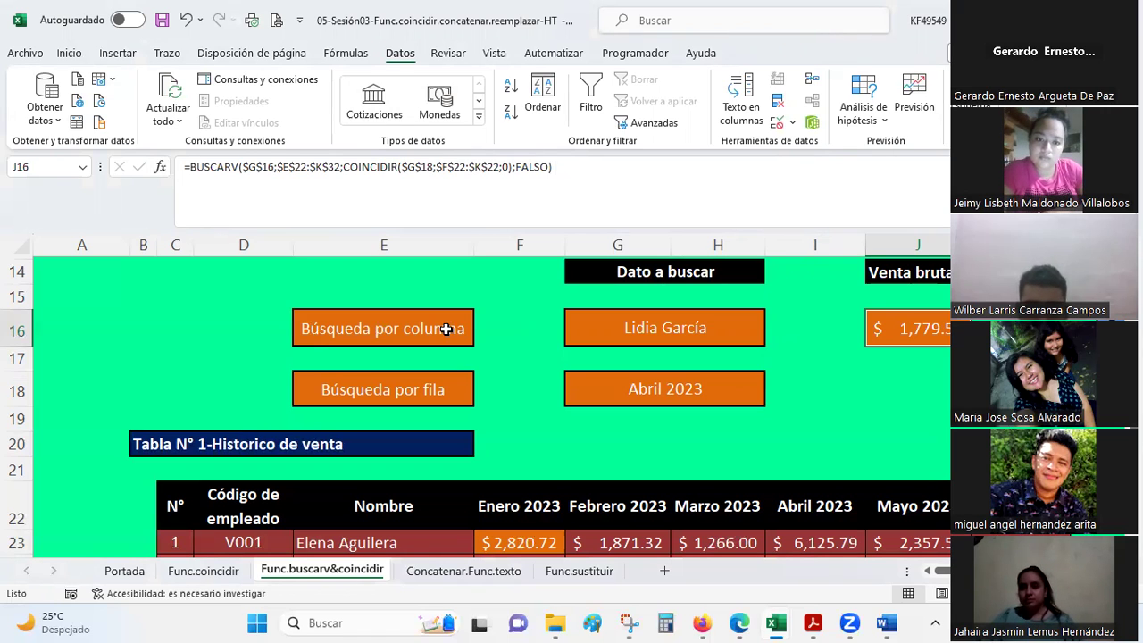
{"action": "scroll", "coordinate": [444, 324], "scroll_direction": "down", "scroll_amount": 1}
{"action": "scroll", "coordinate": [443, 326], "scroll_direction": "up", "scroll_amount": 1}
{"action": "scroll", "coordinate": [441, 321], "scroll_direction": "down", "scroll_amount": 2}
{"action": "scroll", "coordinate": [591, 317], "scroll_direction": "up", "scroll_amount": 1}
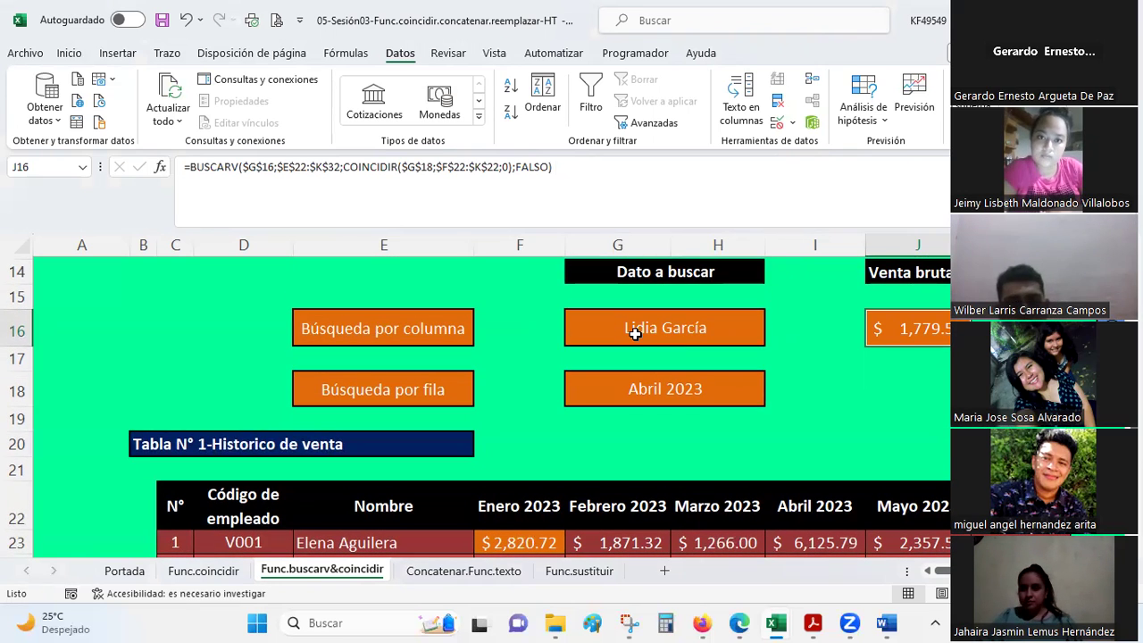
{"action": "left_click", "coordinate": [641, 327]}
{"action": "scroll", "coordinate": [505, 375], "scroll_direction": "down", "scroll_amount": 1}
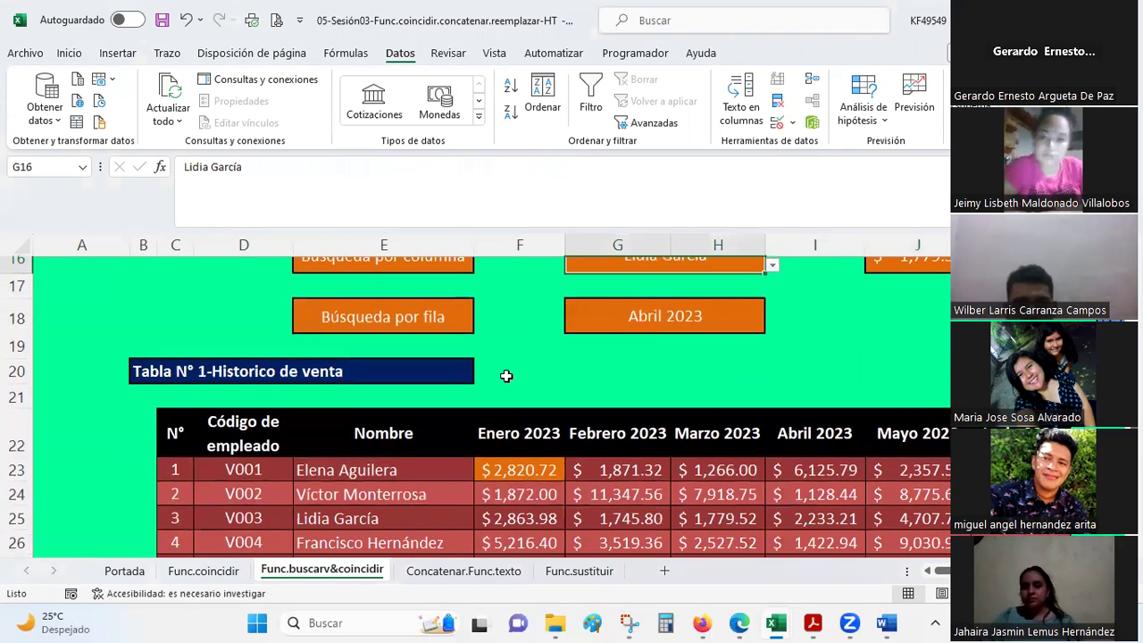
{"action": "left_click", "coordinate": [417, 523]}
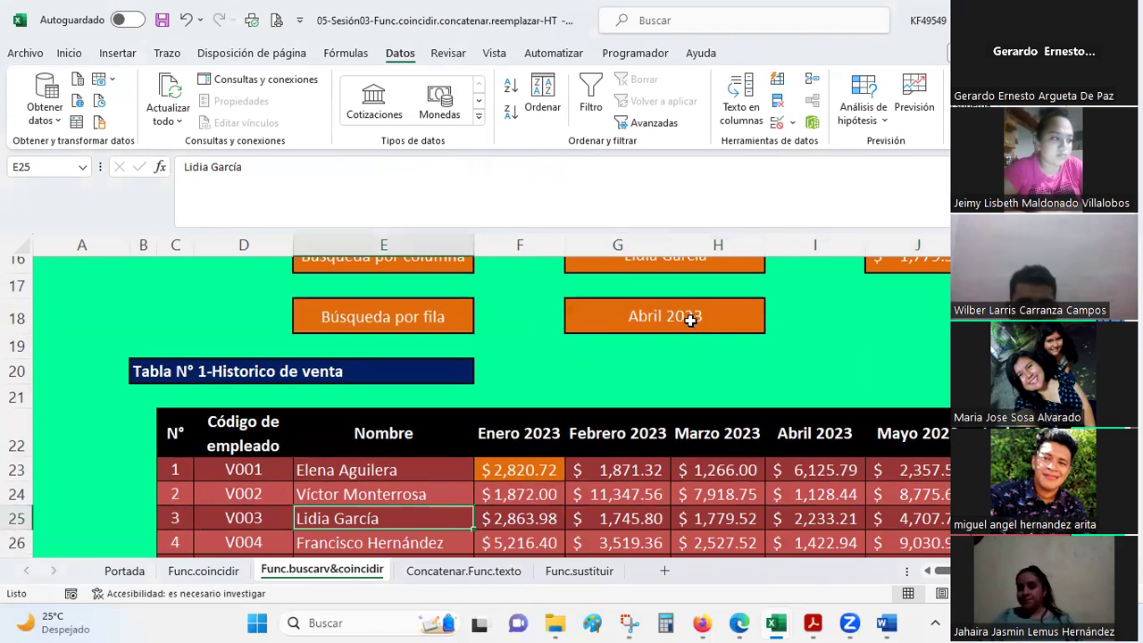
{"action": "left_click", "coordinate": [812, 518], "text": "ctrl"}
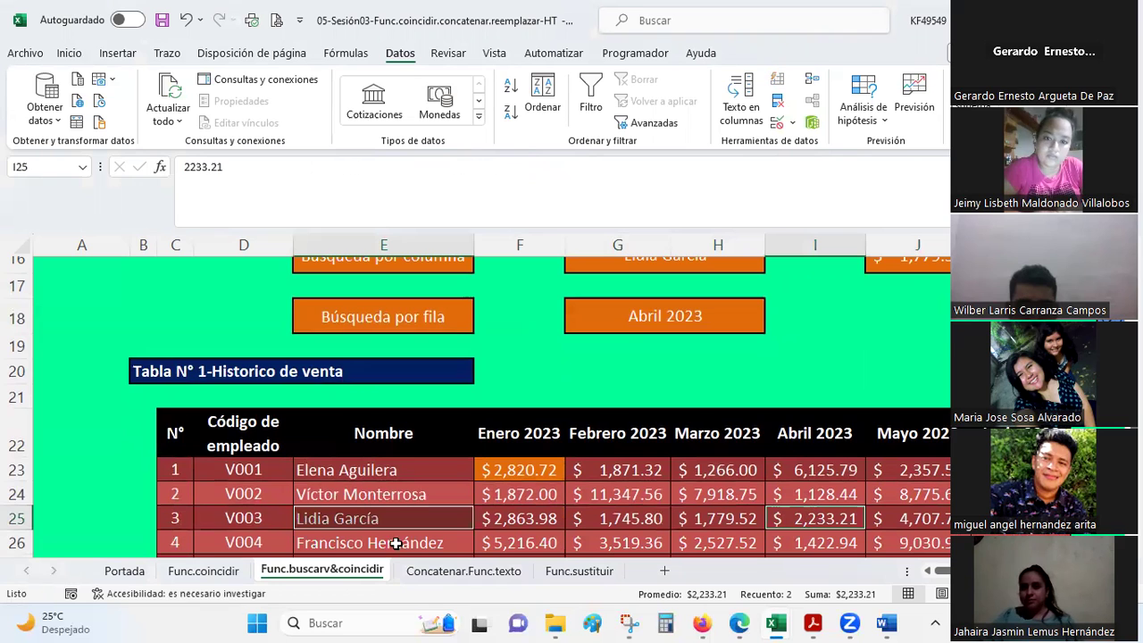
{"action": "scroll", "coordinate": [877, 437], "scroll_direction": "up", "scroll_amount": 1}
{"action": "scroll", "coordinate": [876, 437], "scroll_direction": "down", "scroll_amount": 1}
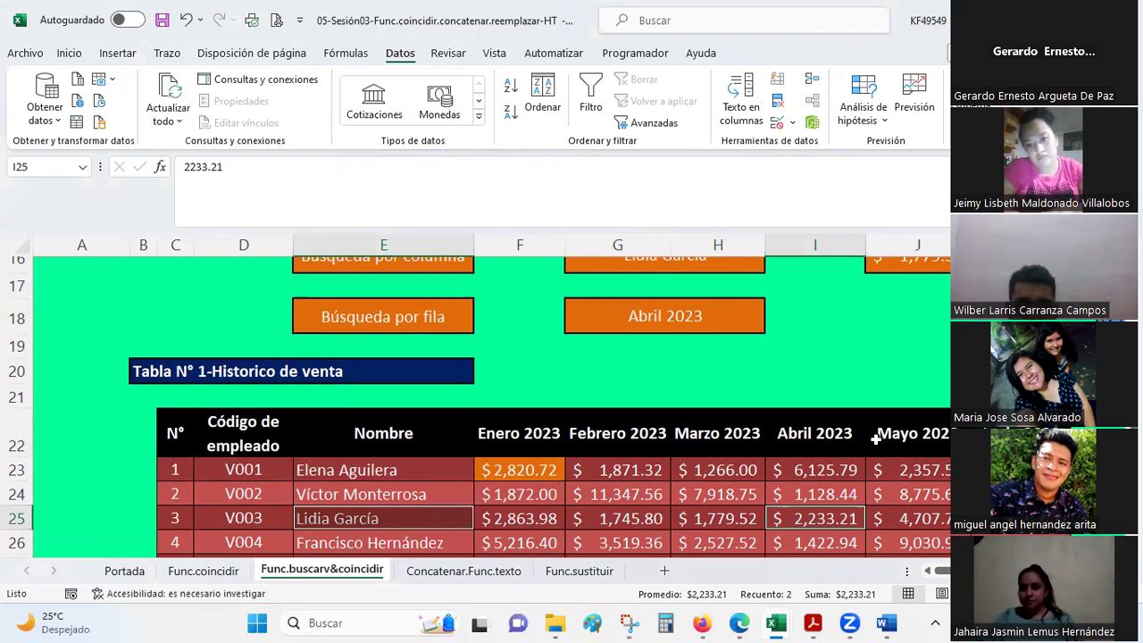
{"action": "scroll", "coordinate": [876, 438], "scroll_direction": "up", "scroll_amount": 1}
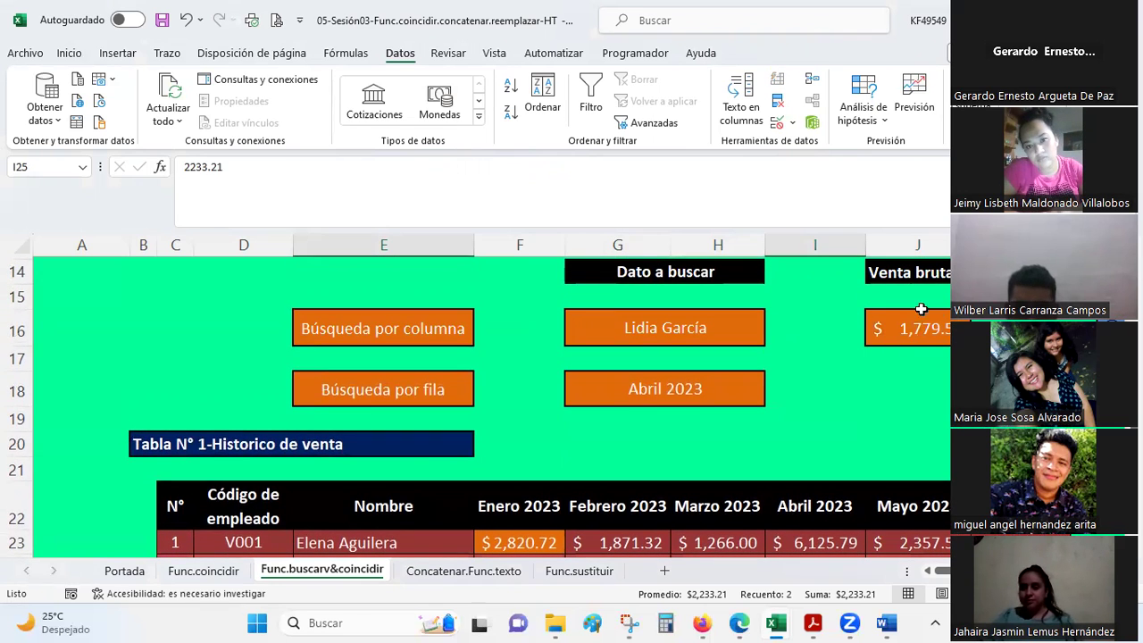
{"action": "scroll", "coordinate": [909, 327], "scroll_direction": "down", "scroll_amount": 1}
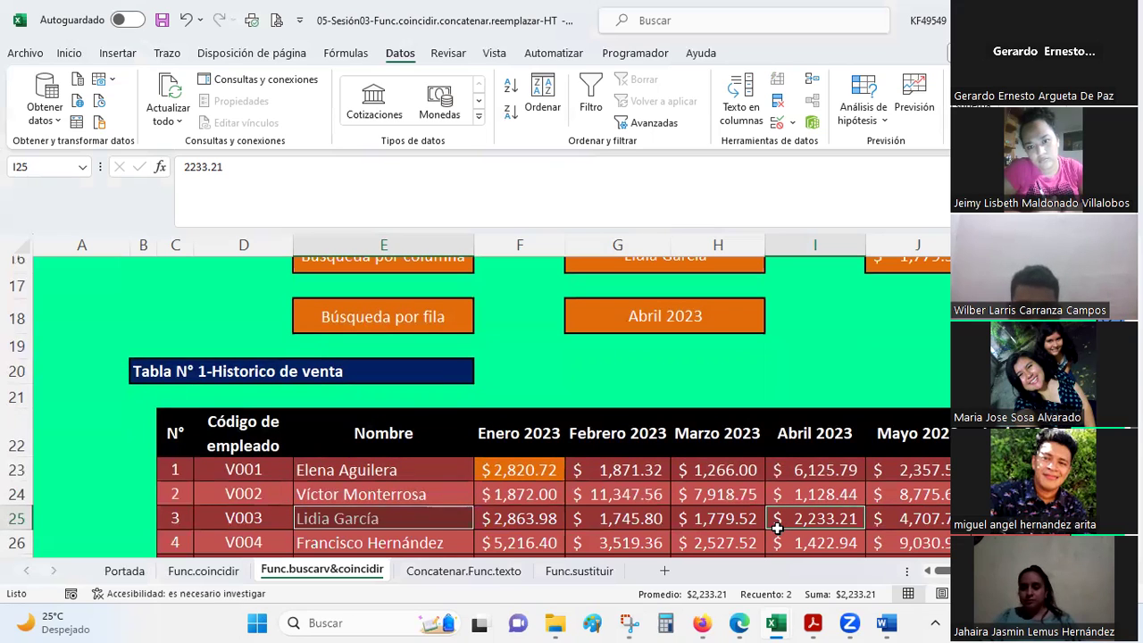
{"action": "scroll", "coordinate": [897, 379], "scroll_direction": "up", "scroll_amount": 1}
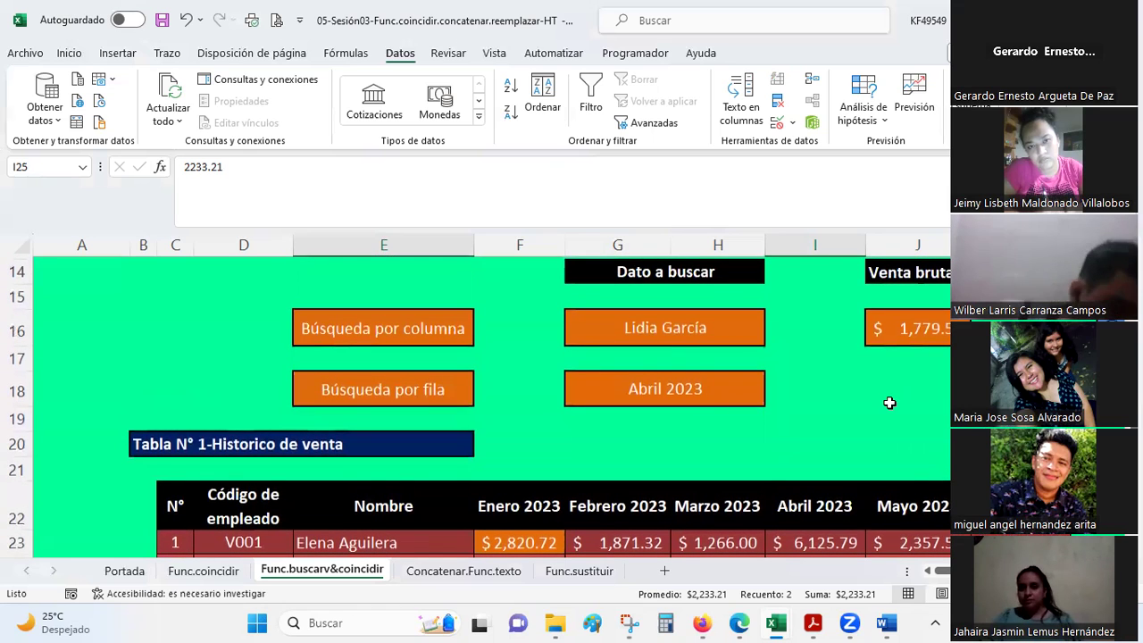
{"action": "left_click", "coordinate": [932, 337]}
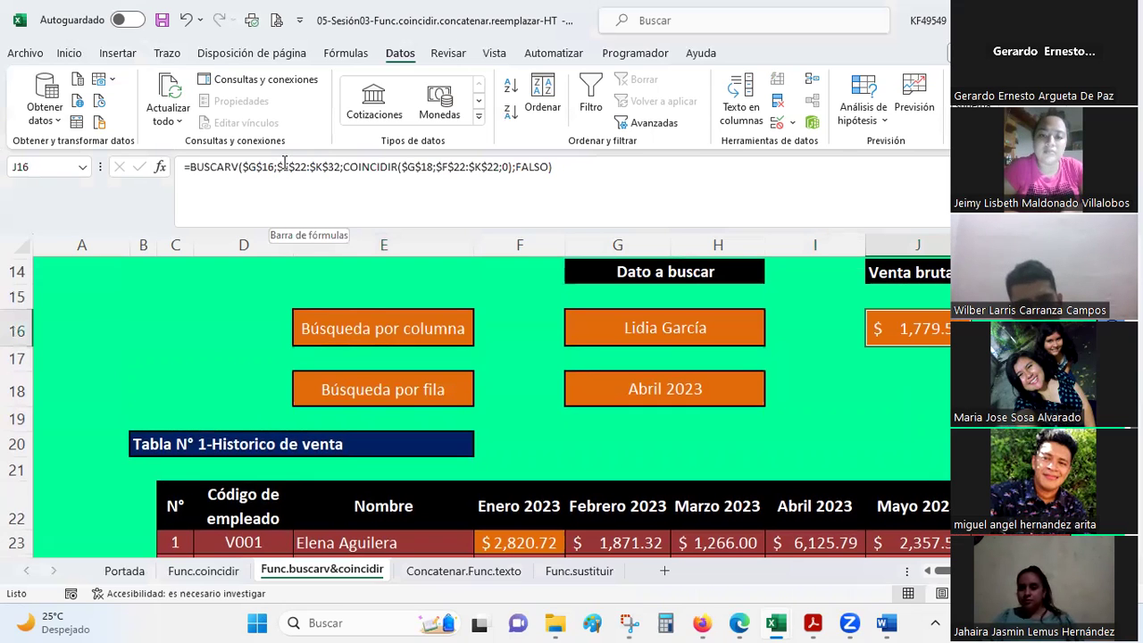
In the formula bar, change COINCIDIR's header range start from $F$22 to $E$22
{"action": "left_click_drag", "start_coordinate": [284, 165], "coordinate": [306, 165]}
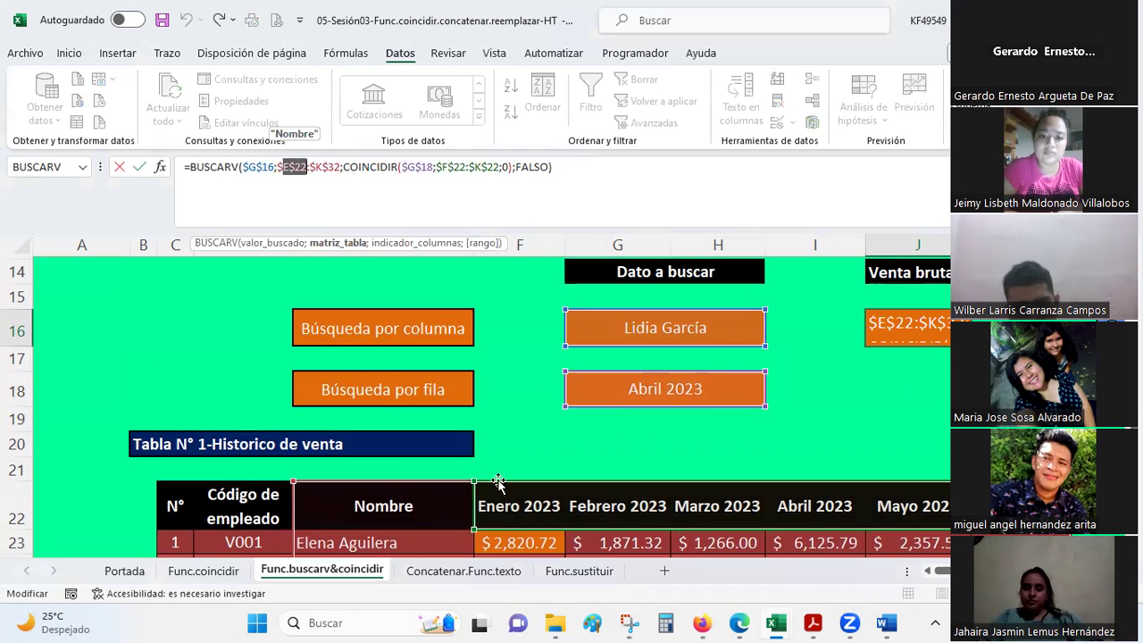
{"action": "scroll", "coordinate": [497, 478], "scroll_direction": "down", "scroll_amount": 1}
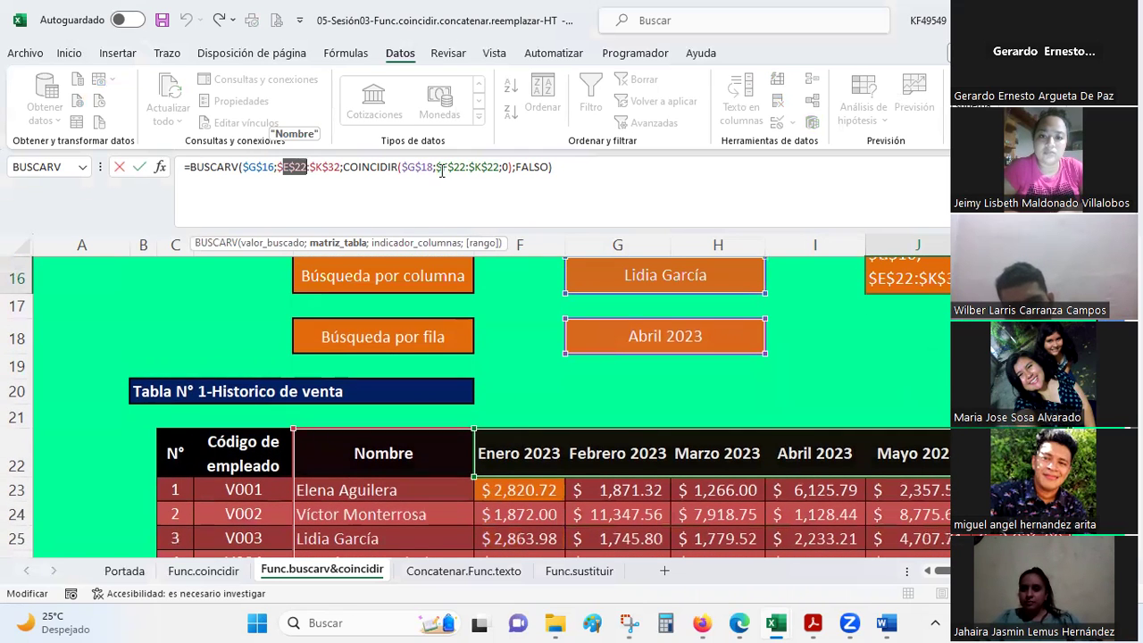
{"action": "left_click_drag", "start_coordinate": [437, 168], "coordinate": [465, 165]}
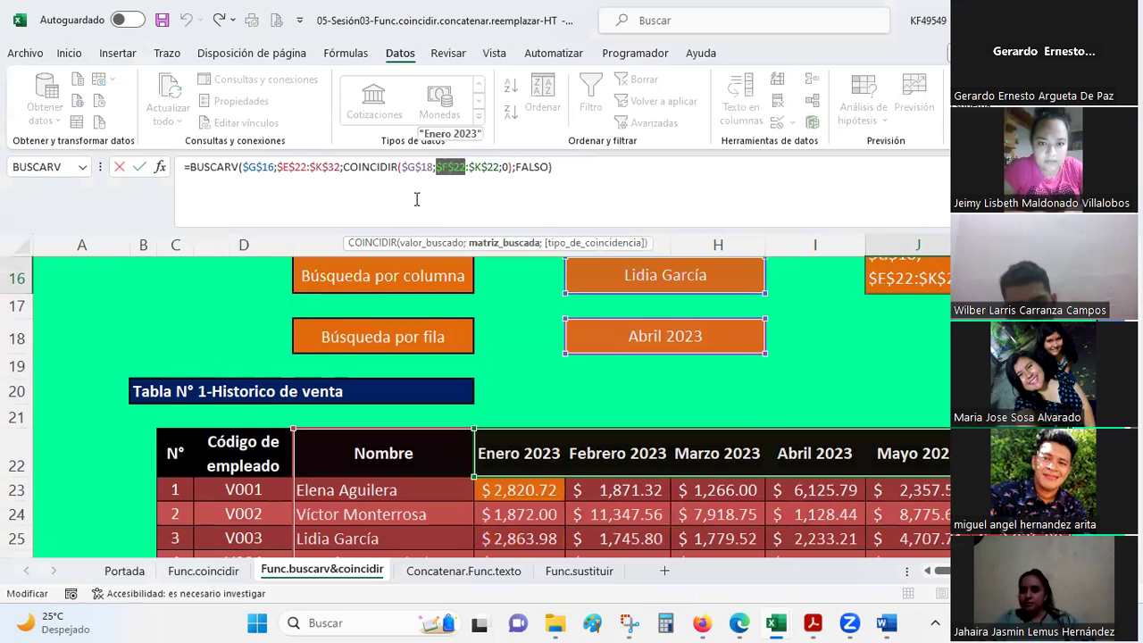
{"action": "left_click", "coordinate": [415, 198]}
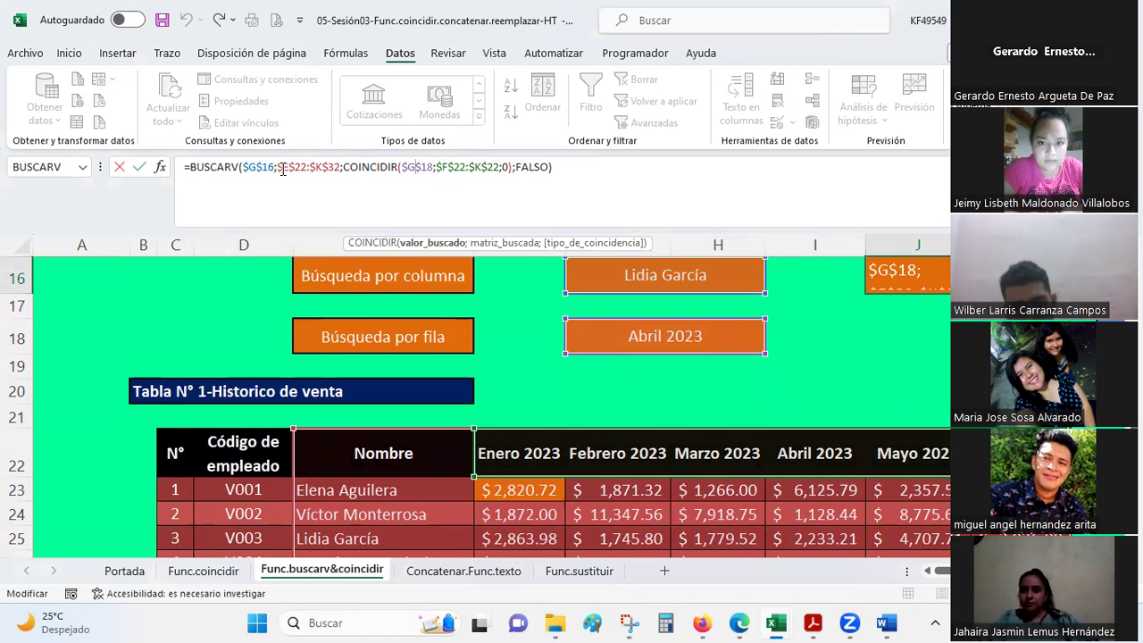
{"action": "left_click", "coordinate": [282, 168]}
{"action": "left_click", "coordinate": [448, 192]}
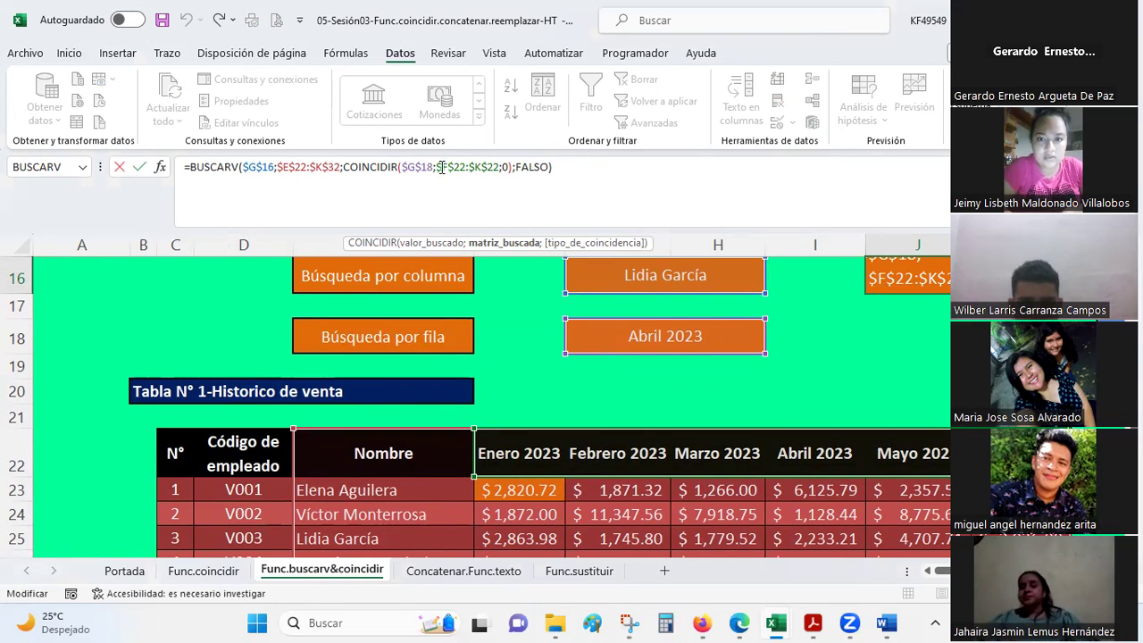
{"action": "key", "text": "Delete"}
{"action": "type", "text": "e"}
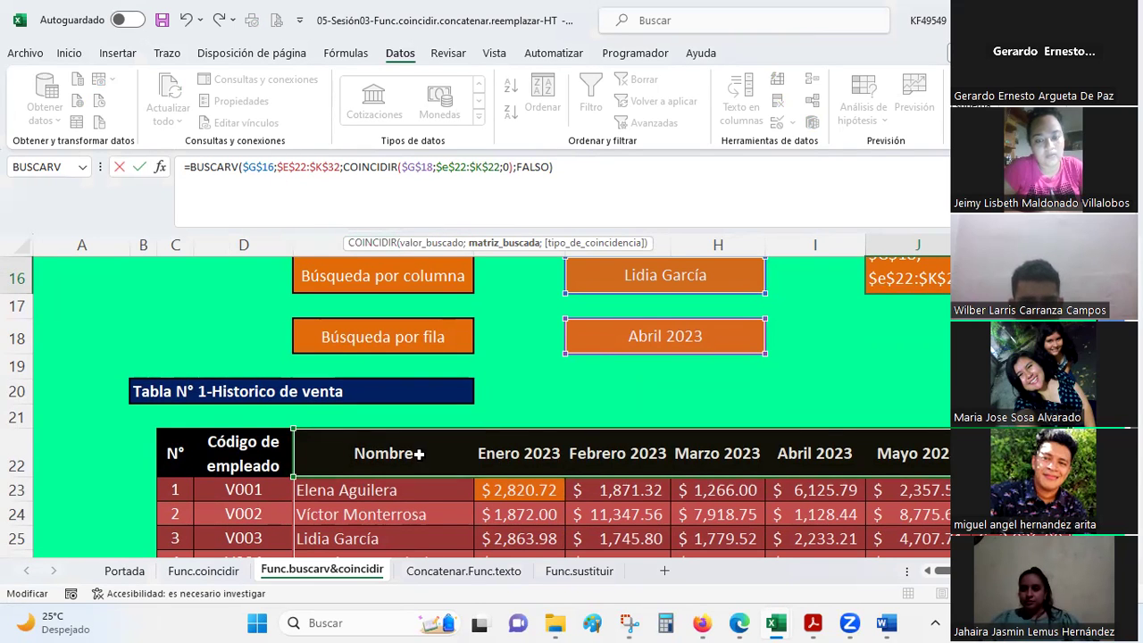
{"action": "scroll", "coordinate": [429, 446], "scroll_direction": "down", "scroll_amount": 1}
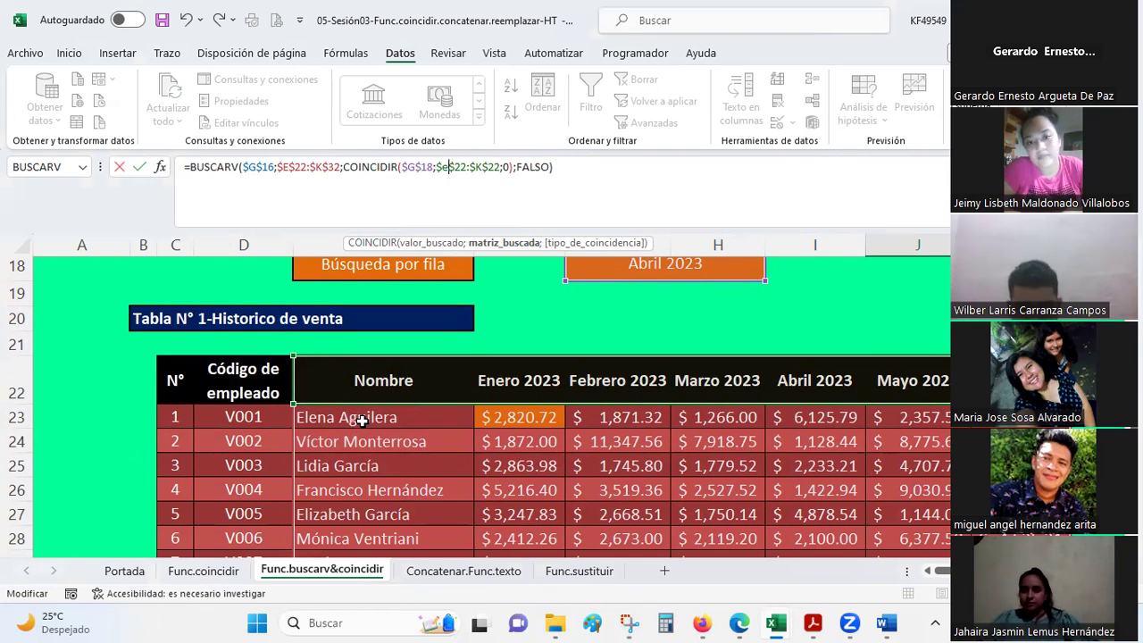
{"action": "scroll", "coordinate": [360, 422], "scroll_direction": "up", "scroll_amount": 1}
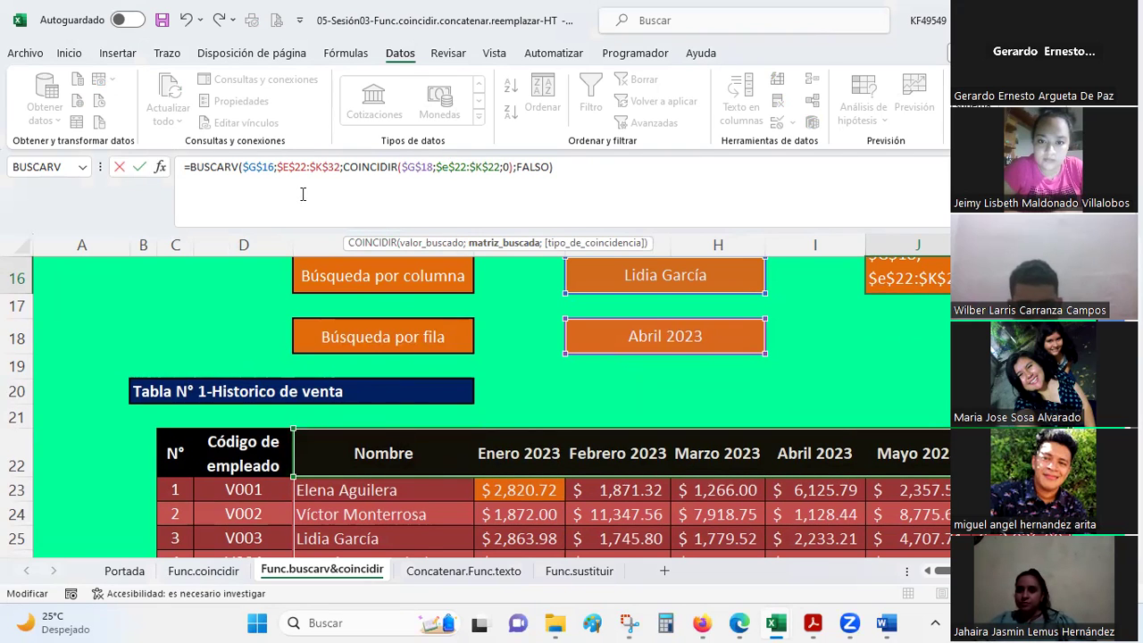
{"action": "left_click", "coordinate": [450, 166]}
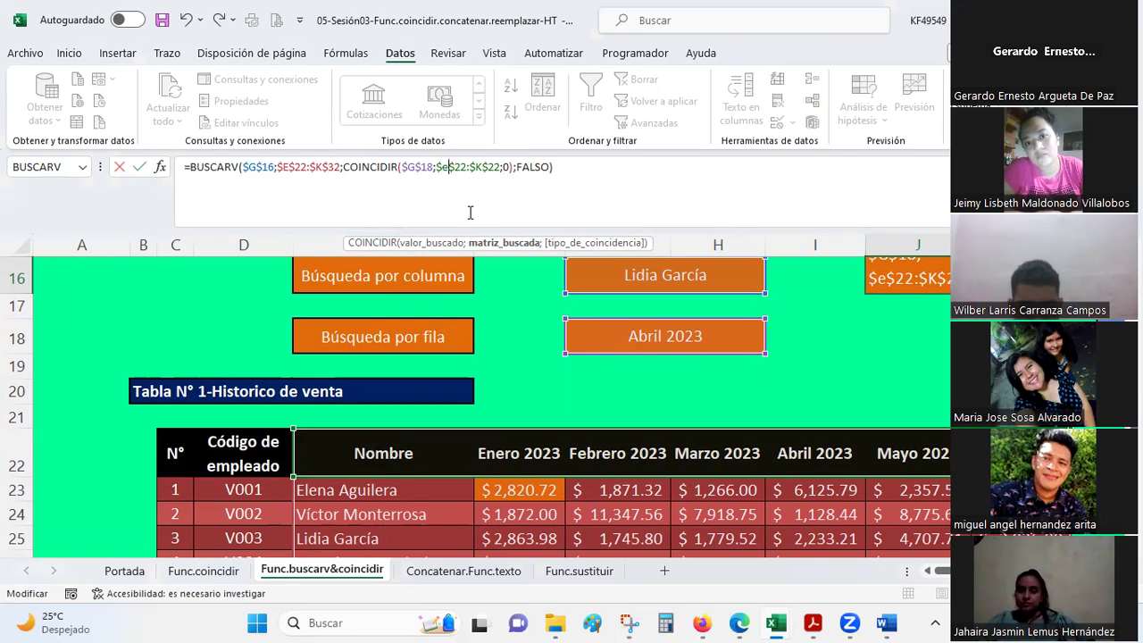
{"action": "key", "text": "Return"}
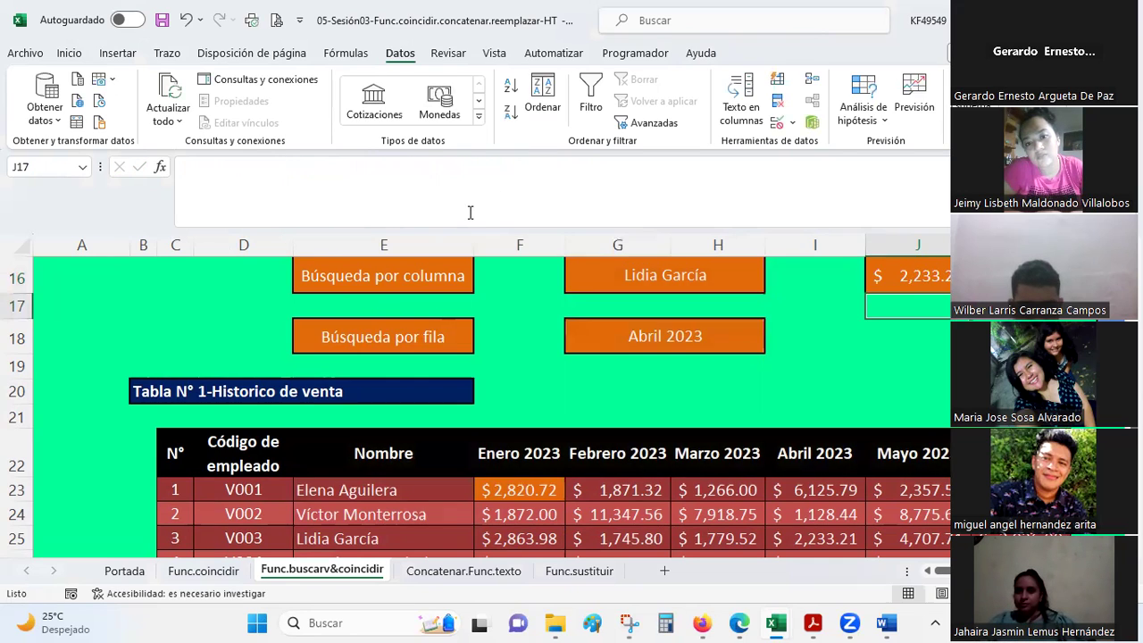
{"action": "left_click", "coordinate": [808, 539]}
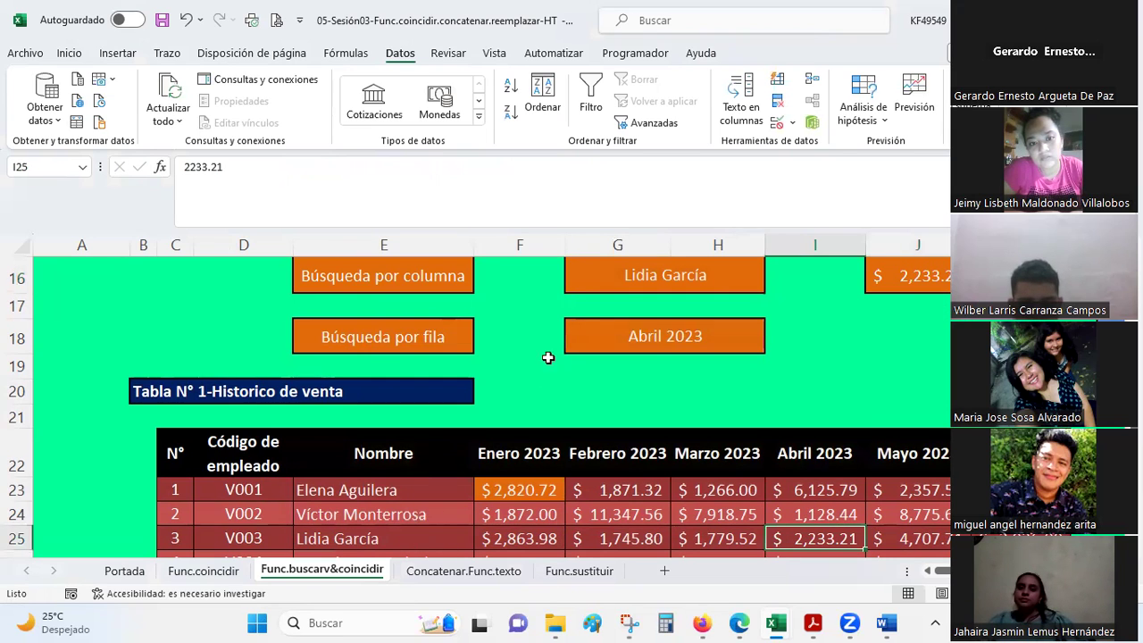
{"action": "left_click", "coordinate": [374, 541]}
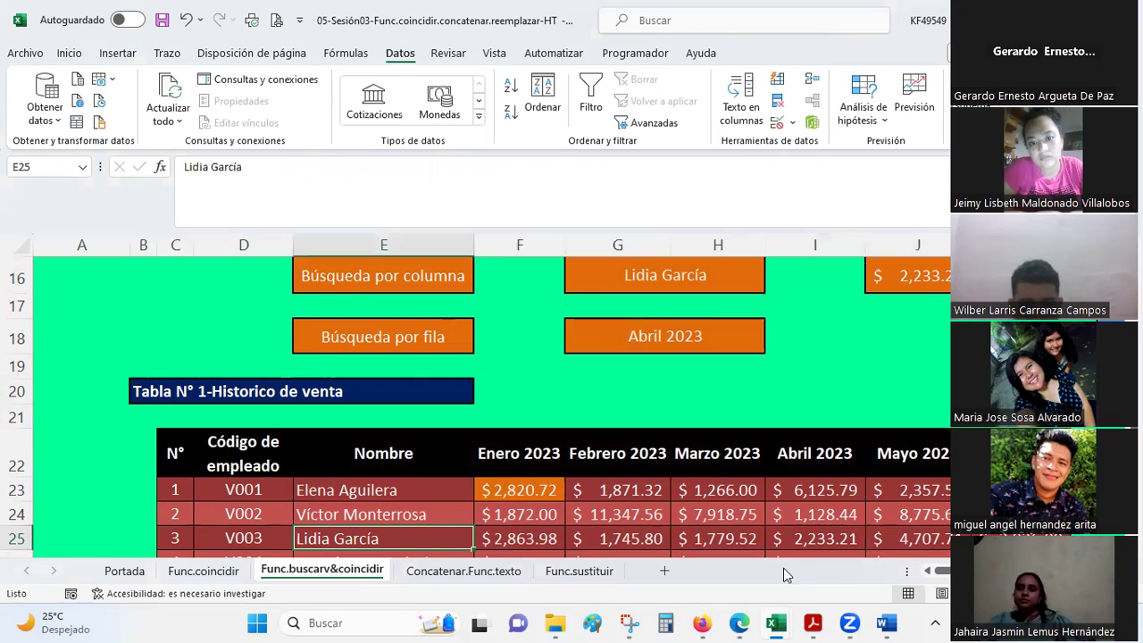
{"action": "left_click", "coordinate": [830, 537]}
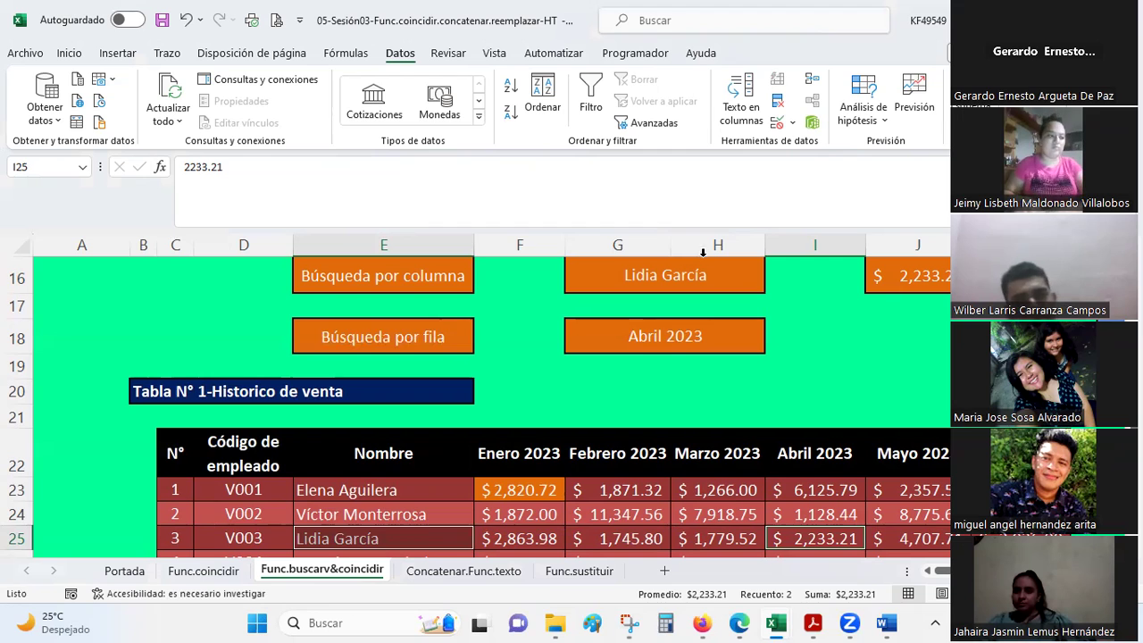
{"action": "left_click", "coordinate": [849, 364]}
{"action": "scroll", "coordinate": [931, 332], "scroll_direction": "up", "scroll_amount": 1}
{"action": "left_click", "coordinate": [910, 354]}
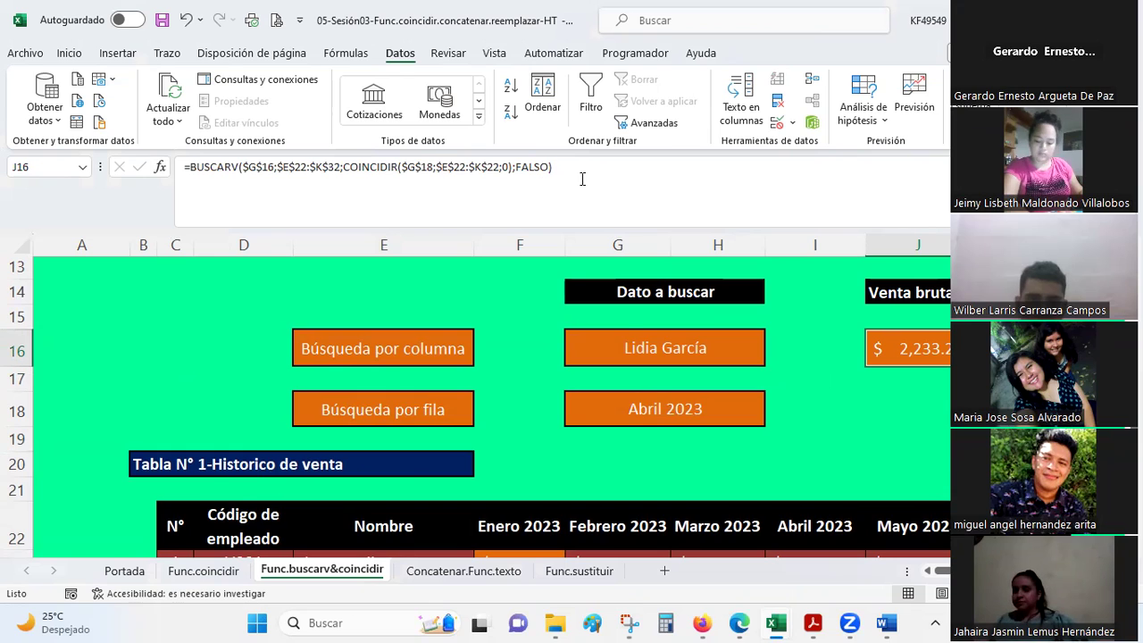
Save the BUSCARV/COINCIDIR lookup workbook and reselect J16's Venta bruta formula
{"action": "left_click", "coordinate": [877, 408]}
{"action": "left_click", "coordinate": [916, 348]}
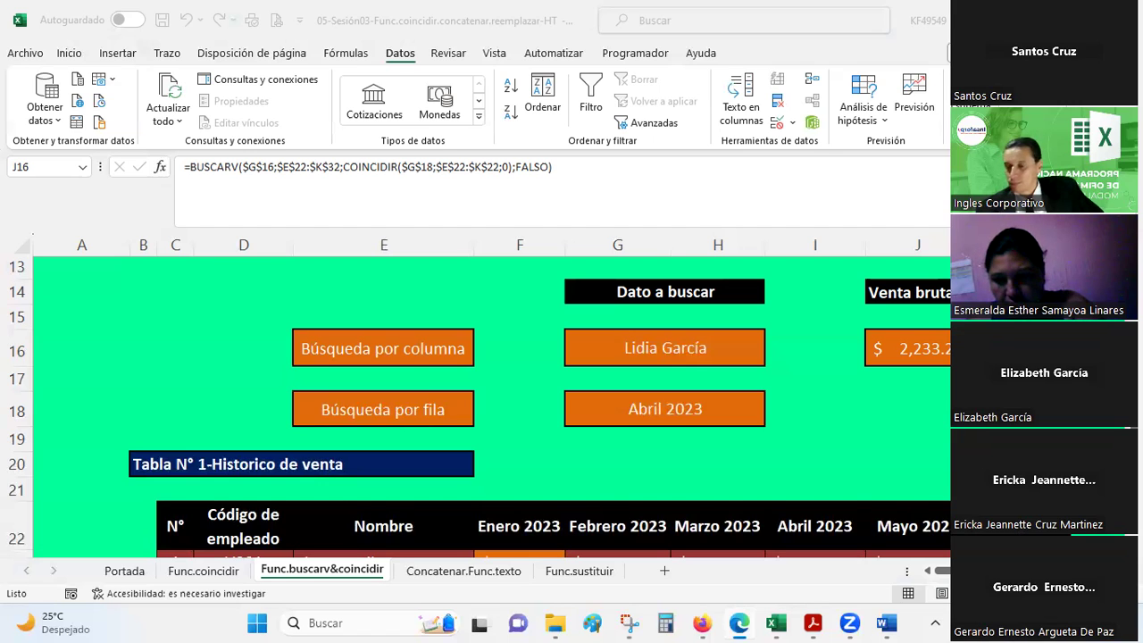
{"action": "left_click", "coordinate": [927, 423]}
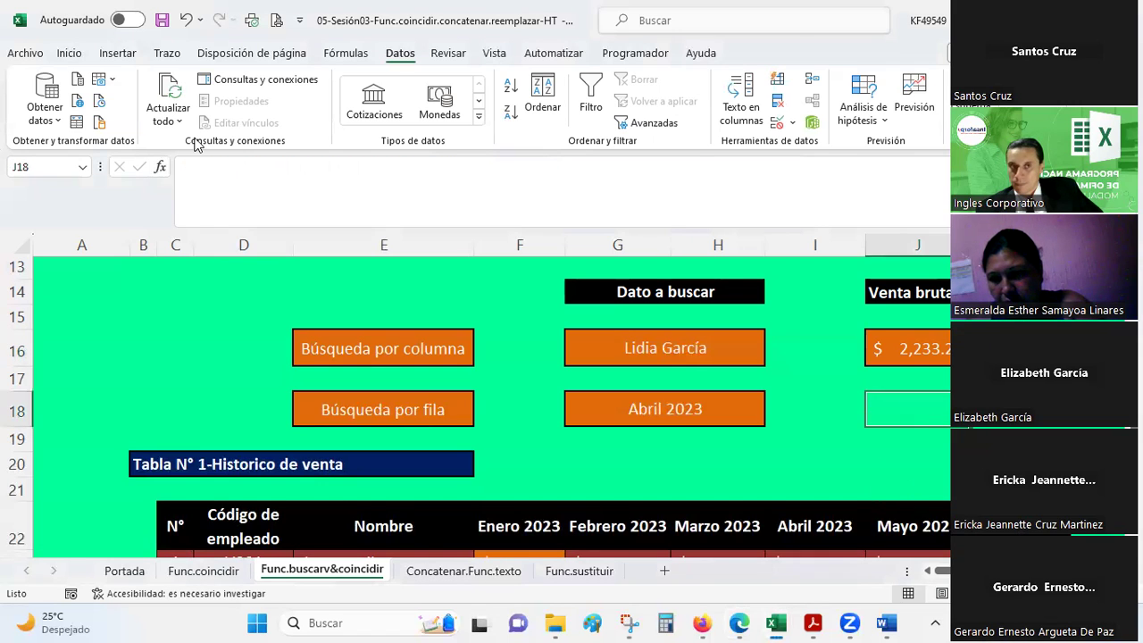
{"action": "left_click", "coordinate": [163, 20]}
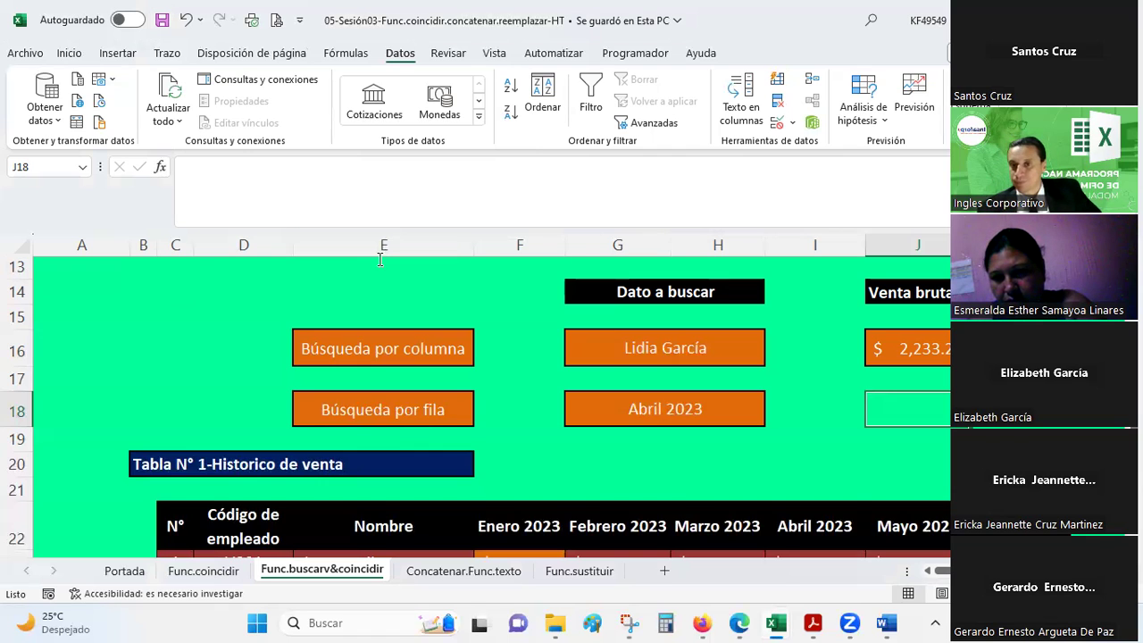
{"action": "left_click", "coordinate": [890, 351]}
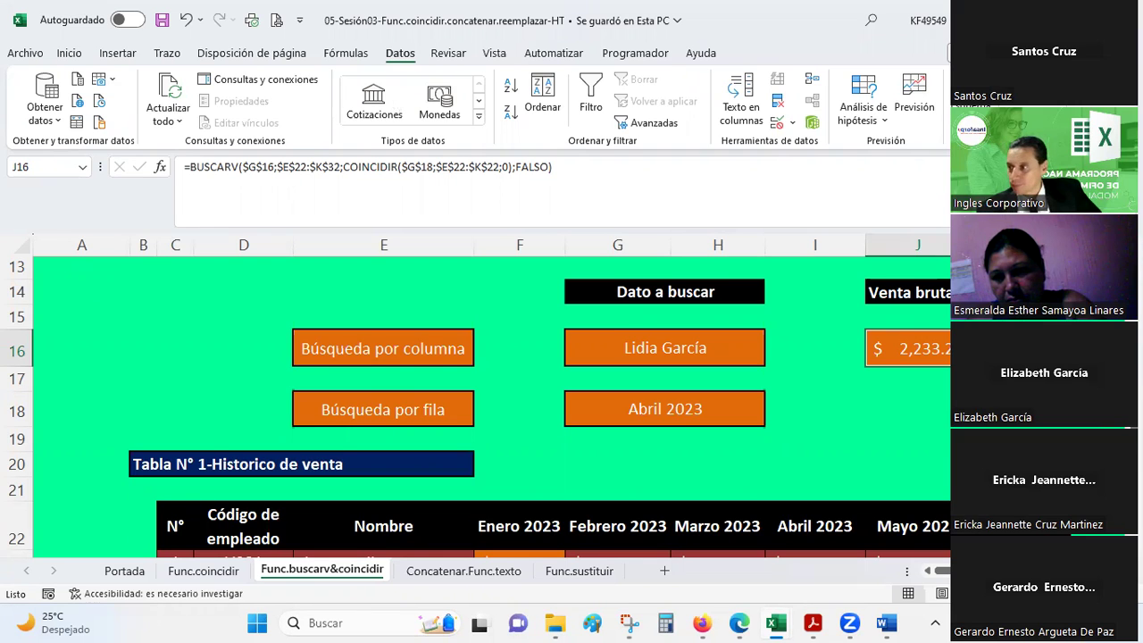
{"action": "key", "text": "alt+Tab"}
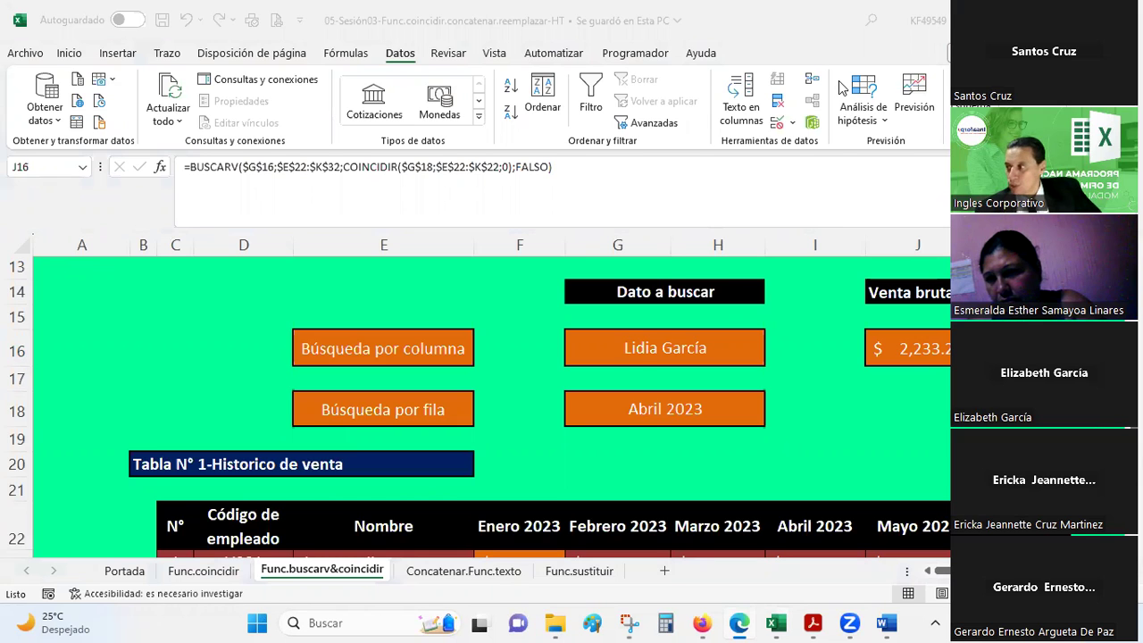
Show the colour-coded ranges of J16's BUSCARV formula, then exit editing without changes
{"action": "left_click", "coordinate": [889, 351]}
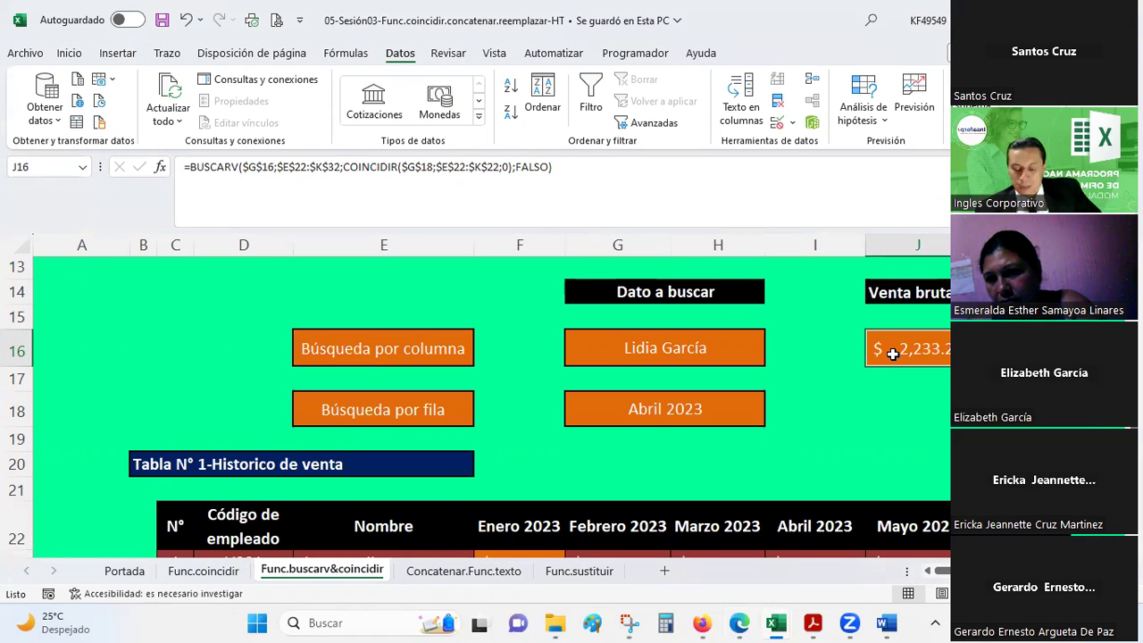
{"action": "double_click", "coordinate": [892, 354]}
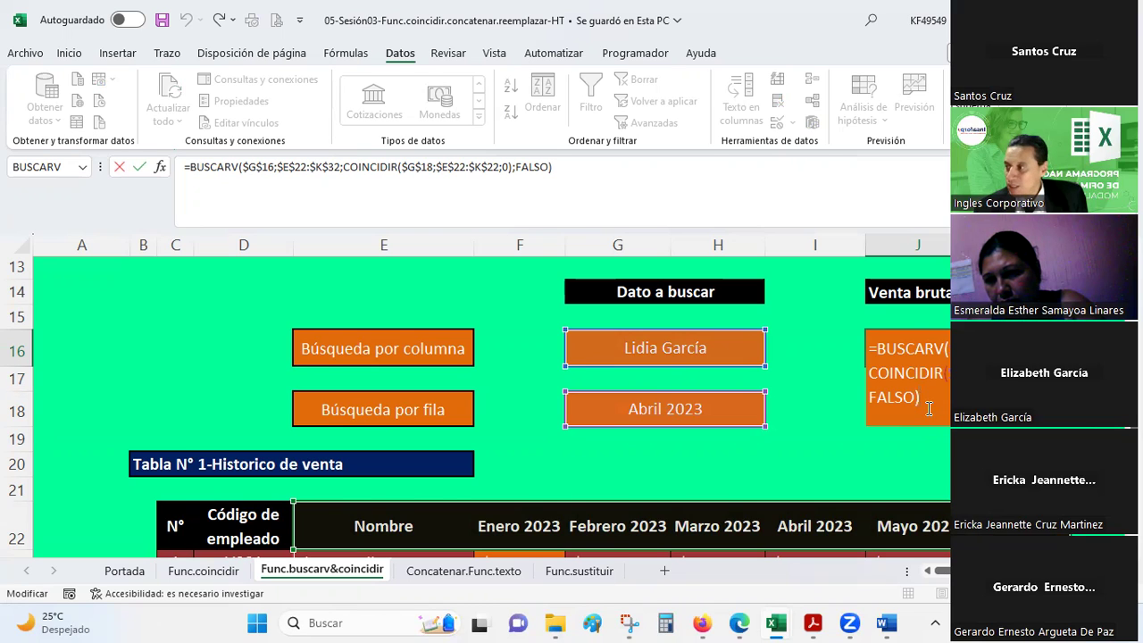
{"action": "left_click", "coordinate": [654, 488]}
{"action": "scroll", "coordinate": [651, 453], "scroll_direction": "down", "scroll_amount": 3}
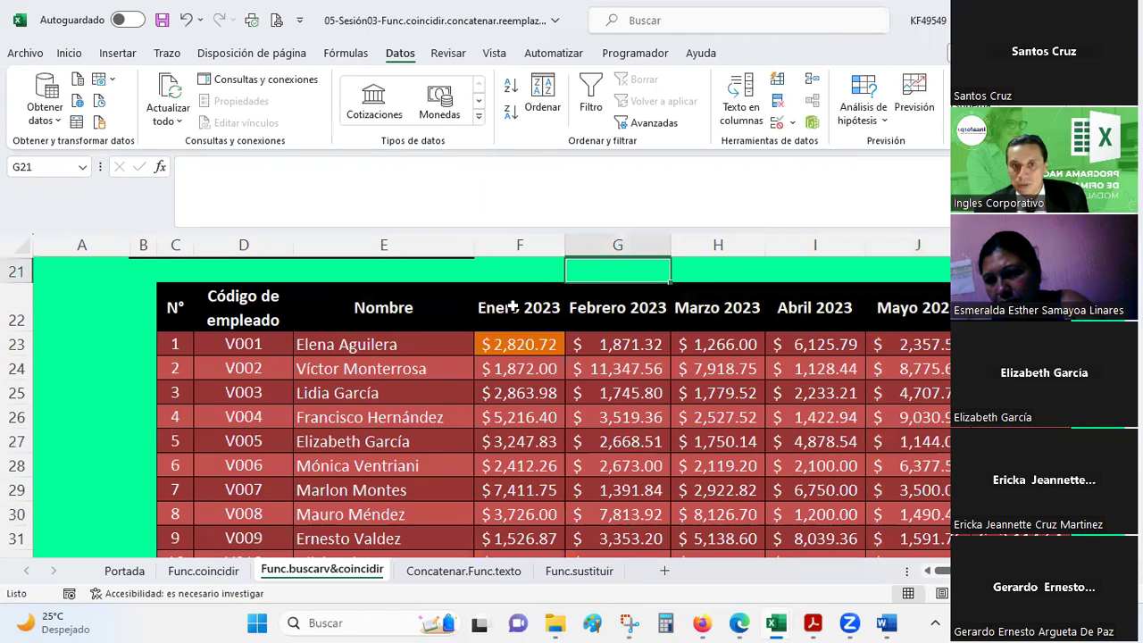
{"action": "left_click_drag", "start_coordinate": [411, 310], "coordinate": [904, 451]}
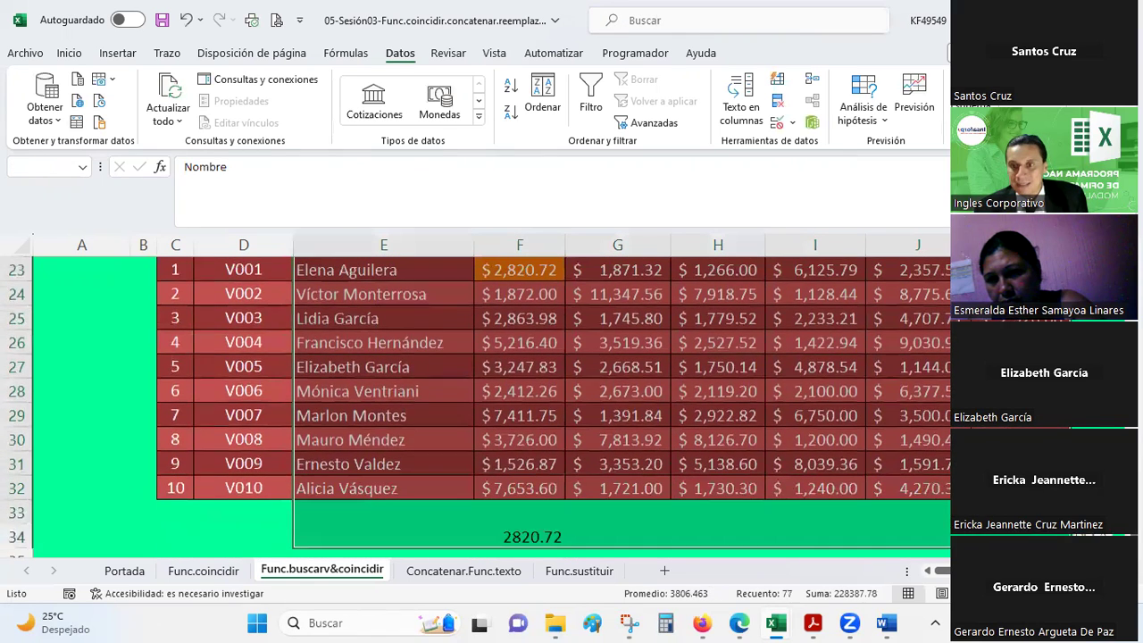
{"action": "scroll", "coordinate": [905, 451], "scroll_direction": "up", "scroll_amount": 3}
{"action": "left_click_drag", "start_coordinate": [391, 457], "coordinate": [937, 451]}
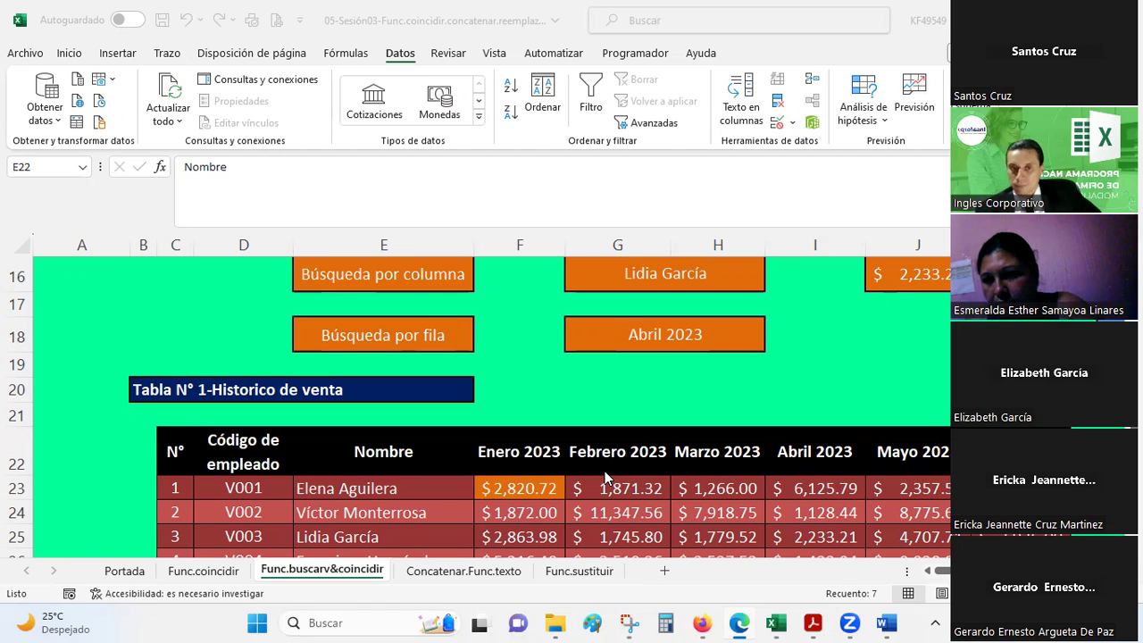
{"action": "scroll", "coordinate": [519, 486], "scroll_direction": "up", "scroll_amount": 2}
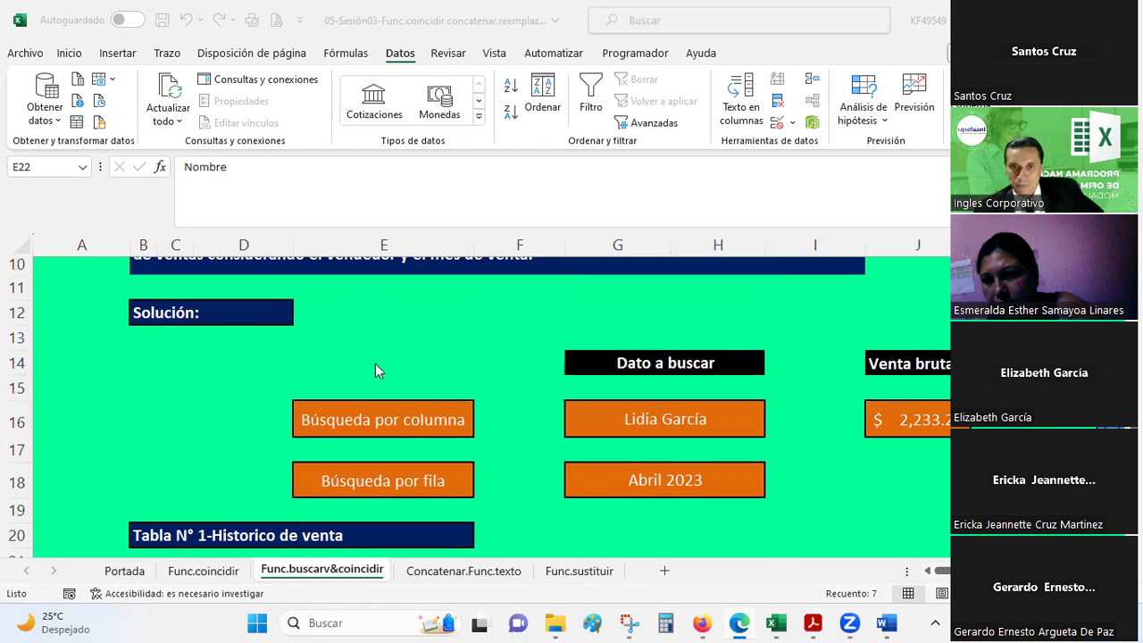
{"action": "left_click_drag", "start_coordinate": [349, 359], "coordinate": [879, 482]}
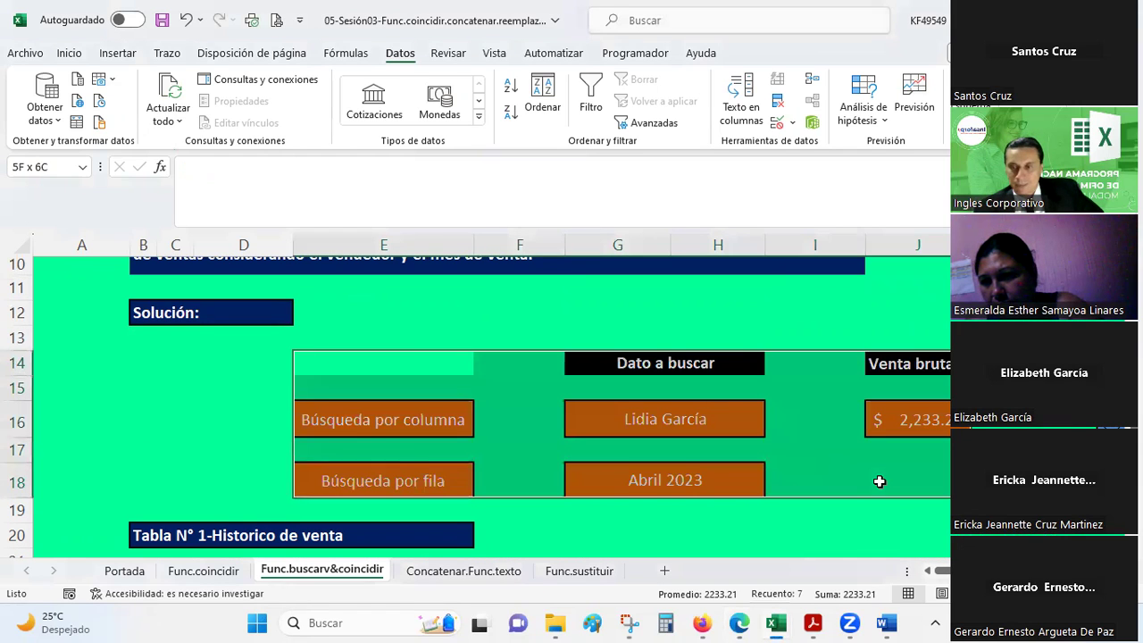
{"action": "scroll", "coordinate": [937, 571], "scroll_direction": "right", "scroll_amount": 3}
{"action": "scroll", "coordinate": [937, 570], "scroll_direction": "right", "scroll_amount": 2}
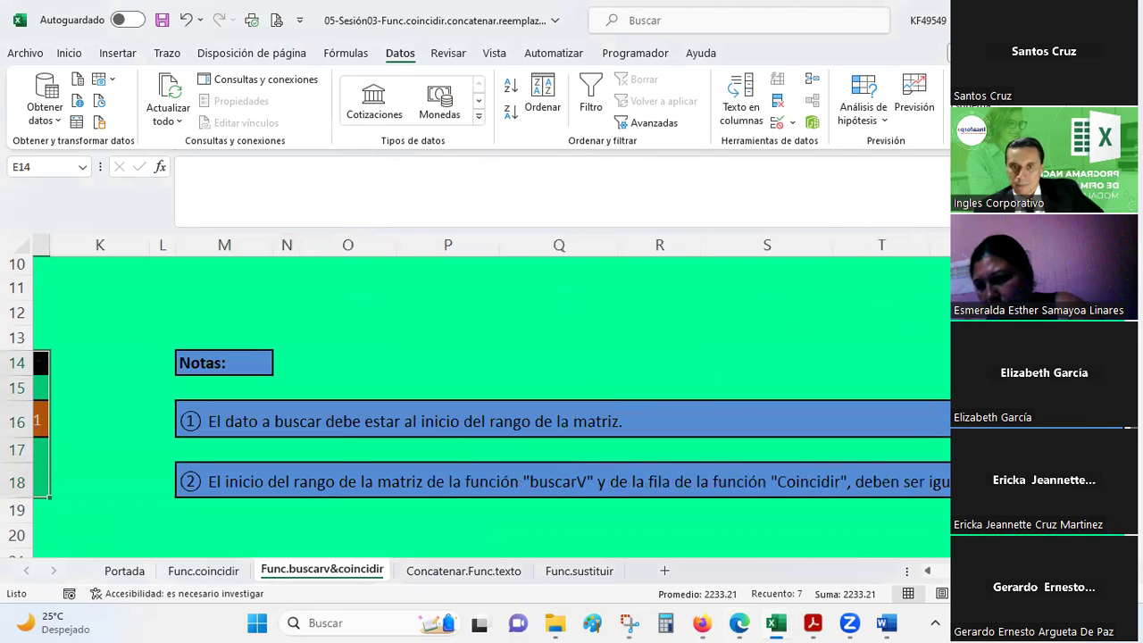
{"action": "scroll", "coordinate": [886, 576], "scroll_direction": "left", "scroll_amount": 5}
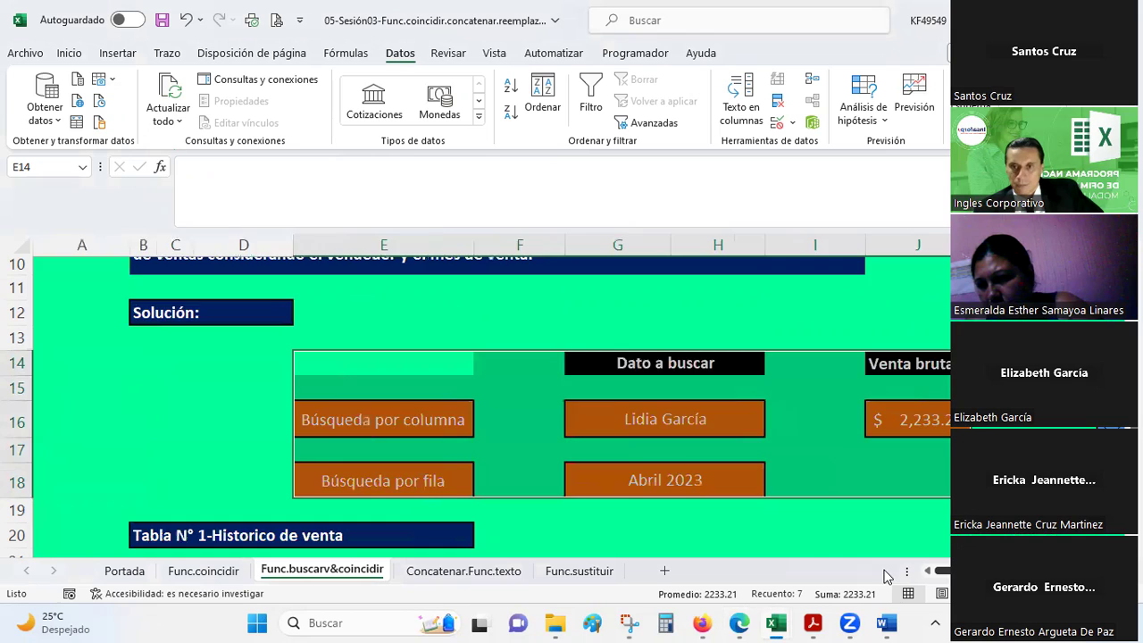
{"action": "scroll", "coordinate": [887, 576], "scroll_direction": "right", "scroll_amount": 5}
{"action": "left_click", "coordinate": [383, 361]}
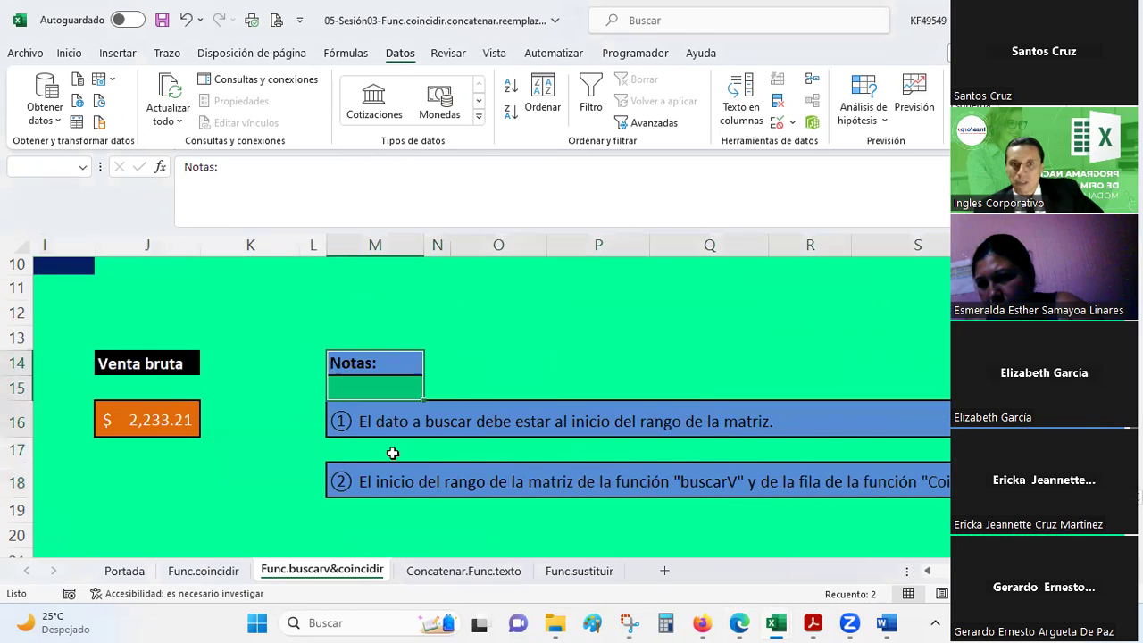
{"action": "left_click", "coordinate": [386, 471], "text": "shift"}
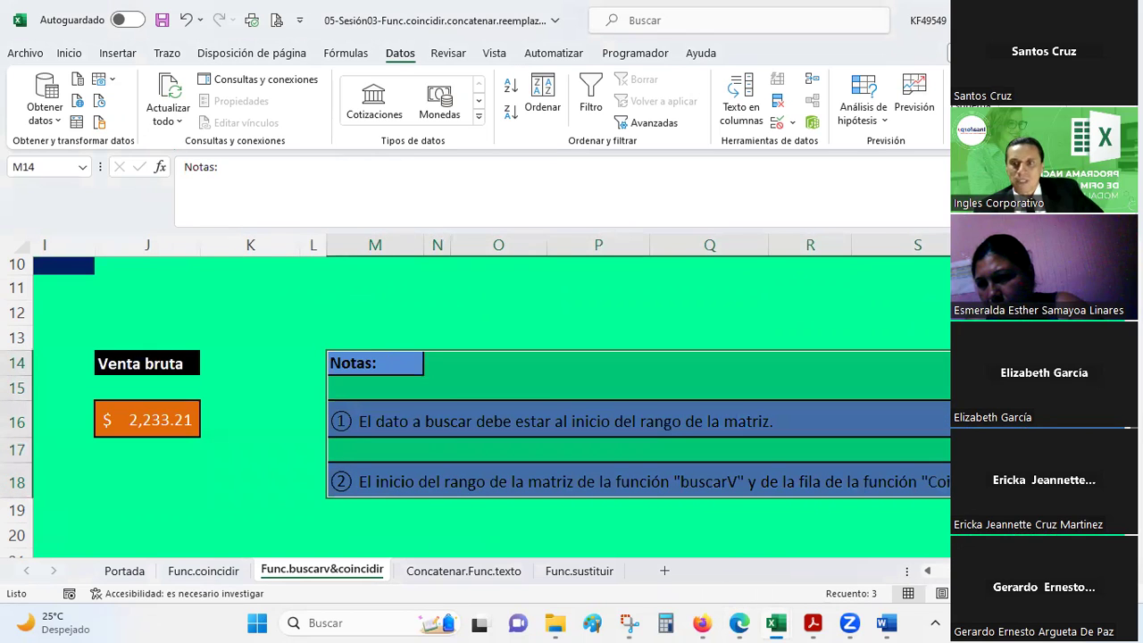
{"action": "scroll", "coordinate": [491, 402], "scroll_direction": "right", "scroll_amount": 2}
{"action": "scroll", "coordinate": [490, 402], "scroll_direction": "left", "scroll_amount": 6}
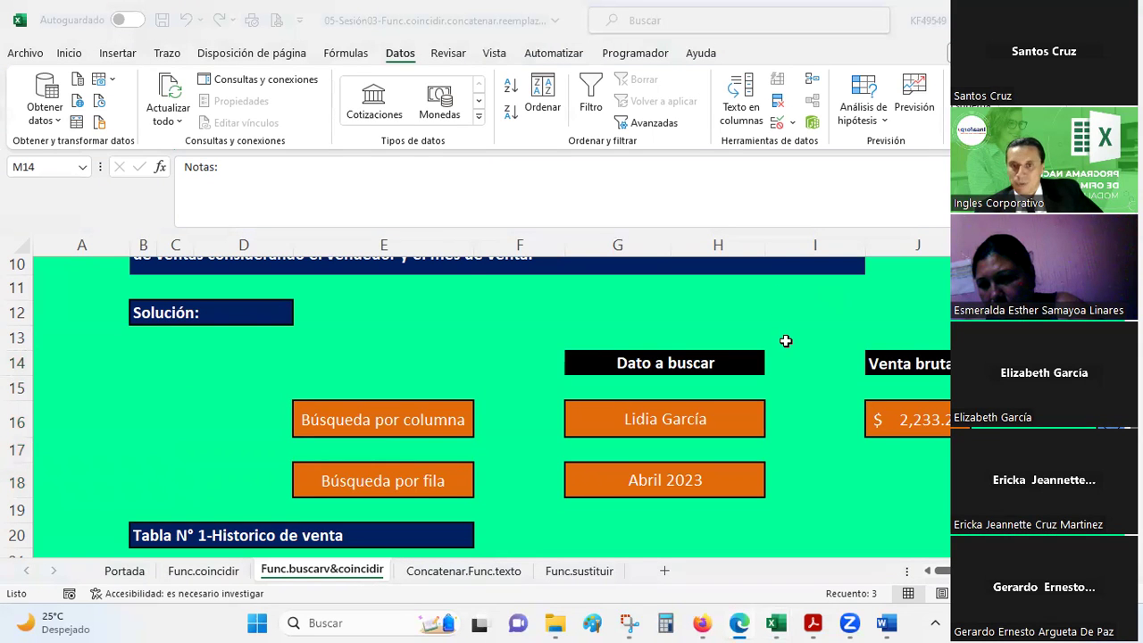
Point out an employee's Febrero 2023 value in the table, then display the Insertar ribbon
{"action": "scroll", "coordinate": [785, 340], "scroll_direction": "down", "scroll_amount": 3}
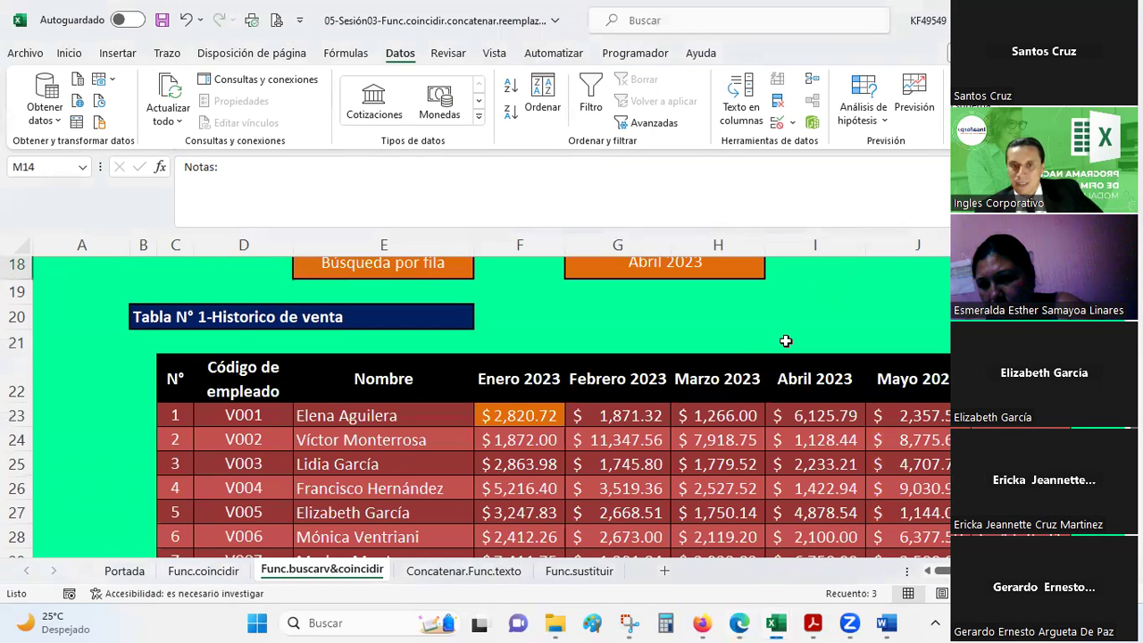
{"action": "left_click", "coordinate": [624, 455]}
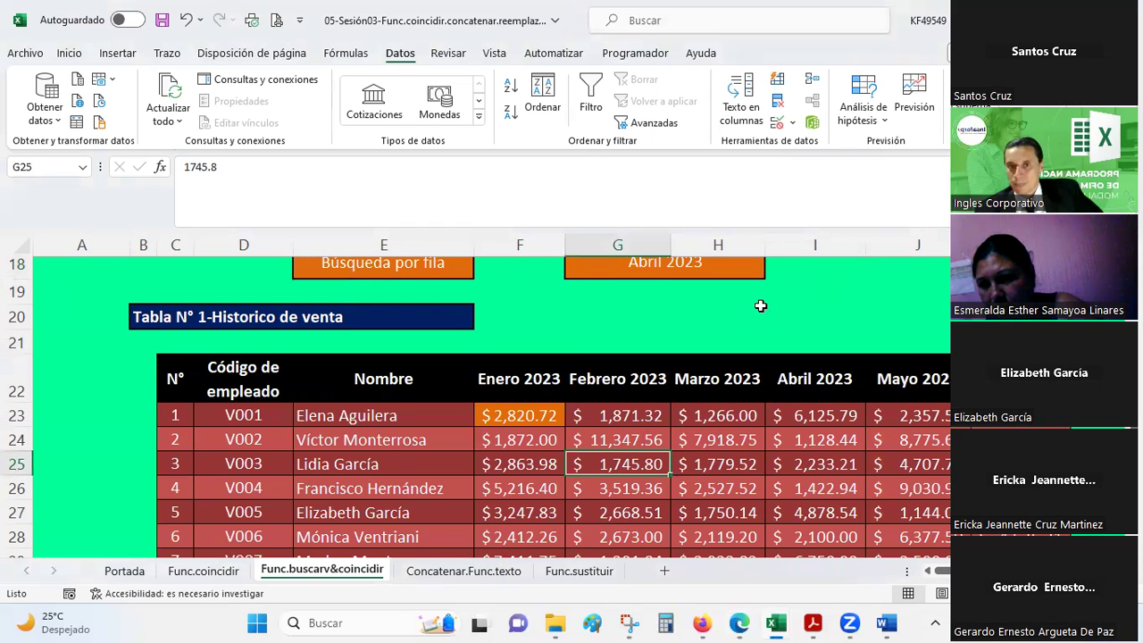
{"action": "scroll", "coordinate": [760, 306], "scroll_direction": "up", "scroll_amount": 3}
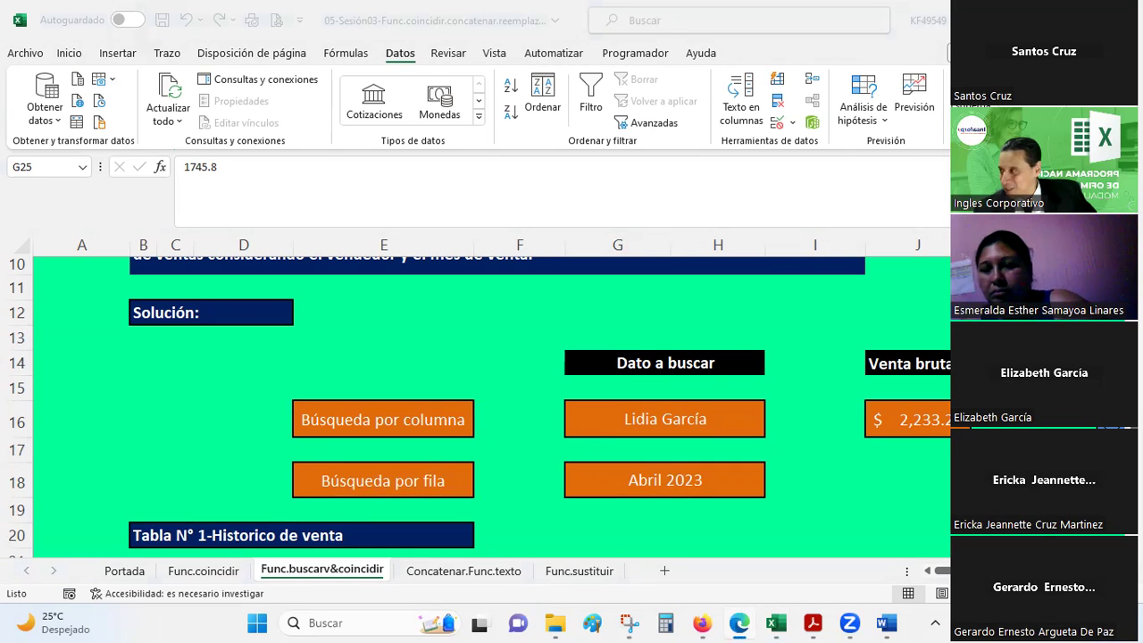
{"action": "left_click", "coordinate": [125, 65]}
{"action": "left_click", "coordinate": [120, 56]}
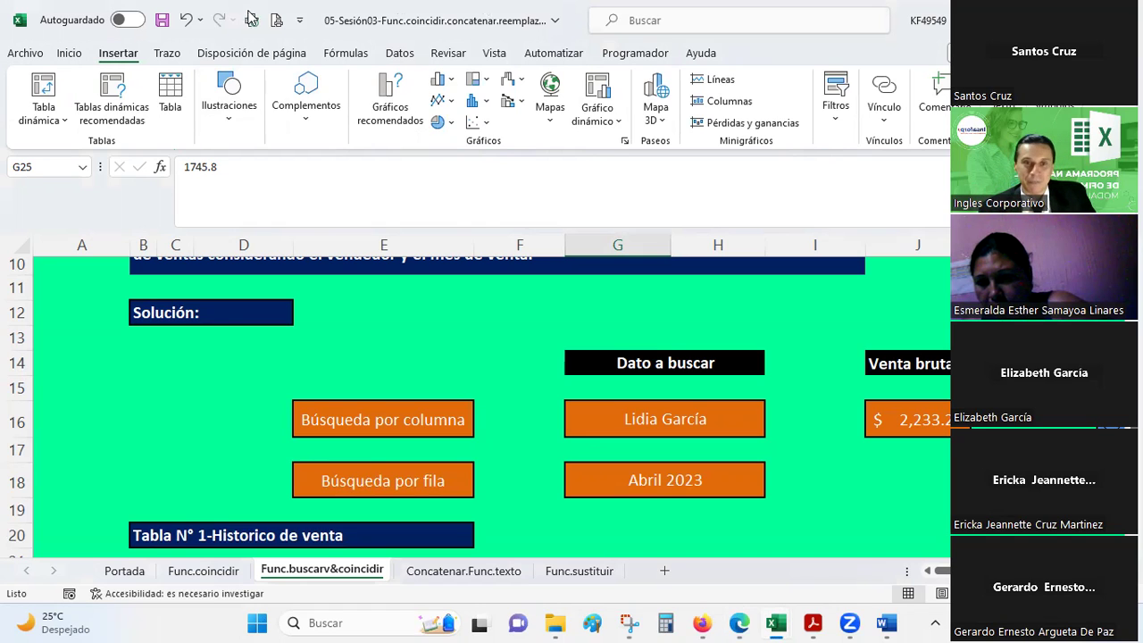
Return to the 05-Sesión03 workbook and scroll down to row 15
{"action": "key", "text": "alt+Tab"}
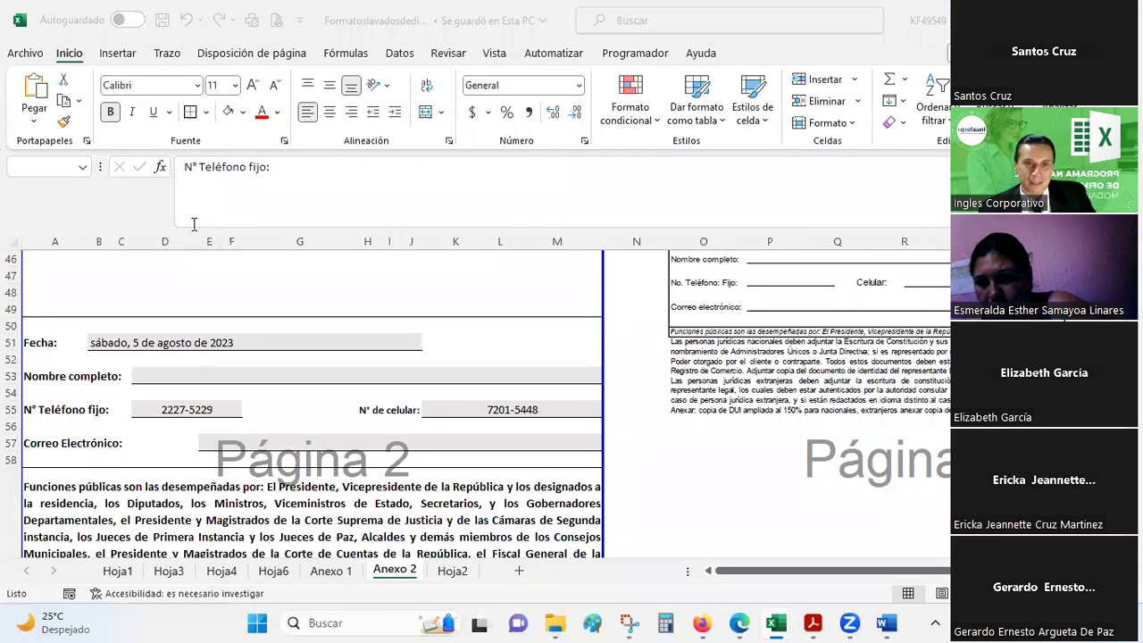
{"action": "mouse_move", "coordinate": [775, 622]}
{"action": "left_click", "coordinate": [746, 546]}
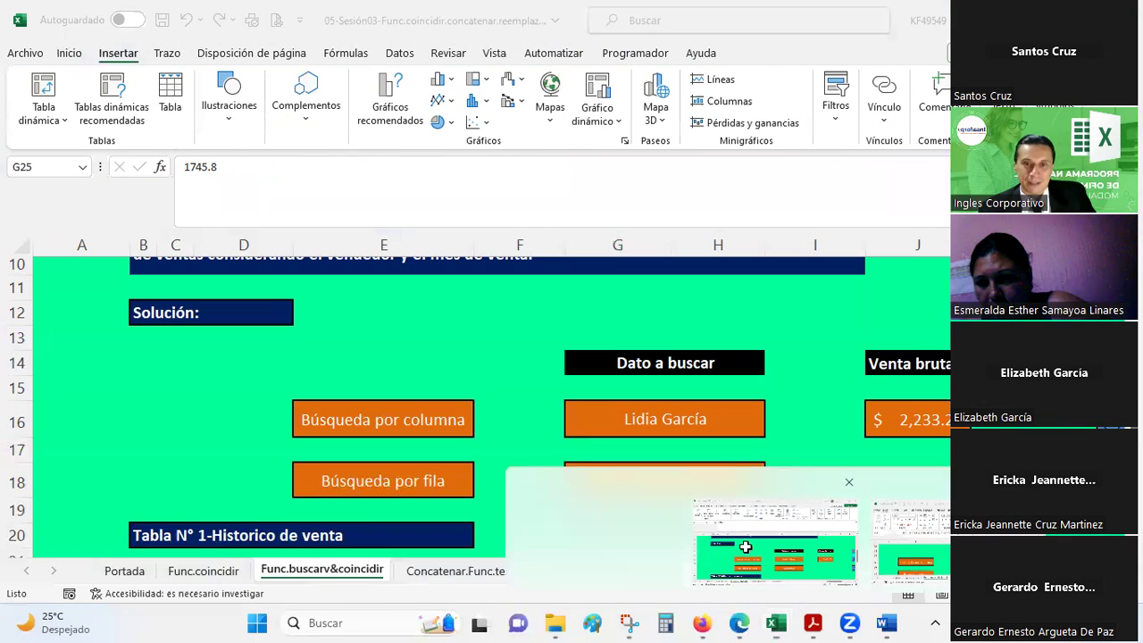
{"action": "left_click_drag", "start_coordinate": [226, 230], "coordinate": [228, 184]}
{"action": "scroll", "coordinate": [228, 185], "scroll_direction": "down", "scroll_amount": 2}
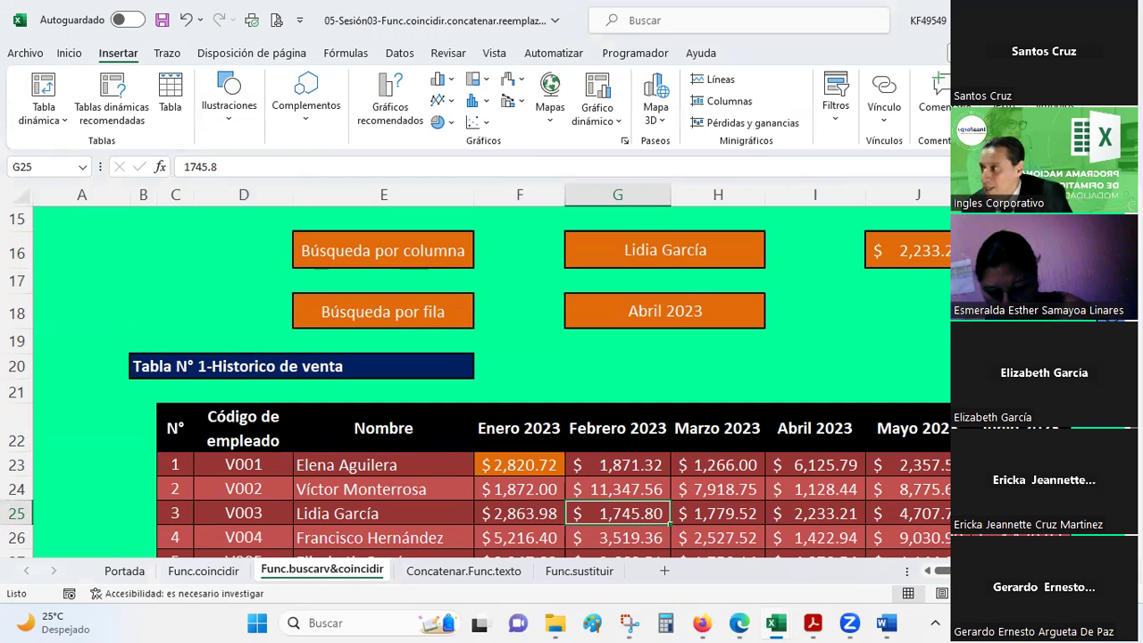
{"action": "key", "text": "alt+Tab"}
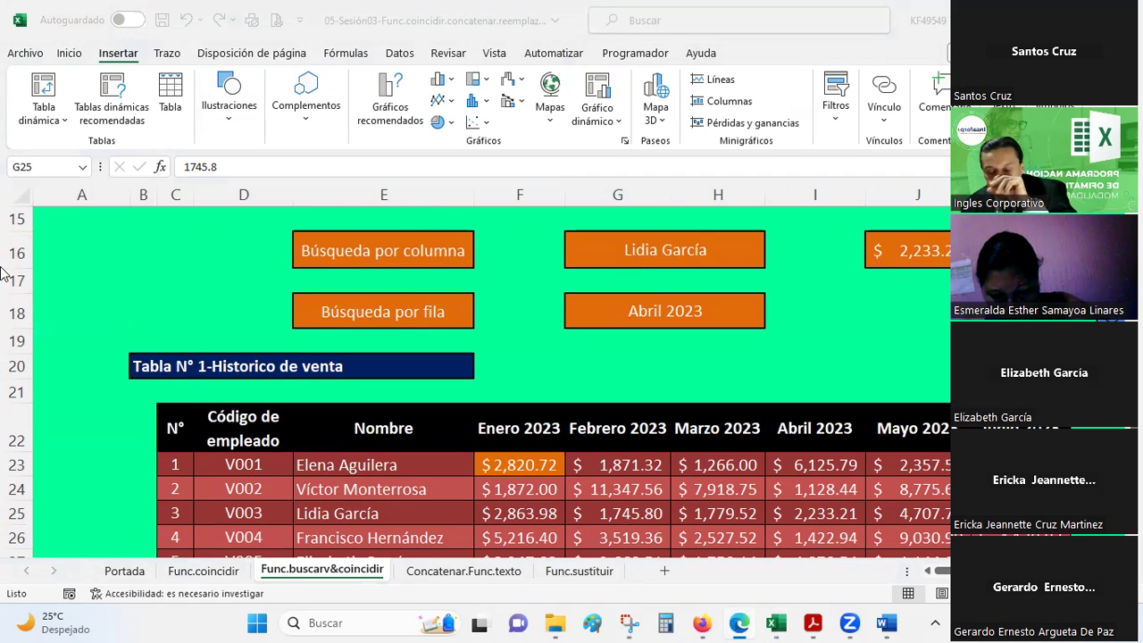
{"action": "scroll", "coordinate": [354, 406], "scroll_direction": "down", "scroll_amount": 2}
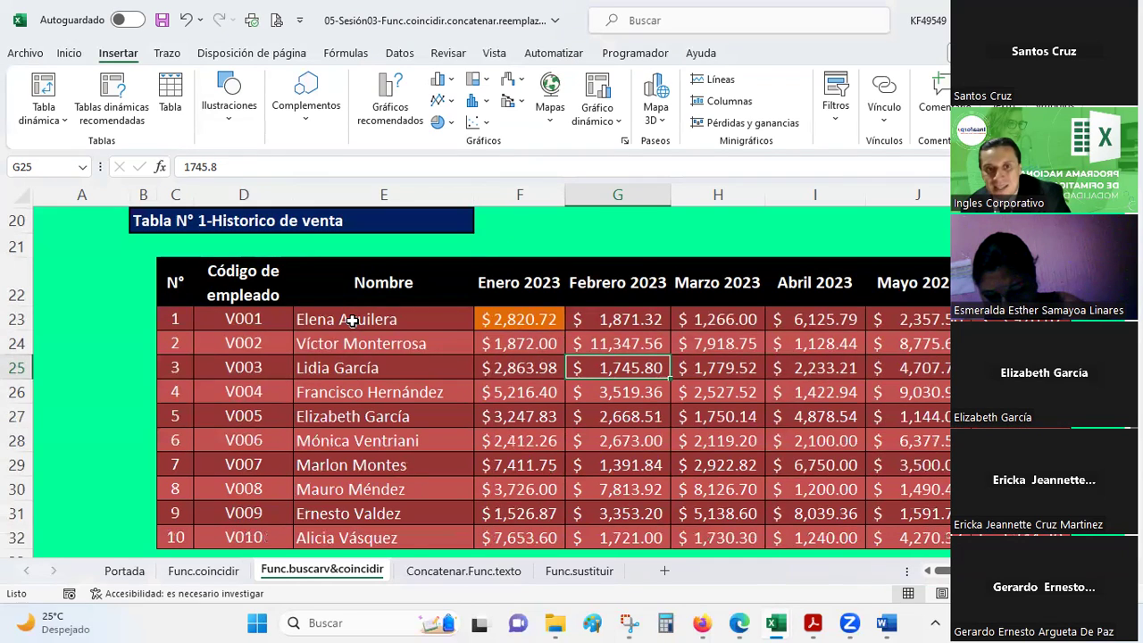
{"action": "left_click_drag", "start_coordinate": [352, 322], "coordinate": [991, 486]}
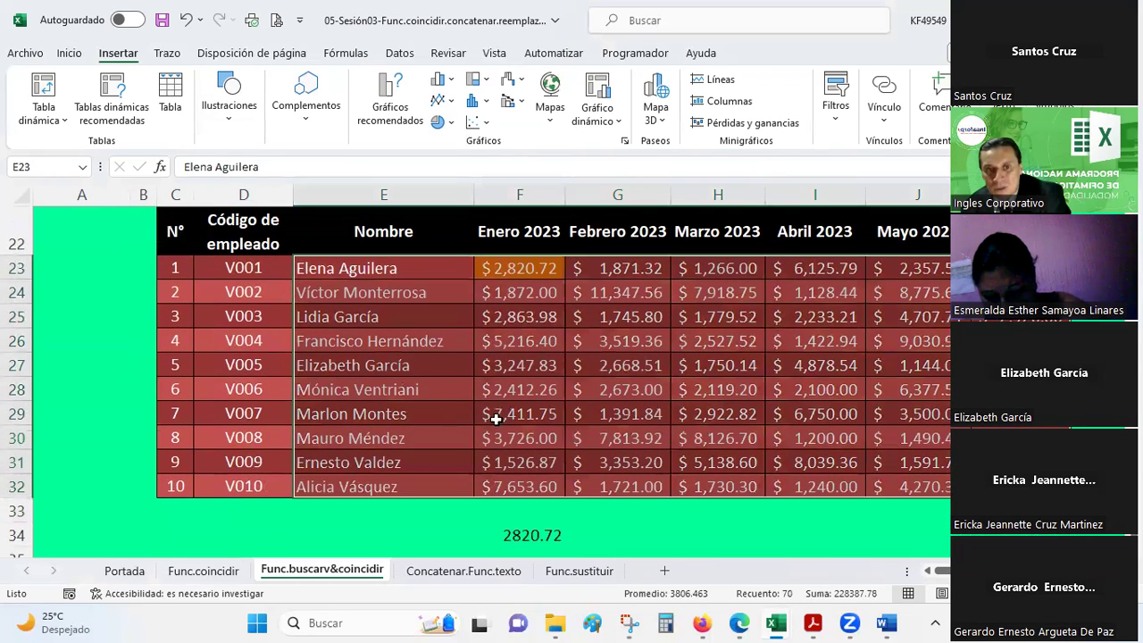
{"action": "left_click", "coordinate": [496, 418]}
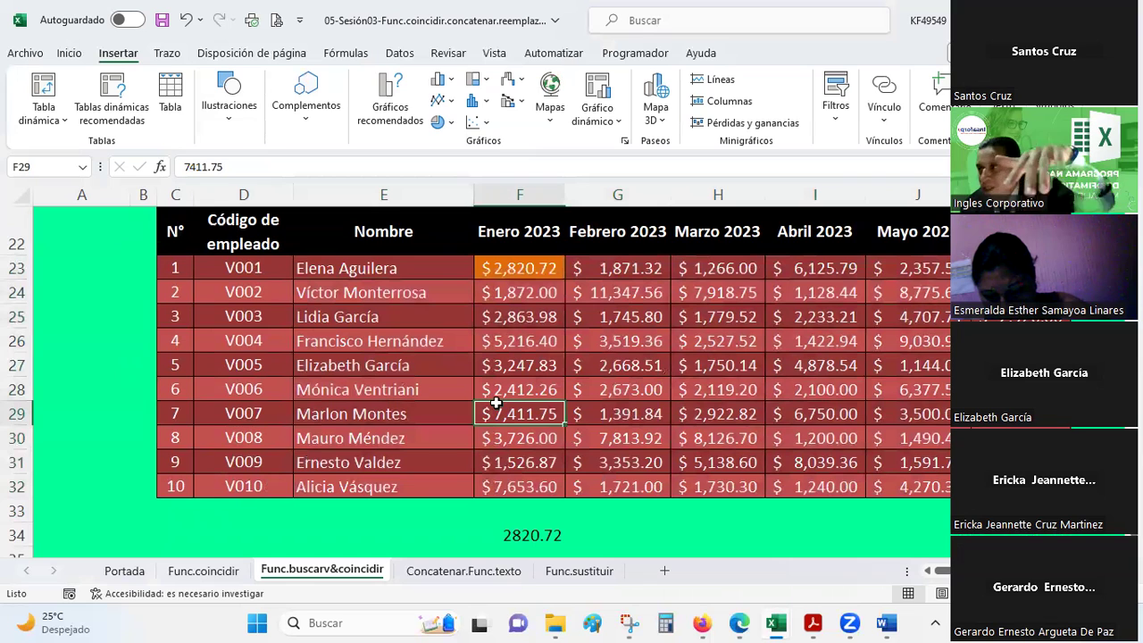
{"action": "left_click", "coordinate": [251, 268]}
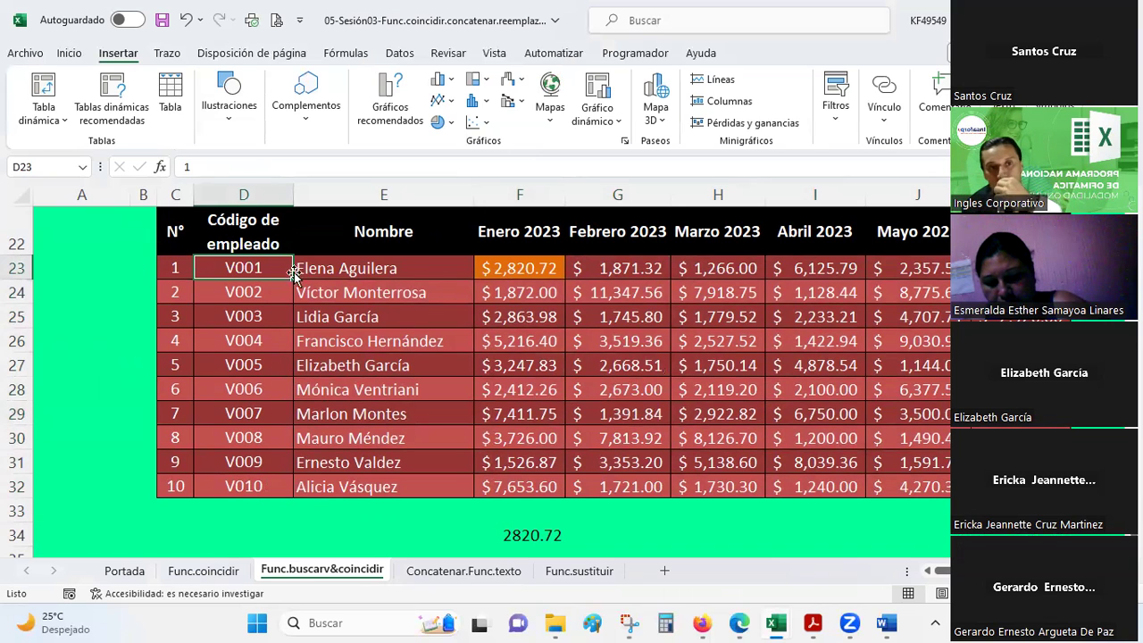
{"action": "left_click_drag", "start_coordinate": [253, 268], "coordinate": [240, 483]}
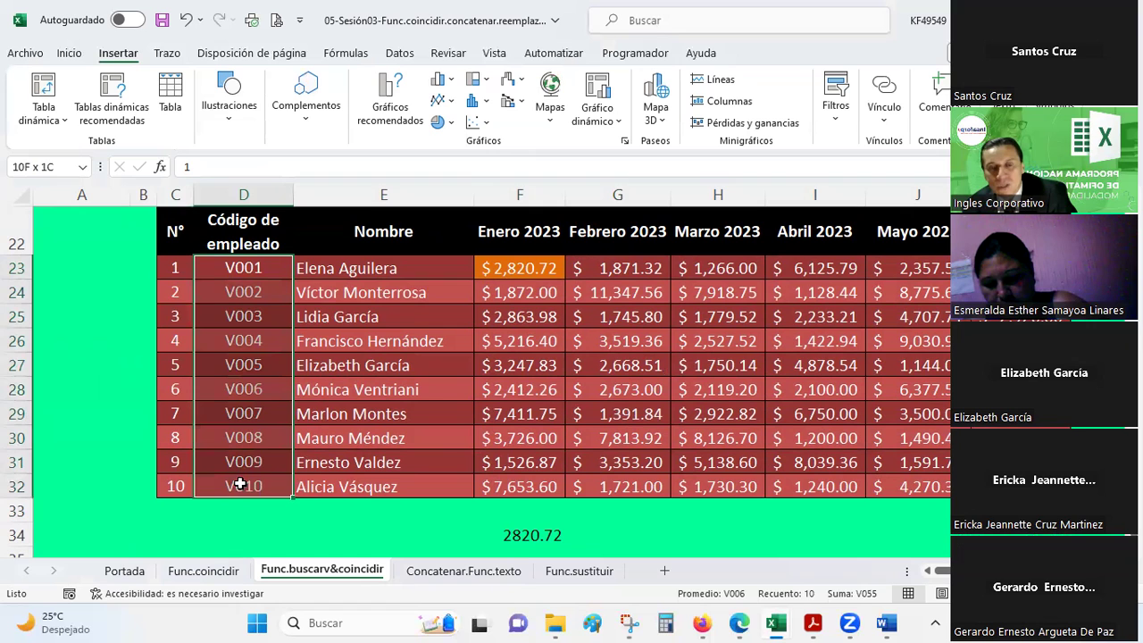
{"action": "left_click_drag", "start_coordinate": [338, 268], "coordinate": [973, 486]}
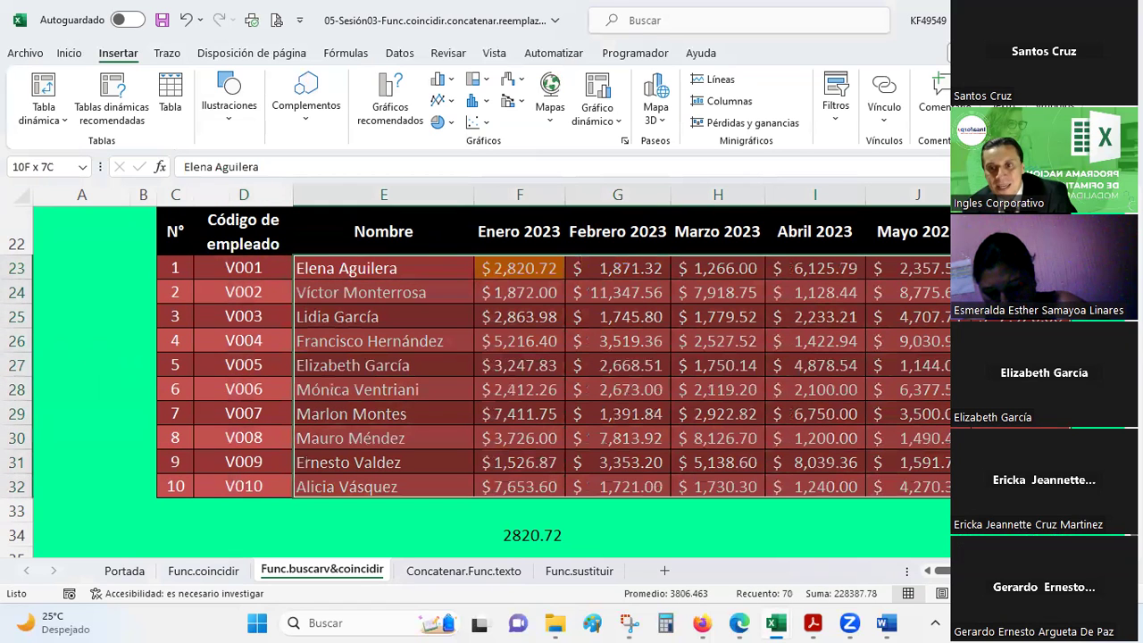
{"action": "scroll", "coordinate": [611, 380], "scroll_direction": "up", "scroll_amount": 2}
{"action": "scroll", "coordinate": [611, 378], "scroll_direction": "up", "scroll_amount": 2}
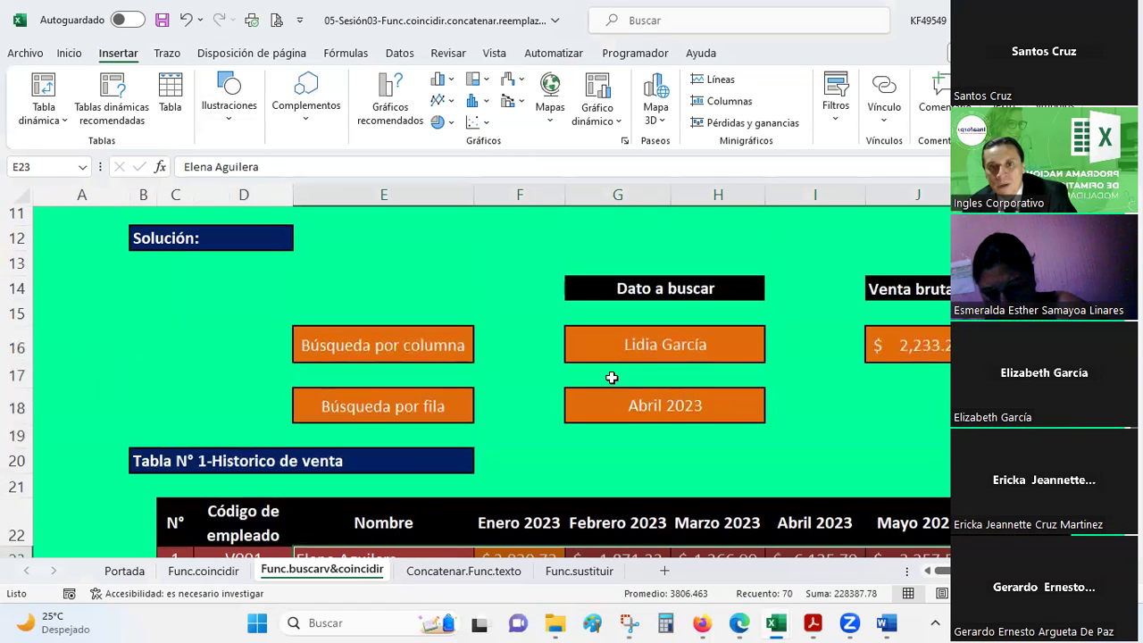
{"action": "left_click_drag", "start_coordinate": [349, 280], "coordinate": [917, 402]}
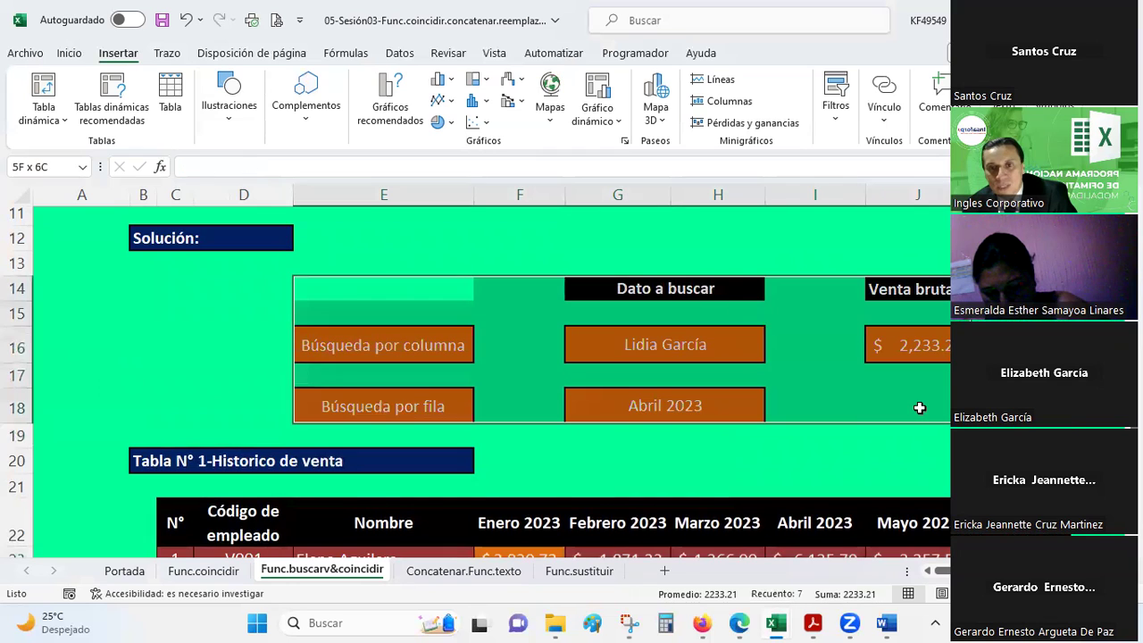
{"action": "scroll", "coordinate": [917, 403], "scroll_direction": "down", "scroll_amount": 1}
{"action": "left_click", "coordinate": [715, 268]}
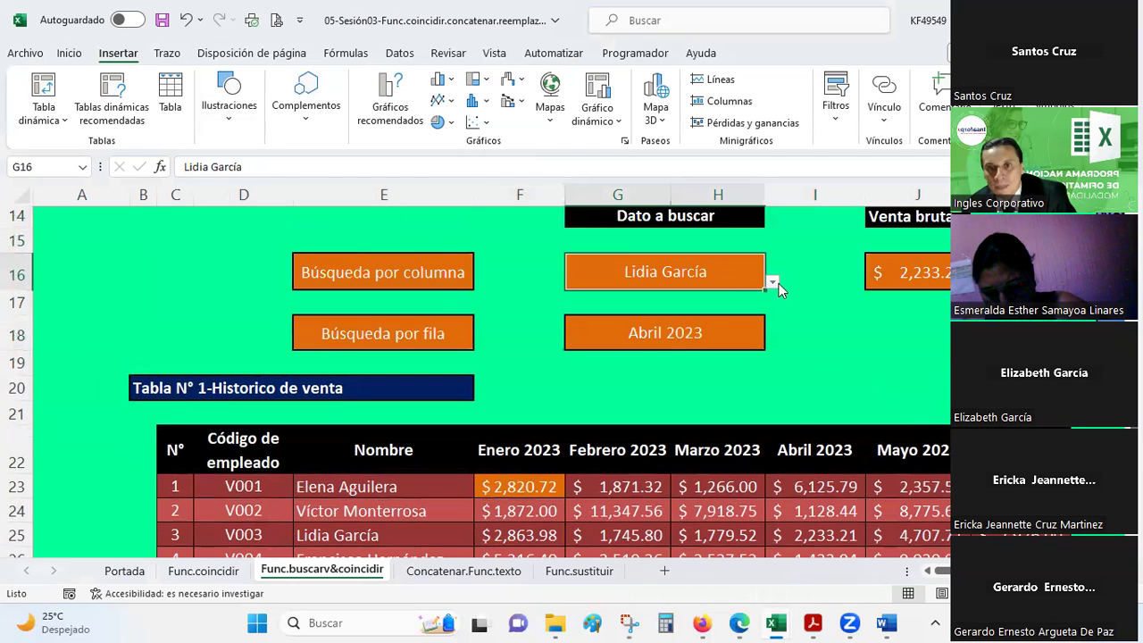
{"action": "left_click", "coordinate": [721, 327]}
{"action": "left_click", "coordinate": [696, 307]}
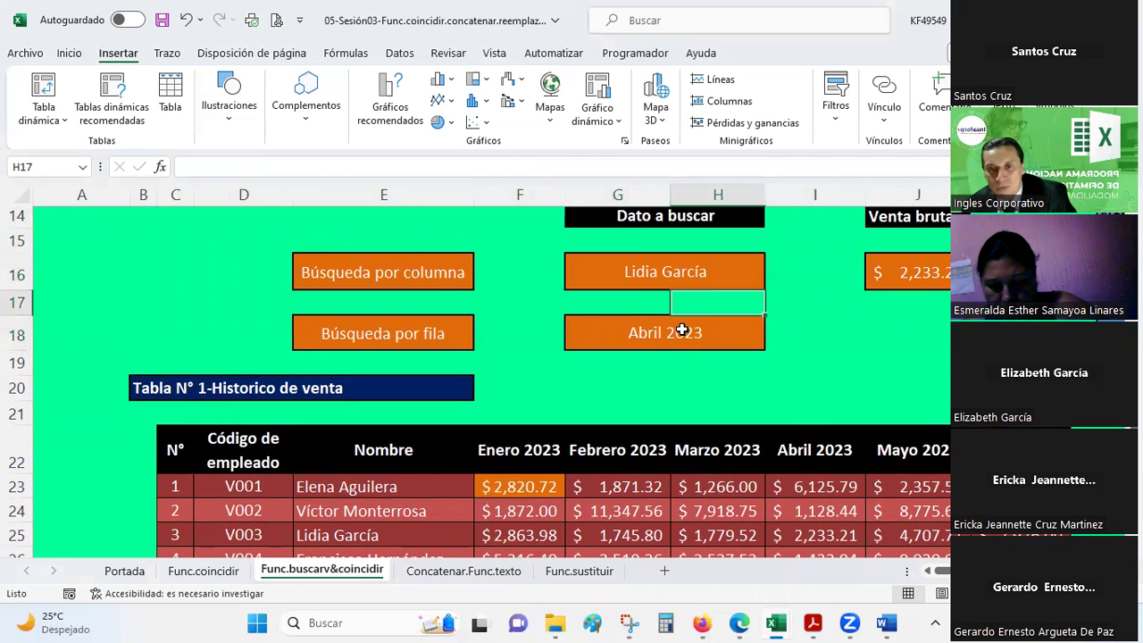
{"action": "left_click", "coordinate": [645, 249]}
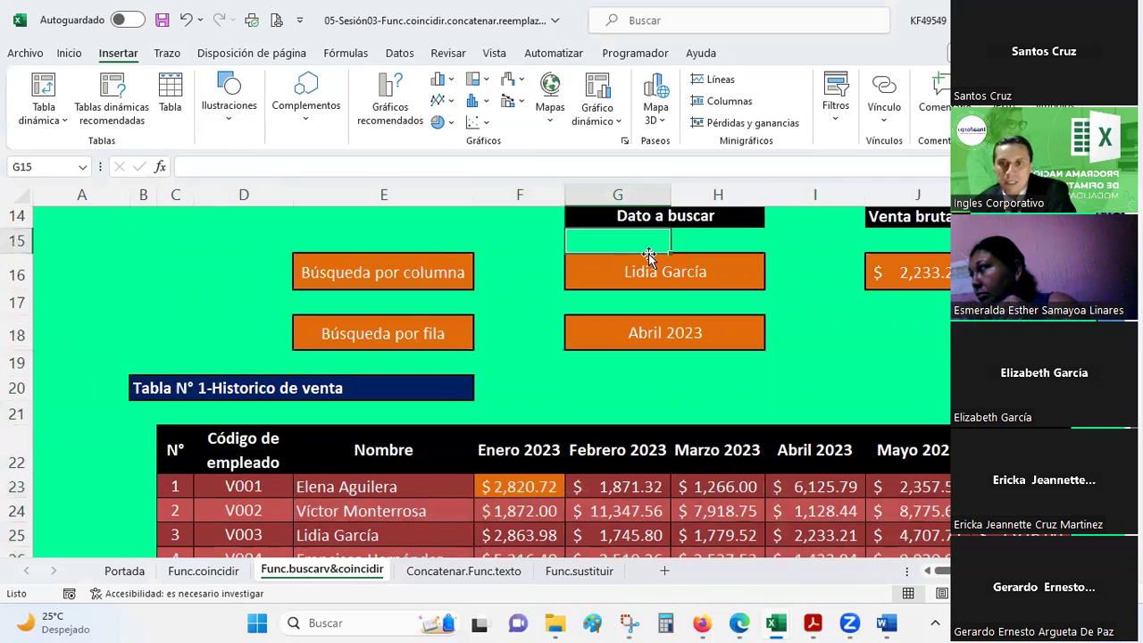
{"action": "left_click", "coordinate": [658, 333]}
{"action": "left_click", "coordinate": [644, 296]}
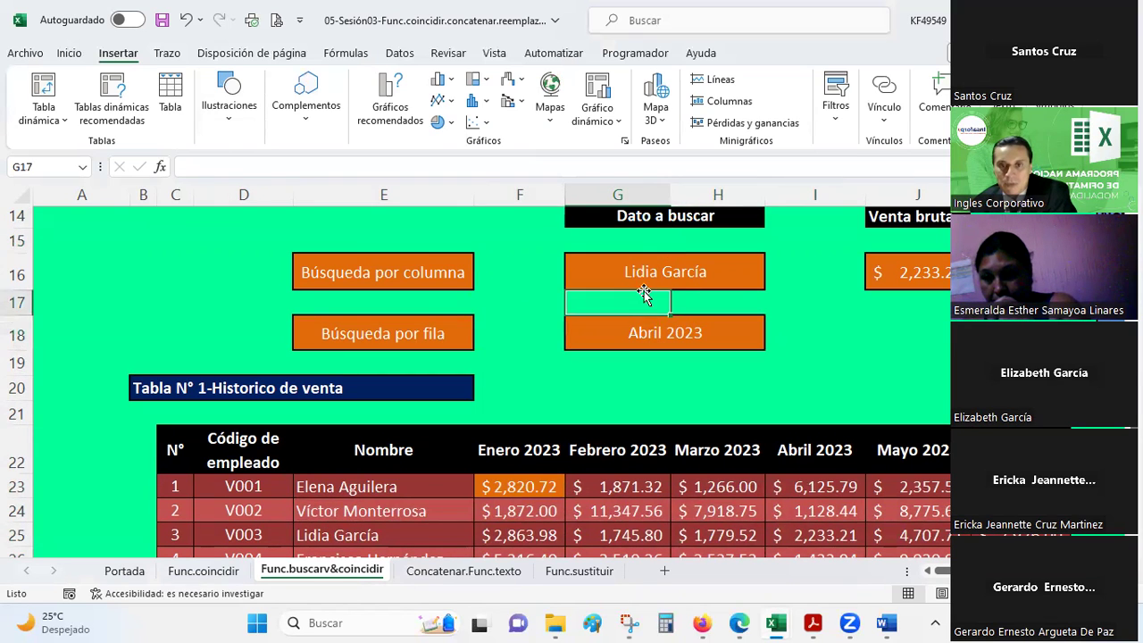
{"action": "left_click", "coordinate": [645, 273]}
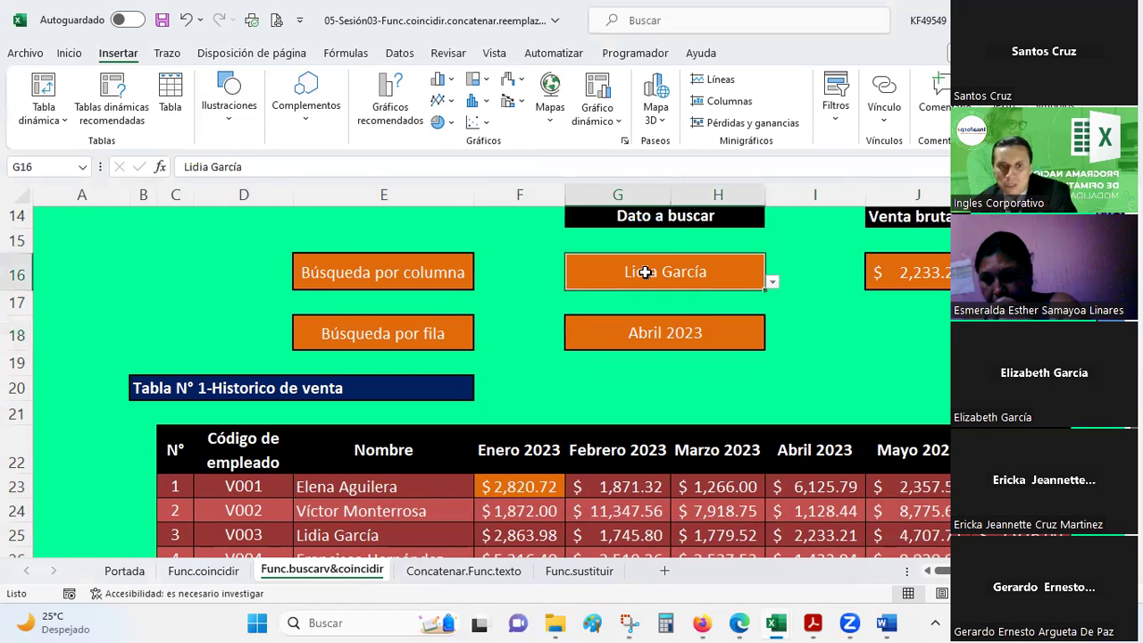
Pick another employee in G16 and Enero 2023 in G18, then bring Snipping Tool forward
{"action": "left_click", "coordinate": [771, 284]}
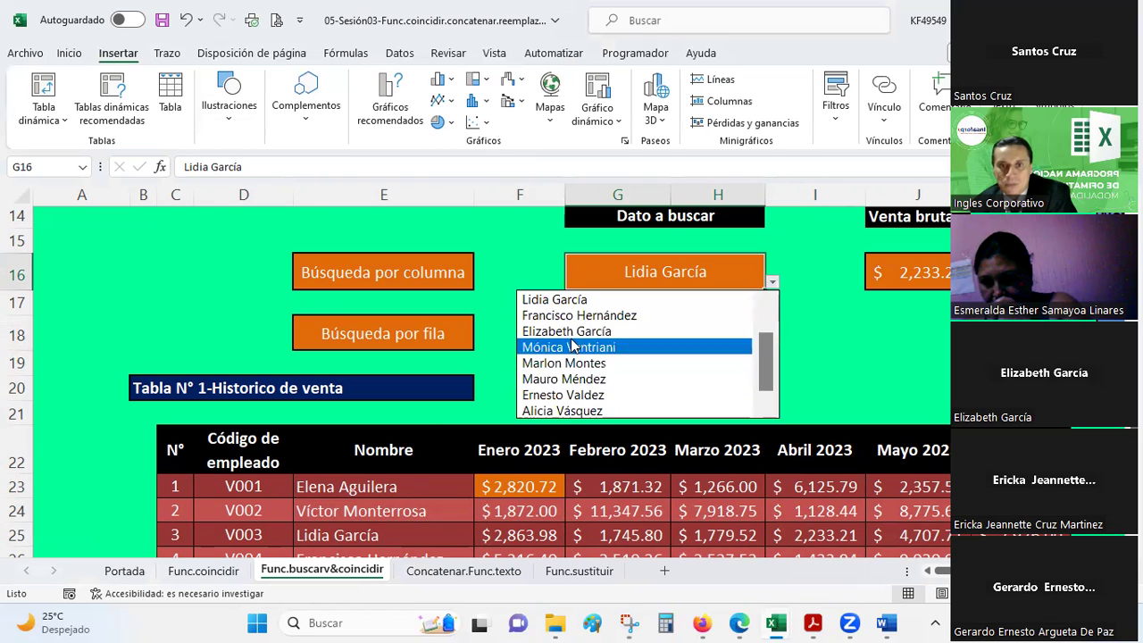
{"action": "scroll", "coordinate": [766, 357], "scroll_direction": "up", "scroll_amount": 2}
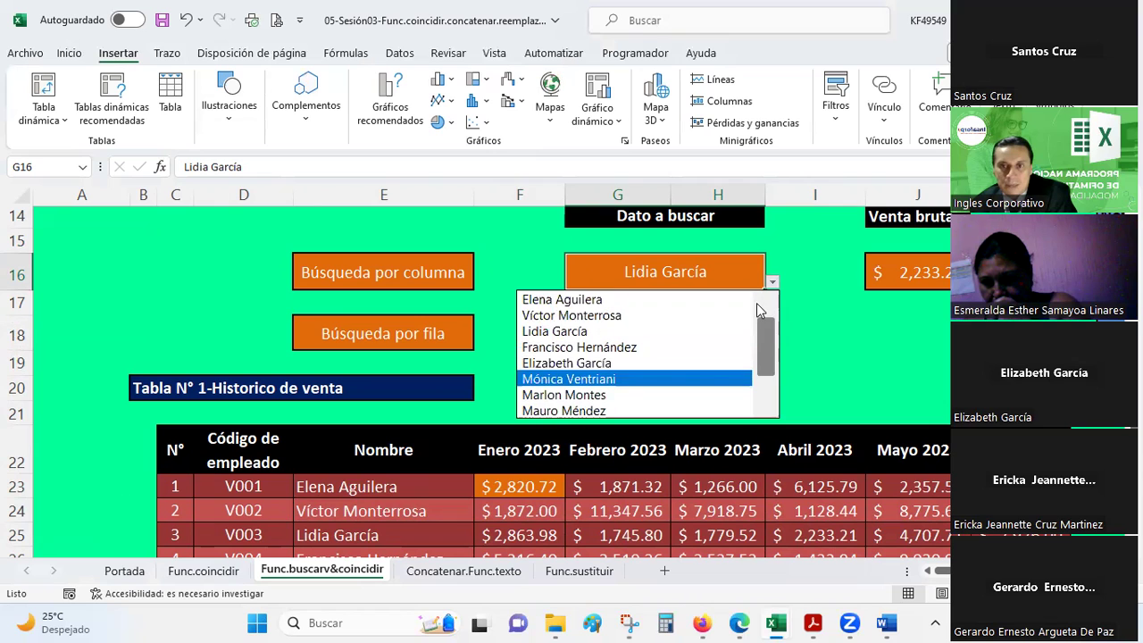
{"action": "left_click", "coordinate": [658, 317]}
{"action": "left_click", "coordinate": [723, 336]}
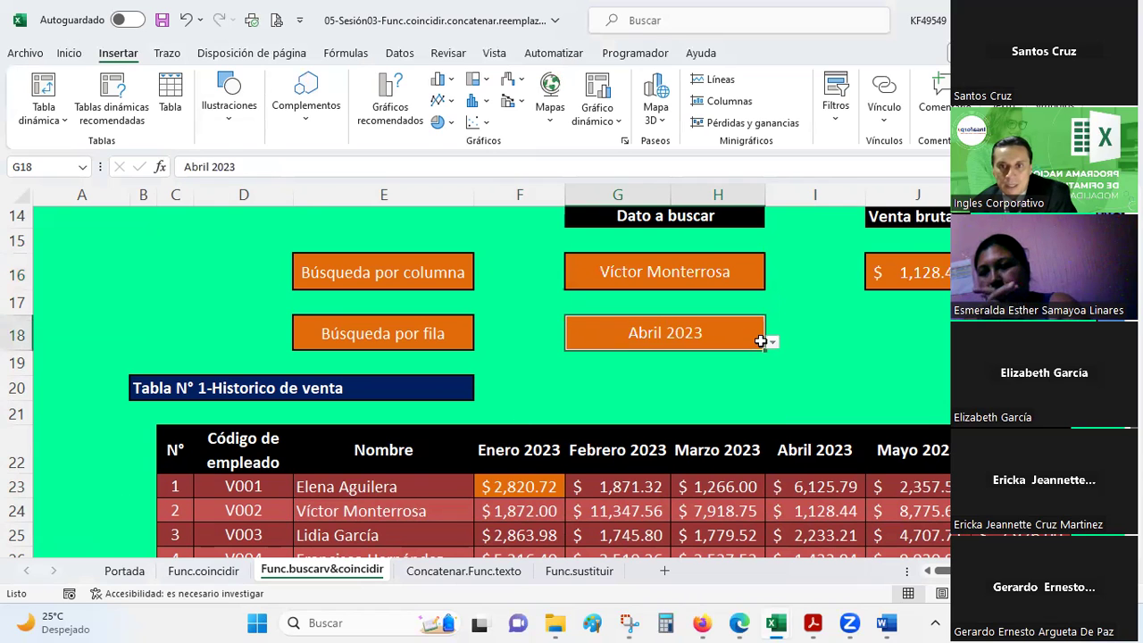
{"action": "left_click", "coordinate": [771, 342]}
{"action": "left_click", "coordinate": [620, 359]}
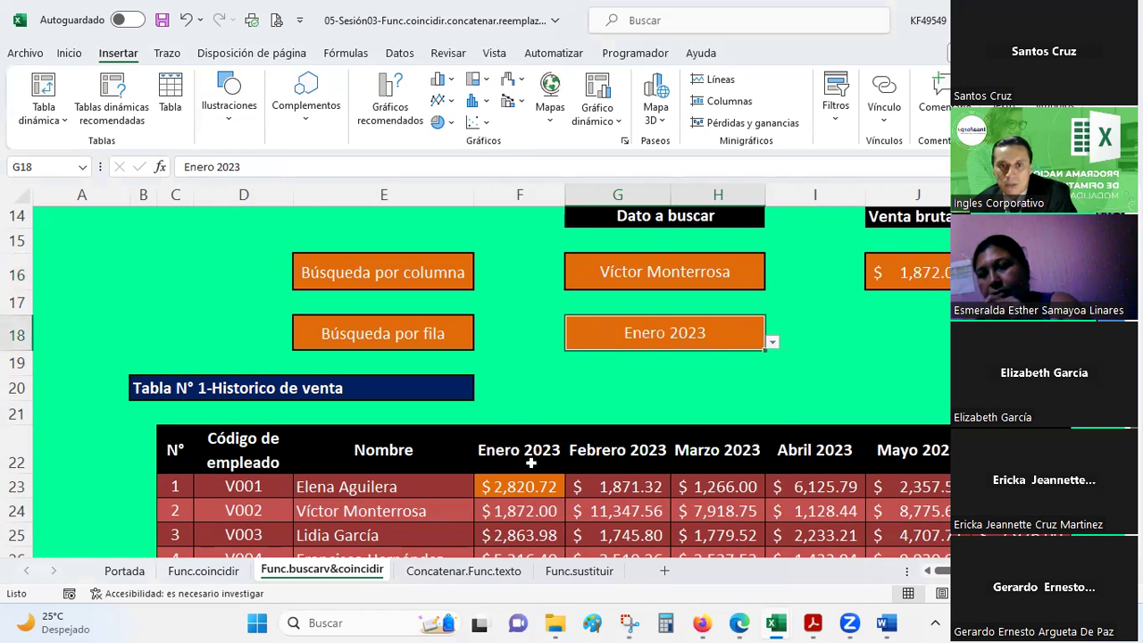
{"action": "scroll", "coordinate": [614, 341], "scroll_direction": "down", "scroll_amount": 2}
{"action": "scroll", "coordinate": [621, 277], "scroll_direction": "up", "scroll_amount": 2}
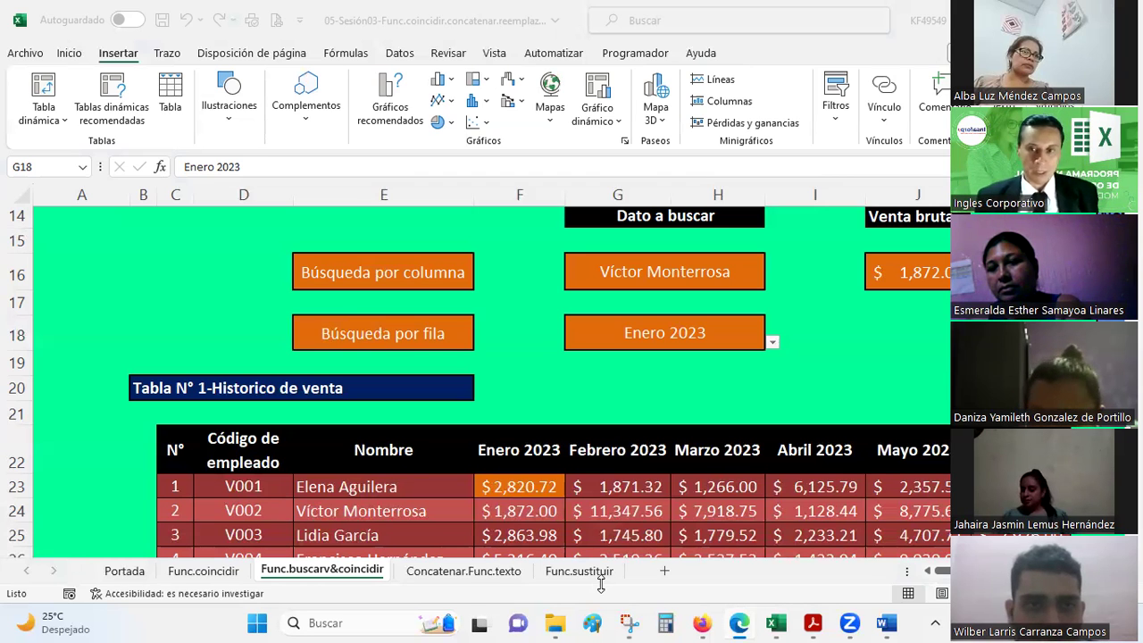
{"action": "left_click", "coordinate": [629, 622]}
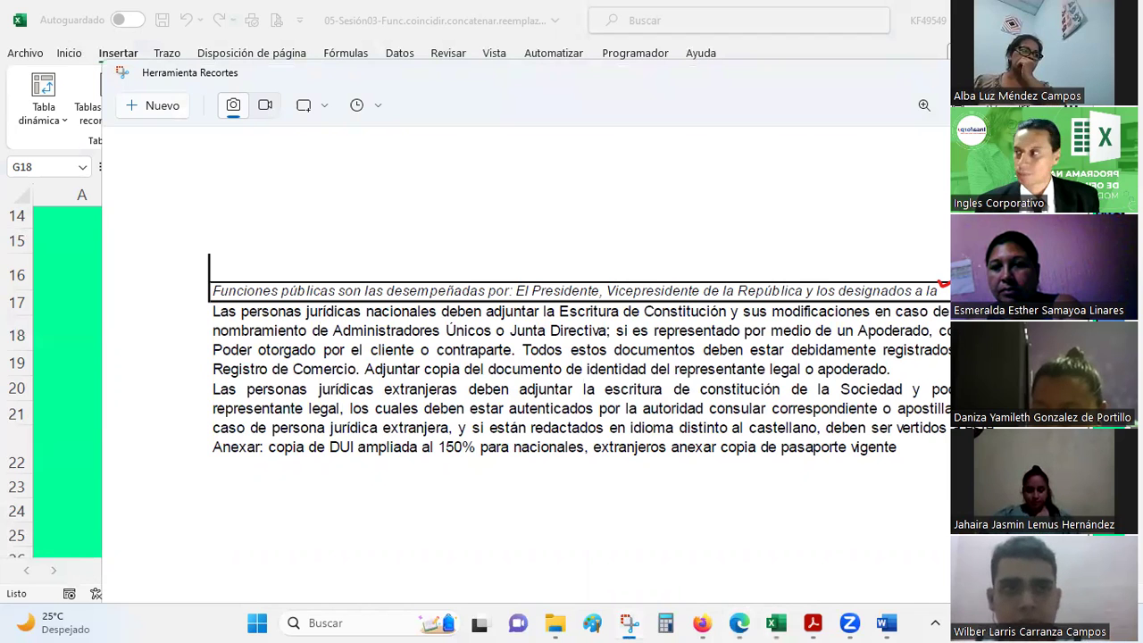
Capture a screen snip of the video-call participants gallery
{"action": "key", "text": "alt+Tab"}
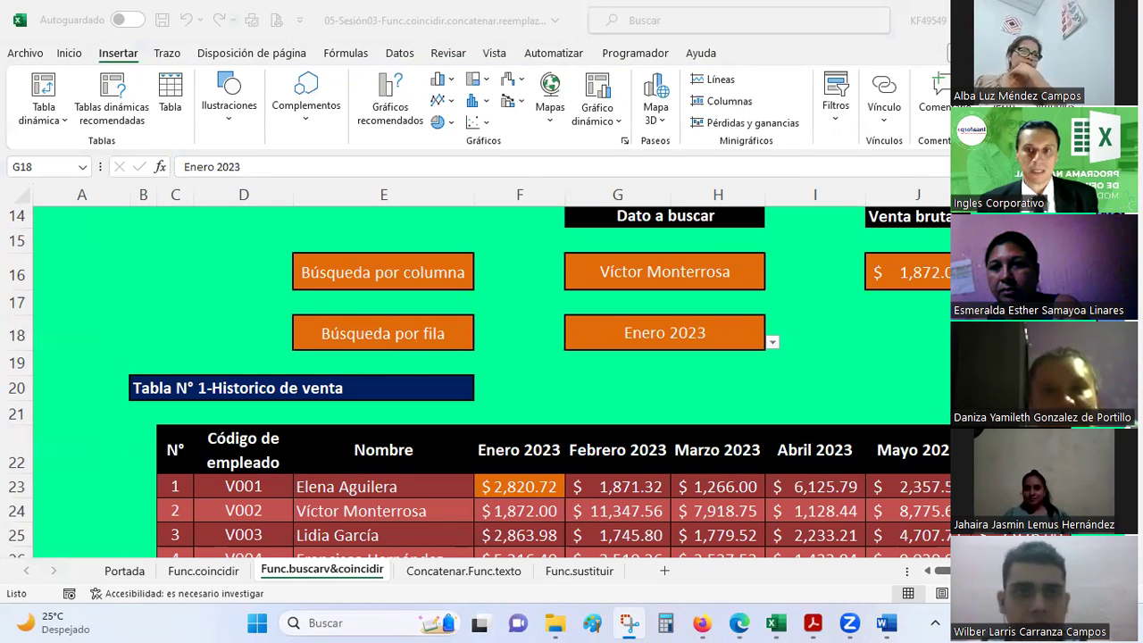
{"action": "key", "text": "super+shift+s"}
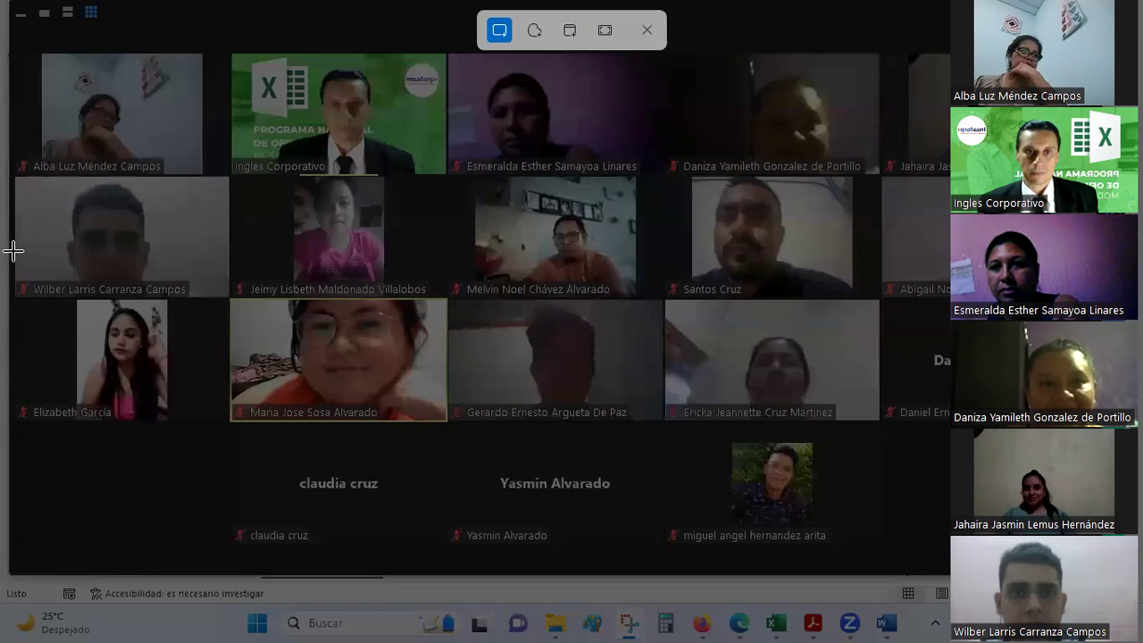
{"action": "left_click_drag", "start_coordinate": [13, 21], "coordinate": [950, 575]}
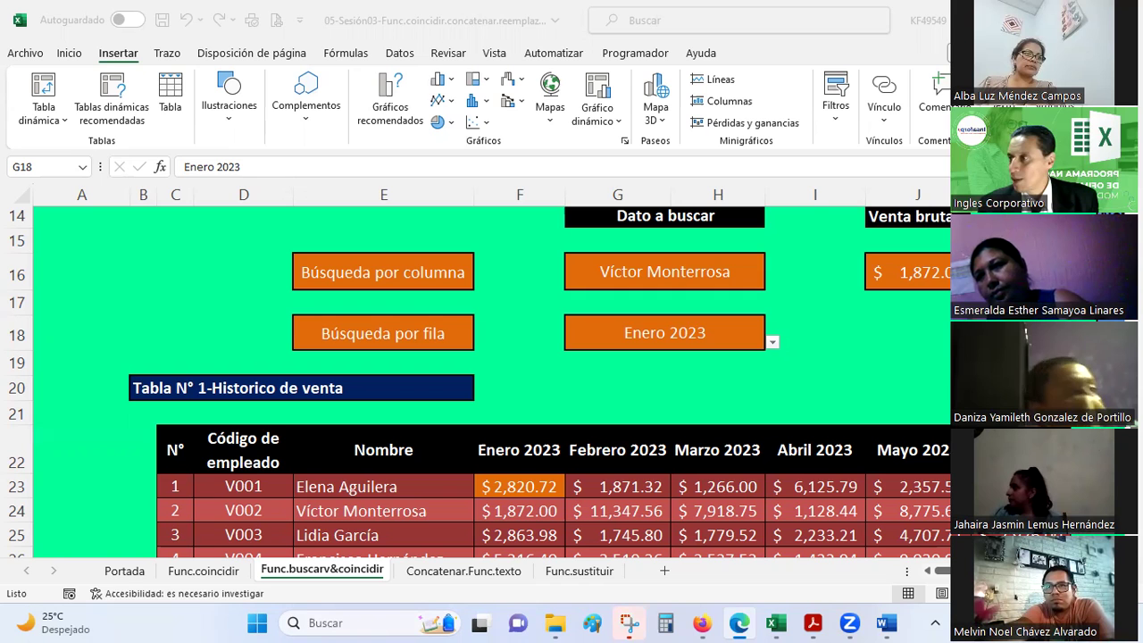
{"action": "left_click", "coordinate": [440, 574]}
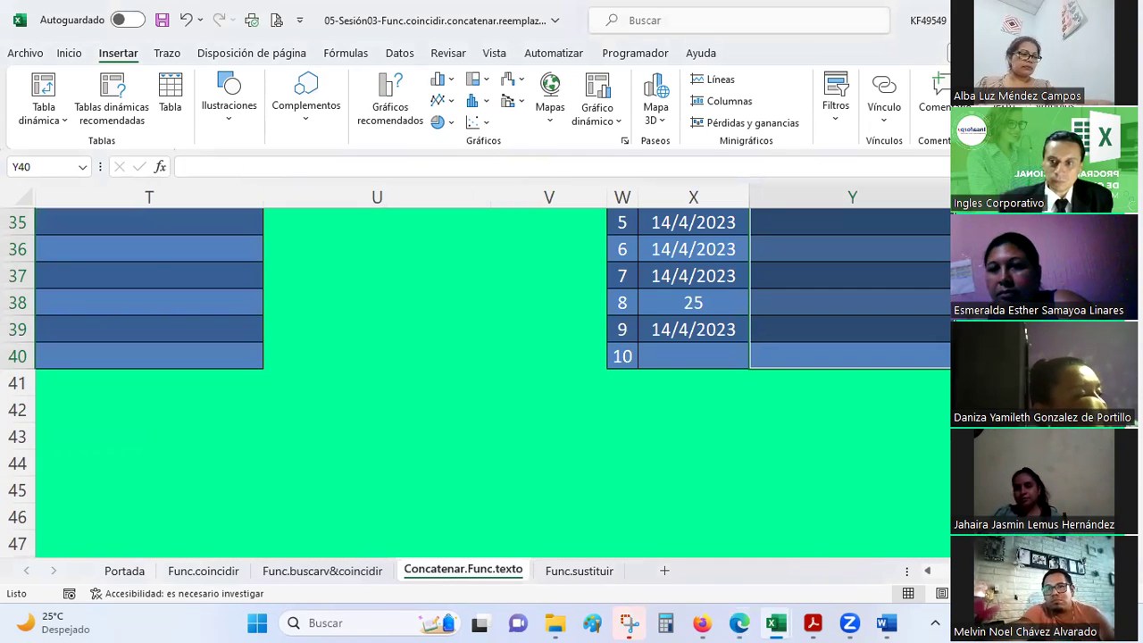
{"action": "scroll", "coordinate": [491, 374], "scroll_direction": "left", "scroll_amount": 10}
{"action": "left_click", "coordinate": [451, 469]}
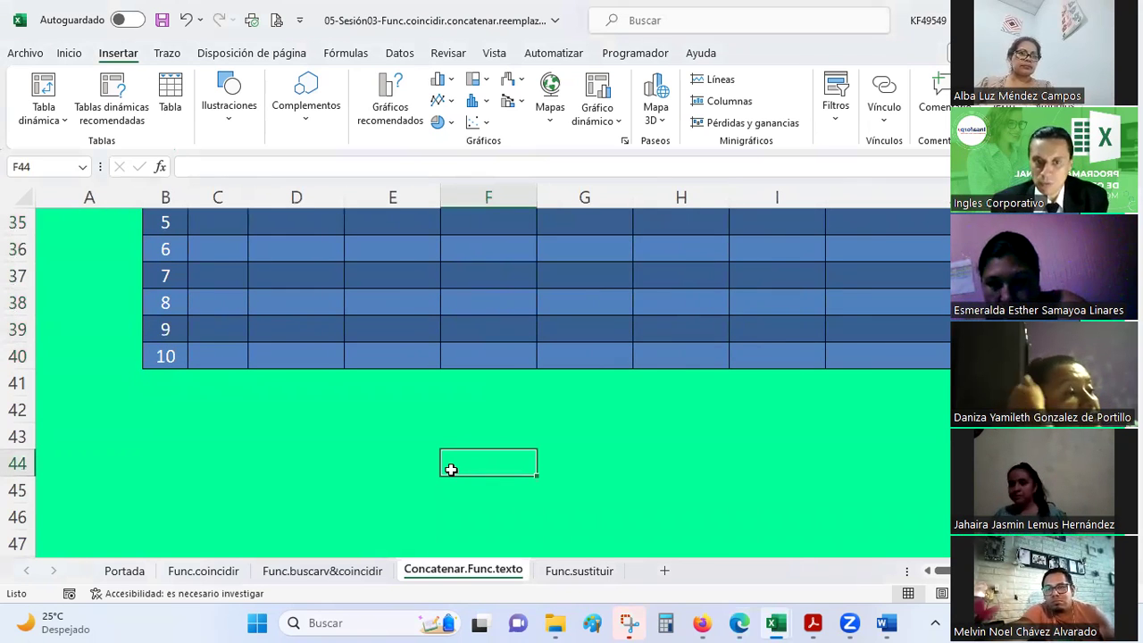
{"action": "scroll", "coordinate": [473, 452], "scroll_direction": "up", "scroll_amount": 2}
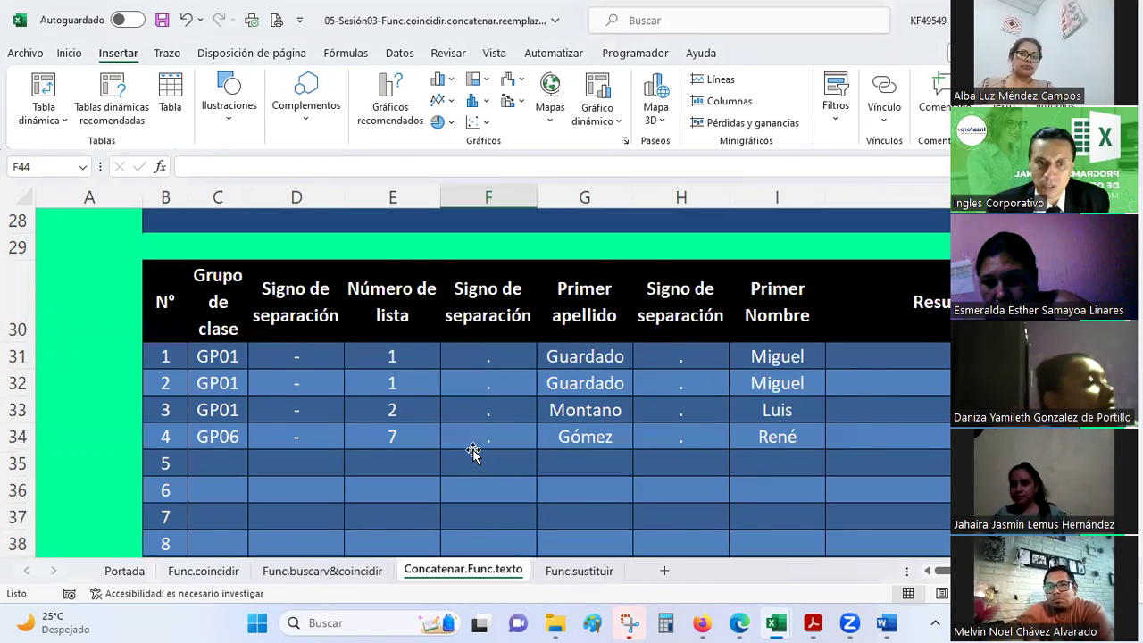
{"action": "scroll", "coordinate": [392, 435], "scroll_direction": "up", "scroll_amount": 1}
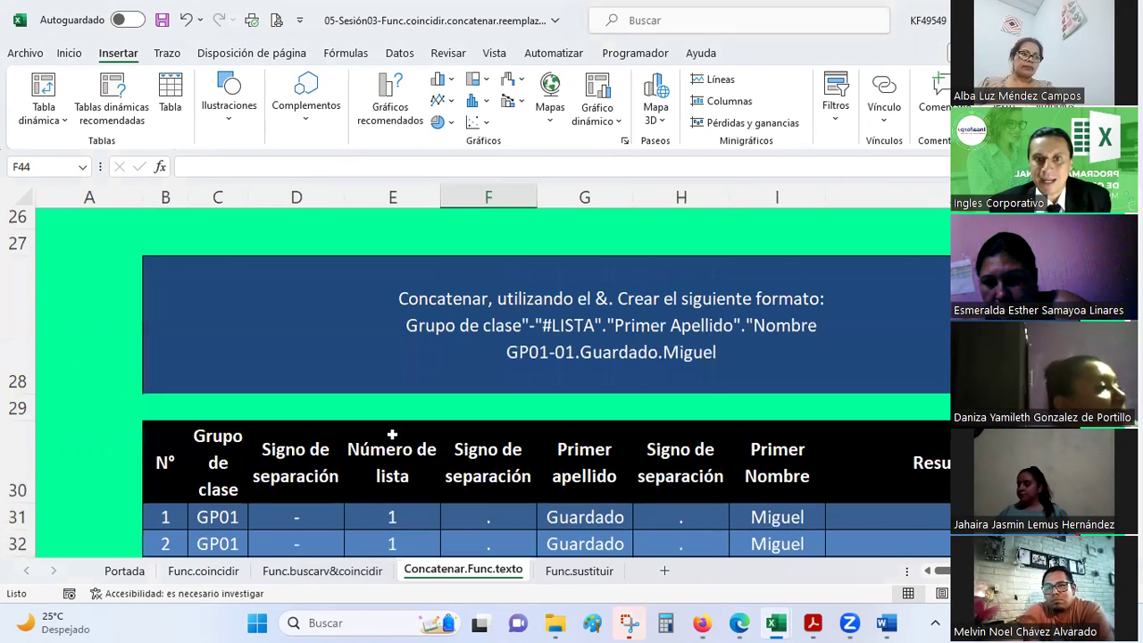
{"action": "scroll", "coordinate": [392, 435], "scroll_direction": "down", "scroll_amount": 1}
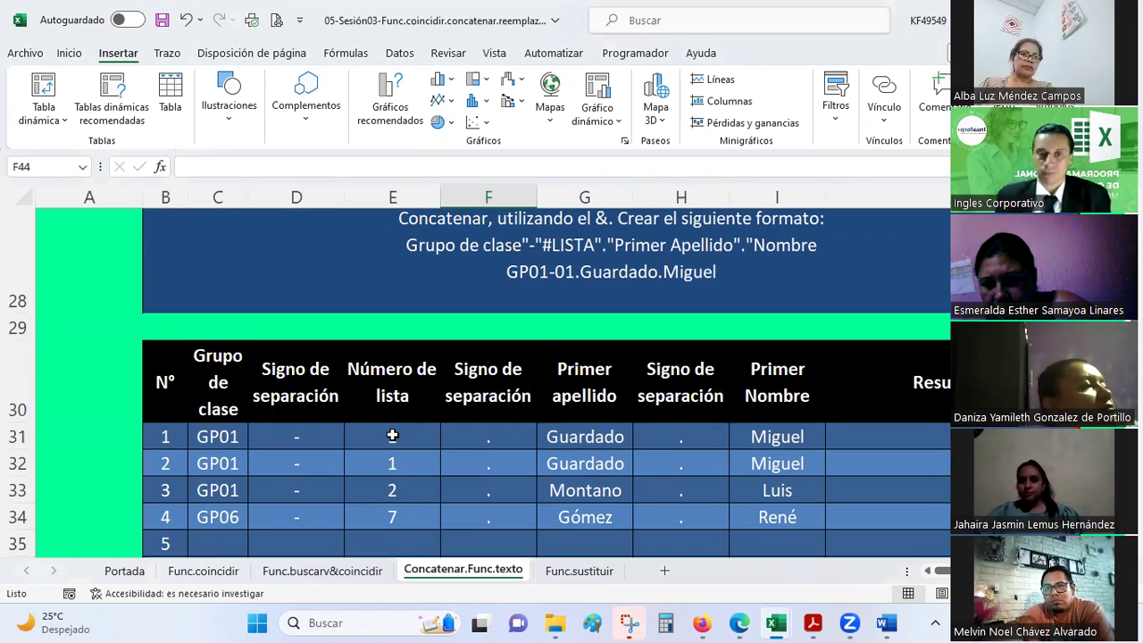
{"action": "scroll", "coordinate": [577, 345], "scroll_direction": "up", "scroll_amount": 1}
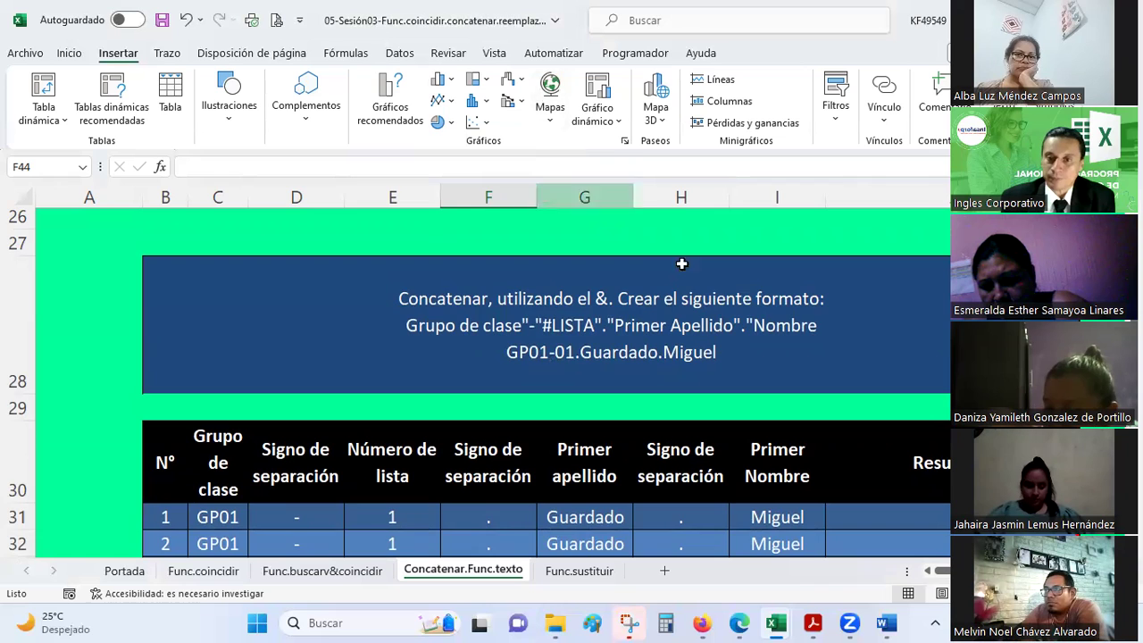
{"action": "scroll", "coordinate": [836, 403], "scroll_direction": "down", "scroll_amount": 1}
{"action": "scroll", "coordinate": [839, 405], "scroll_direction": "down", "scroll_amount": 1}
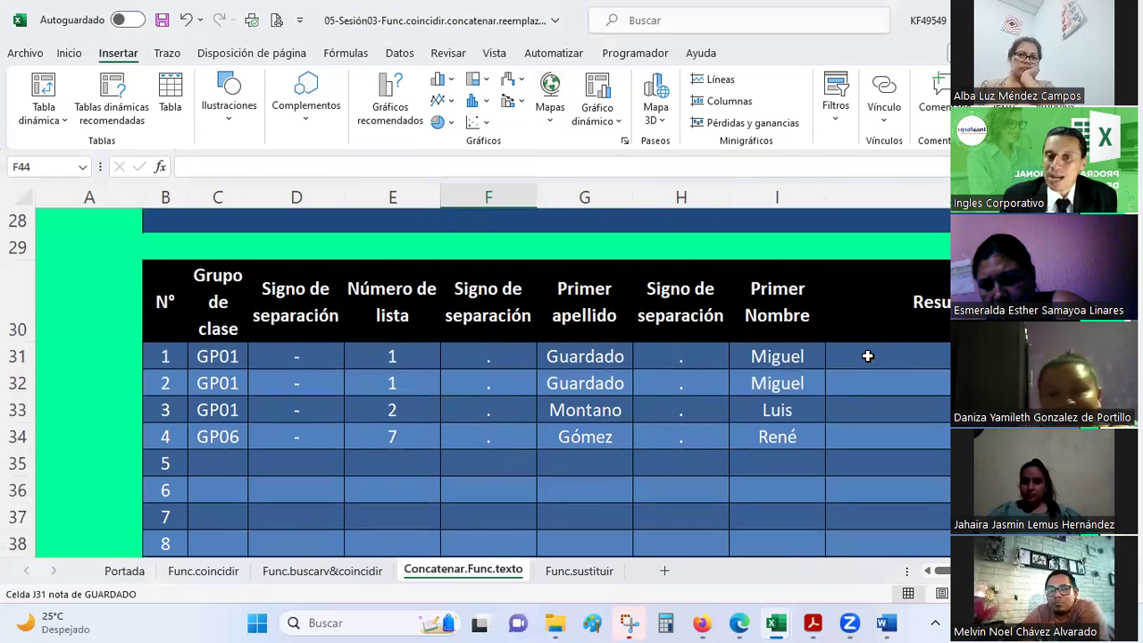
{"action": "left_click", "coordinate": [865, 355]}
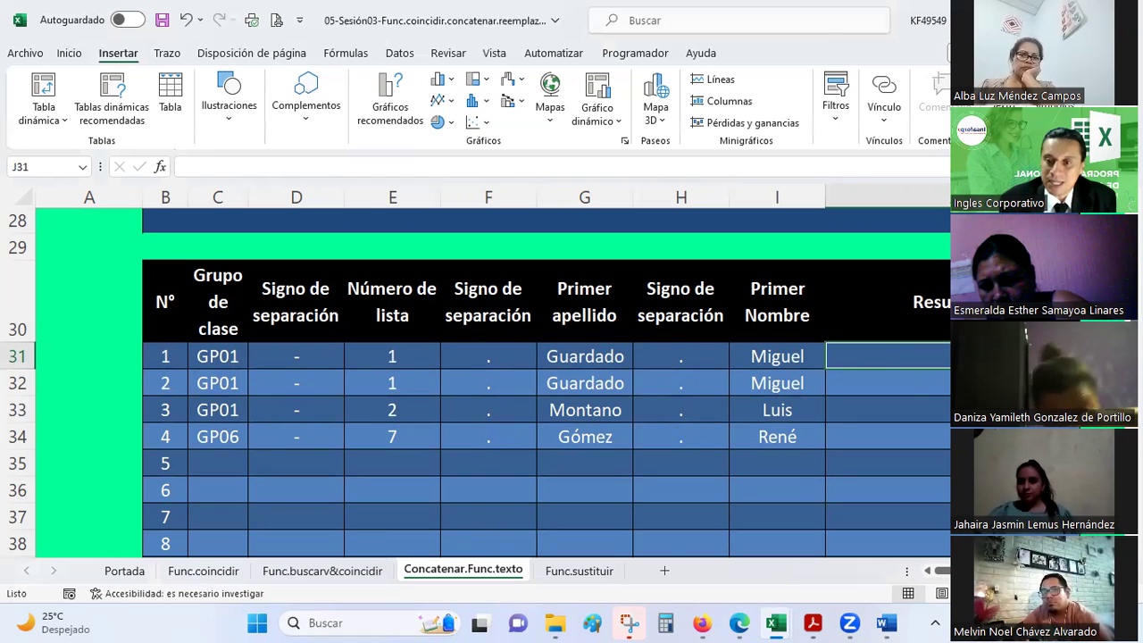
{"action": "scroll", "coordinate": [491, 384], "scroll_direction": "right", "scroll_amount": 5}
{"action": "scroll", "coordinate": [490, 384], "scroll_direction": "right", "scroll_amount": 3}
{"action": "scroll", "coordinate": [491, 384], "scroll_direction": "left", "scroll_amount": 2}
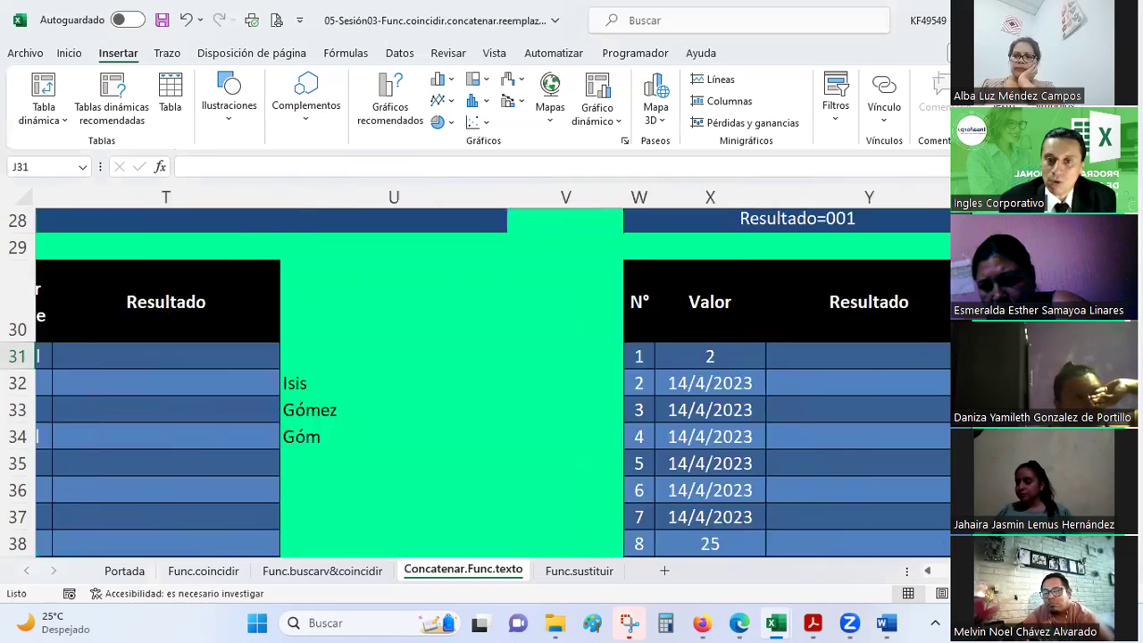
{"action": "scroll", "coordinate": [491, 383], "scroll_direction": "left", "scroll_amount": 3}
{"action": "scroll", "coordinate": [491, 384], "scroll_direction": "left", "scroll_amount": 2}
{"action": "scroll", "coordinate": [491, 384], "scroll_direction": "left", "scroll_amount": 2}
{"action": "scroll", "coordinate": [491, 384], "scroll_direction": "left", "scroll_amount": 2}
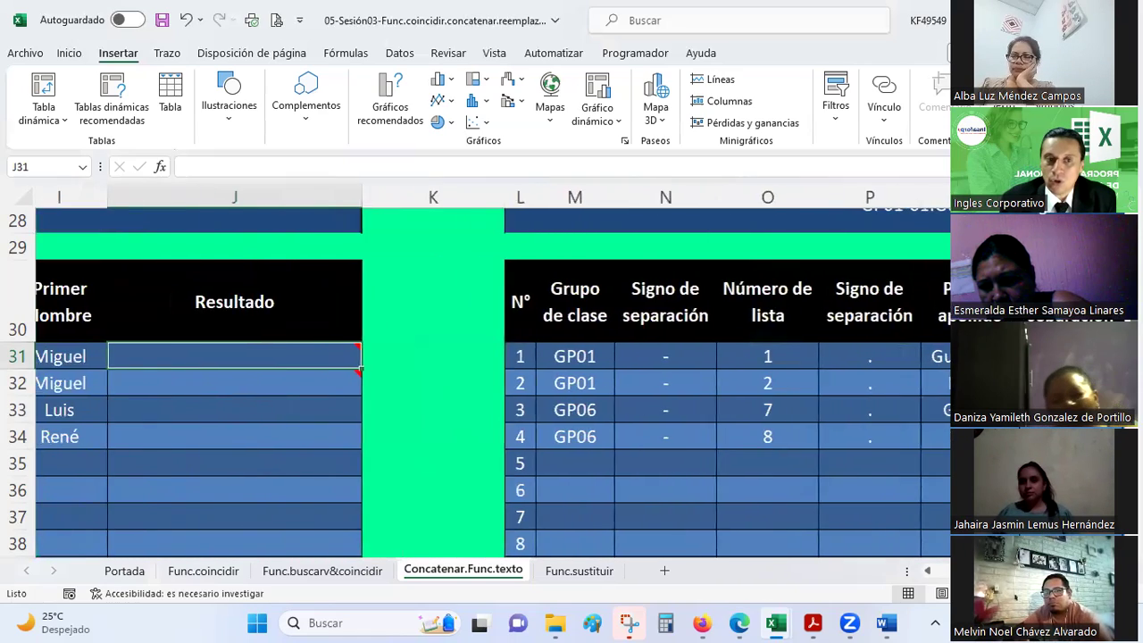
{"action": "scroll", "coordinate": [491, 384], "scroll_direction": "left", "scroll_amount": 5}
{"action": "scroll", "coordinate": [491, 384], "scroll_direction": "right", "scroll_amount": 5}
{"action": "scroll", "coordinate": [491, 384], "scroll_direction": "right", "scroll_amount": 1}
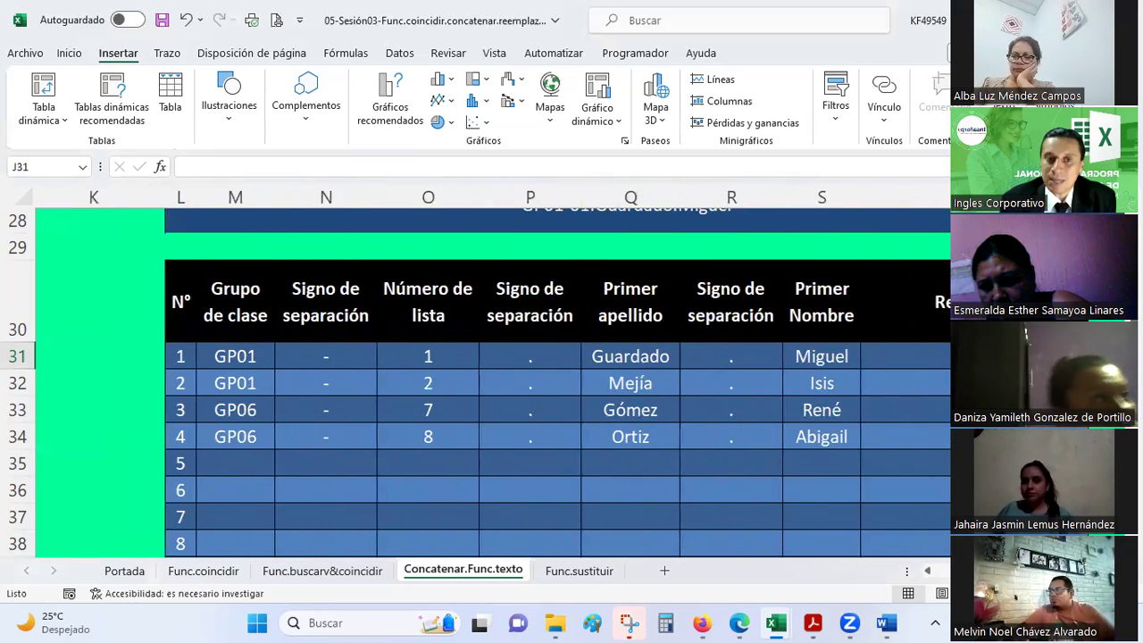
{"action": "scroll", "coordinate": [491, 384], "scroll_direction": "left", "scroll_amount": 4}
{"action": "scroll", "coordinate": [491, 384], "scroll_direction": "left", "scroll_amount": 3}
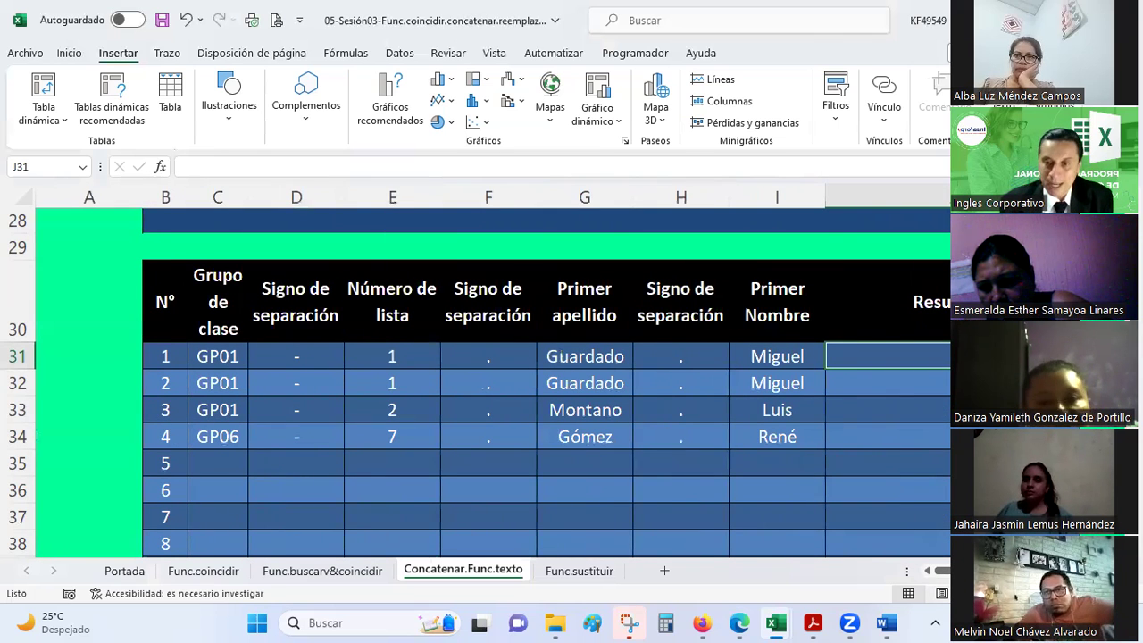
Type an & formula joining "GP01", "-", "01", ".", the surname, "." and the first name
{"action": "type", "text": "="}
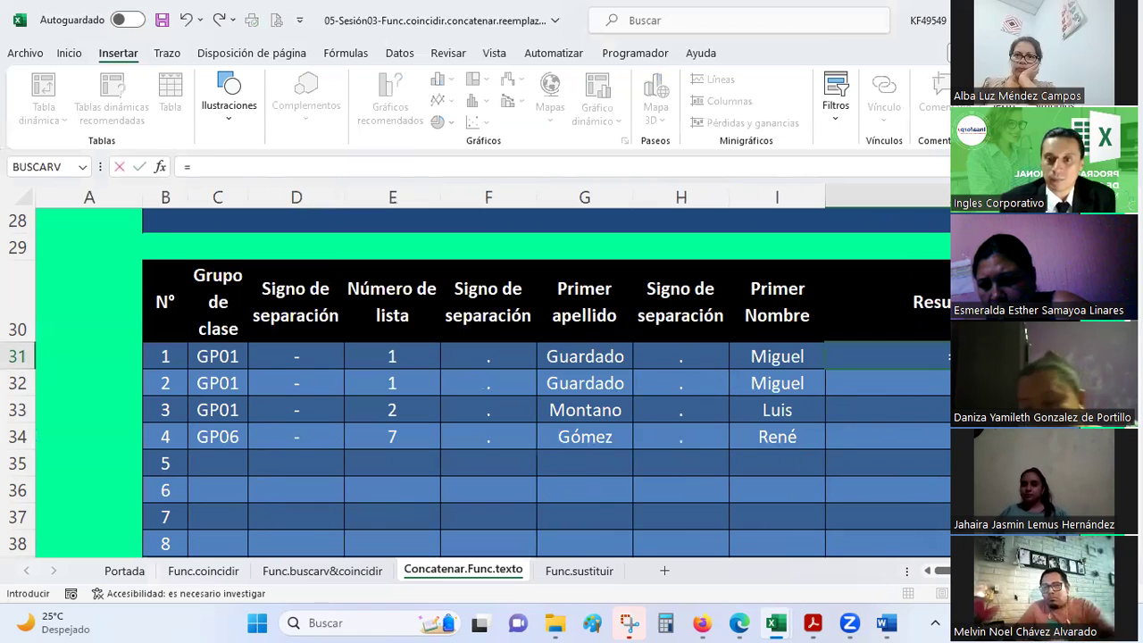
{"action": "type", "text": "G"}
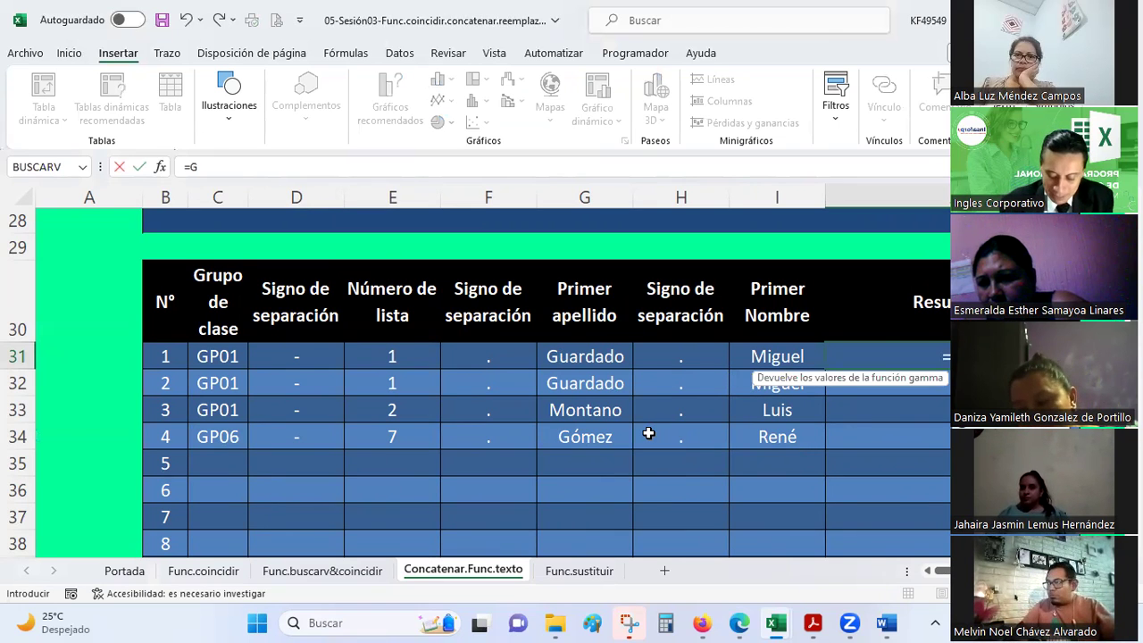
{"action": "key", "text": "BackSpace"}
{"action": "type", "text": "\"GP01"}
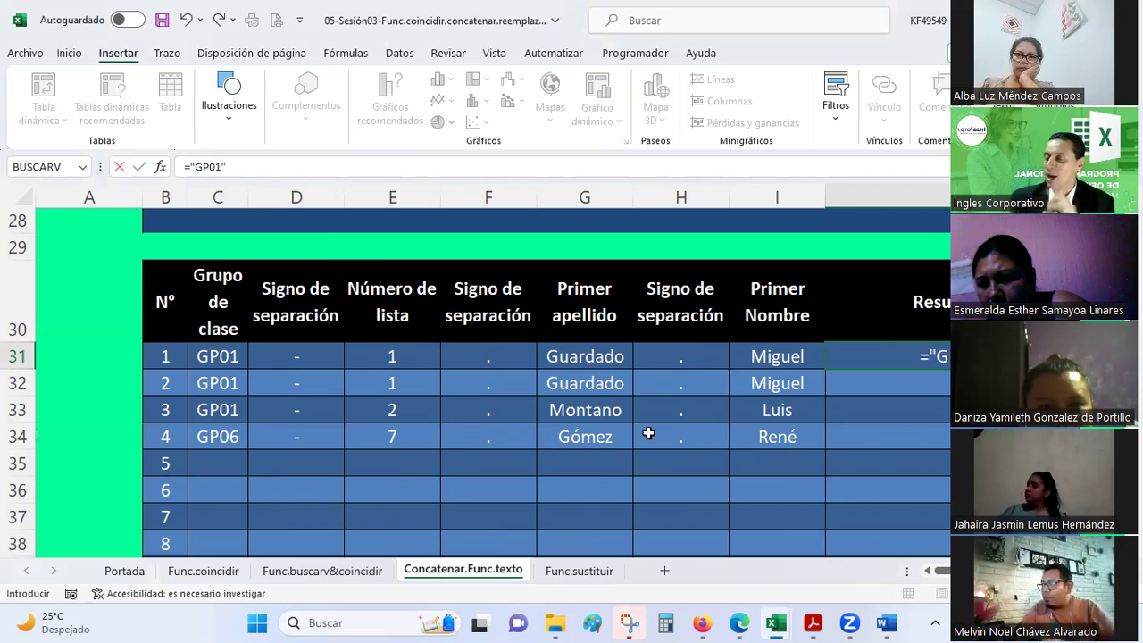
{"action": "type", "text": "&"}
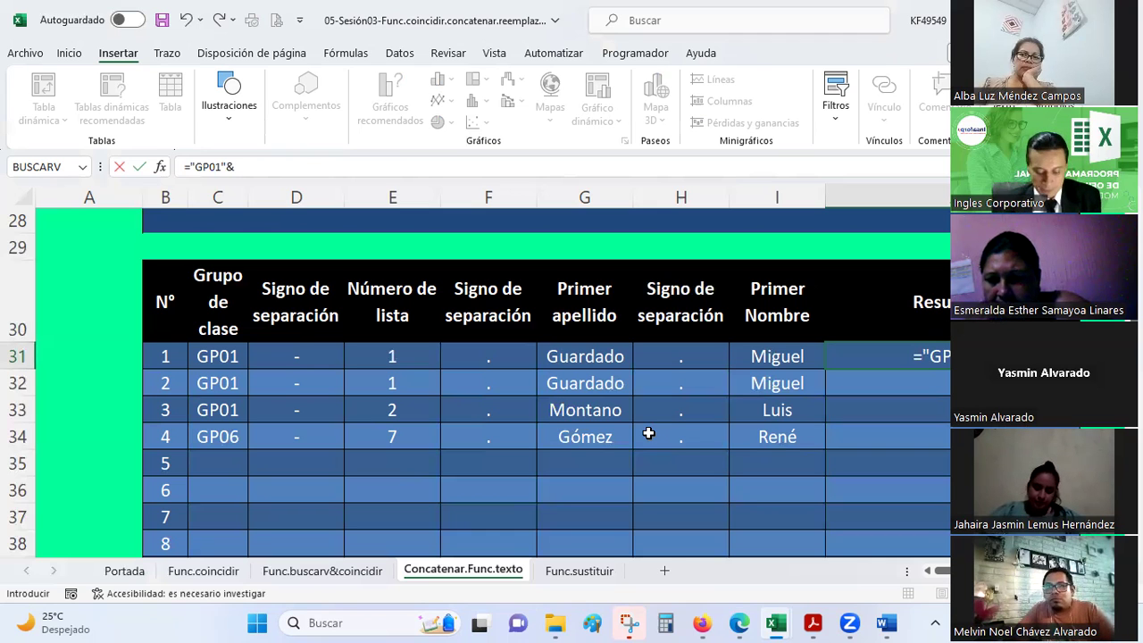
{"action": "type", "text": "\"-\"&"}
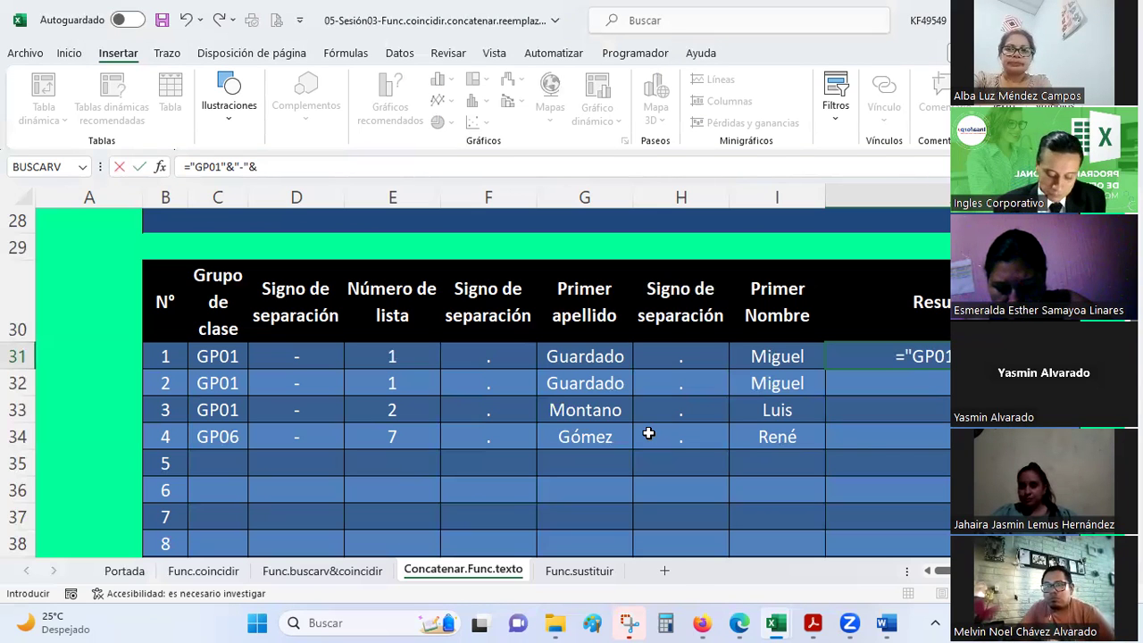
{"action": "type", "text": "\""}
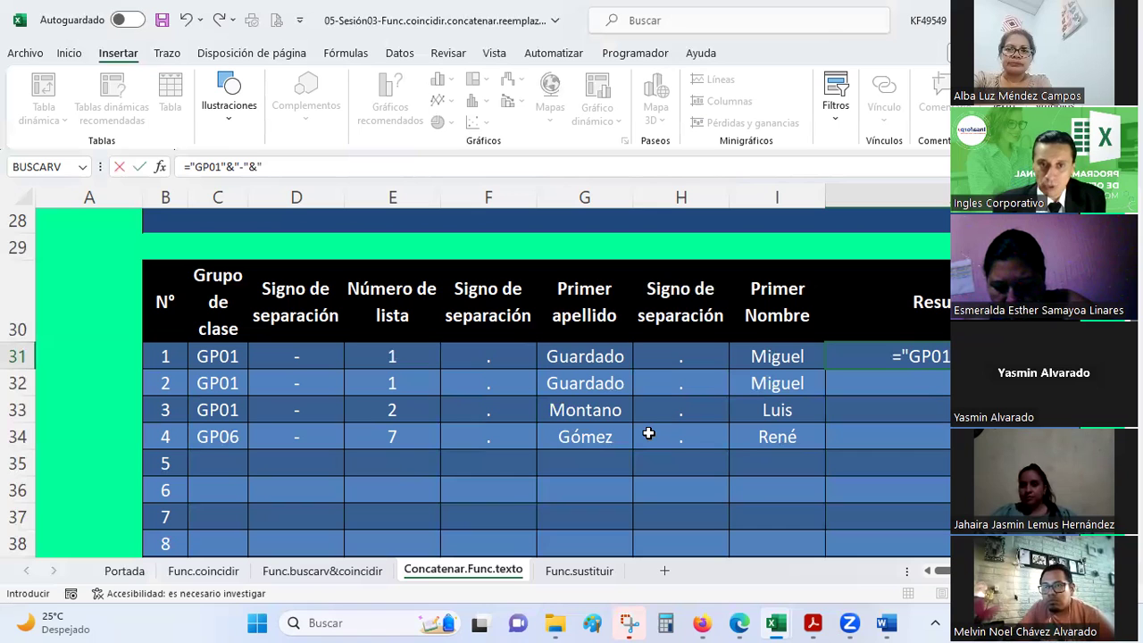
{"action": "type", "text": "01"}
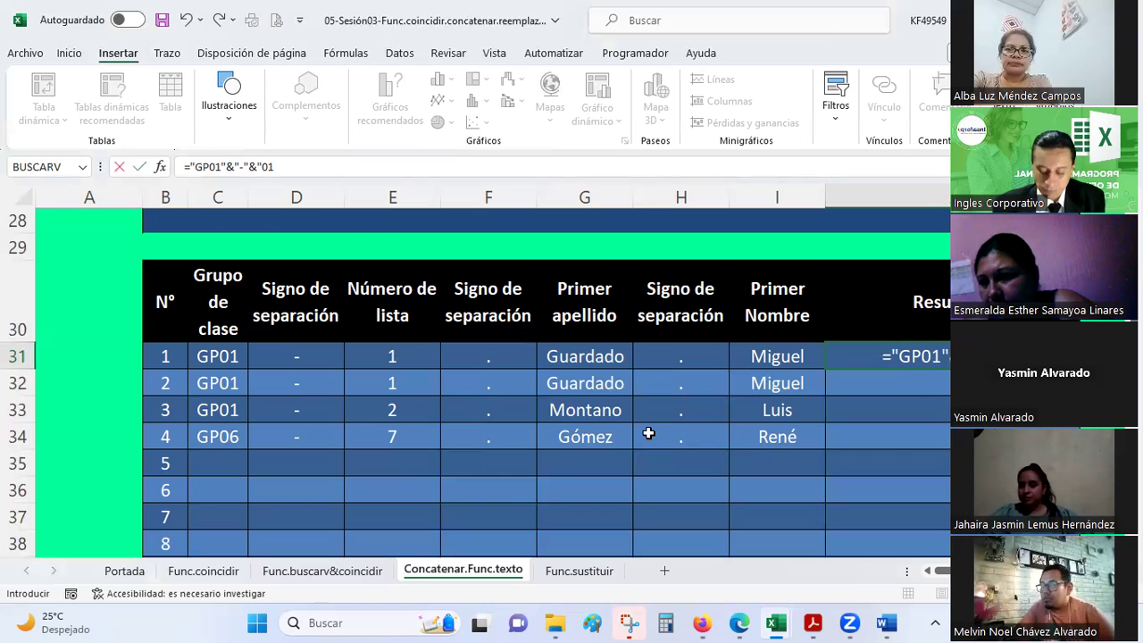
{"action": "type", "text": "\""}
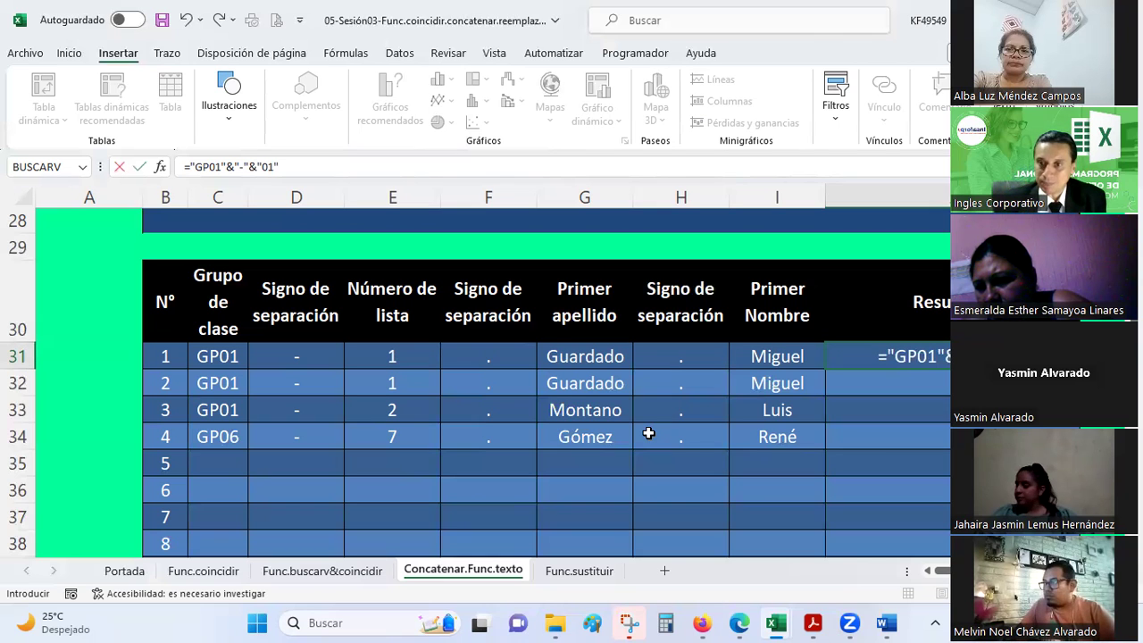
{"action": "type", "text": "&"}
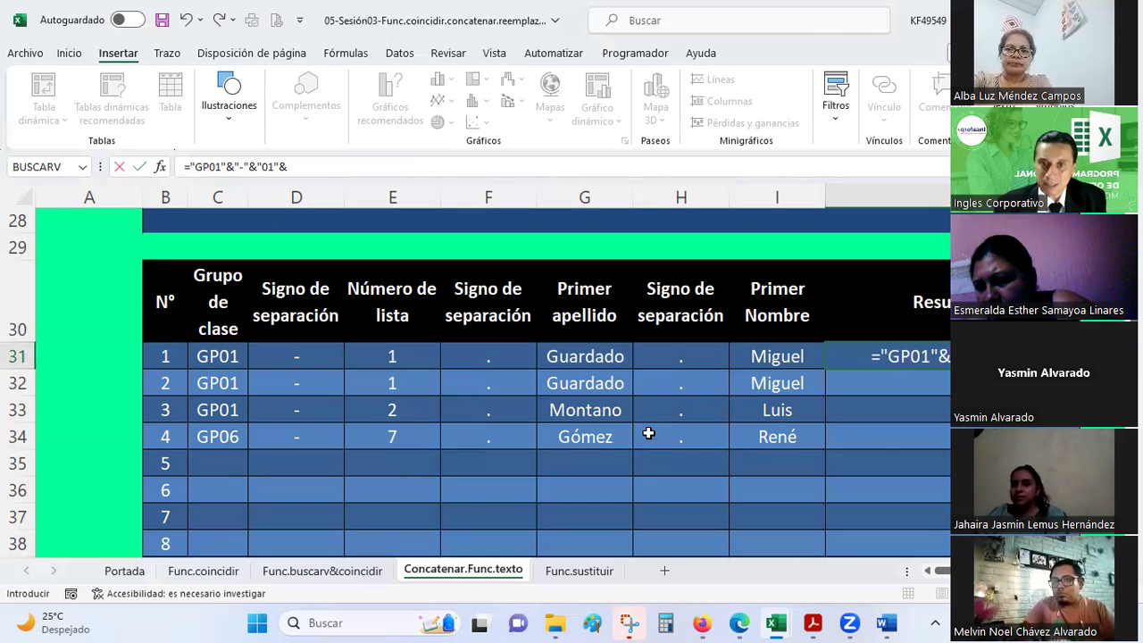
{"action": "type", "text": "\".\""}
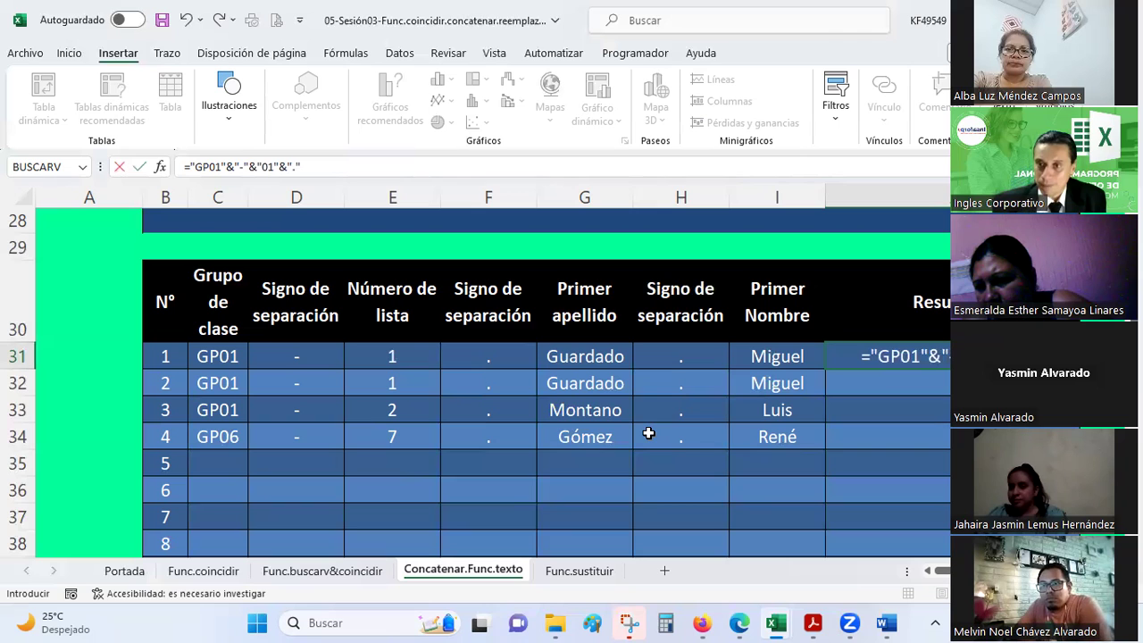
{"action": "type", "text": "&\""}
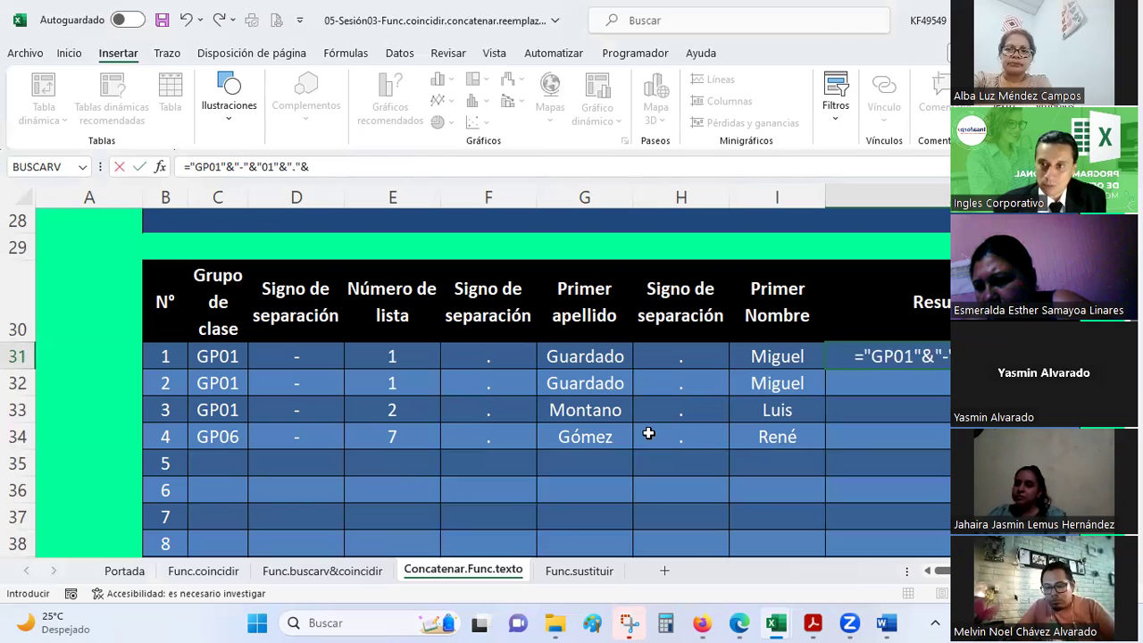
{"action": "type", "text": "gUA"}
{"action": "key", "text": "BackSpace"}
{"action": "key", "text": "BackSpace"}
{"action": "key", "text": "BackSpace"}
{"action": "type", "text": "Guardado\""}
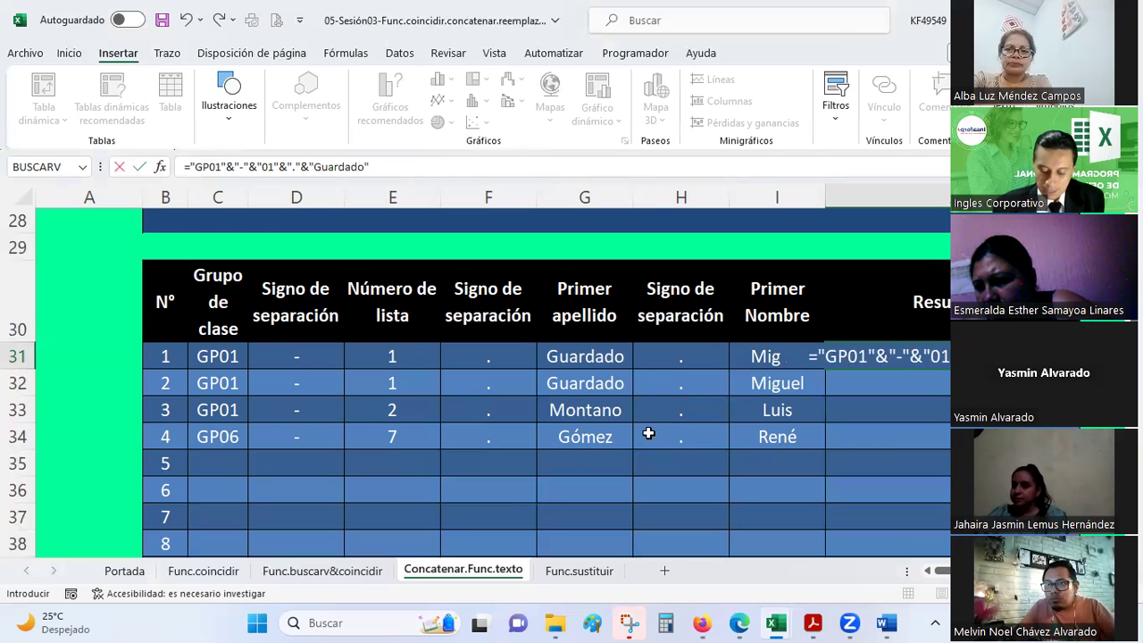
{"action": "type", "text": "&"}
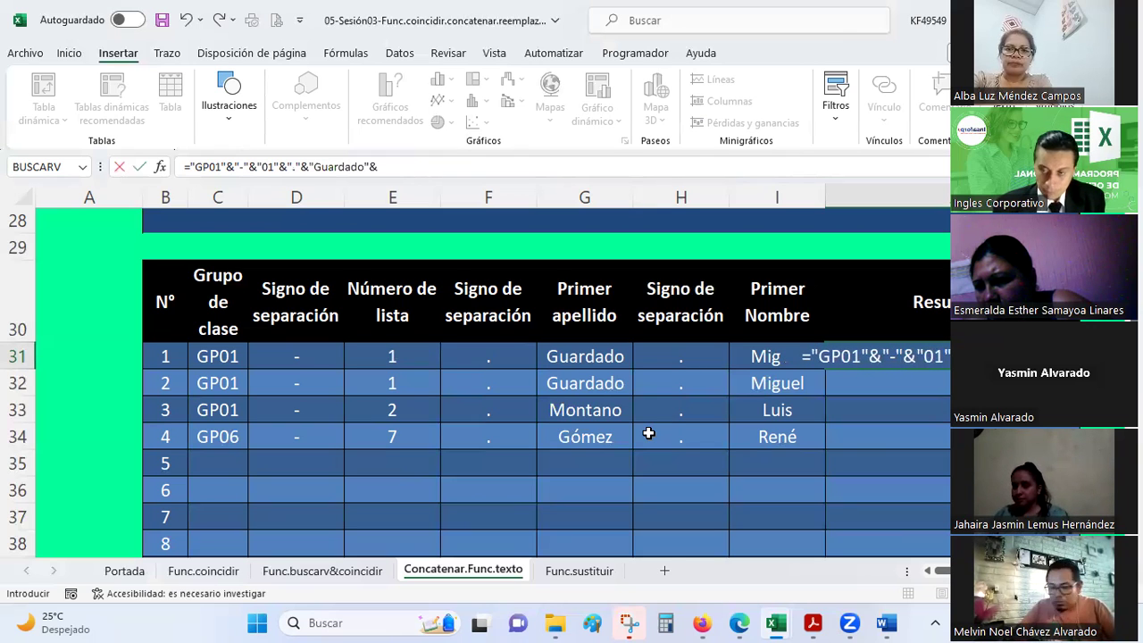
{"action": "type", "text": "\".\""}
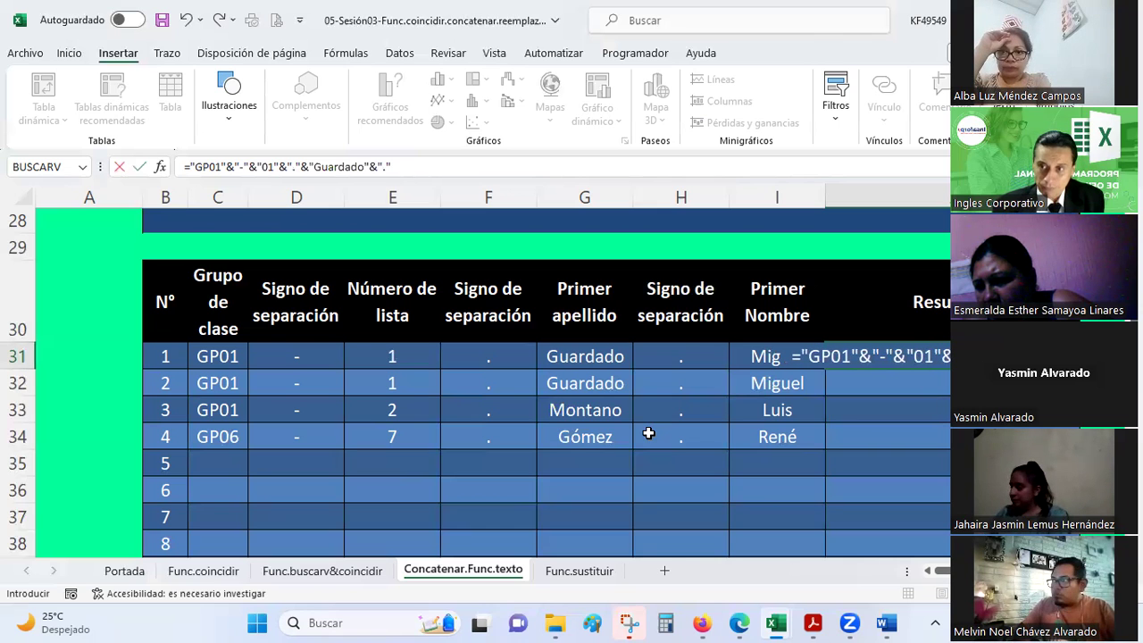
{"action": "type", "text": "&"}
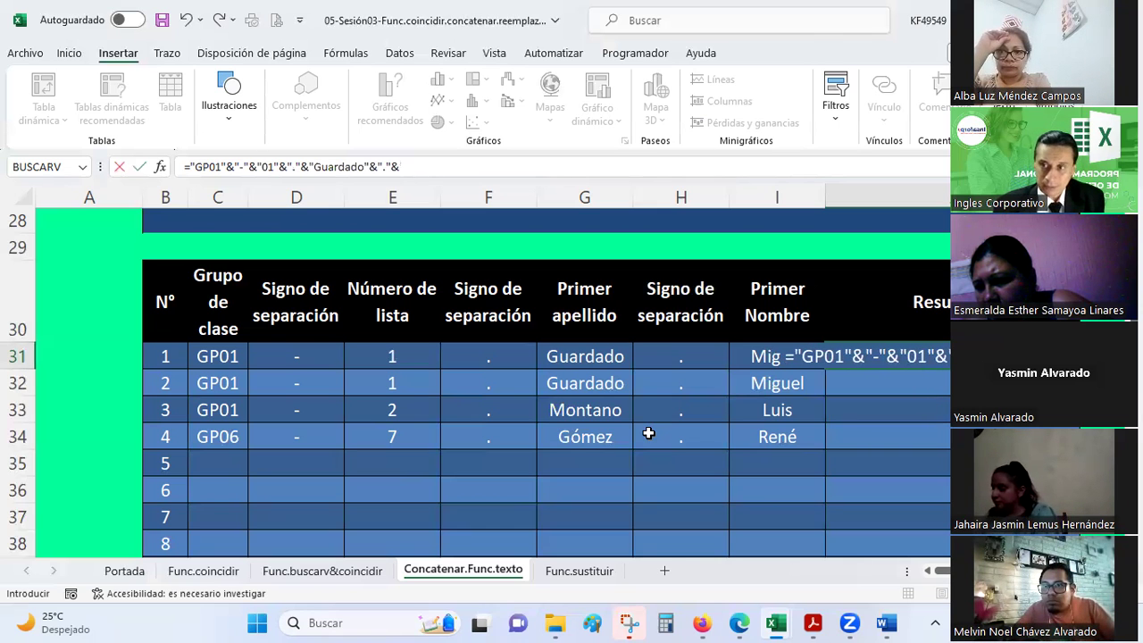
{"action": "type", "text": "\""}
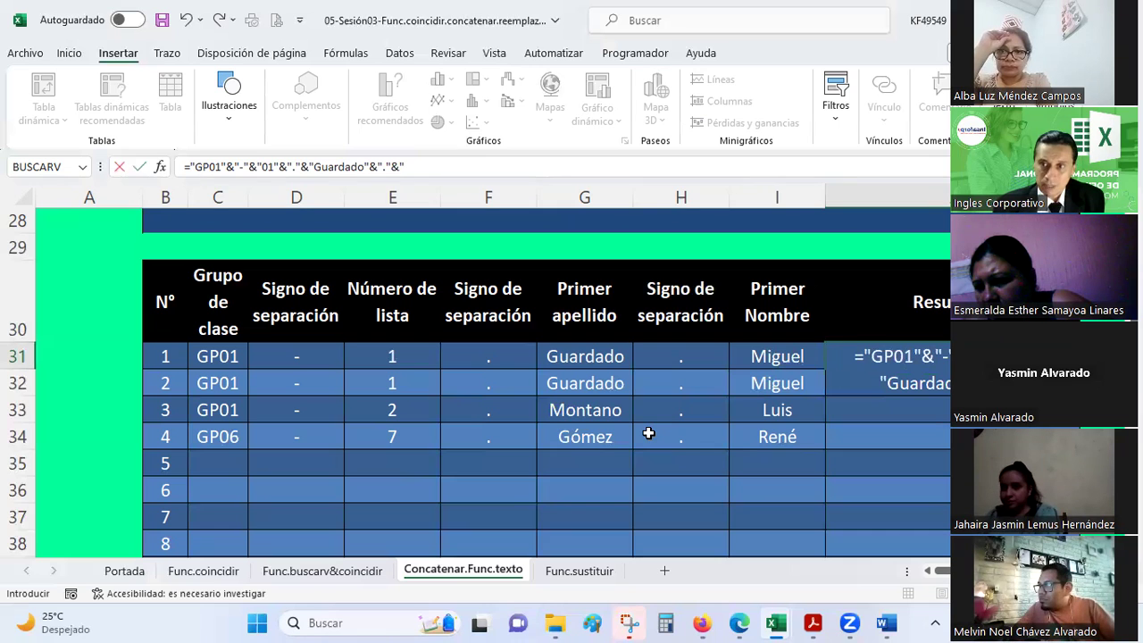
{"action": "type", "text": "Miguel\""}
{"action": "key", "text": "Return"}
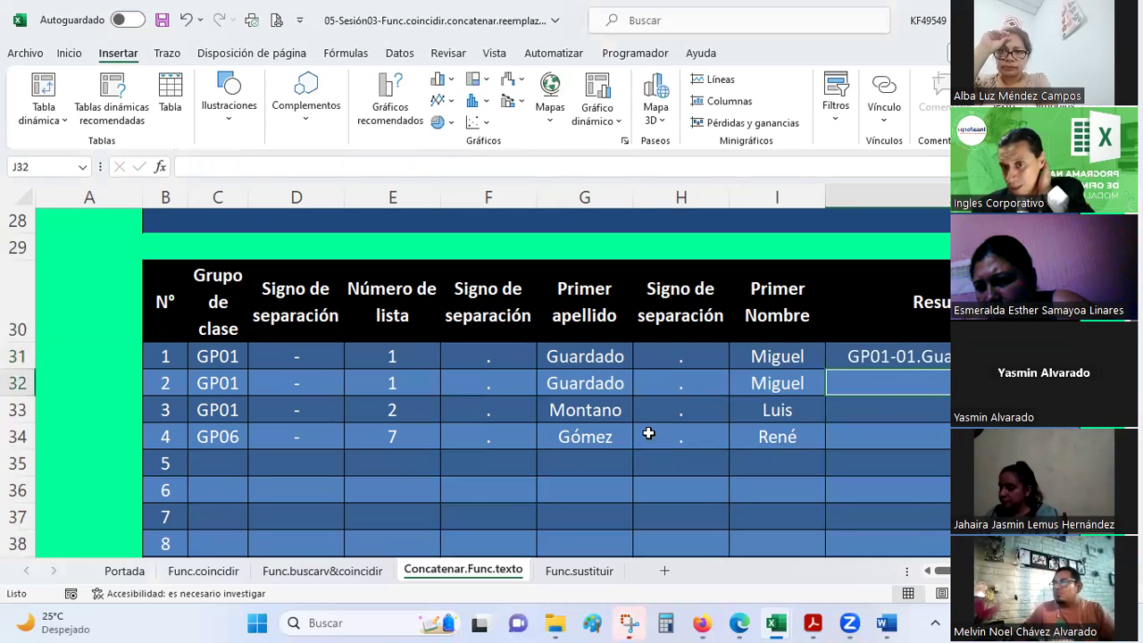
{"action": "key", "text": "Up"}
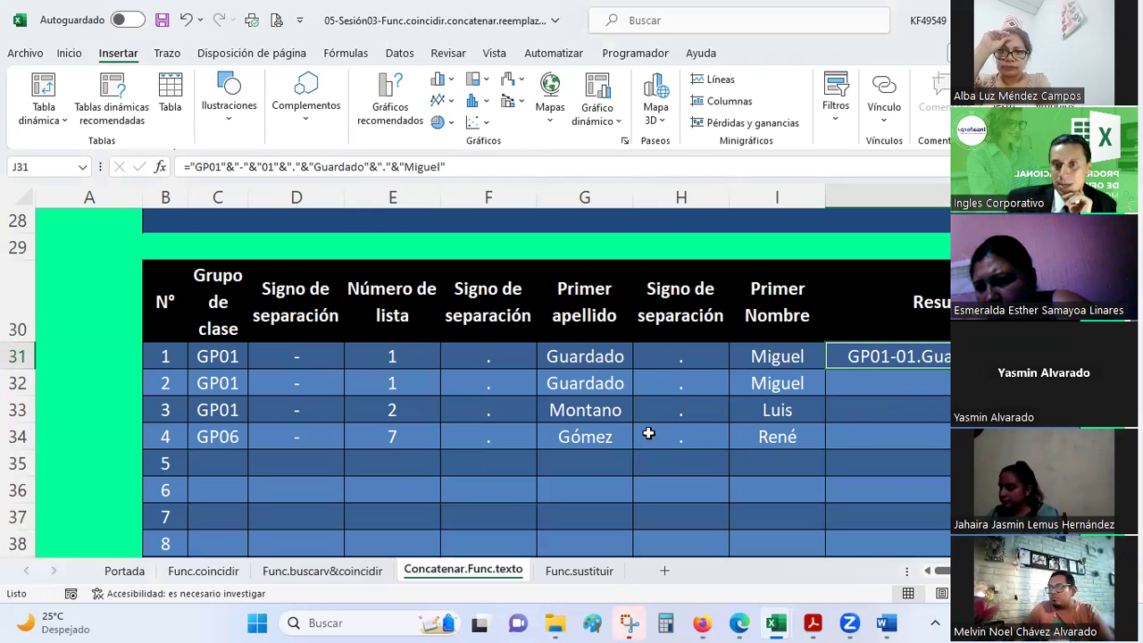
{"action": "scroll", "coordinate": [648, 433], "scroll_direction": "up", "scroll_amount": 1}
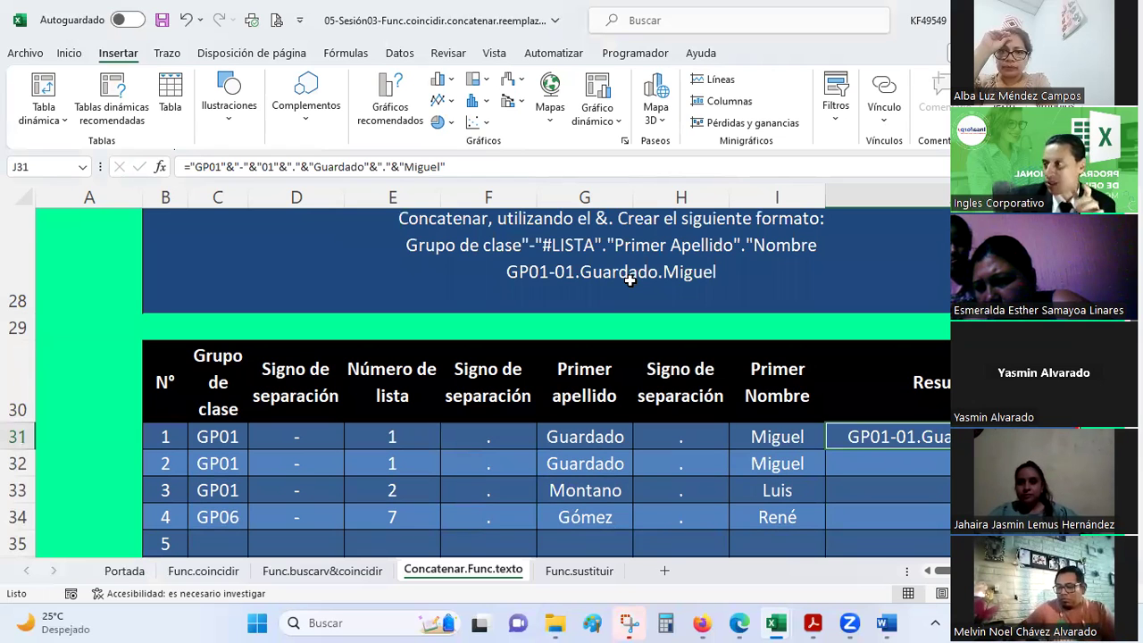
{"action": "scroll", "coordinate": [629, 279], "scroll_direction": "down", "scroll_amount": 1}
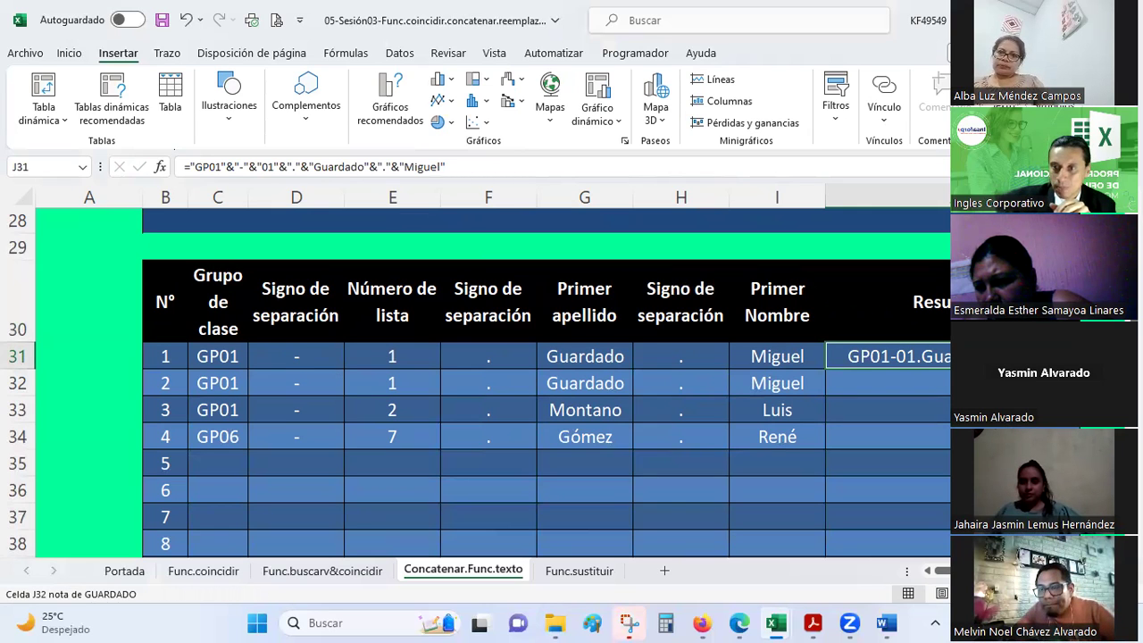
{"action": "scroll", "coordinate": [491, 375], "scroll_direction": "right", "scroll_amount": 5}
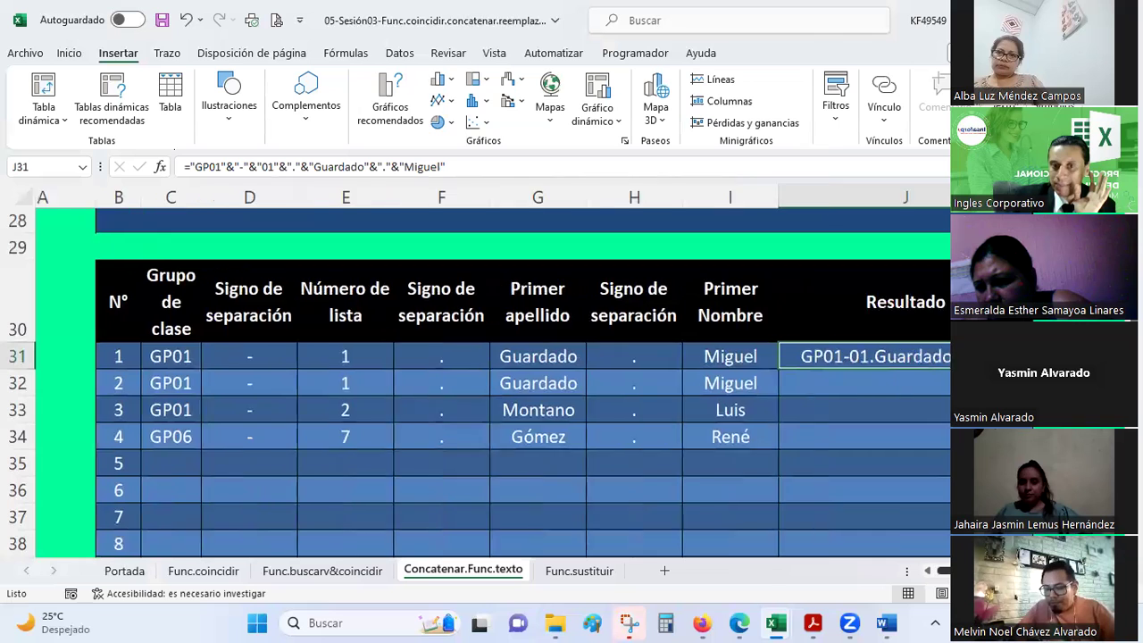
{"action": "scroll", "coordinate": [491, 375], "scroll_direction": "left", "scroll_amount": 4}
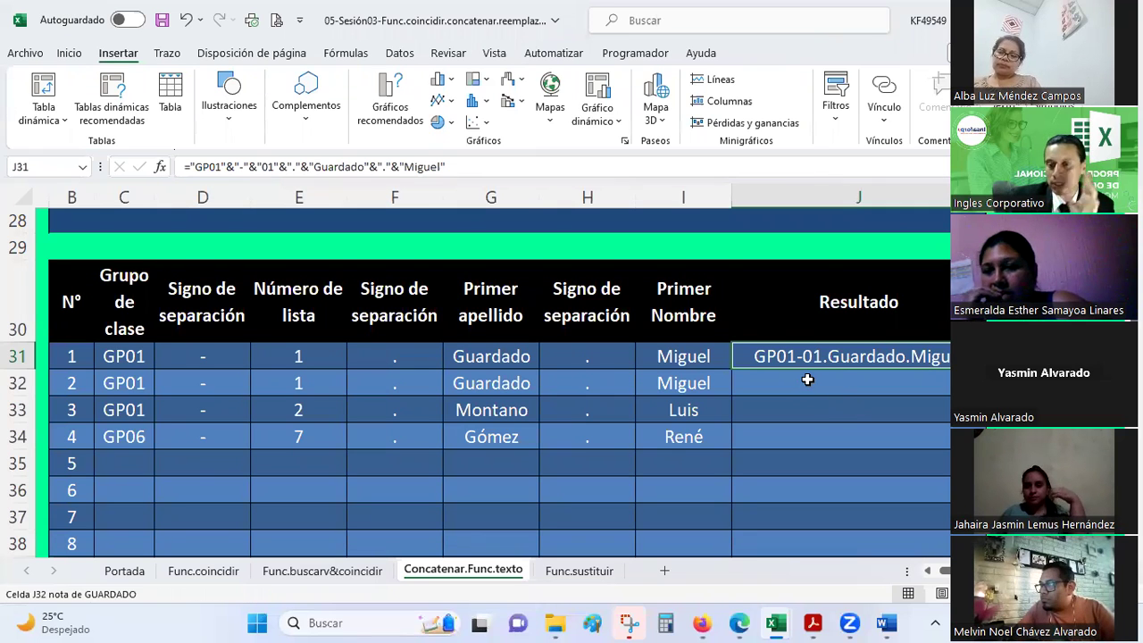
{"action": "left_click", "coordinate": [807, 379]}
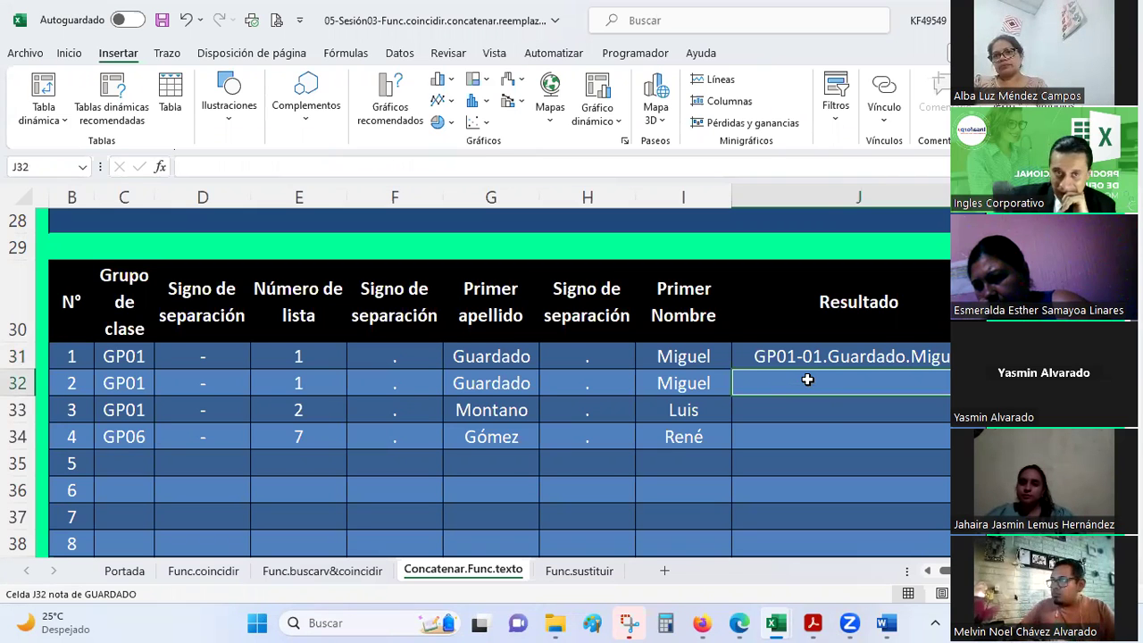
{"action": "left_click", "coordinate": [812, 360]}
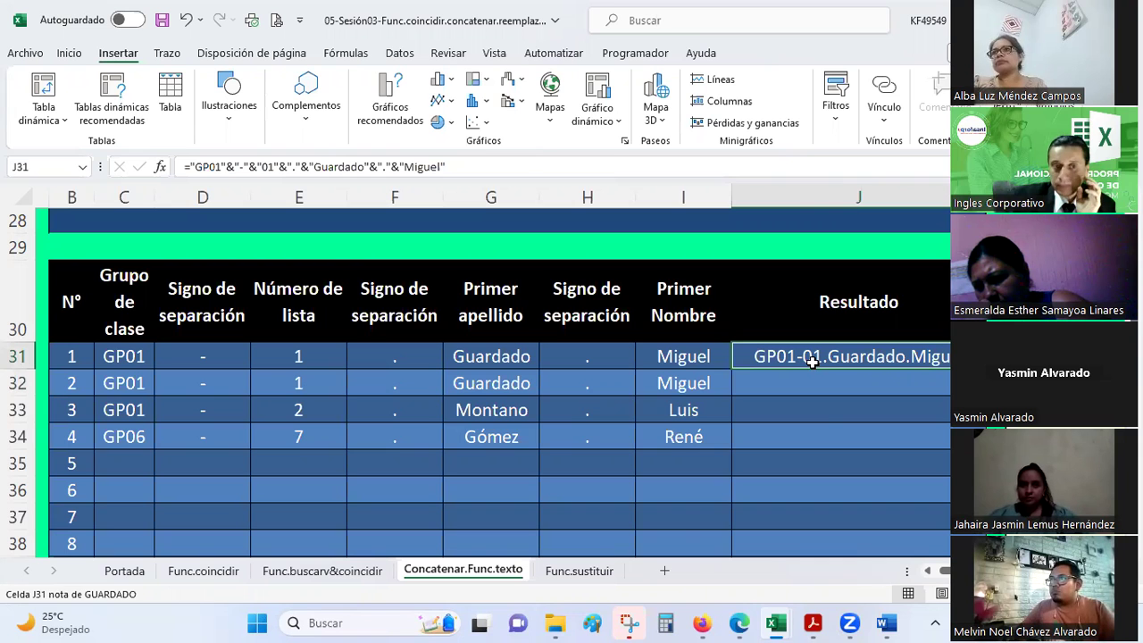
{"action": "mouse_move", "coordinate": [946, 573]}
{"action": "left_mouse_down"}
{"action": "mouse_move", "coordinate": [959, 573]}
{"action": "mouse_move", "coordinate": [943, 589]}
{"action": "left_mouse_up"}
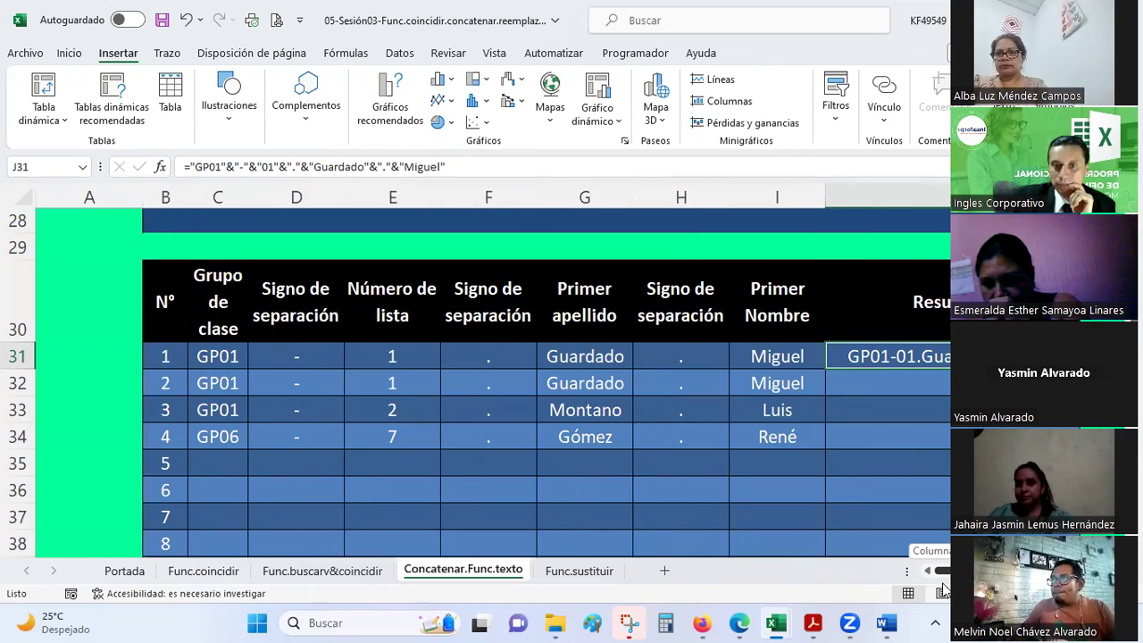
{"action": "left_click_drag", "start_coordinate": [943, 586], "coordinate": [945, 590]}
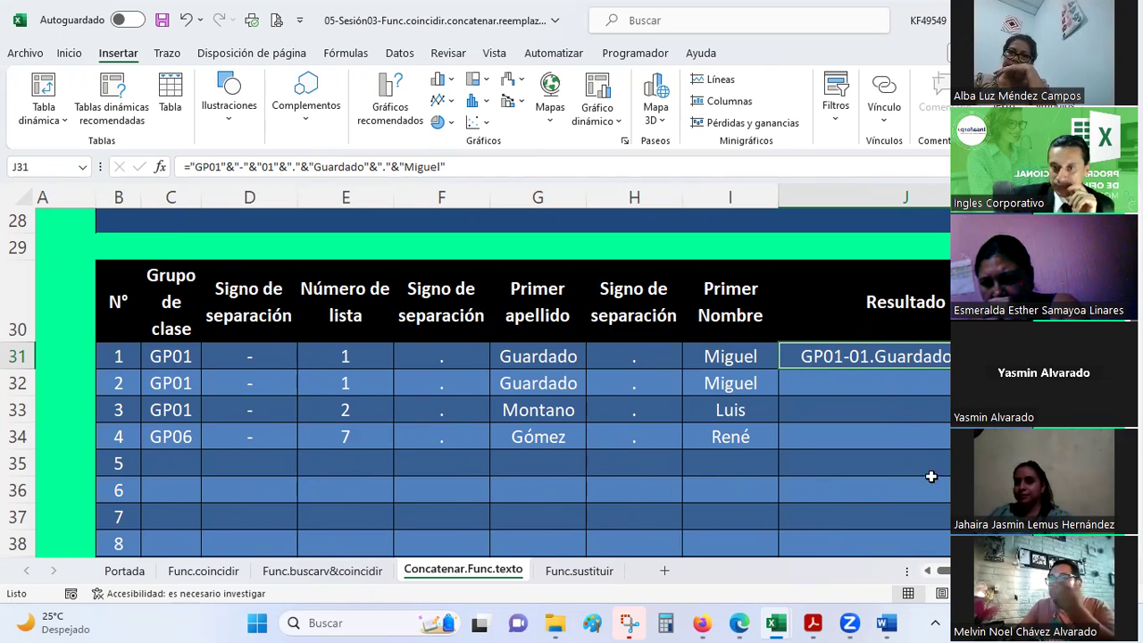
{"action": "left_click_drag", "start_coordinate": [941, 569], "coordinate": [960, 570]}
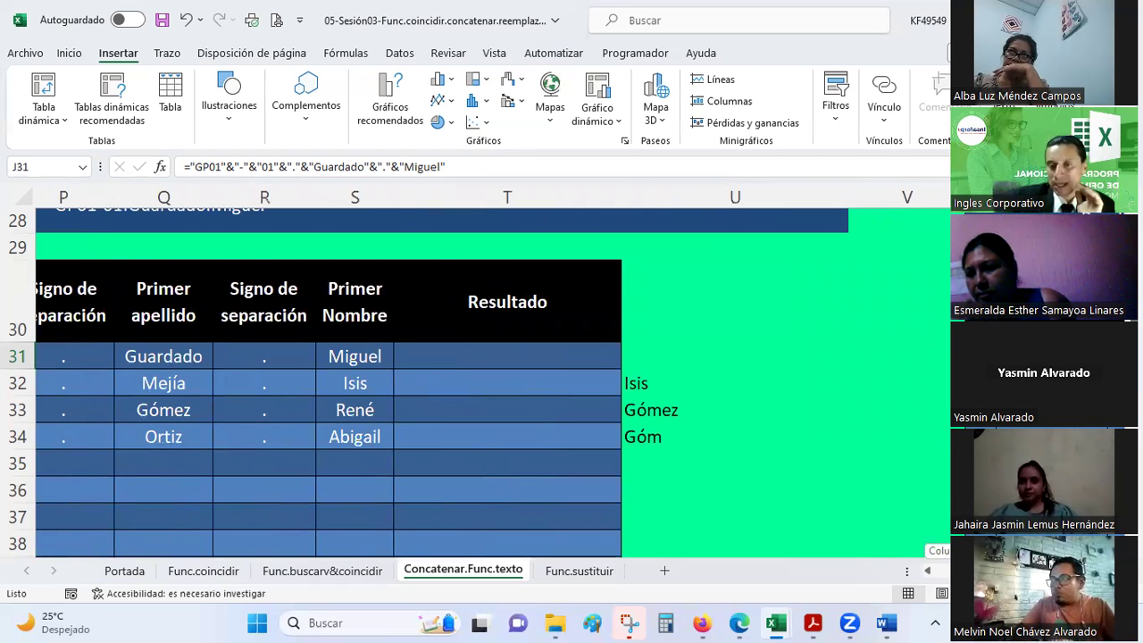
{"action": "left_click_drag", "start_coordinate": [959, 569], "coordinate": [944, 569]}
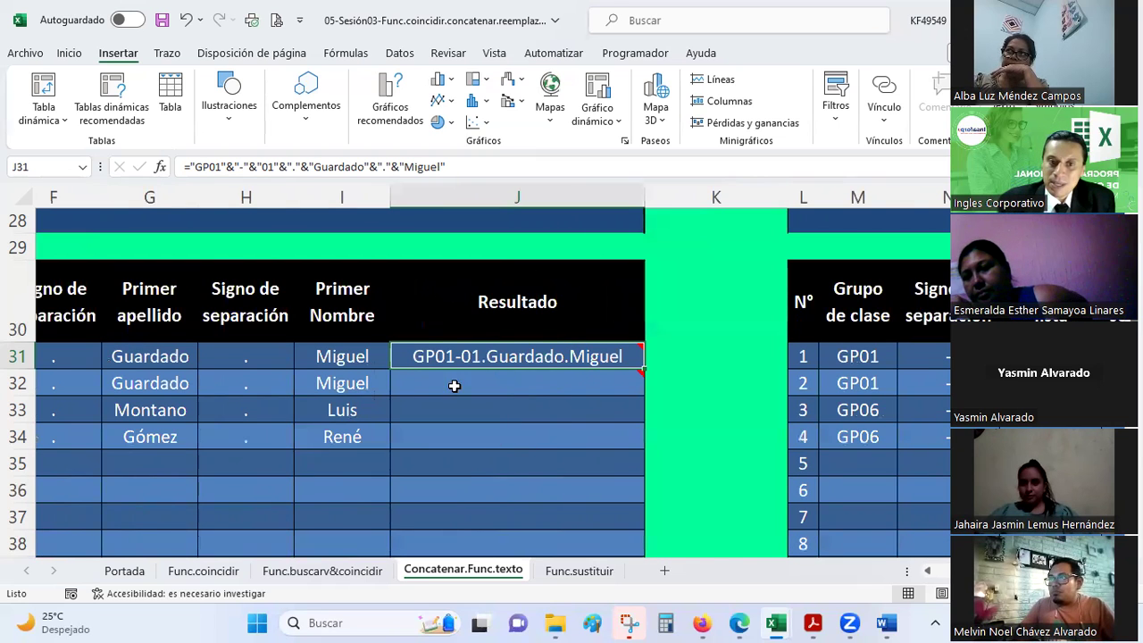
Begin a formula in T31 referencing M29, after checking the earlier J31 example
{"action": "left_click_drag", "start_coordinate": [945, 569], "coordinate": [948, 569]}
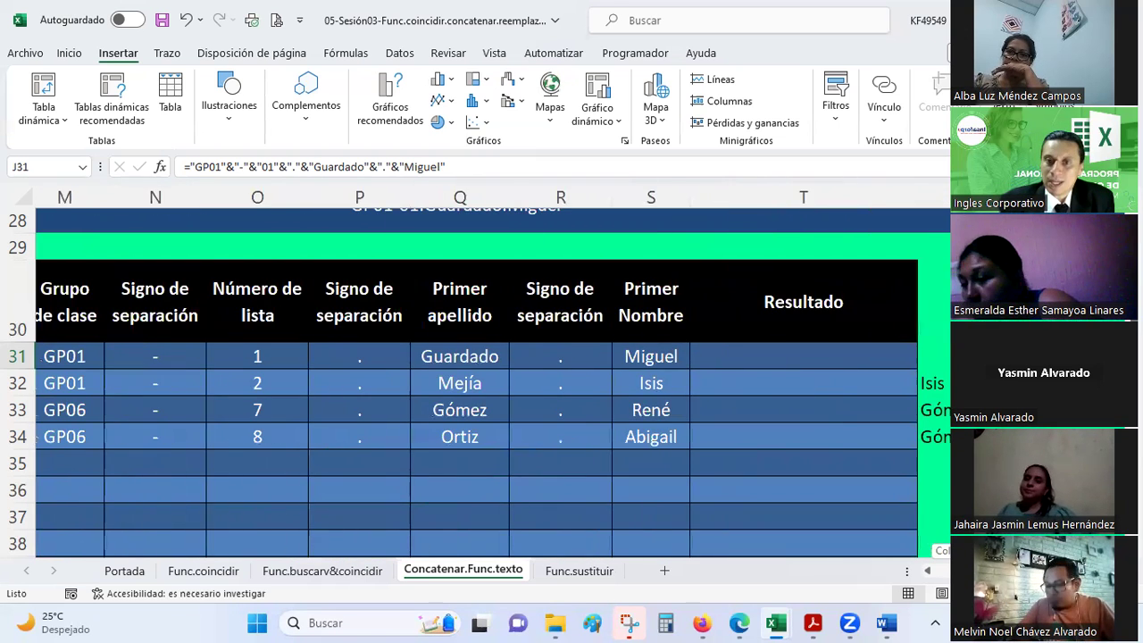
{"action": "left_click", "coordinate": [719, 355]}
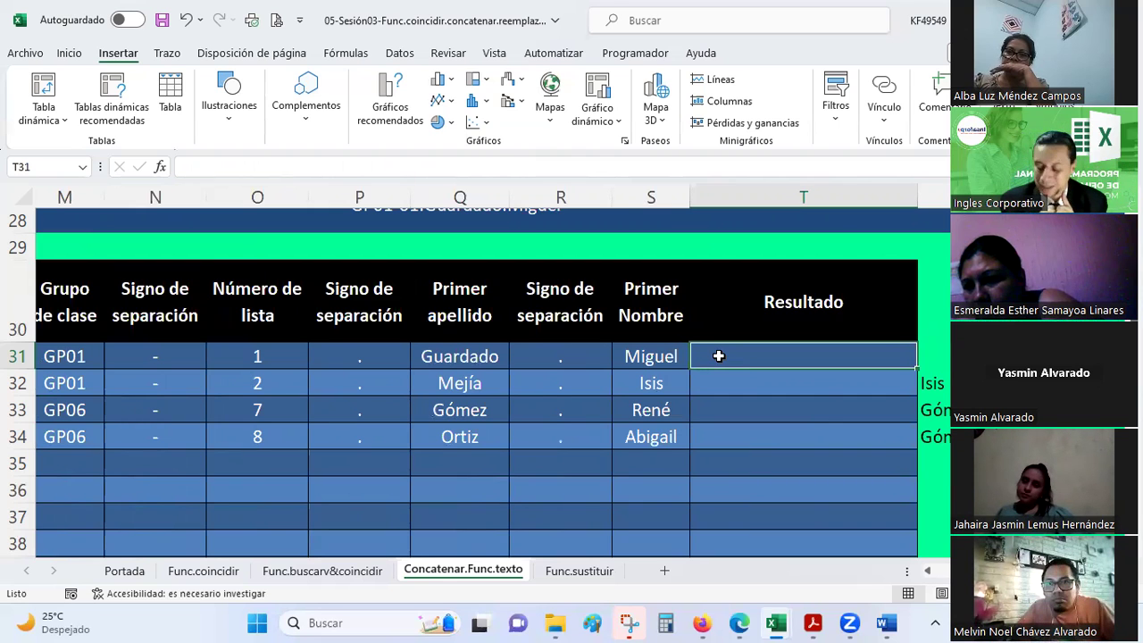
{"action": "type", "text": "="}
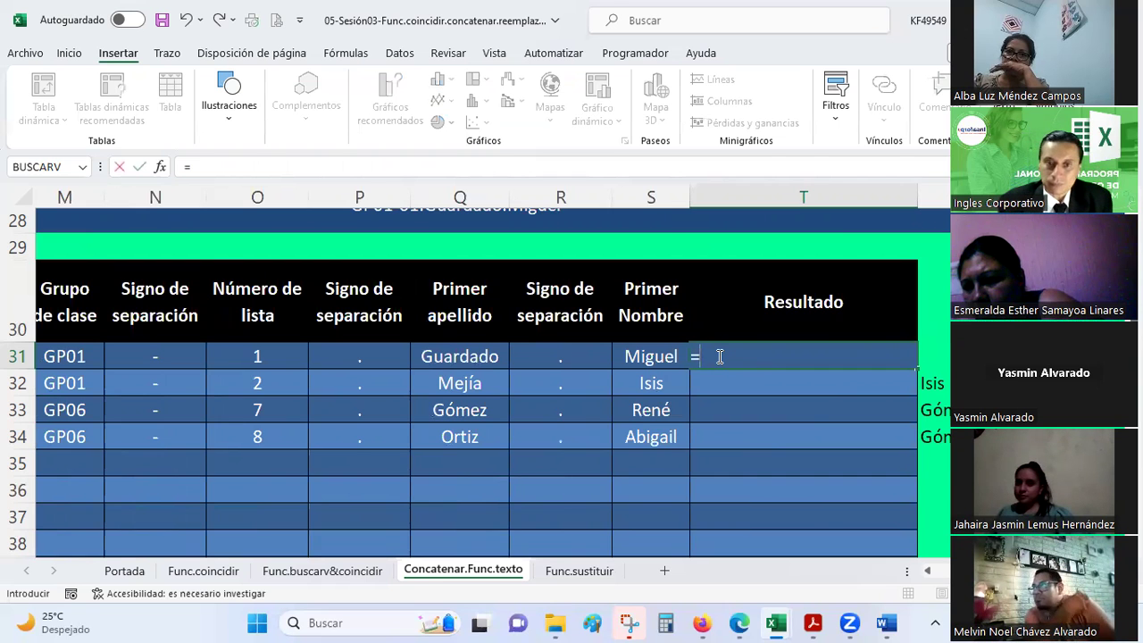
{"action": "scroll", "coordinate": [473, 384], "scroll_direction": "left", "scroll_amount": 3}
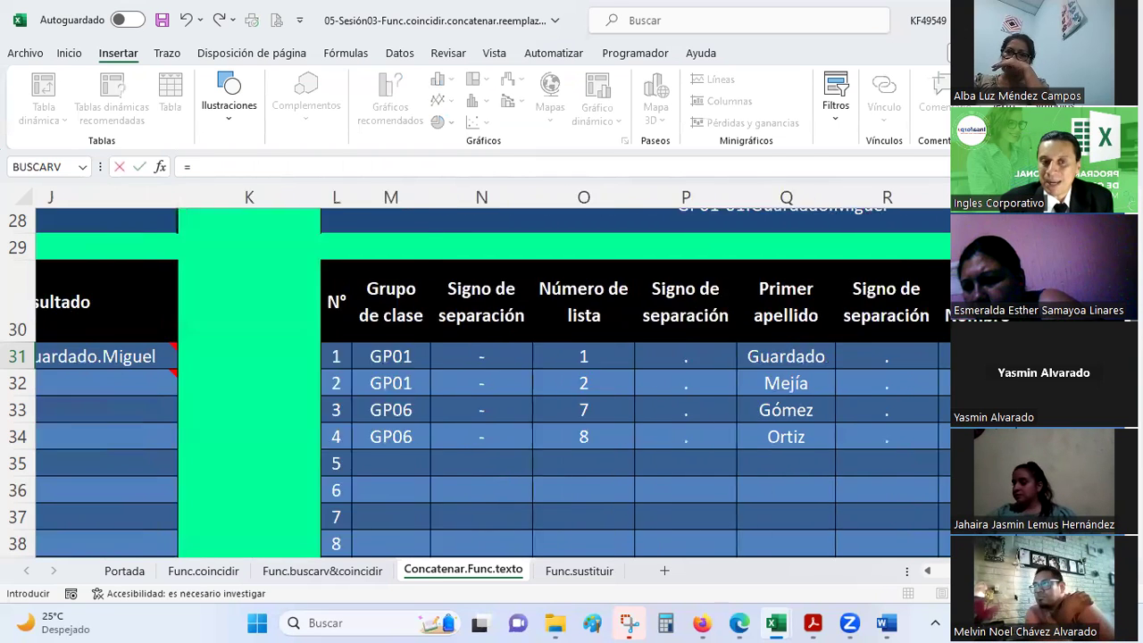
{"action": "scroll", "coordinate": [473, 384], "scroll_direction": "left", "scroll_amount": 4}
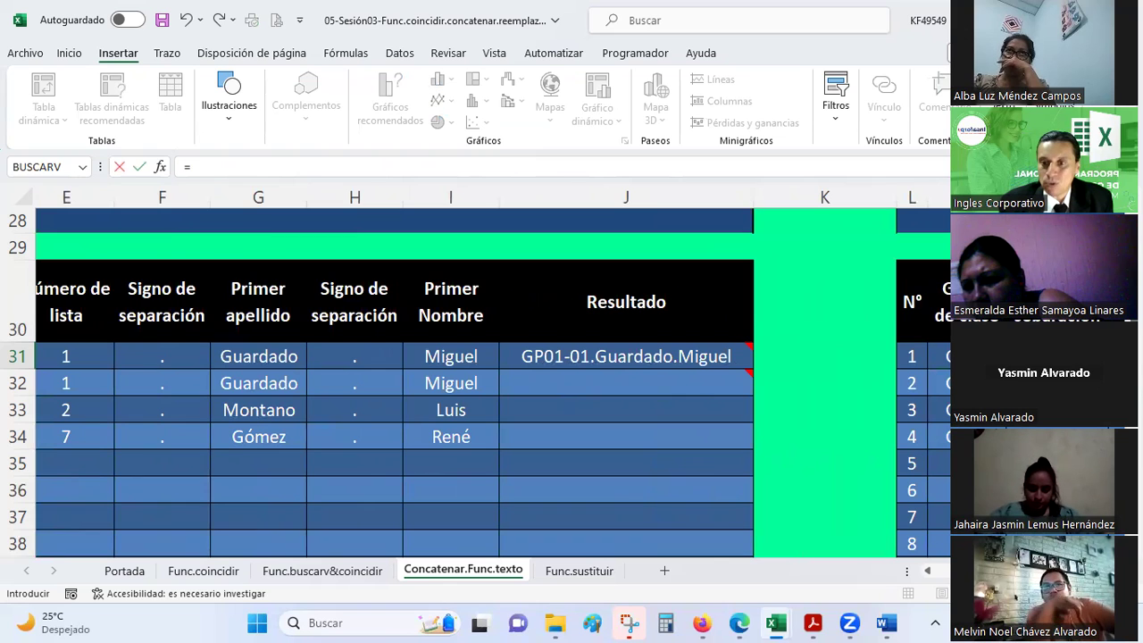
{"action": "left_click", "coordinate": [937, 247]}
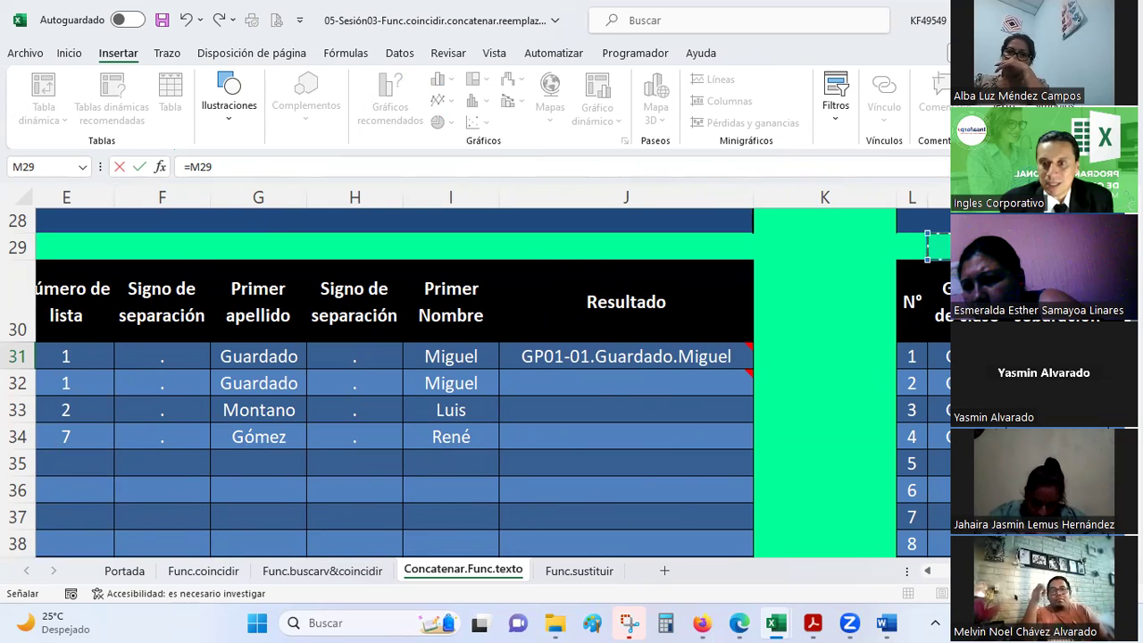
{"action": "scroll", "coordinate": [616, 529], "scroll_direction": "right", "scroll_amount": 5}
{"action": "scroll", "coordinate": [615, 529], "scroll_direction": "up", "scroll_amount": 2}
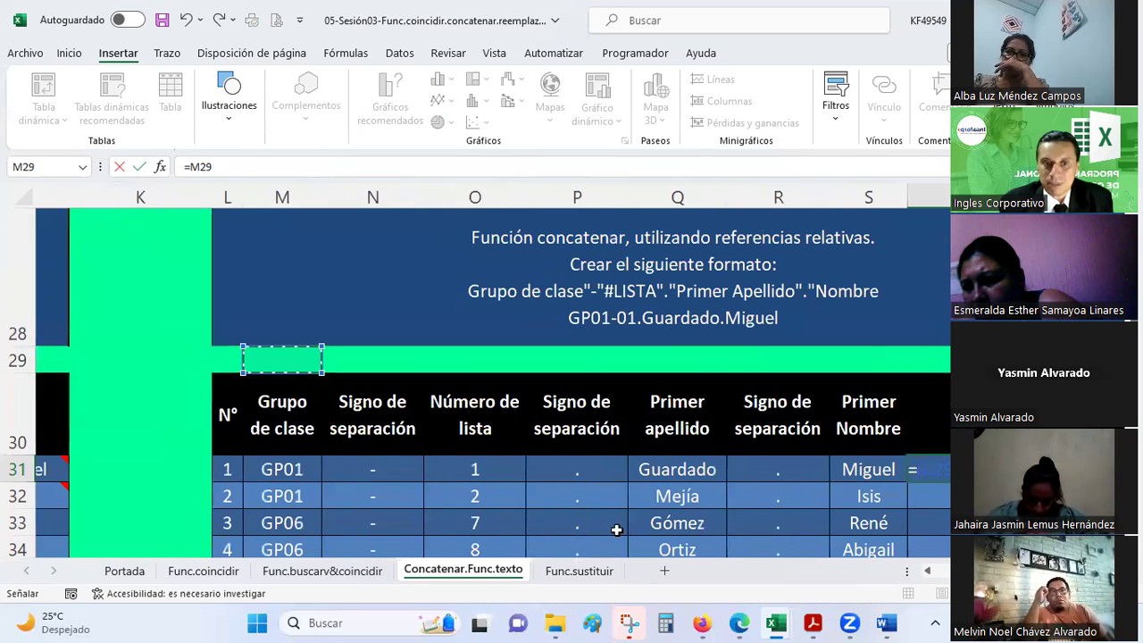
Start T31's formula joining M31, N31, O31 and P31 with ampersands
{"action": "left_click", "coordinate": [282, 468]}
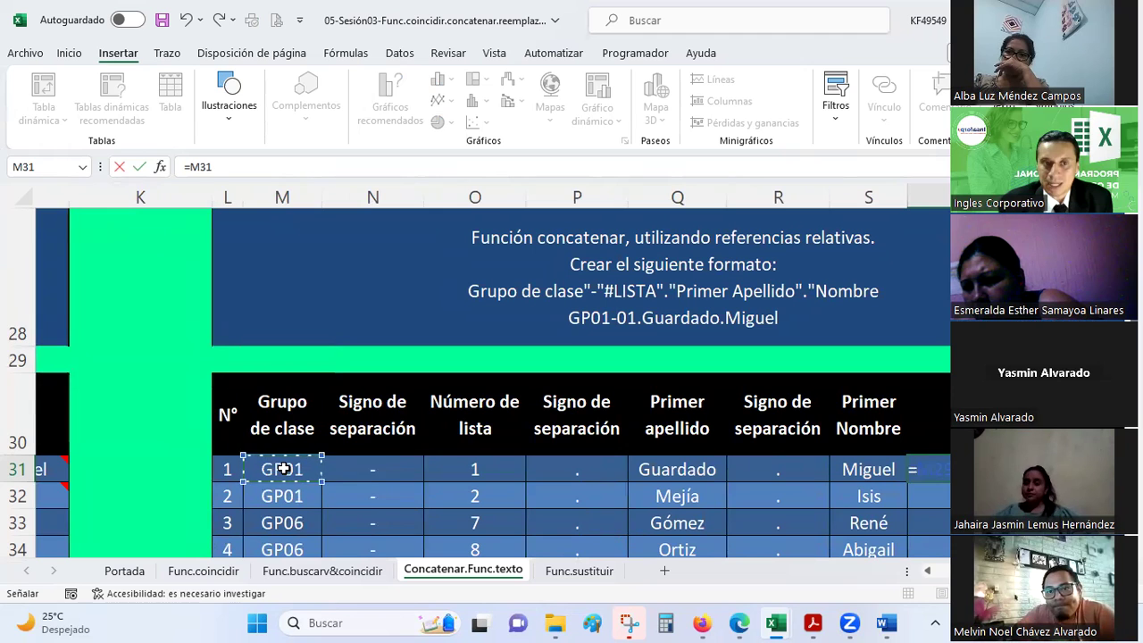
{"action": "left_click", "coordinate": [229, 169]}
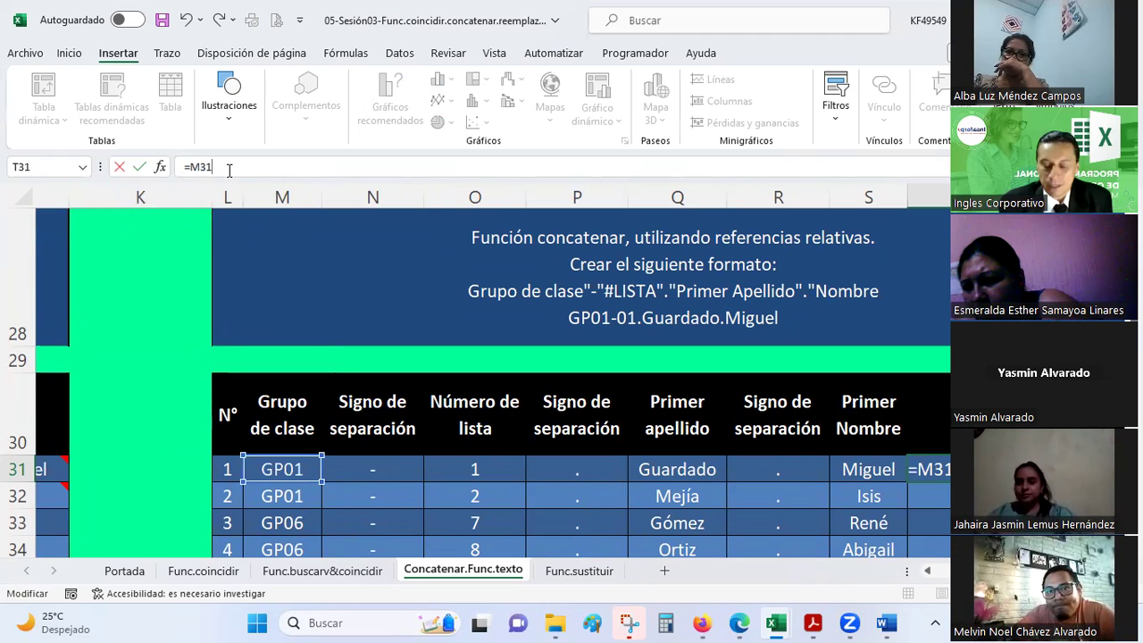
{"action": "type", "text": "&"}
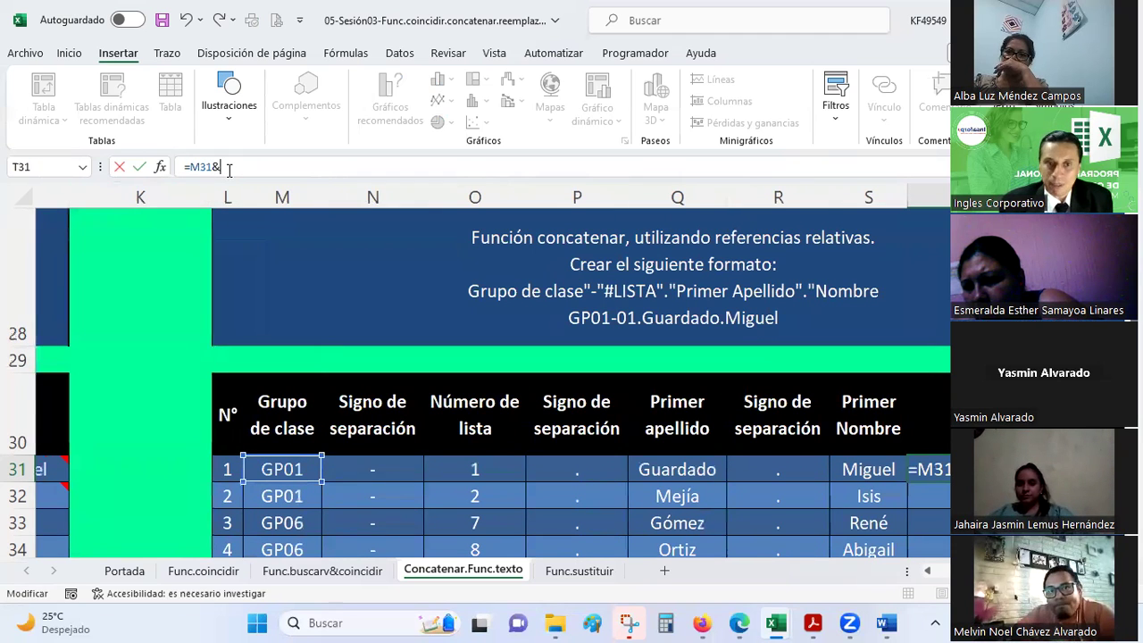
{"action": "left_click", "coordinate": [365, 462]}
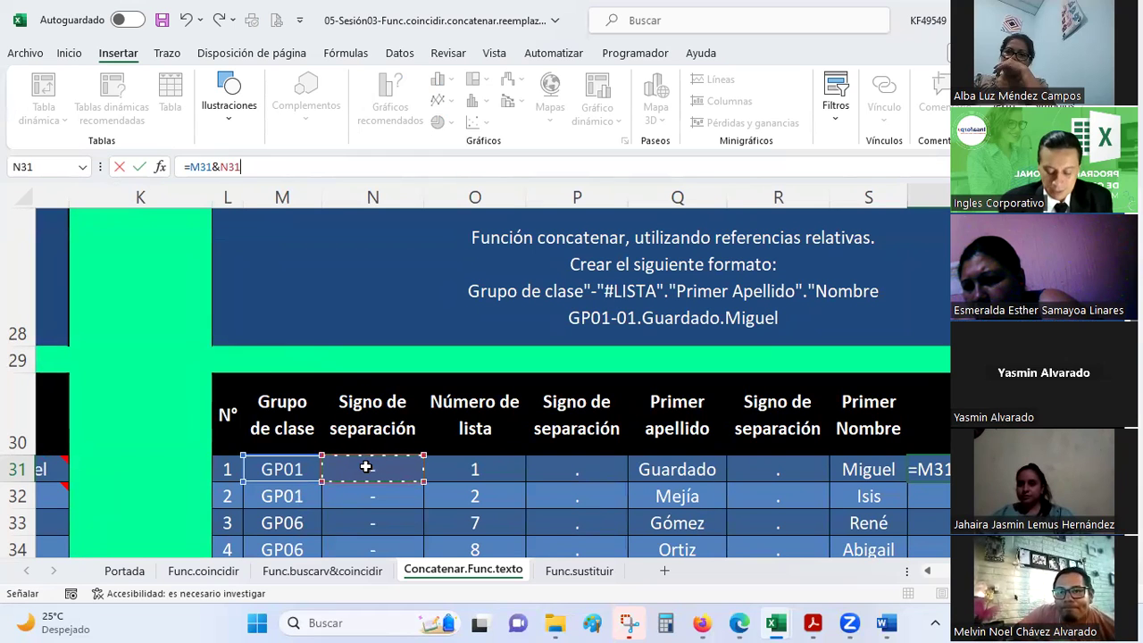
{"action": "type", "text": "&"}
{"action": "left_click", "coordinate": [479, 467]}
{"action": "type", "text": "&"}
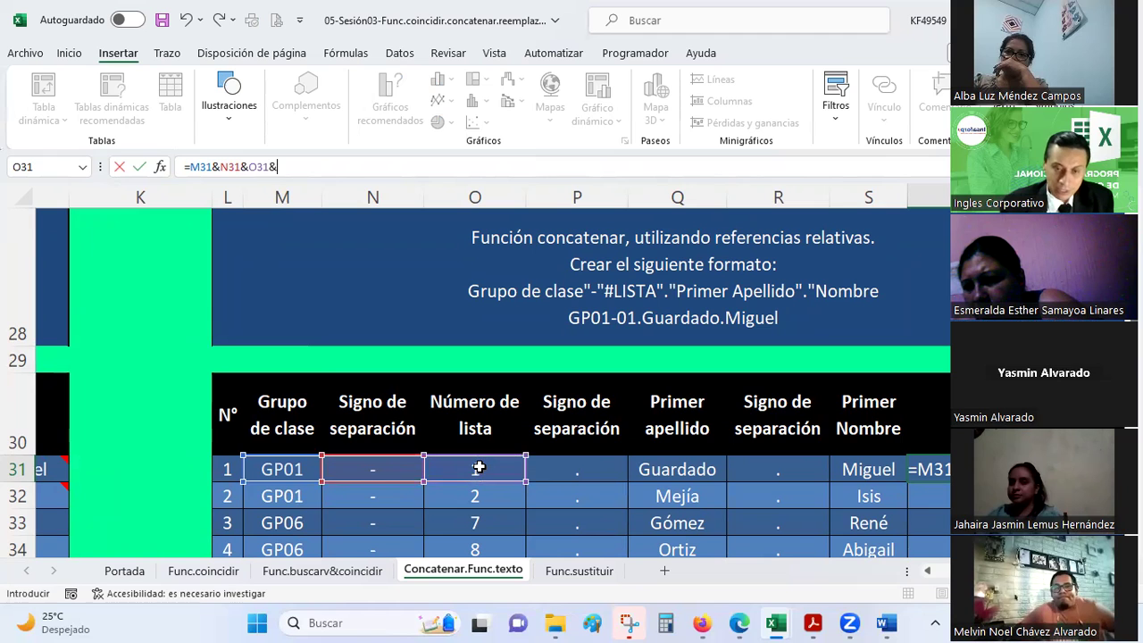
{"action": "left_click", "coordinate": [597, 470]}
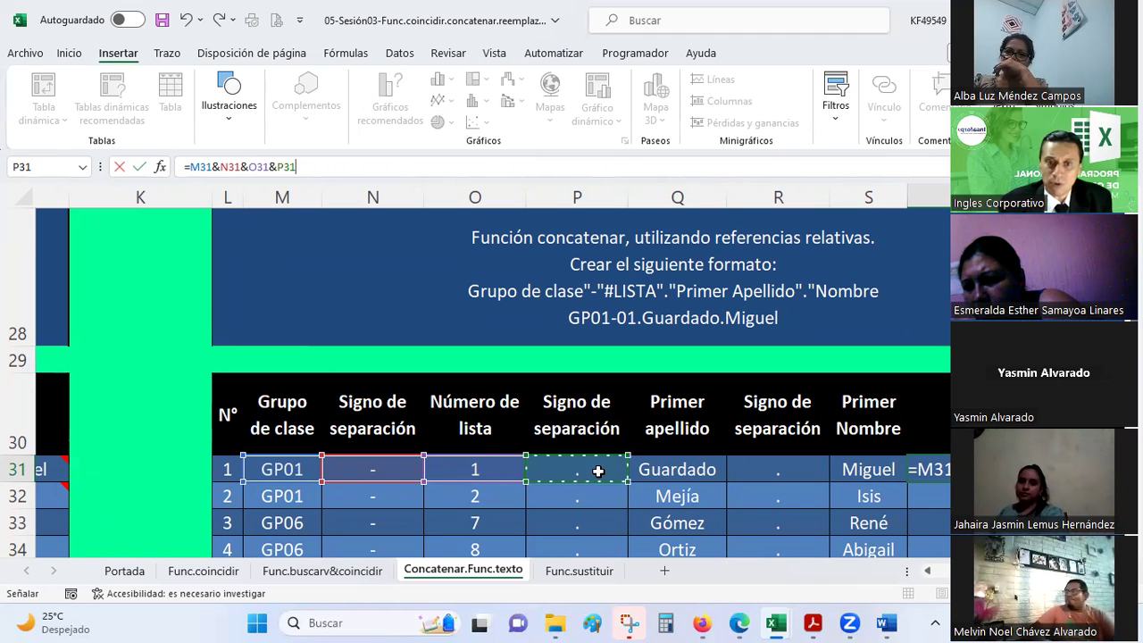
{"action": "type", "text": "&"}
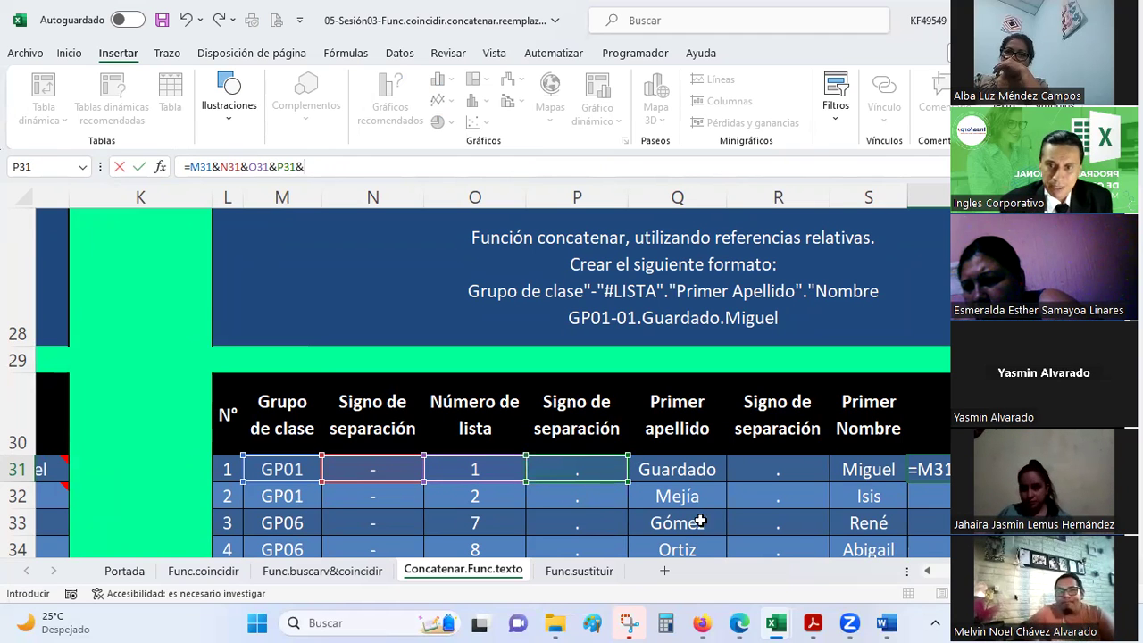
Add Q31, R31 and S31 to commit =M31&N31&O31&P31&Q31&R31&S31
{"action": "left_click", "coordinate": [696, 472]}
{"action": "type", "text": "&"}
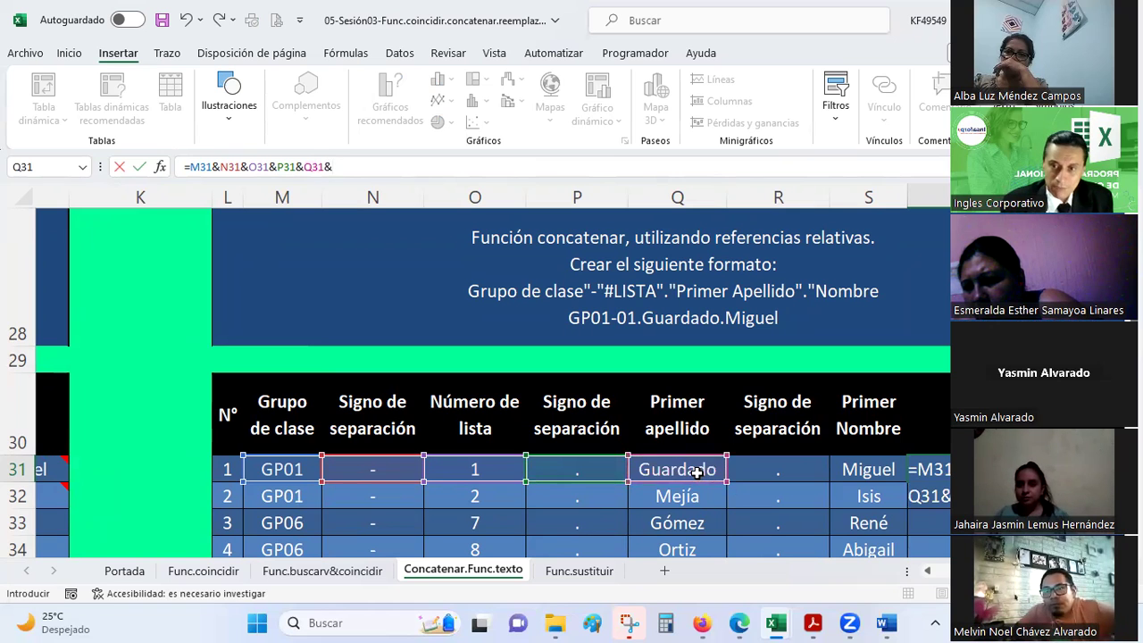
{"action": "left_click", "coordinate": [764, 458]}
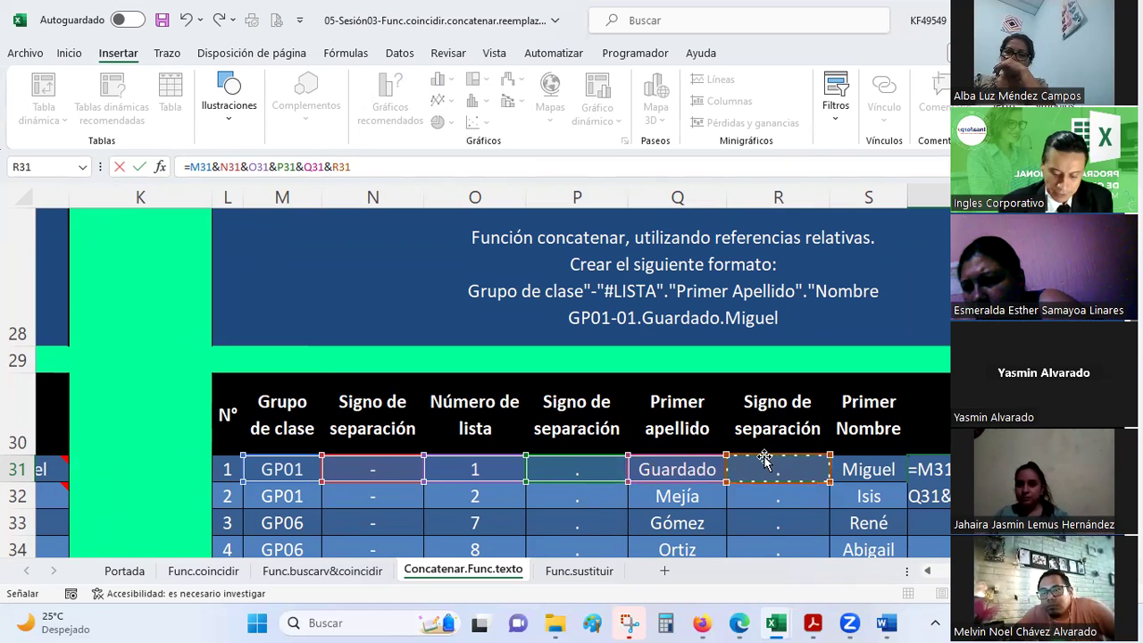
{"action": "type", "text": "&"}
{"action": "left_click", "coordinate": [857, 469]}
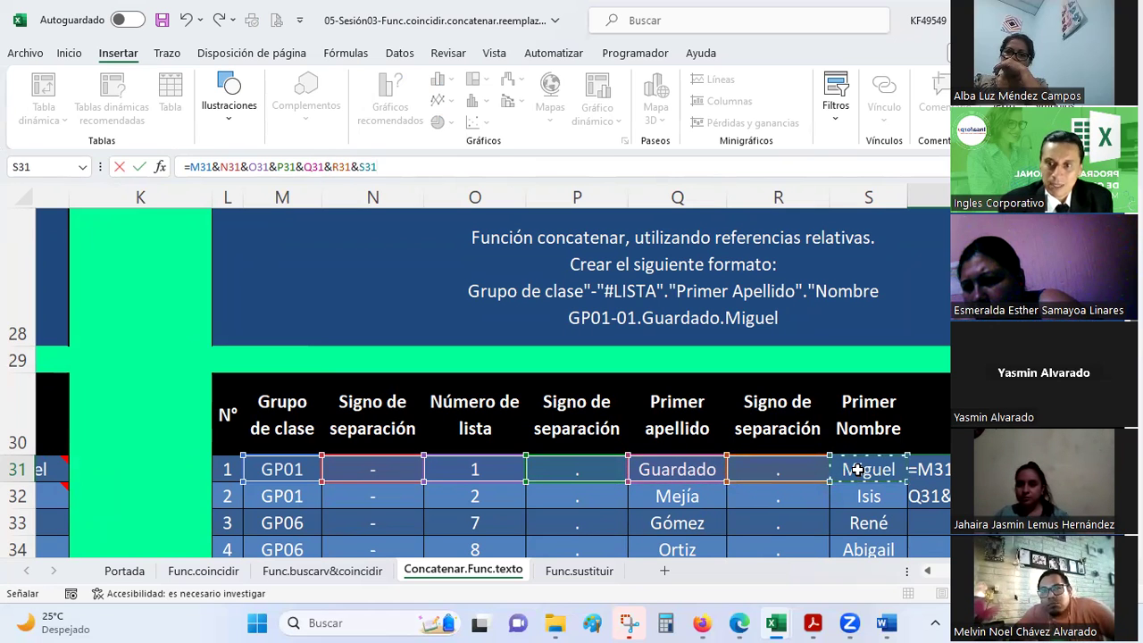
{"action": "key", "text": "Return"}
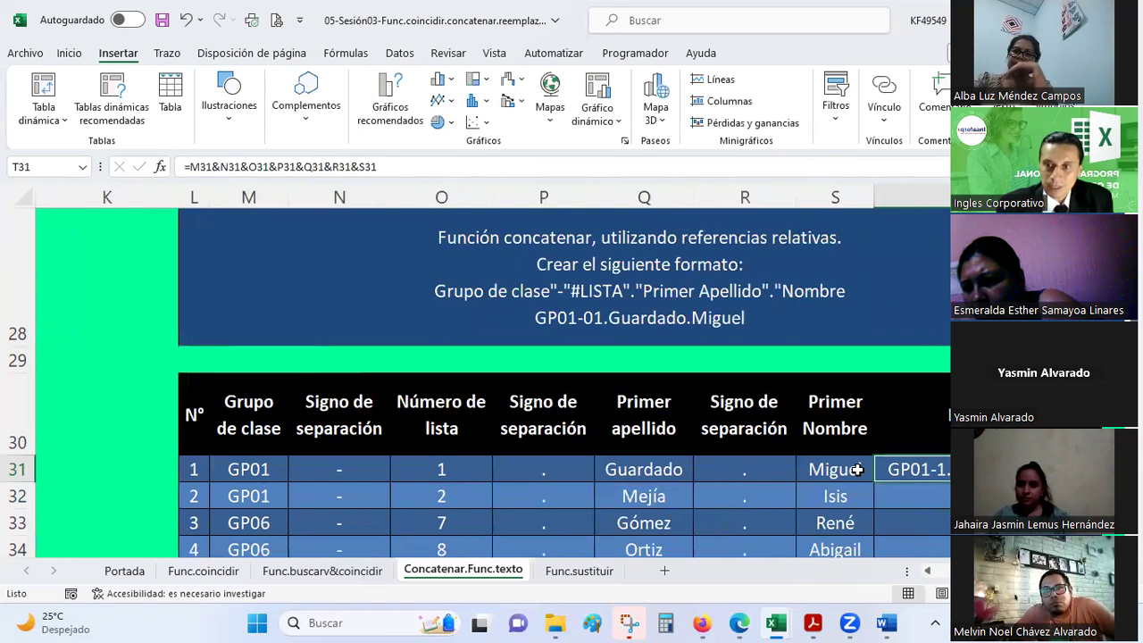
Copy the joining formula from the first Resultado cell T31
{"action": "scroll", "coordinate": [857, 470], "scroll_direction": "right", "scroll_amount": 3}
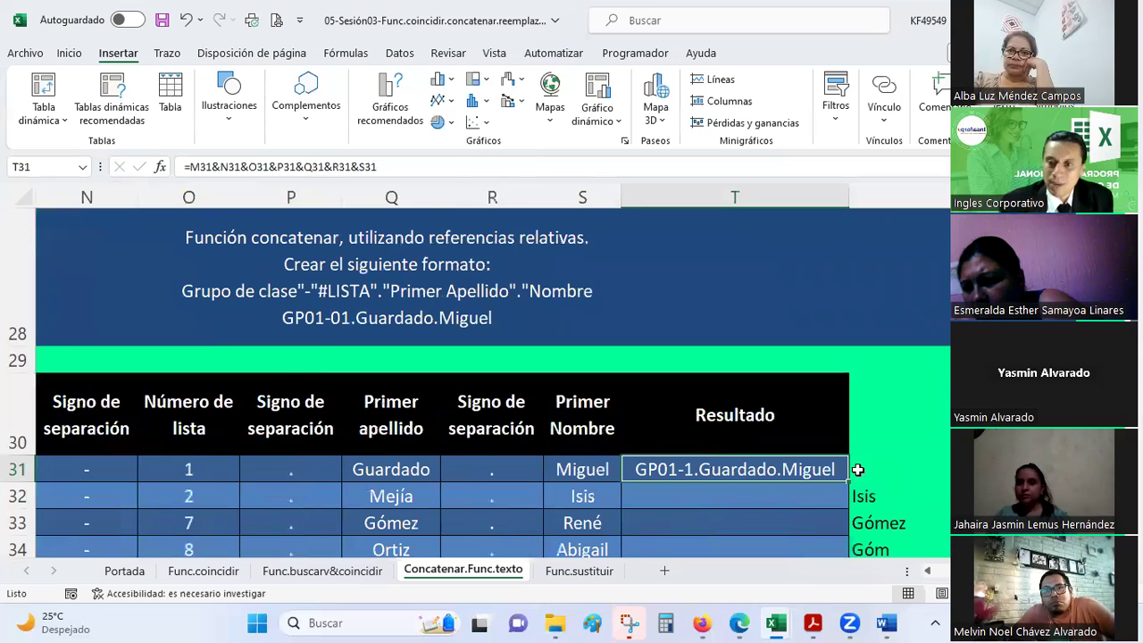
{"action": "scroll", "coordinate": [491, 375], "scroll_direction": "left", "scroll_amount": 3}
{"action": "scroll", "coordinate": [491, 374], "scroll_direction": "left", "scroll_amount": 10}
{"action": "scroll", "coordinate": [491, 375], "scroll_direction": "right", "scroll_amount": 9}
{"action": "scroll", "coordinate": [580, 466], "scroll_direction": "right", "scroll_amount": 3}
{"action": "scroll", "coordinate": [765, 388], "scroll_direction": "down", "scroll_amount": 2}
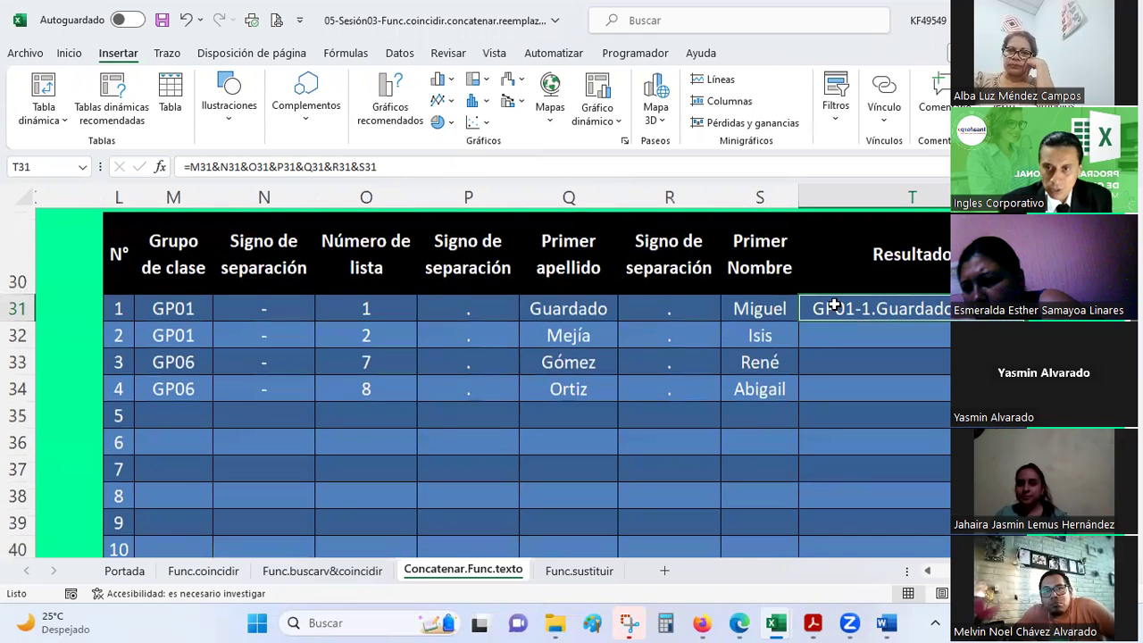
{"action": "right_click", "coordinate": [835, 308]}
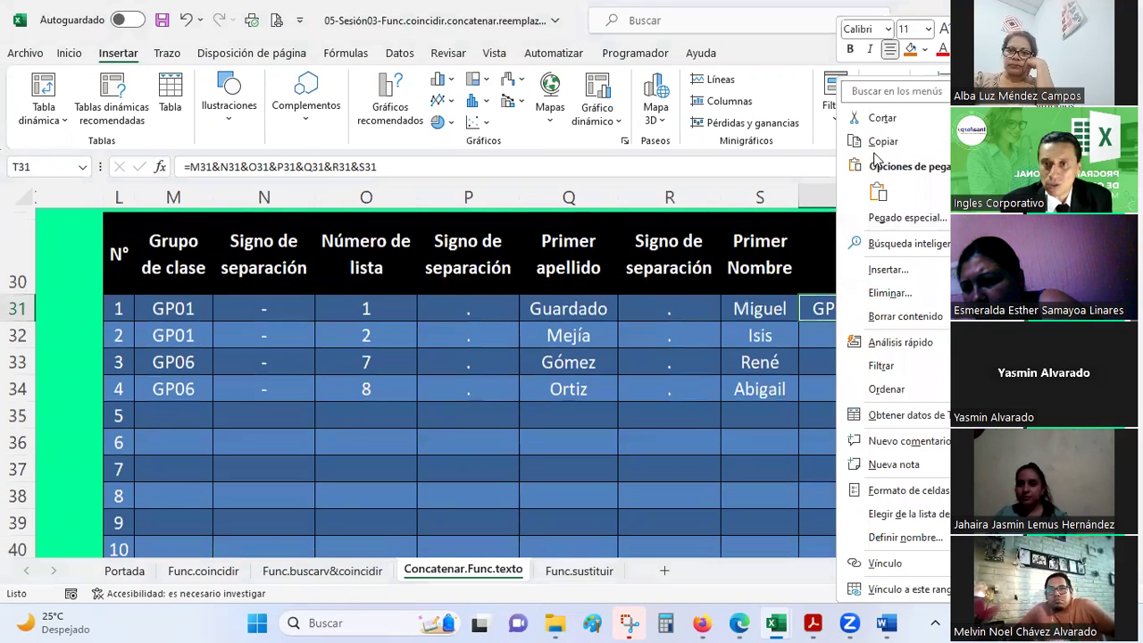
{"action": "left_click", "coordinate": [880, 142]}
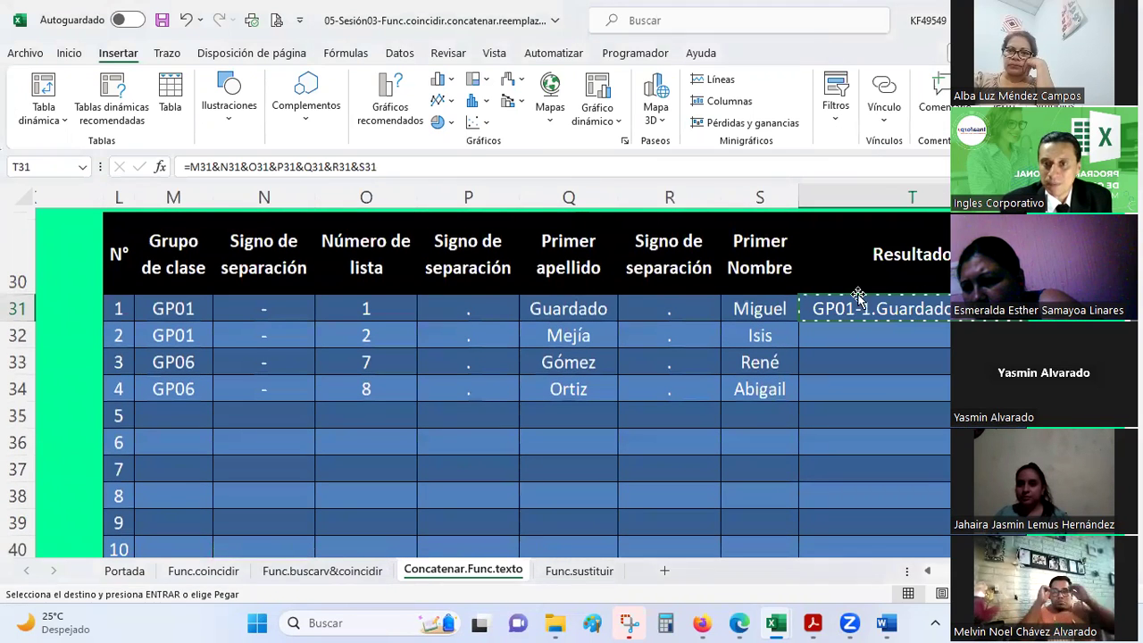
Paste only the formula into T32, giving =M32&N32&O32&P32&Q32&R32&S32, and compare with T31
{"action": "left_click", "coordinate": [834, 332]}
{"action": "right_click", "coordinate": [836, 336]}
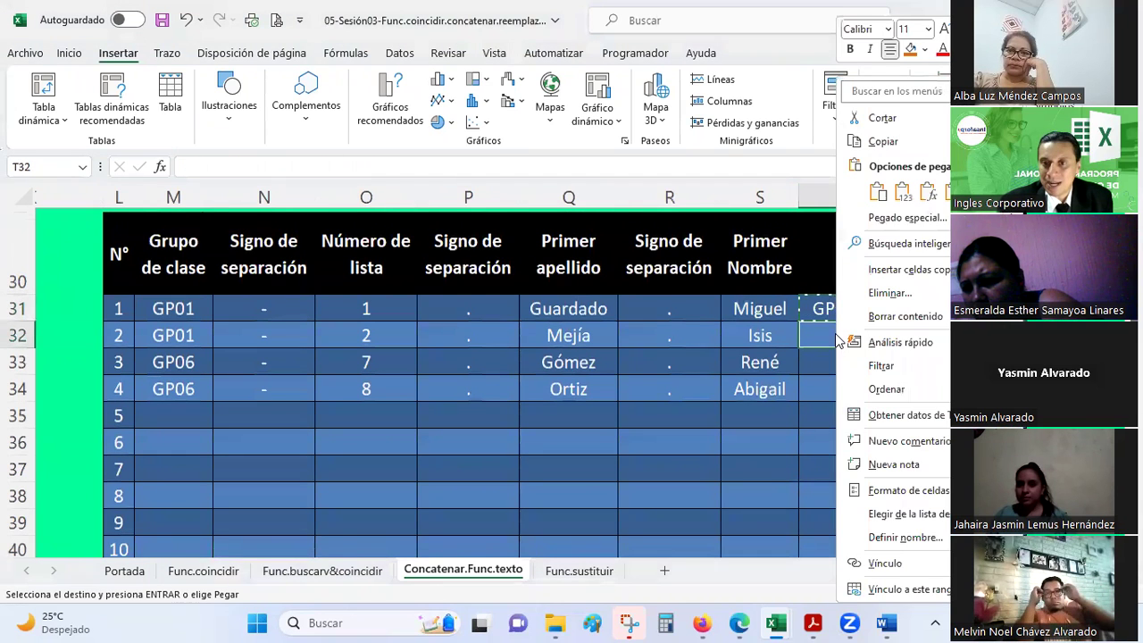
{"action": "left_click", "coordinate": [933, 193]}
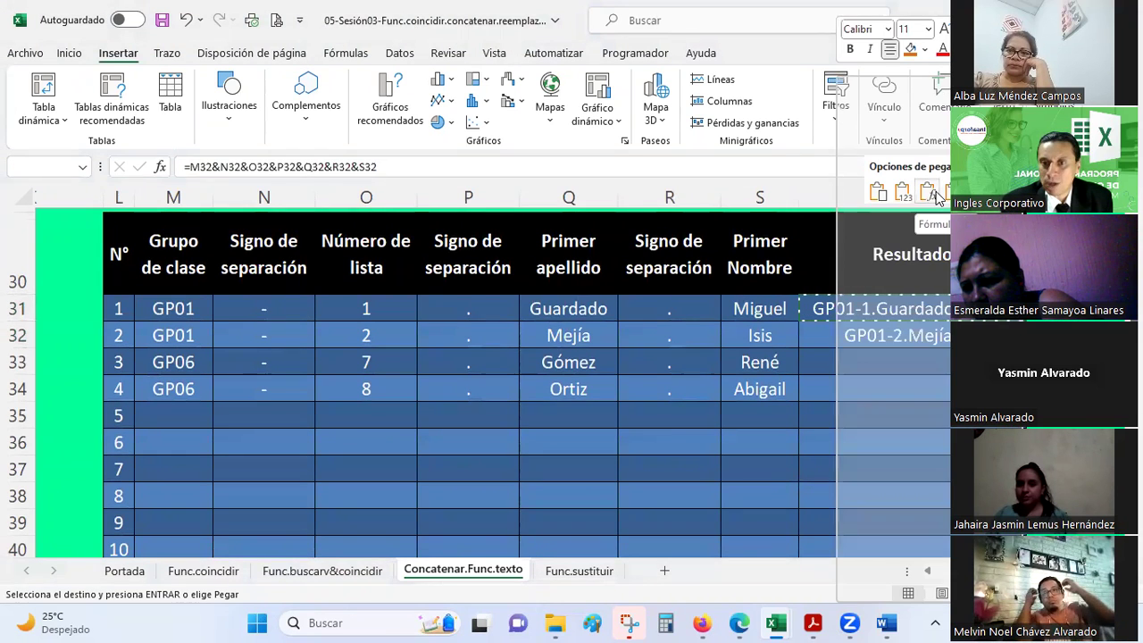
{"action": "left_click", "coordinate": [898, 442]}
{"action": "left_click", "coordinate": [870, 332]}
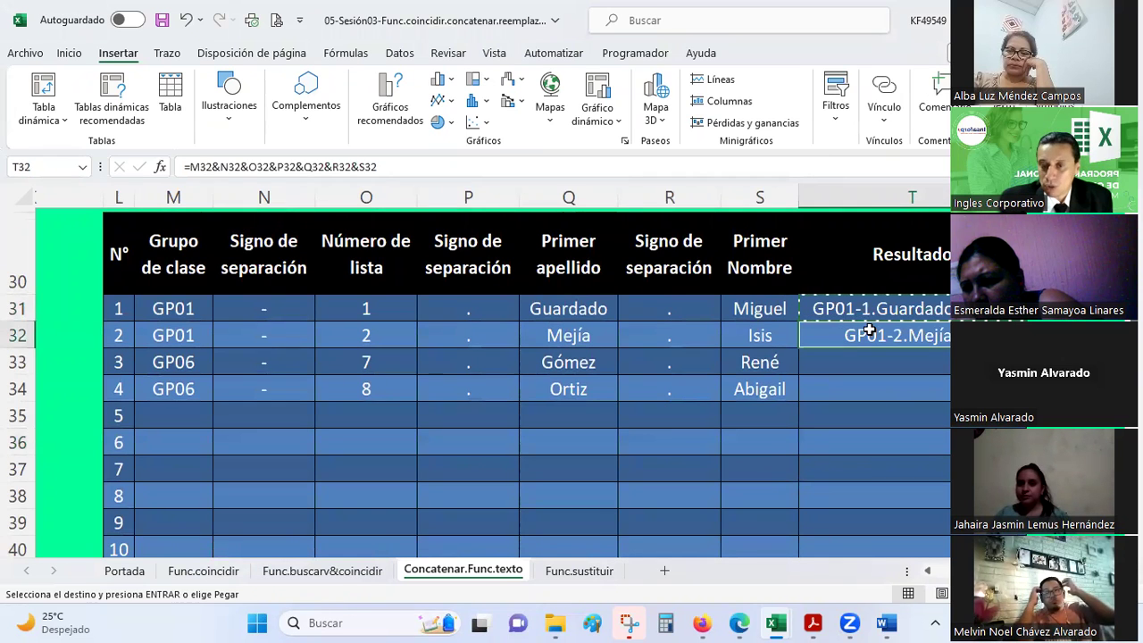
{"action": "left_click", "coordinate": [861, 309]}
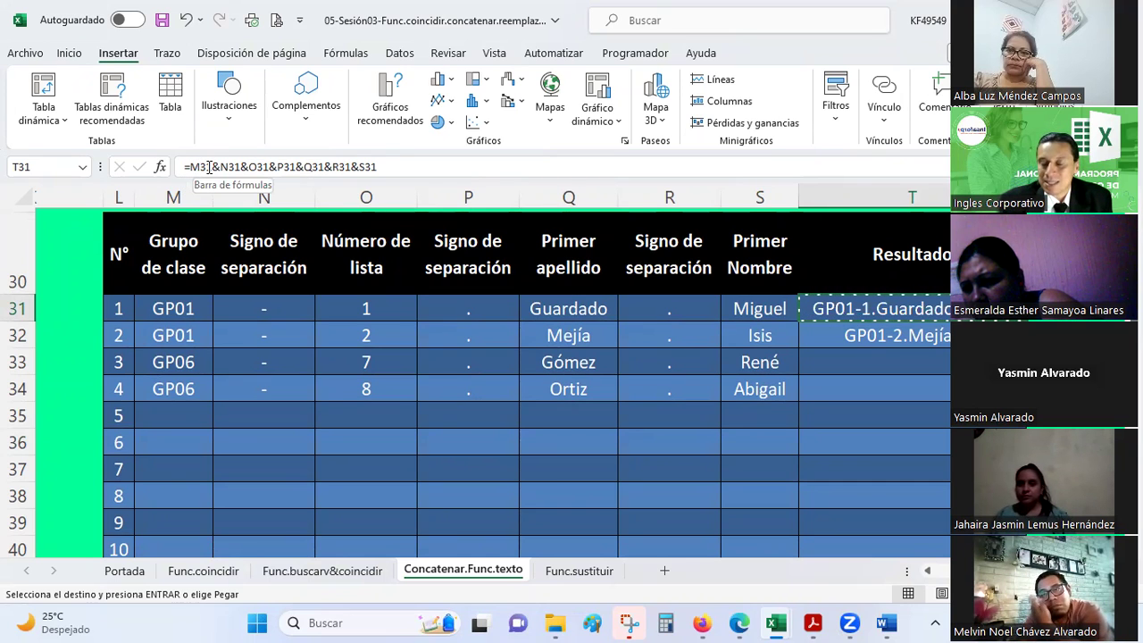
{"action": "key", "text": "Escape"}
{"action": "left_click", "coordinate": [932, 334]}
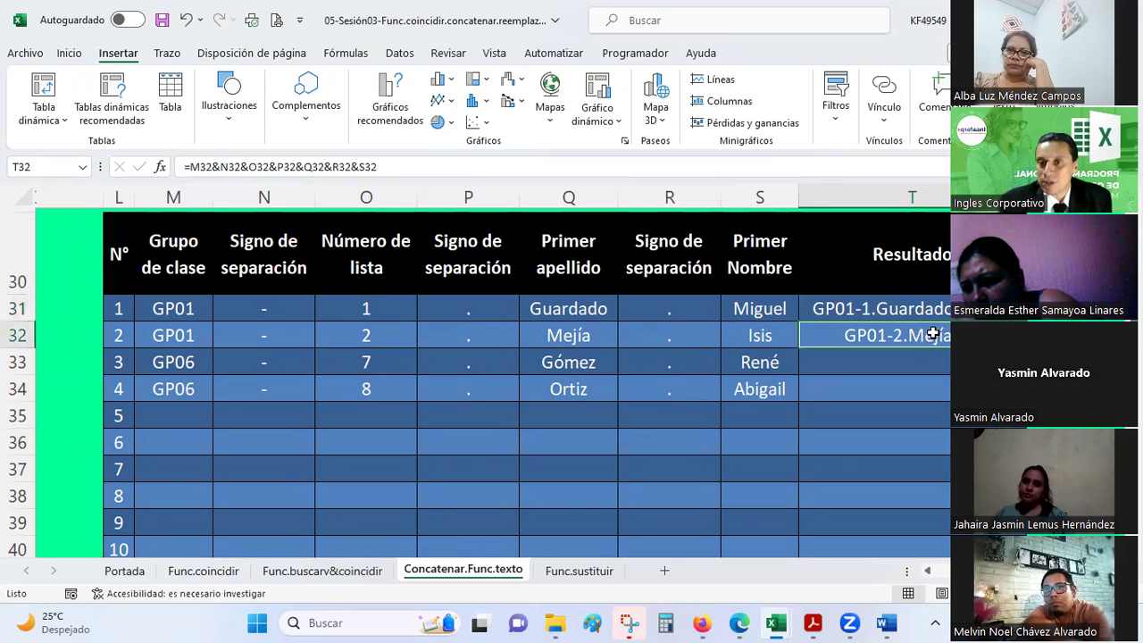
{"action": "left_click", "coordinate": [875, 308]}
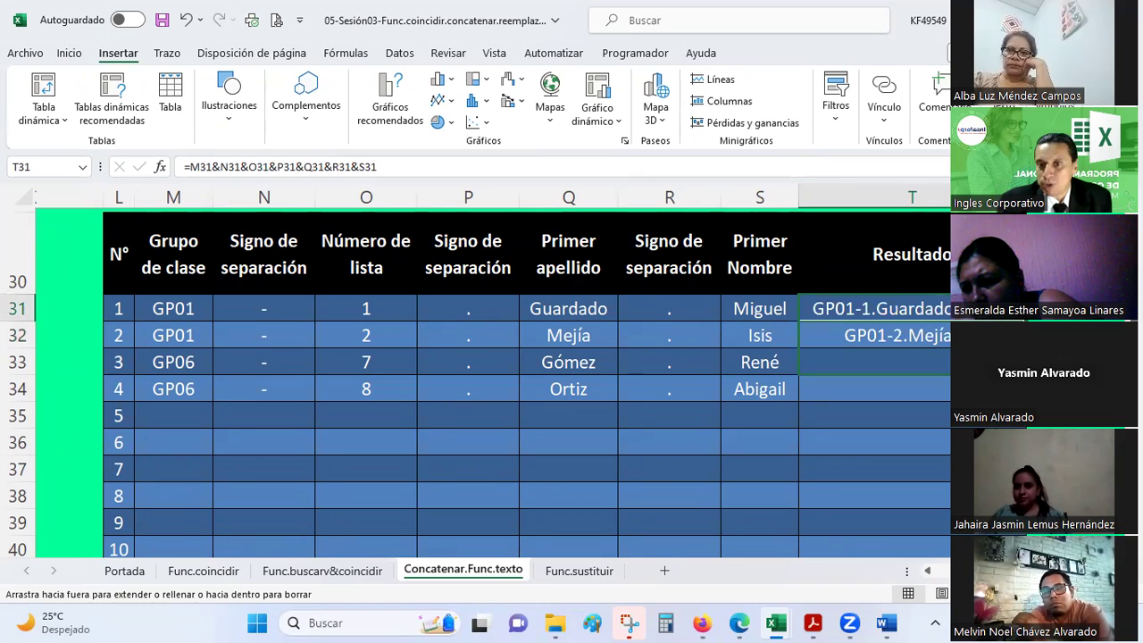
{"action": "left_click_drag", "start_coordinate": [946, 321], "coordinate": [937, 399]}
{"action": "left_click", "coordinate": [937, 487]}
{"action": "left_click", "coordinate": [864, 344]}
{"action": "left_click", "coordinate": [837, 373]}
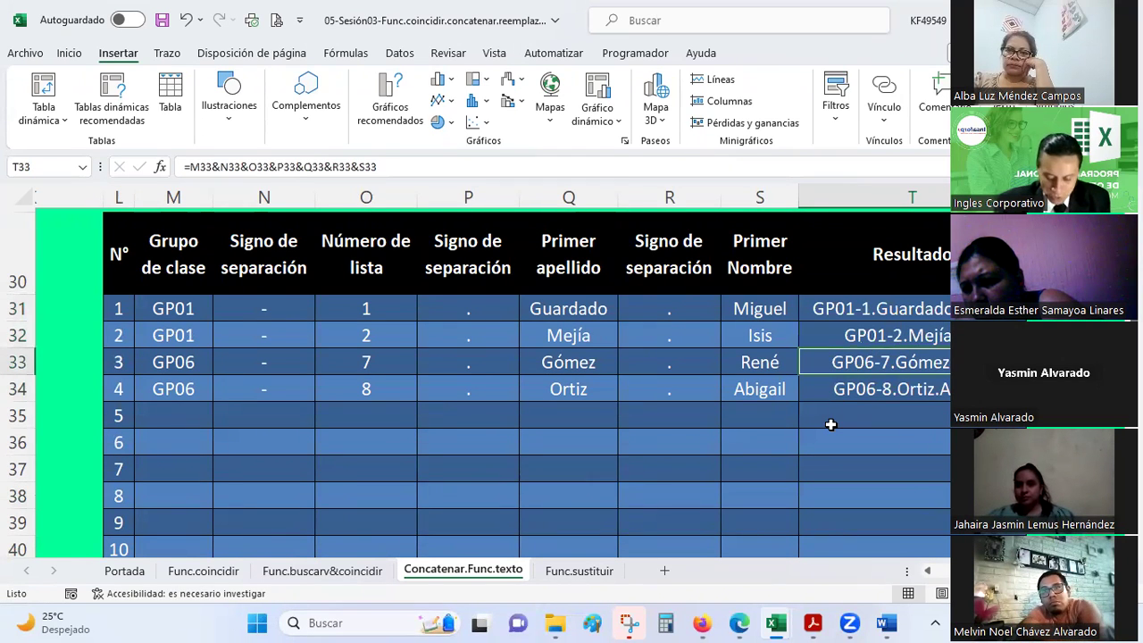
{"action": "key", "text": "ctrl+z"}
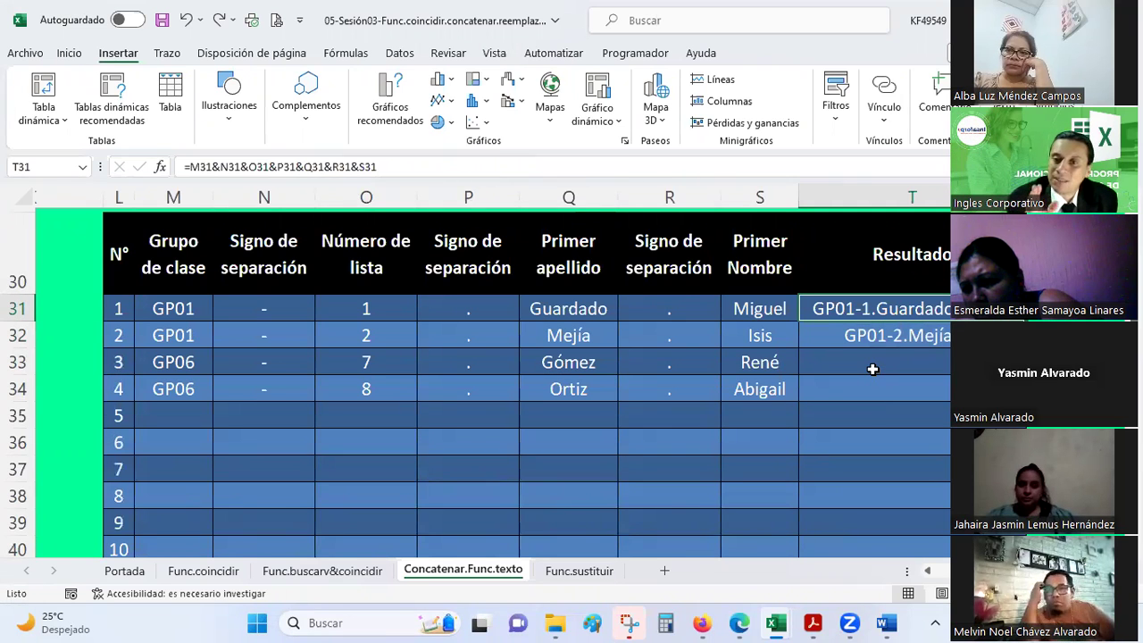
{"action": "scroll", "coordinate": [872, 369], "scroll_direction": "up", "scroll_amount": 1}
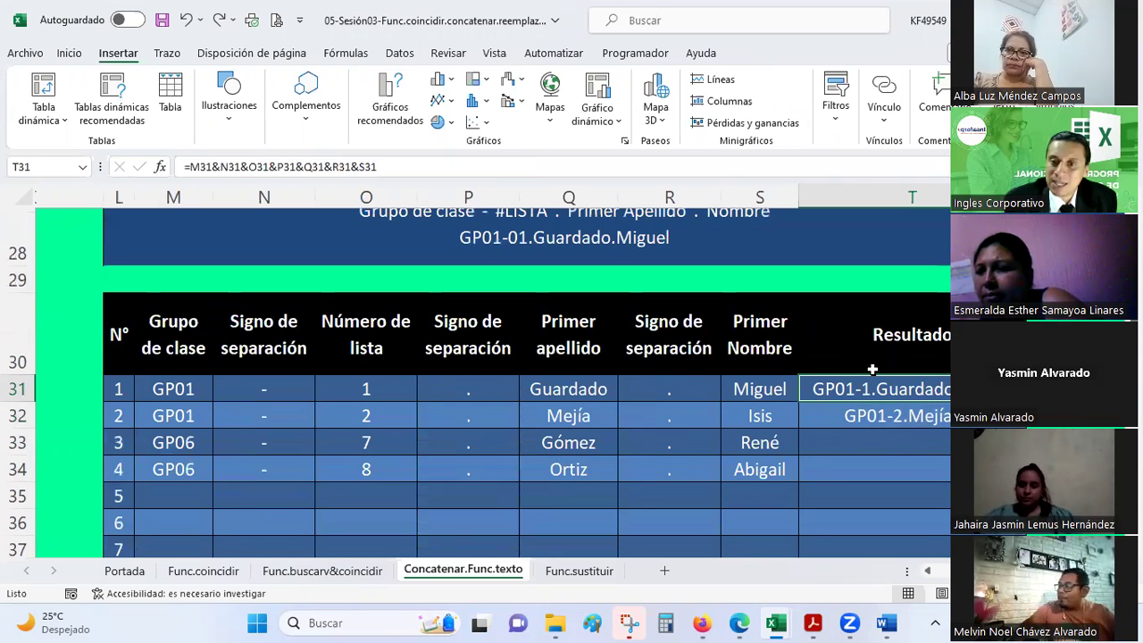
{"action": "scroll", "coordinate": [872, 369], "scroll_direction": "right", "scroll_amount": 1}
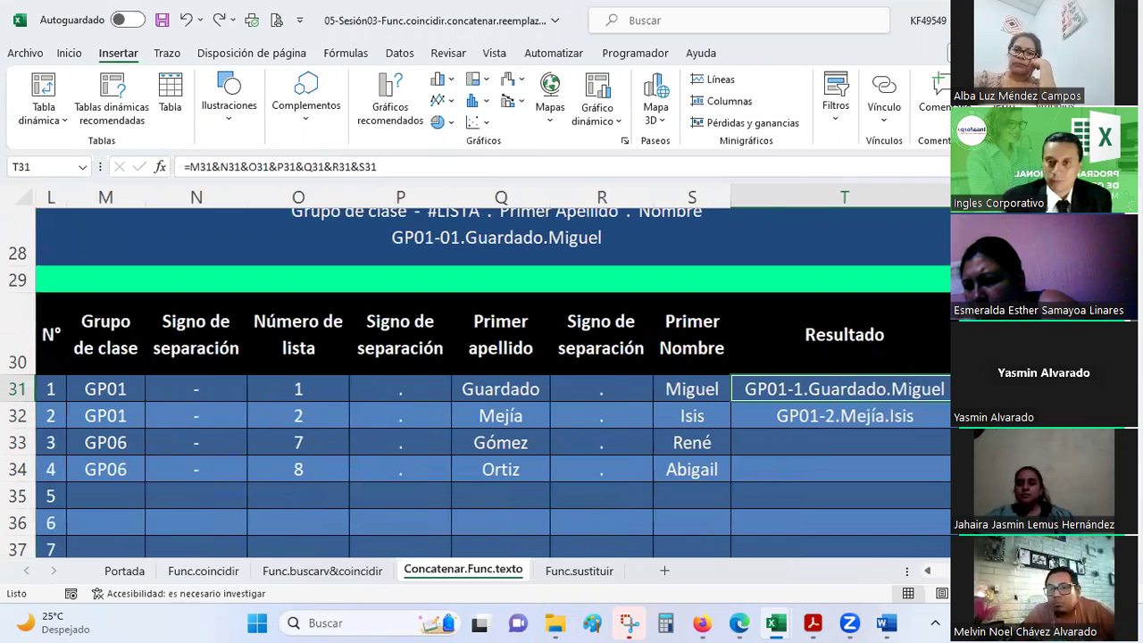
{"action": "scroll", "coordinate": [895, 298], "scroll_direction": "up", "scroll_amount": 1}
{"action": "scroll", "coordinate": [895, 298], "scroll_direction": "down", "scroll_amount": 1}
{"action": "scroll", "coordinate": [895, 298], "scroll_direction": "down", "scroll_amount": 1}
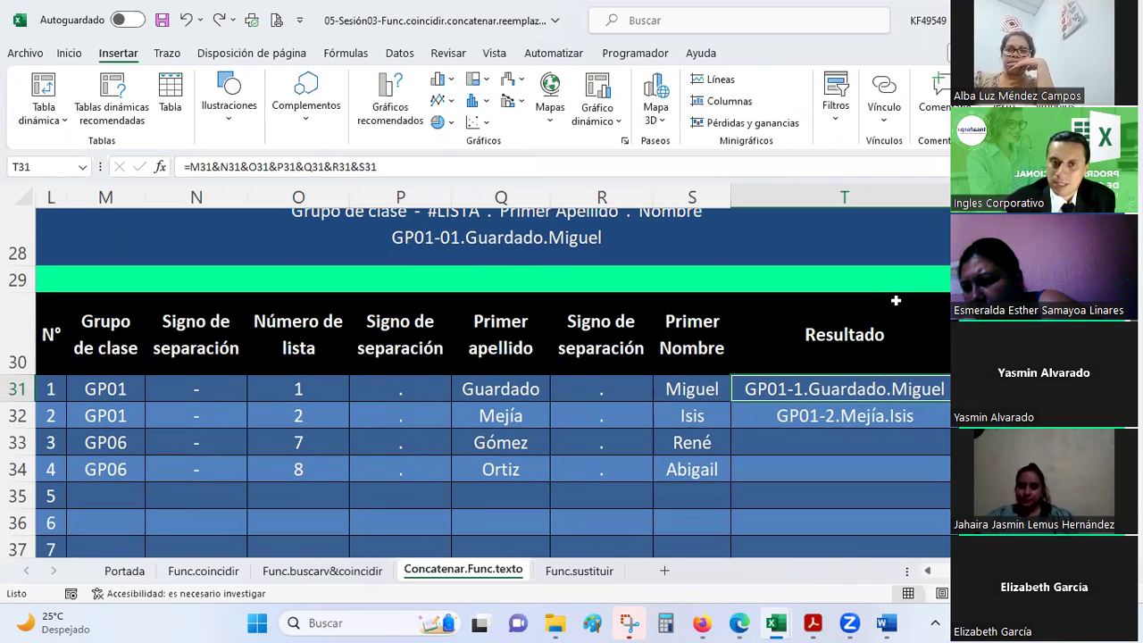
{"action": "left_click", "coordinate": [425, 237]}
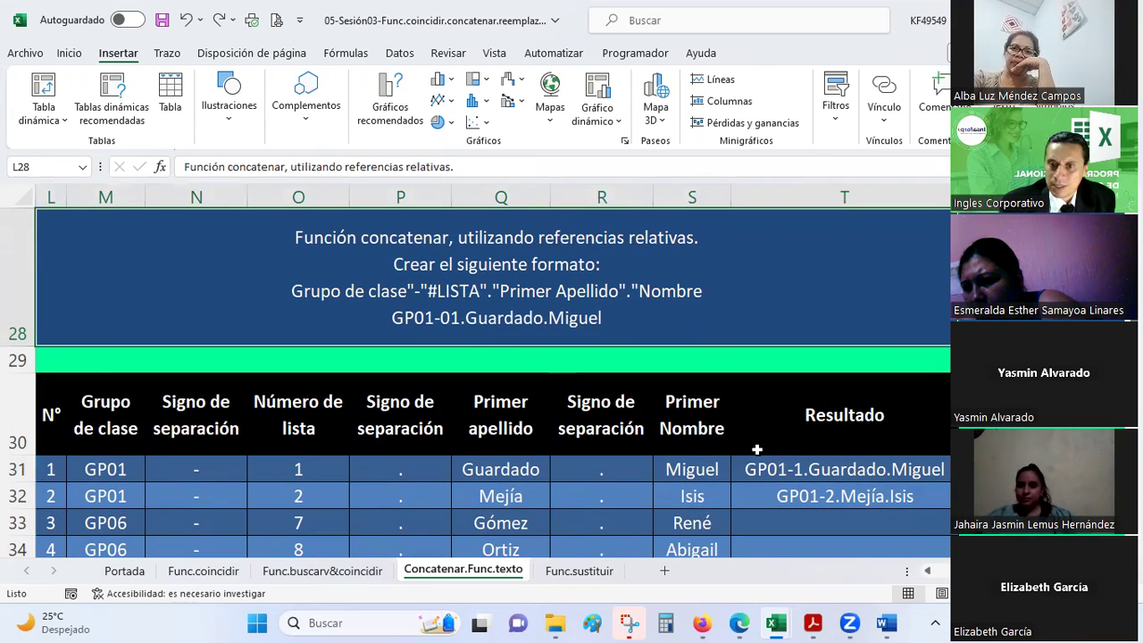
{"action": "left_click", "coordinate": [801, 469]}
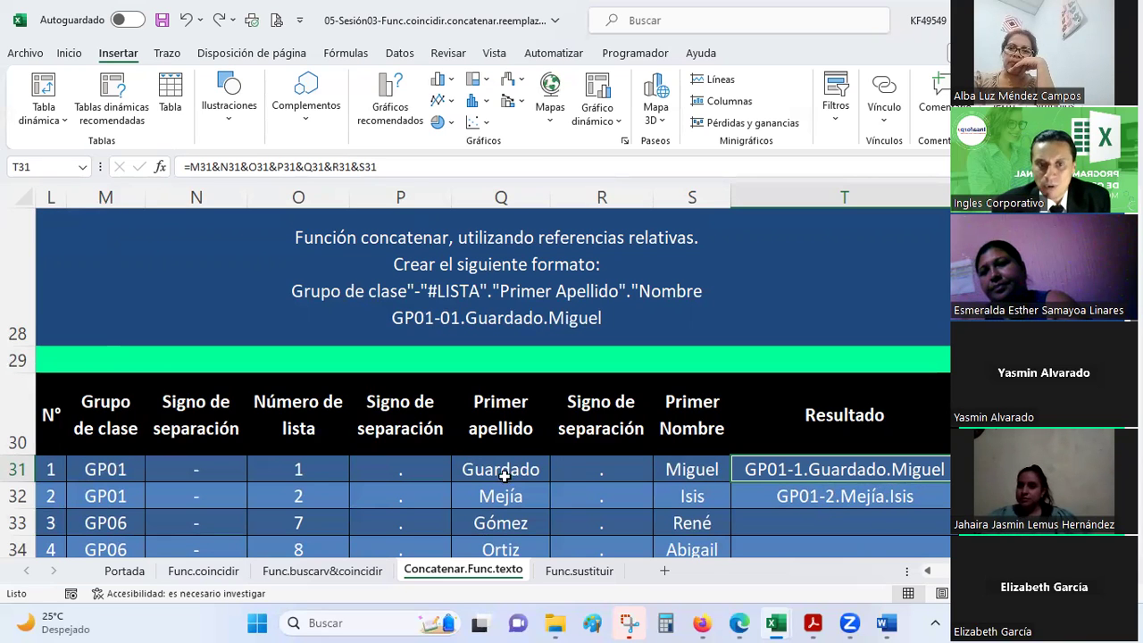
{"action": "left_click", "coordinate": [249, 166]}
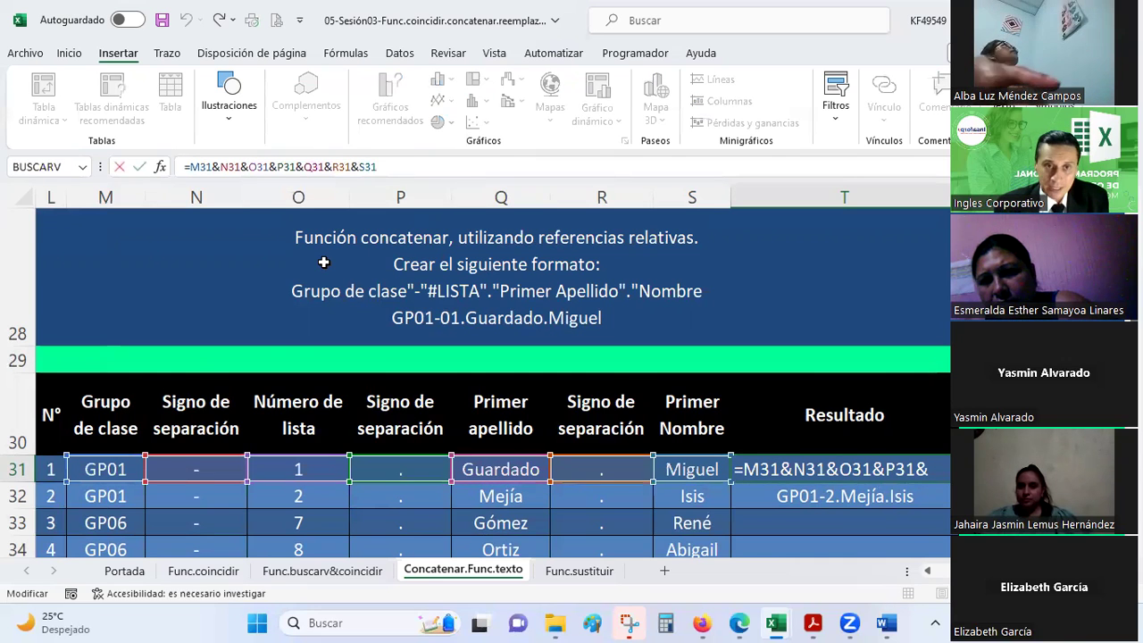
{"action": "type", "text": "\"0\""}
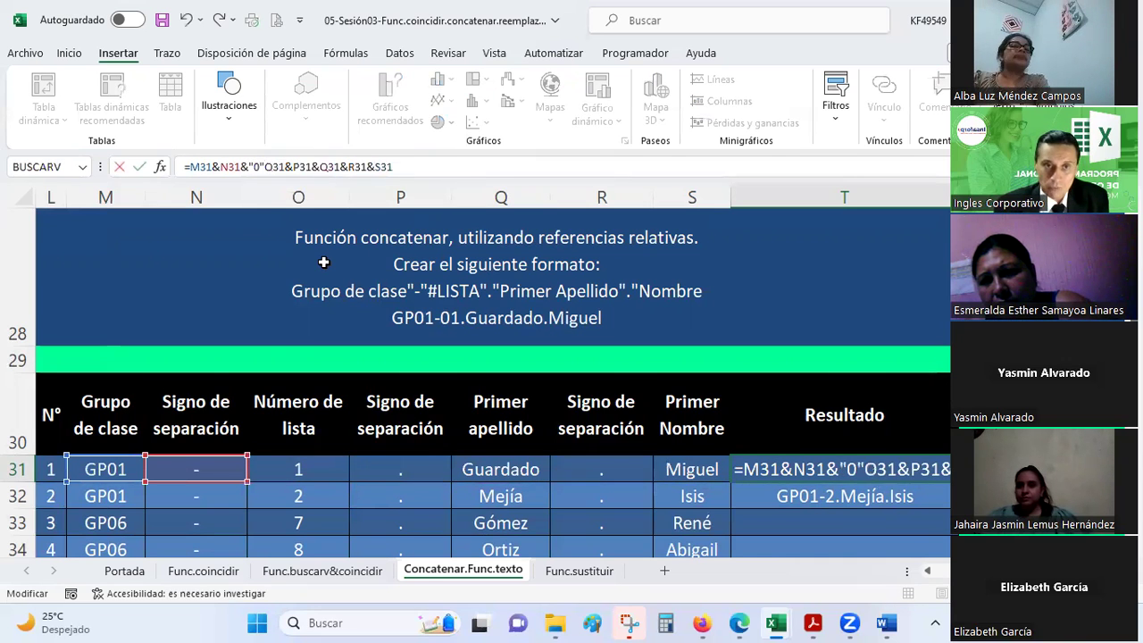
{"action": "type", "text": "&"}
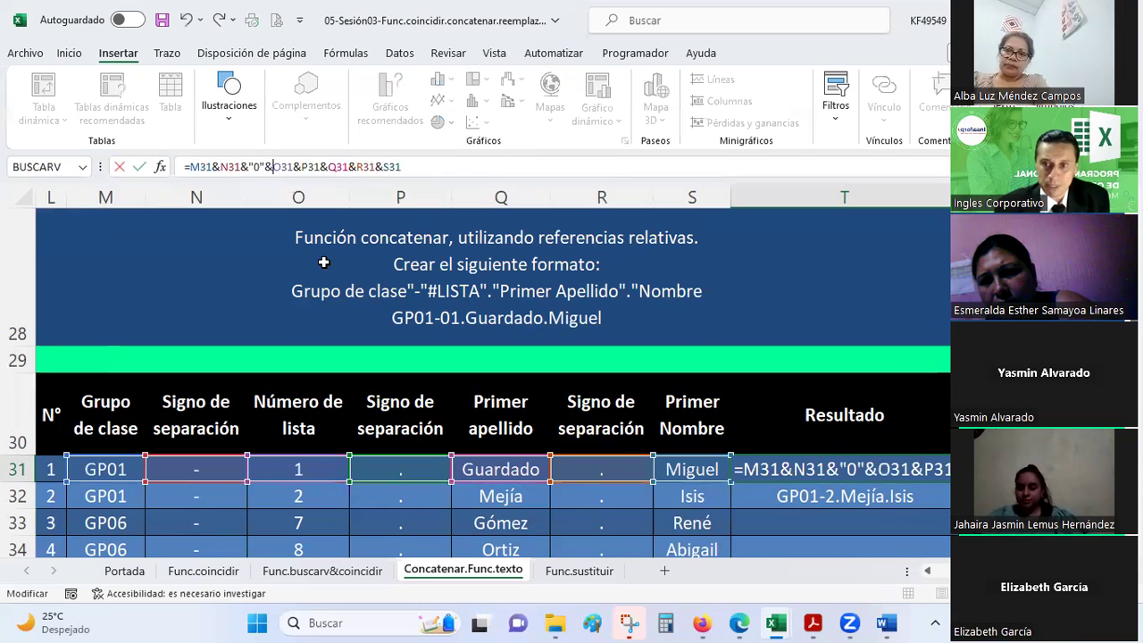
{"action": "key", "text": "Return"}
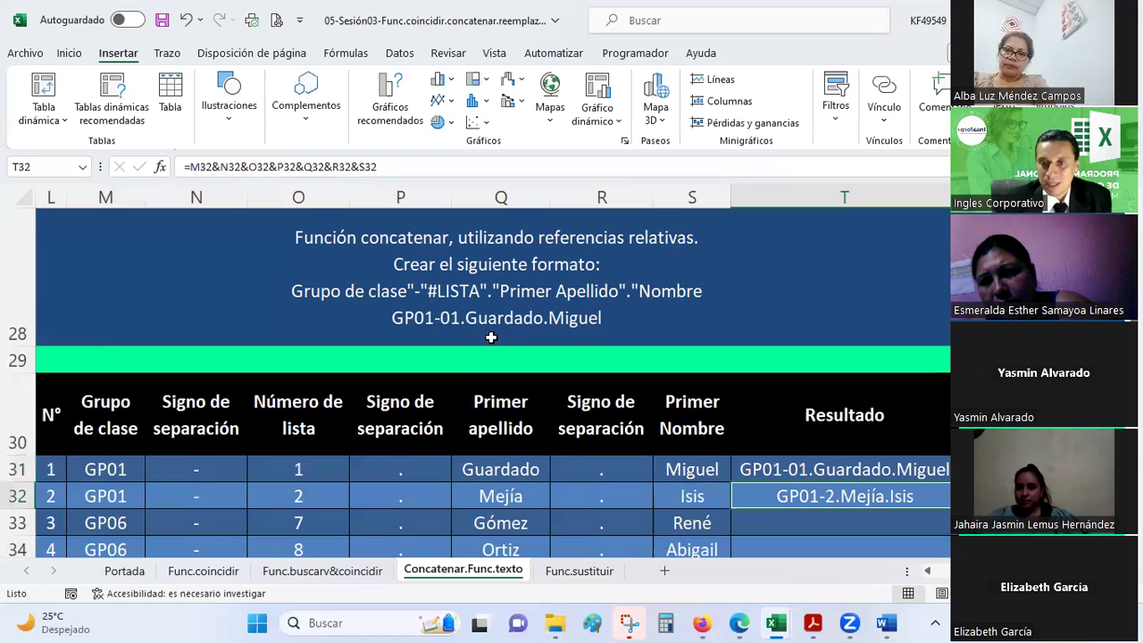
{"action": "scroll", "coordinate": [676, 428], "scroll_direction": "down", "scroll_amount": 2}
{"action": "left_click", "coordinate": [789, 386]}
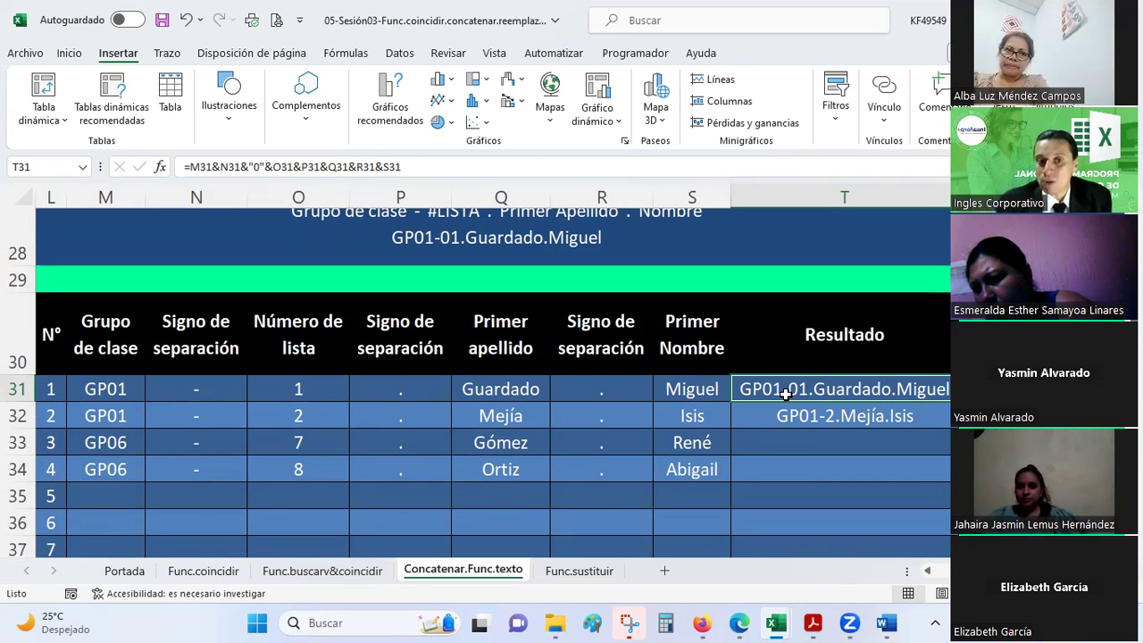
{"action": "left_click", "coordinate": [306, 387]}
{"action": "type", "text": "11"}
{"action": "key", "text": "Return"}
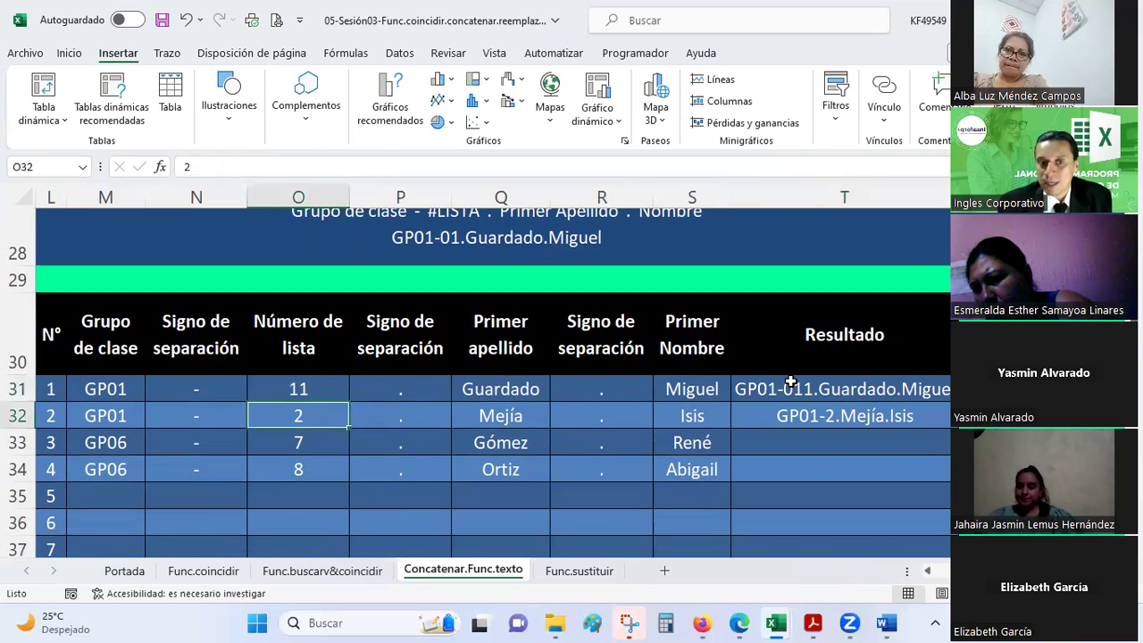
{"action": "left_click", "coordinate": [791, 383]}
{"action": "key", "text": "ctrl+z"}
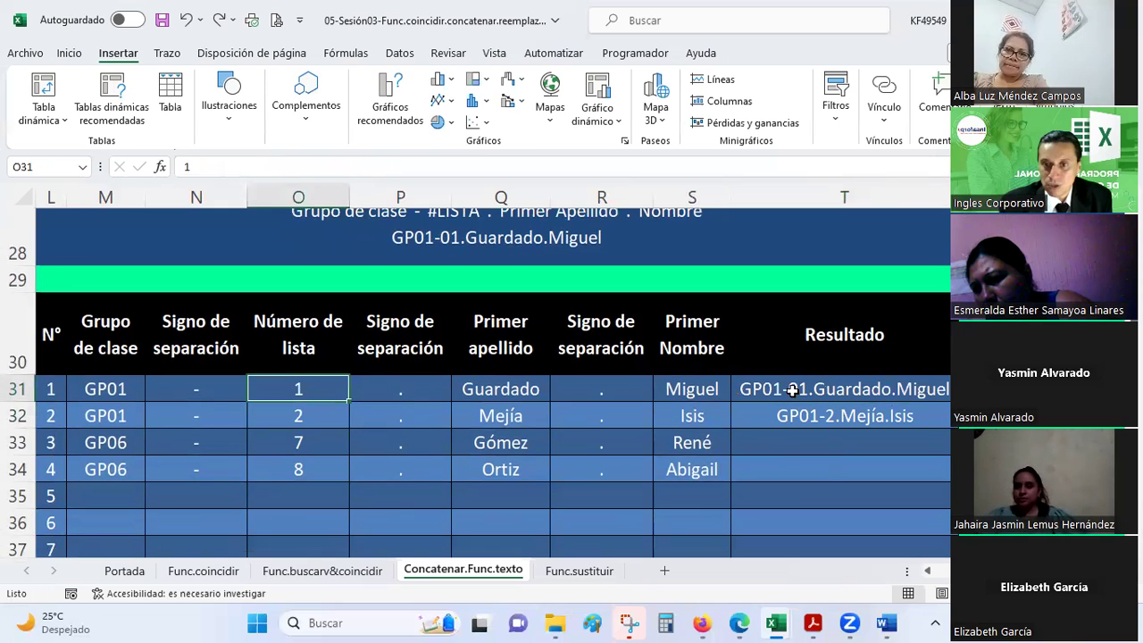
{"action": "left_click", "coordinate": [791, 389]}
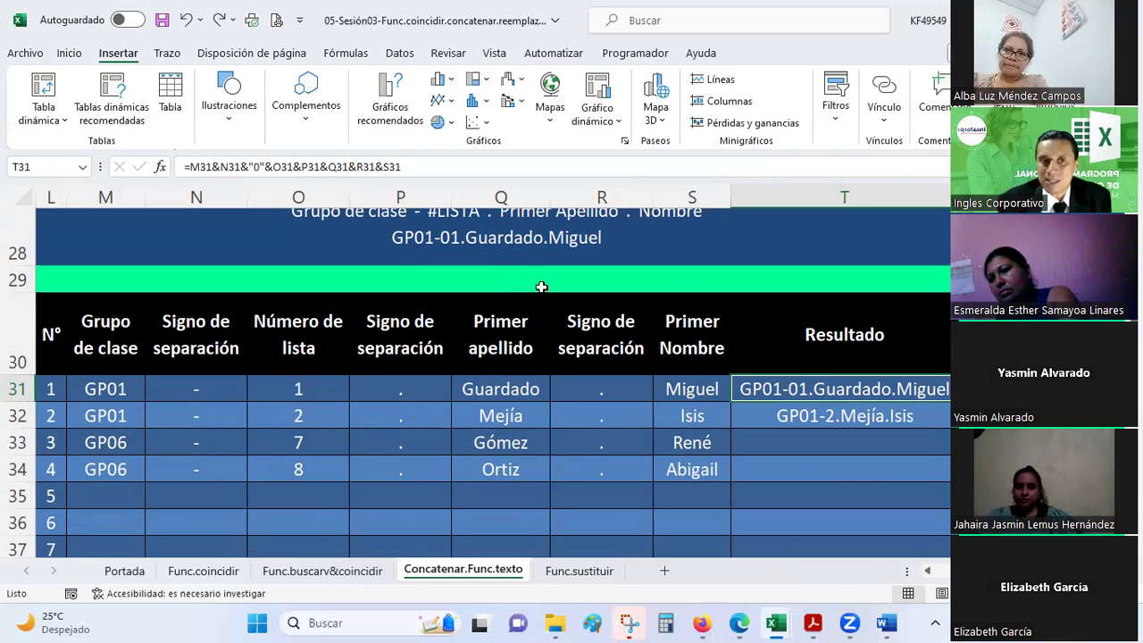
{"action": "left_click", "coordinate": [250, 164]}
{"action": "left_click_drag", "start_coordinate": [249, 166], "coordinate": [272, 166]}
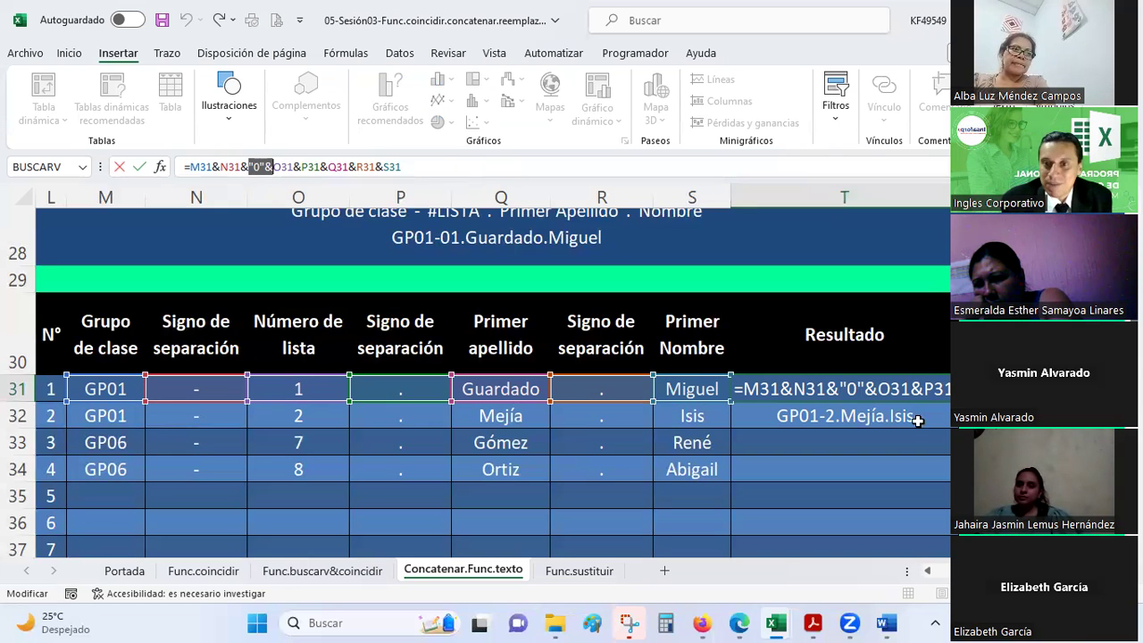
{"action": "key", "text": "Return"}
{"action": "left_click", "coordinate": [821, 388]}
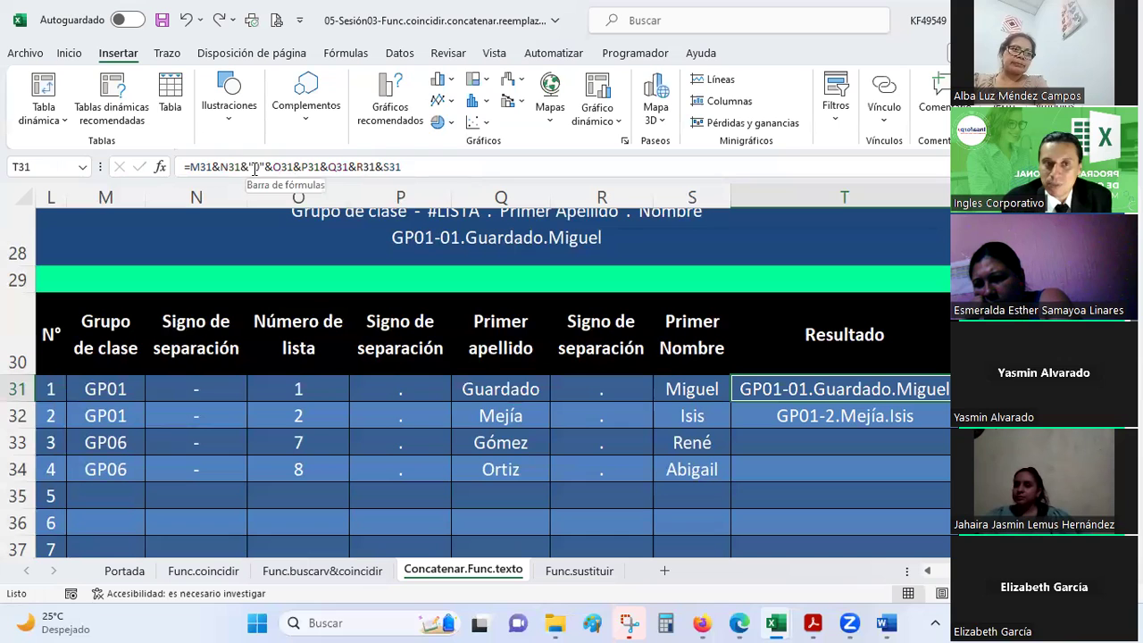
{"action": "left_click", "coordinate": [254, 167]}
{"action": "key", "text": "Return"}
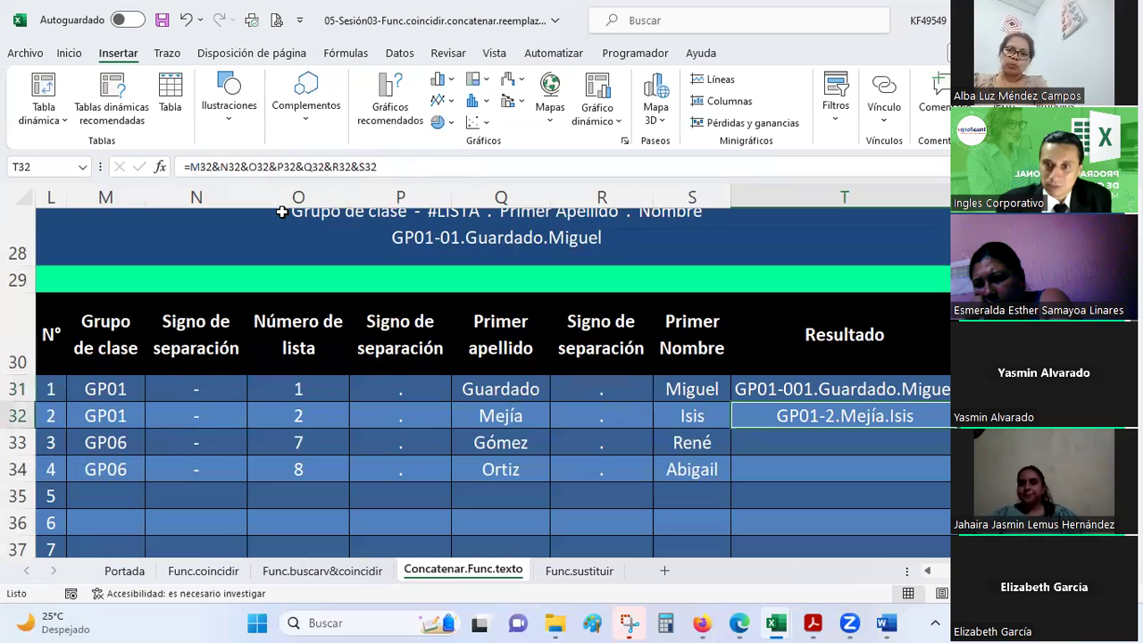
{"action": "left_click", "coordinate": [327, 387]}
{"action": "type", "text": "11"}
{"action": "left_click", "coordinate": [335, 478]}
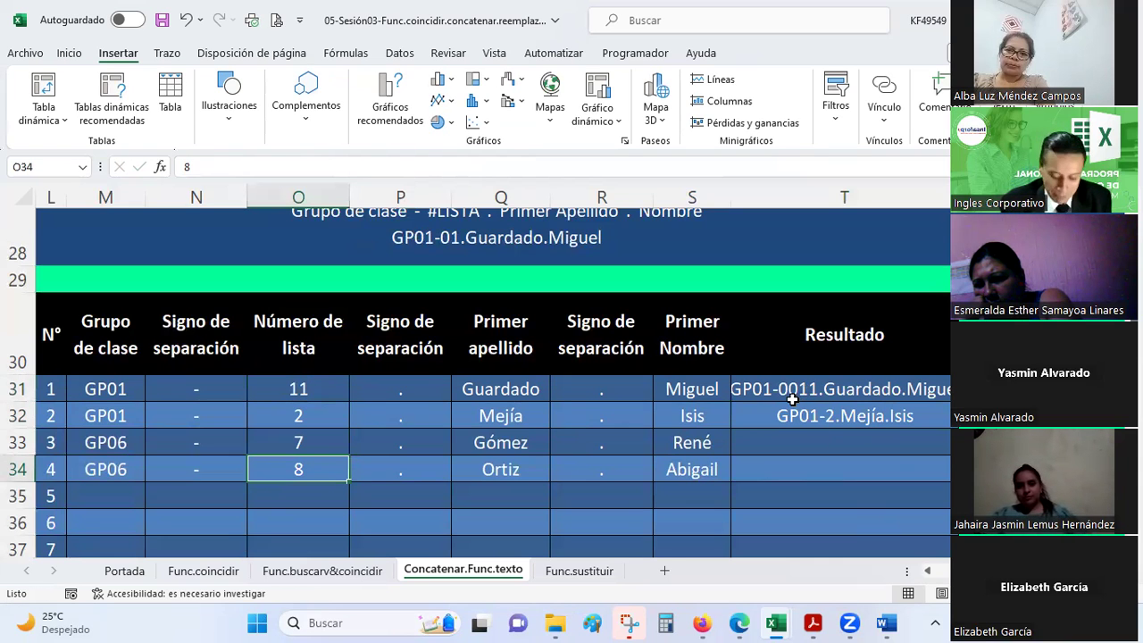
{"action": "key", "text": "ctrl+z"}
{"action": "key", "text": "ctrl+z"}
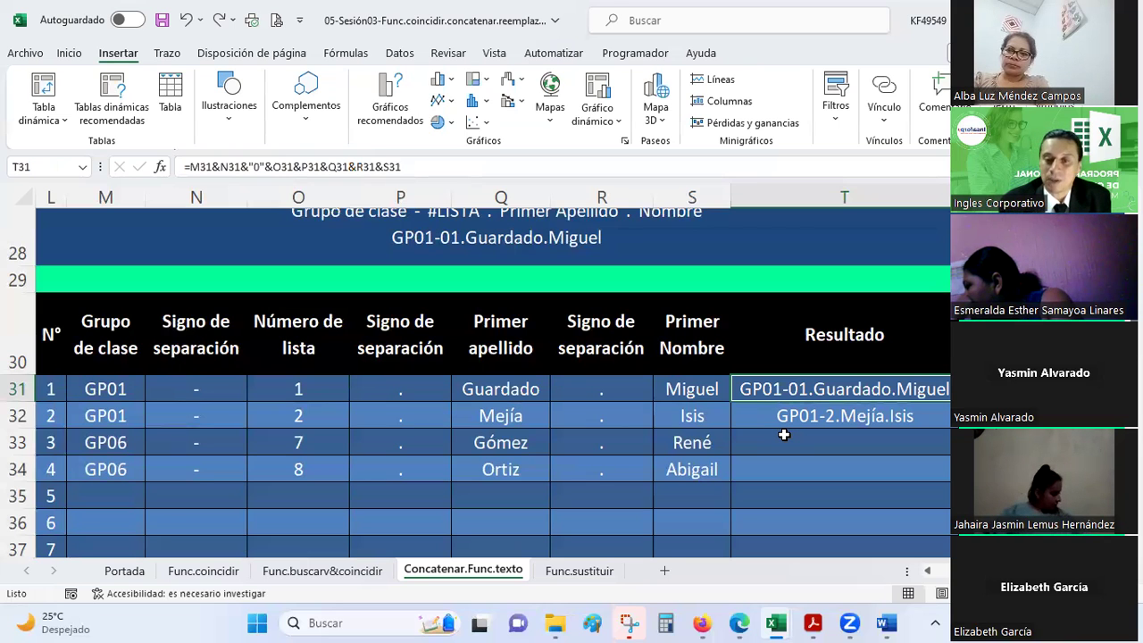
{"action": "left_click", "coordinate": [779, 406]}
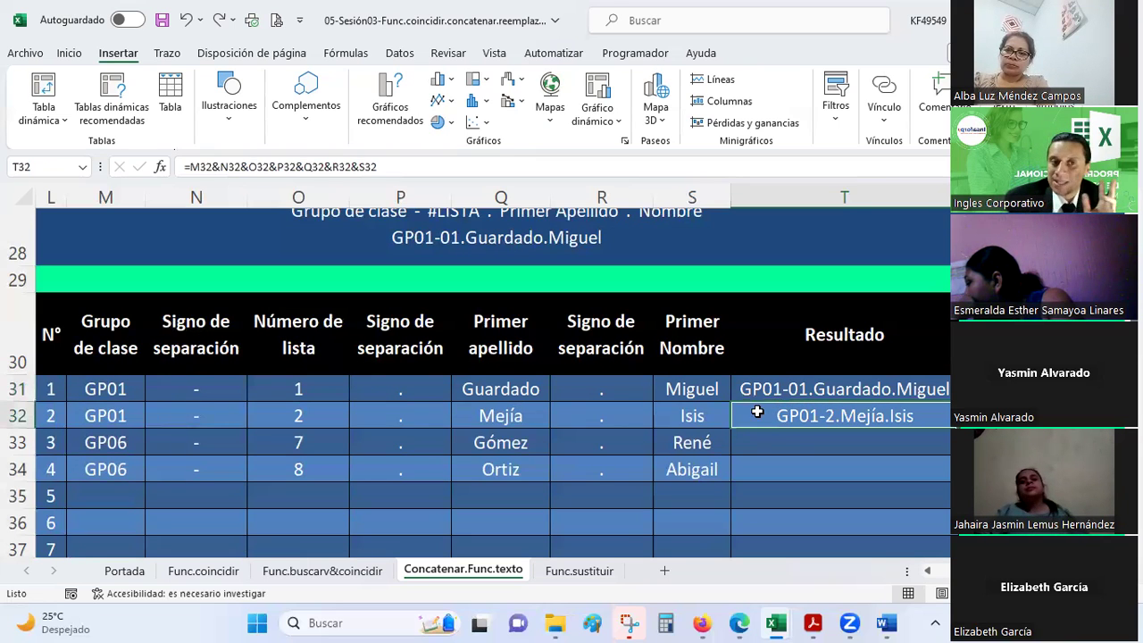
{"action": "left_click", "coordinate": [758, 443]}
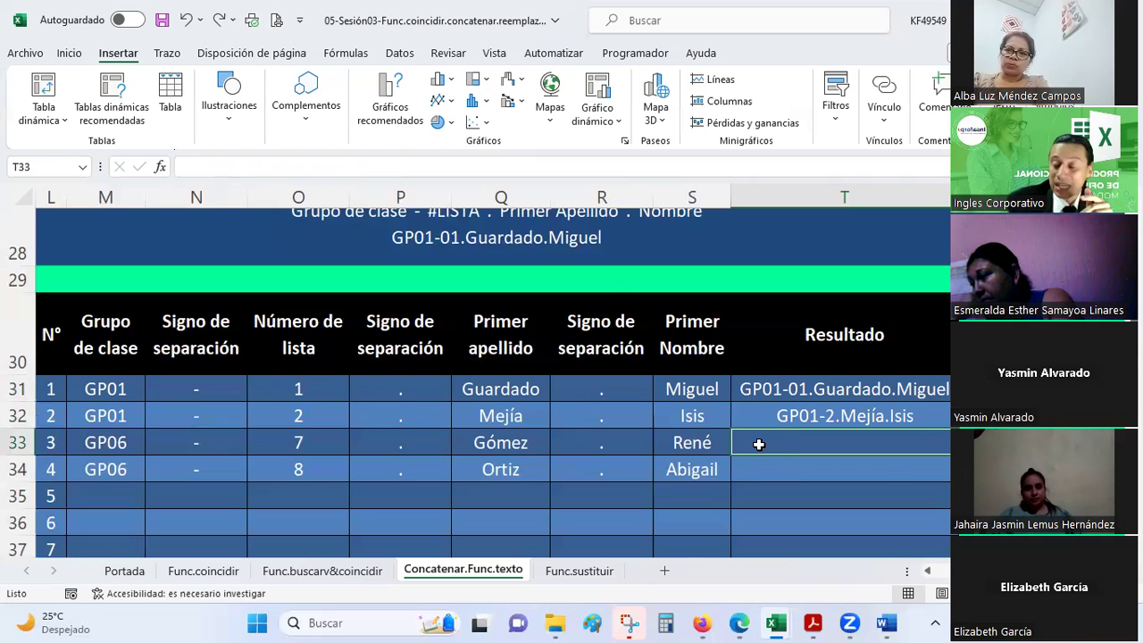
Insert the CONCATENAR function into T33 via the function search
{"action": "left_click", "coordinate": [161, 168]}
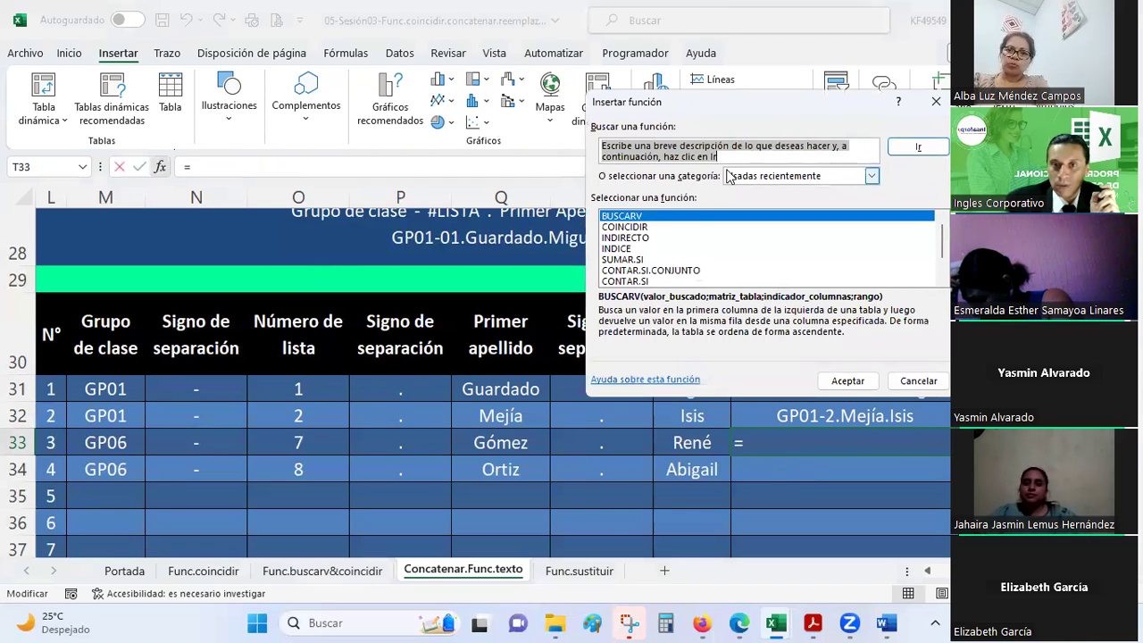
{"action": "type", "text": "conc"}
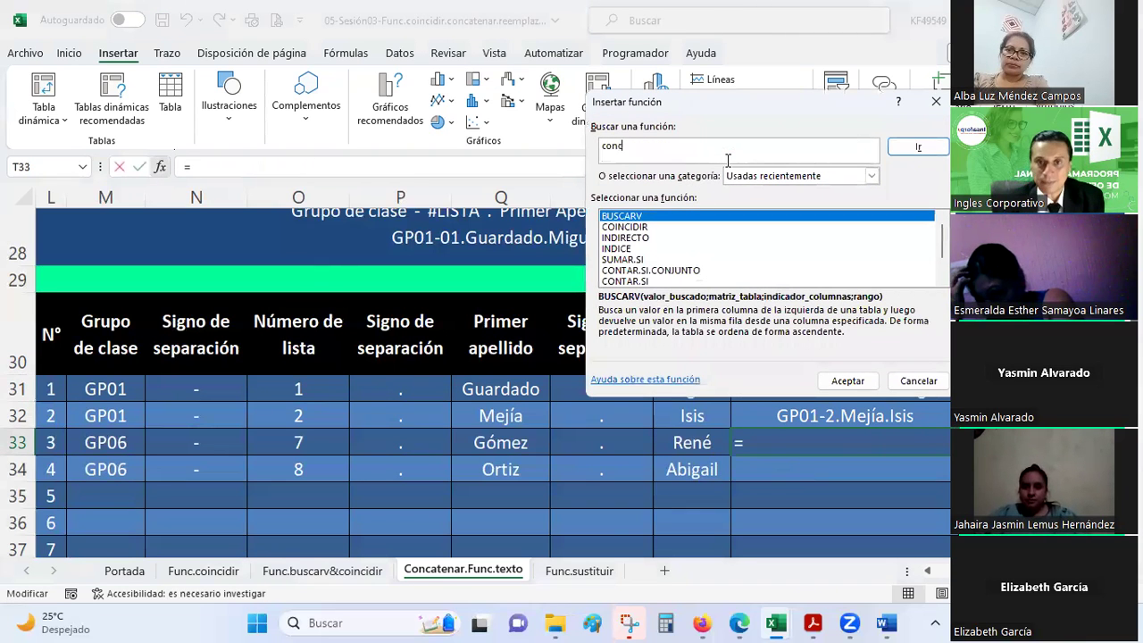
{"action": "type", "text": "atenar"}
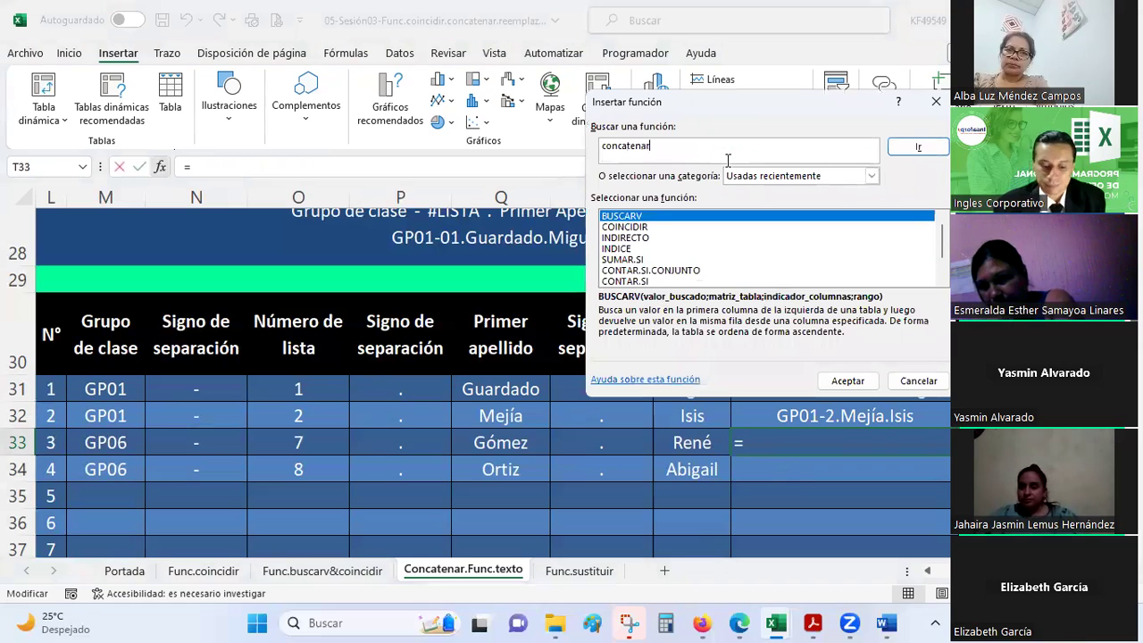
{"action": "left_click", "coordinate": [944, 153]}
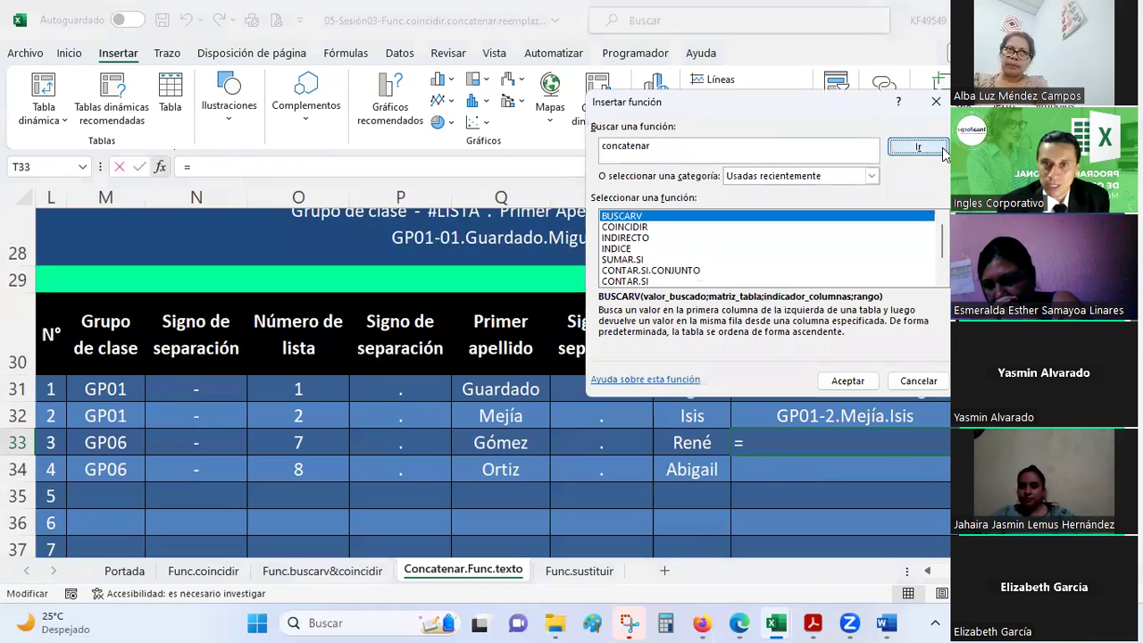
{"action": "left_click", "coordinate": [859, 377]}
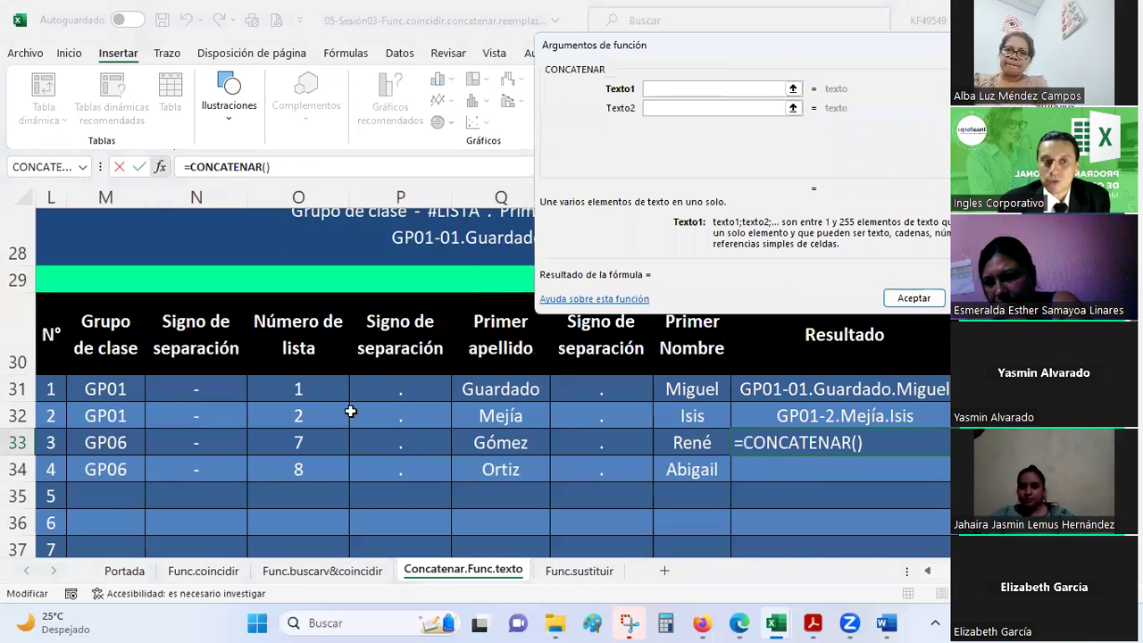
Set M33, N33, O33 and P33 as the first four CONCATENAR text arguments
{"action": "left_click", "coordinate": [118, 445]}
{"action": "left_click", "coordinate": [646, 107]}
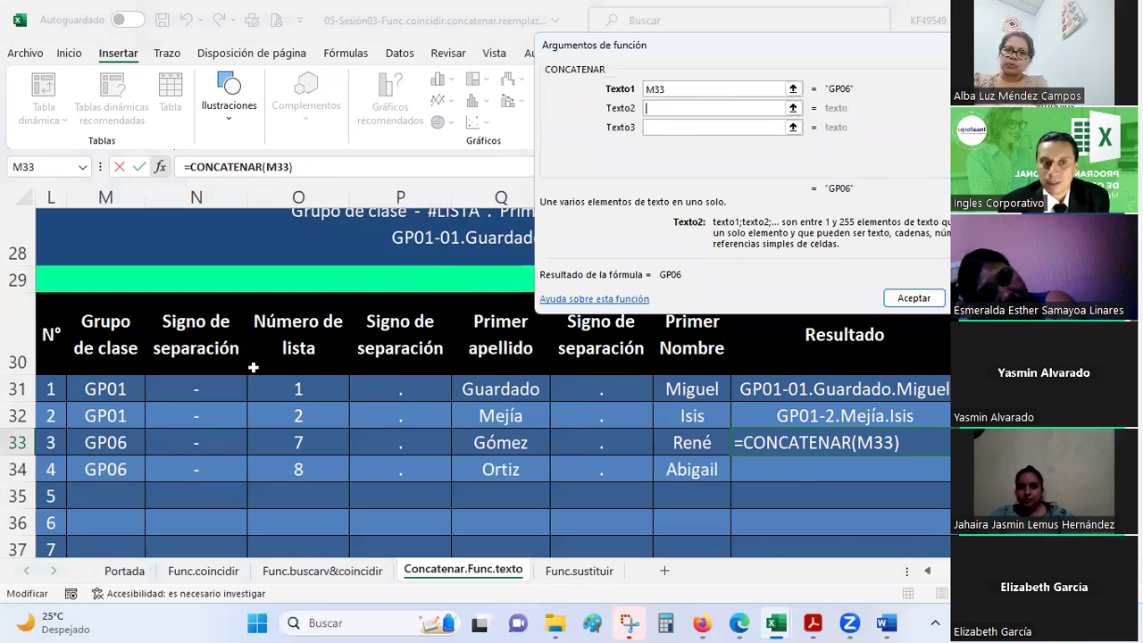
{"action": "left_click", "coordinate": [196, 444]}
{"action": "left_click", "coordinate": [674, 128]}
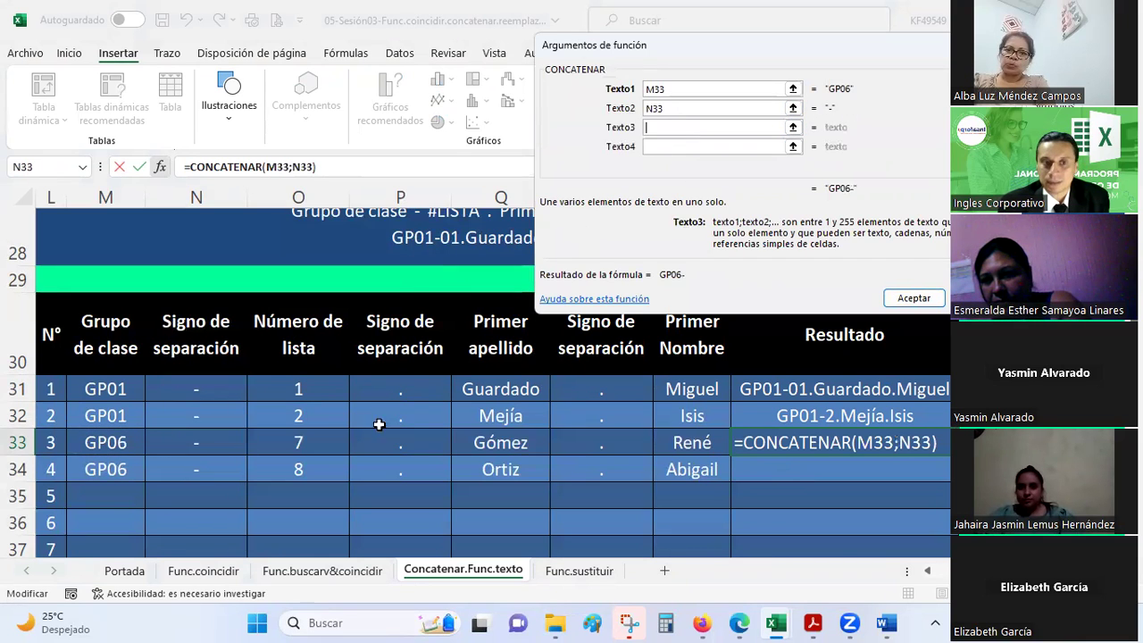
{"action": "left_click", "coordinate": [310, 451]}
{"action": "left_click", "coordinate": [685, 145]}
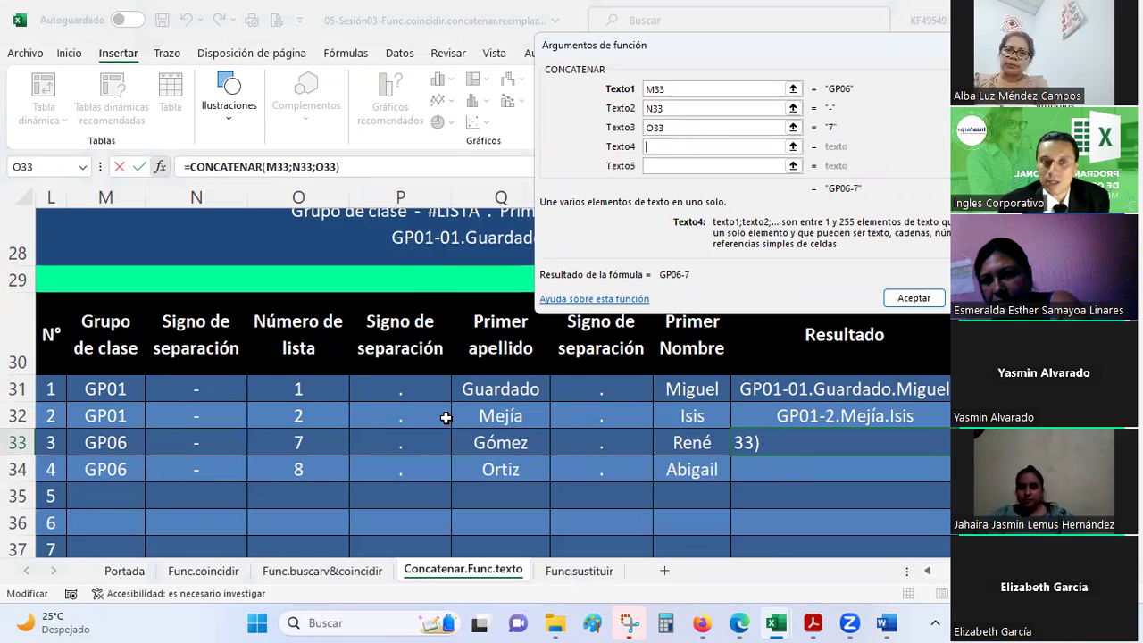
{"action": "left_click", "coordinate": [397, 440]}
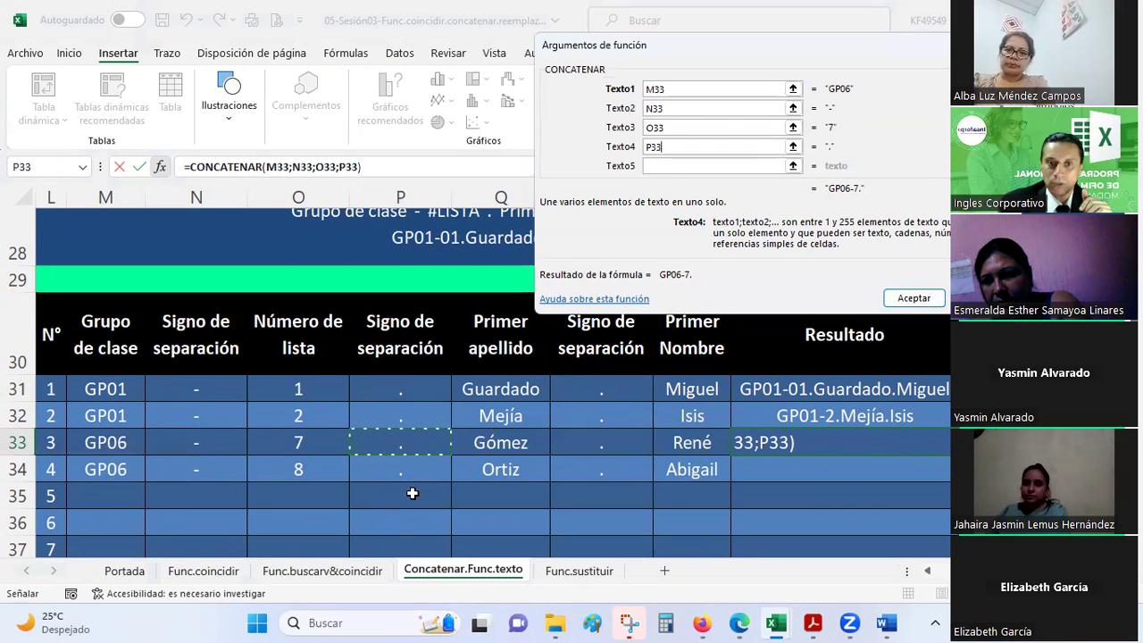
{"action": "left_click", "coordinate": [476, 446]}
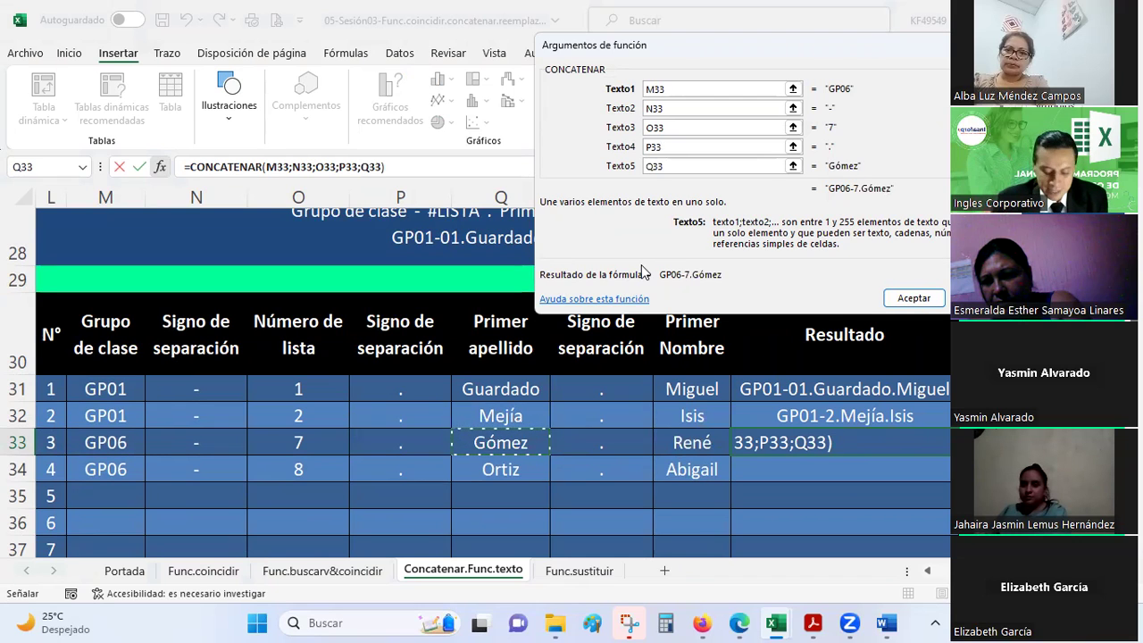
{"action": "key", "text": "Tab"}
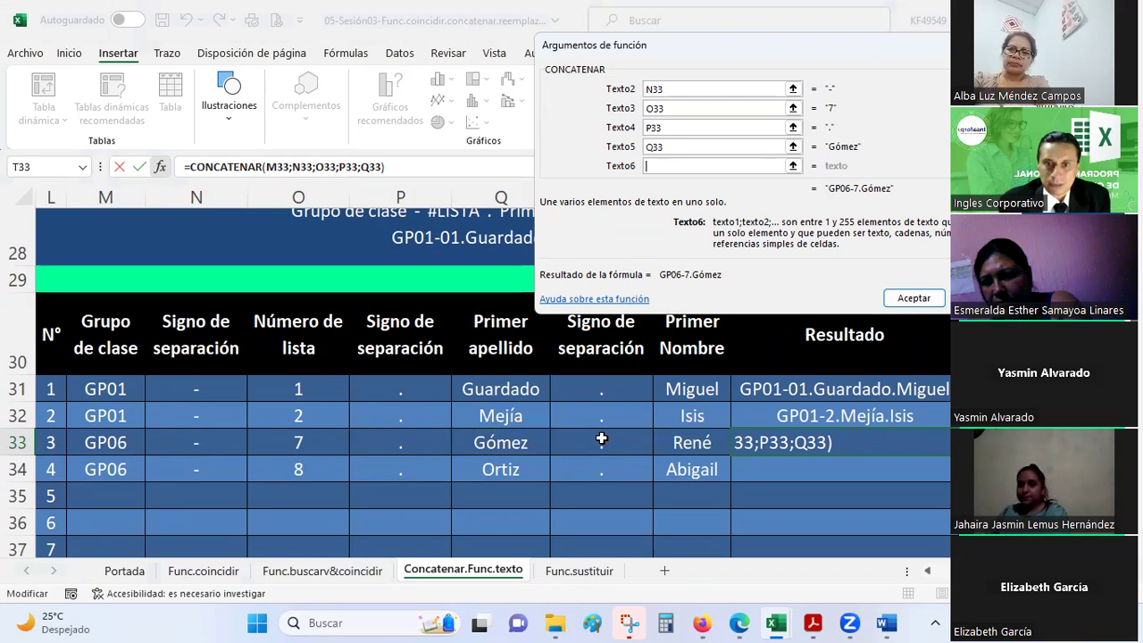
{"action": "left_click", "coordinate": [602, 439]}
{"action": "key", "text": "Tab"}
{"action": "left_click", "coordinate": [691, 442]}
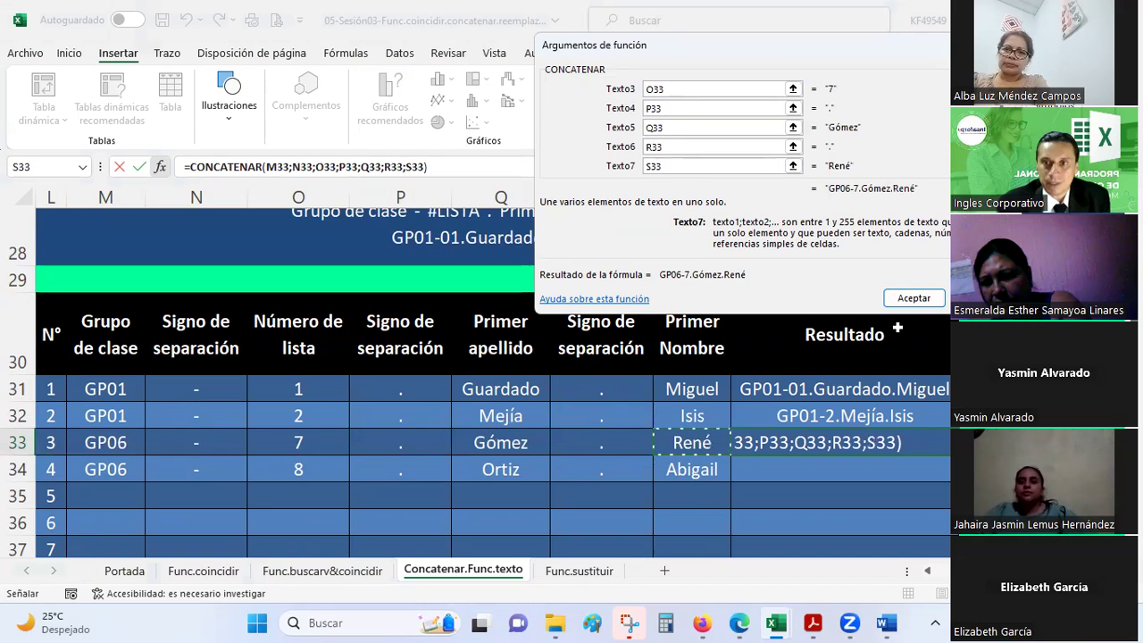
{"action": "left_click", "coordinate": [909, 300]}
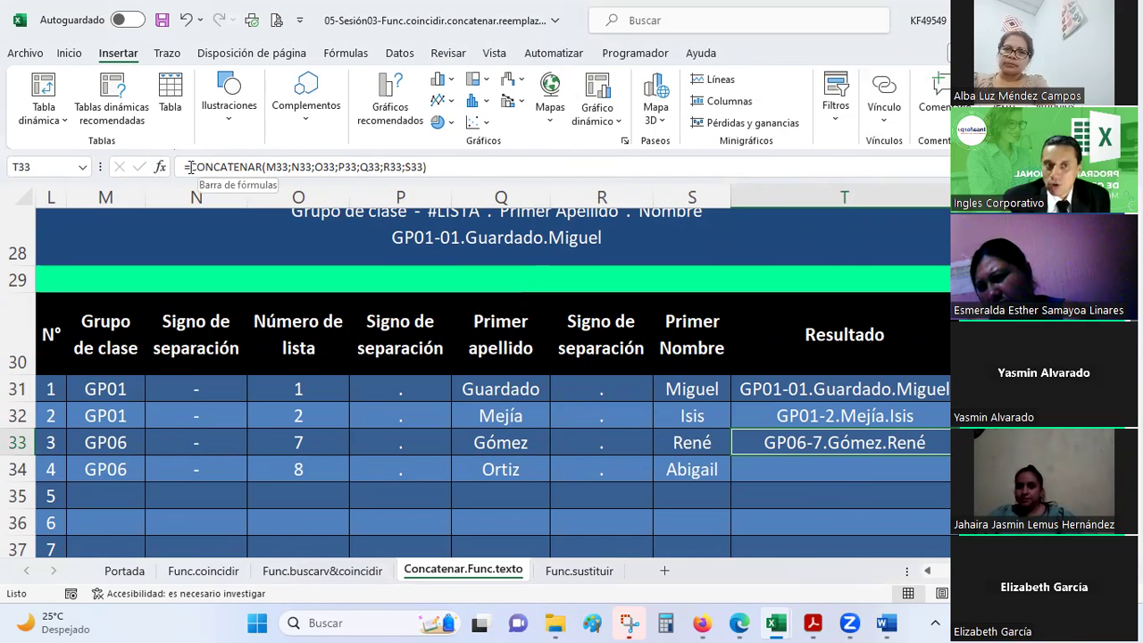
{"action": "left_click_drag", "start_coordinate": [191, 167], "coordinate": [263, 167]}
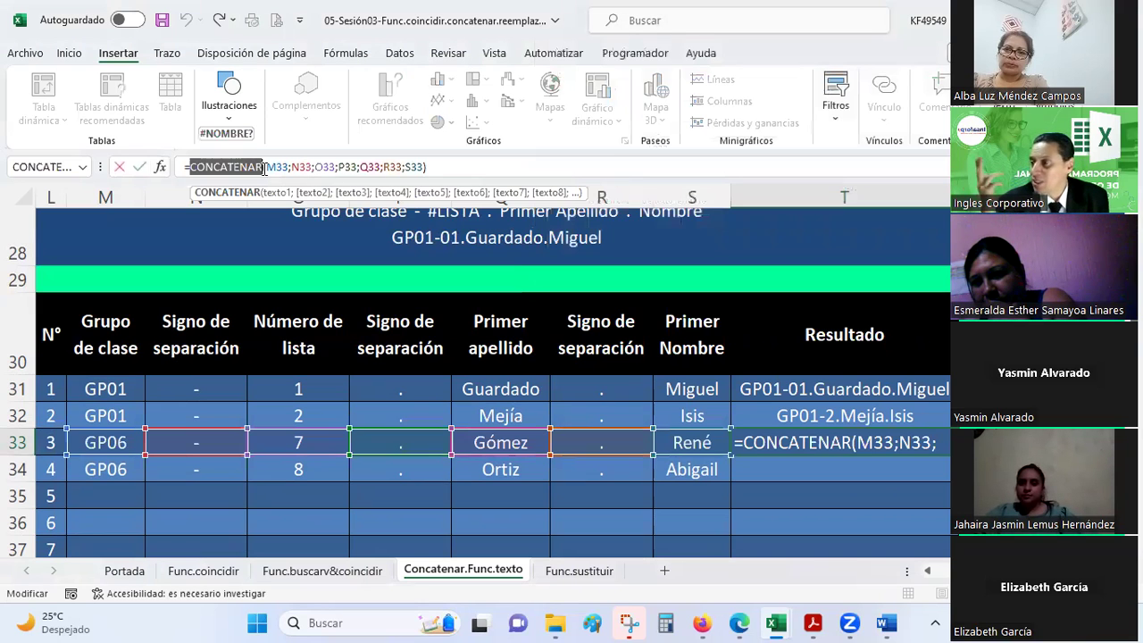
{"action": "key", "text": "ctrl+Return"}
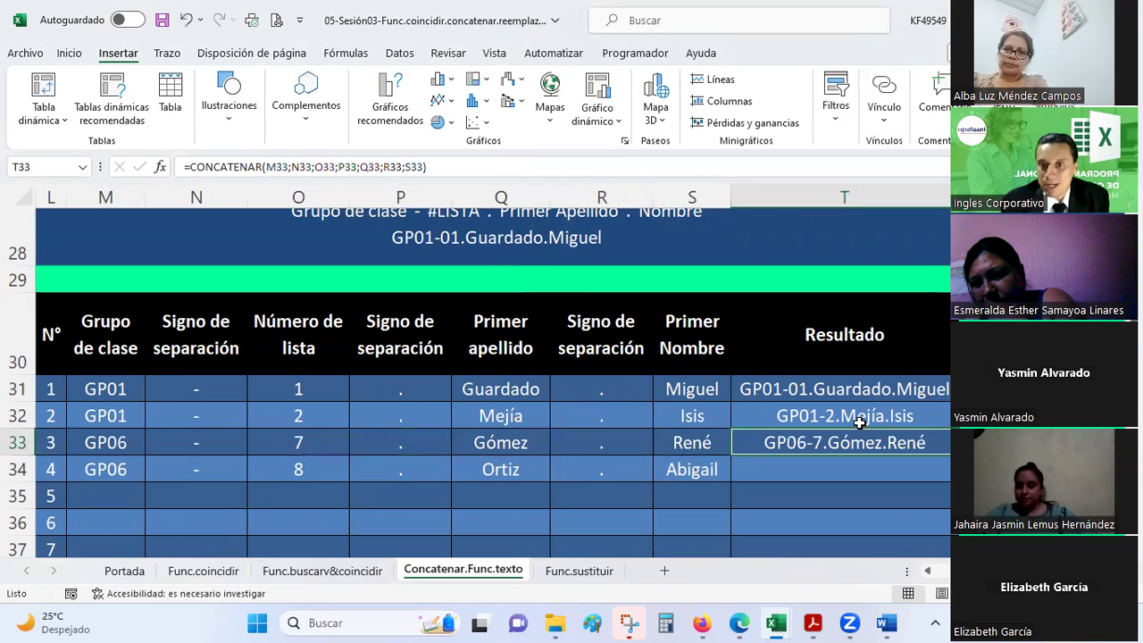
{"action": "left_click", "coordinate": [857, 418]}
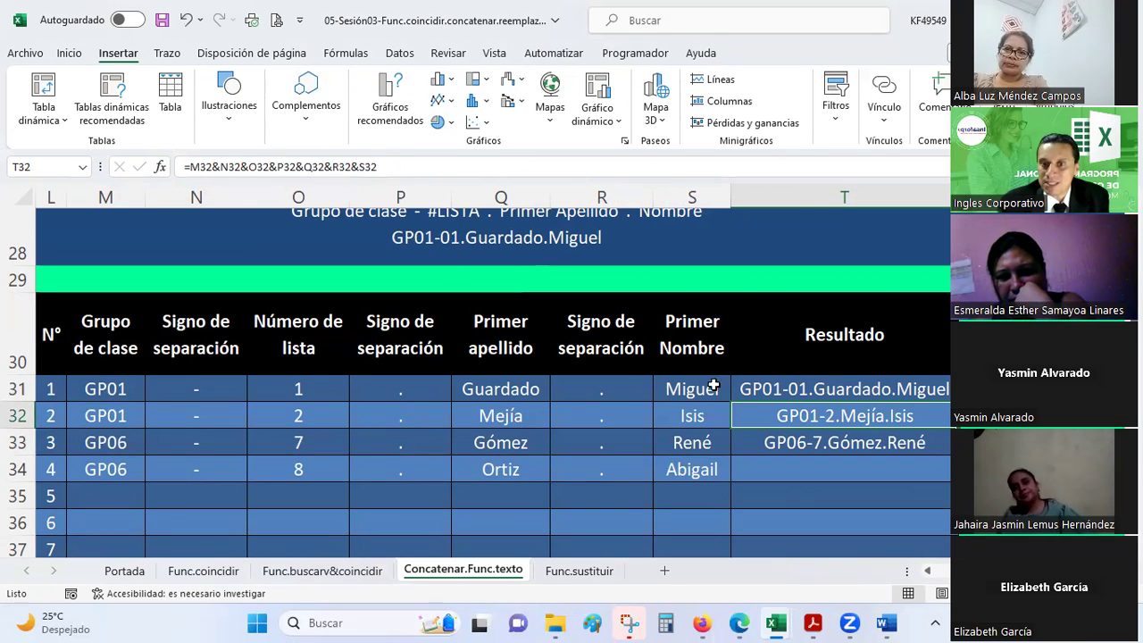
{"action": "left_click", "coordinate": [794, 440]}
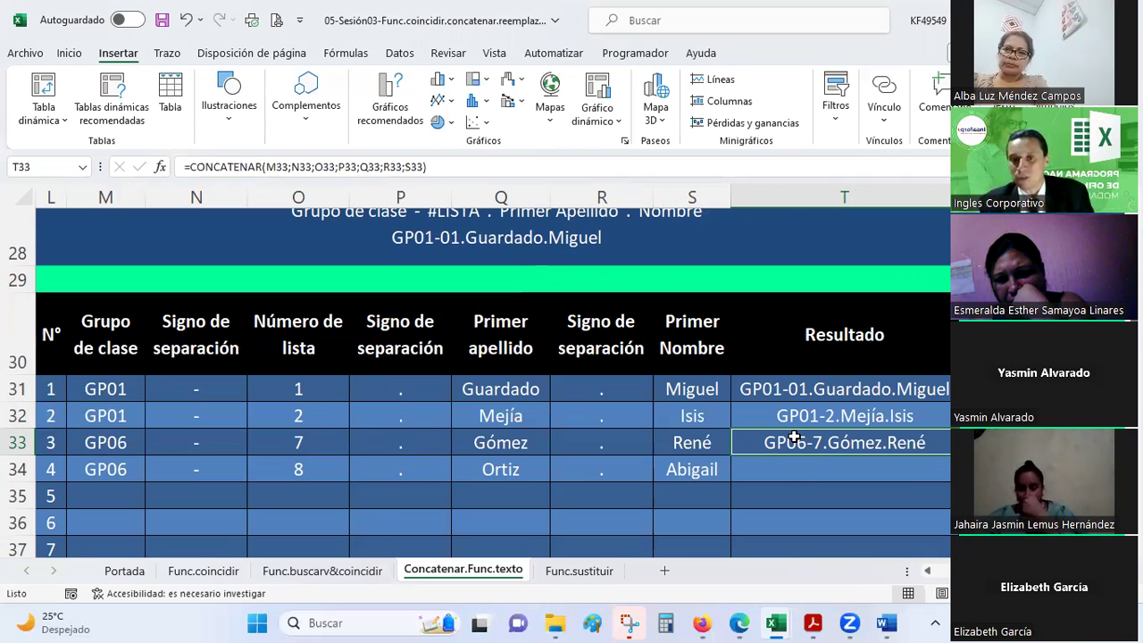
{"action": "left_click", "coordinate": [880, 418]}
{"action": "left_click", "coordinate": [842, 442]}
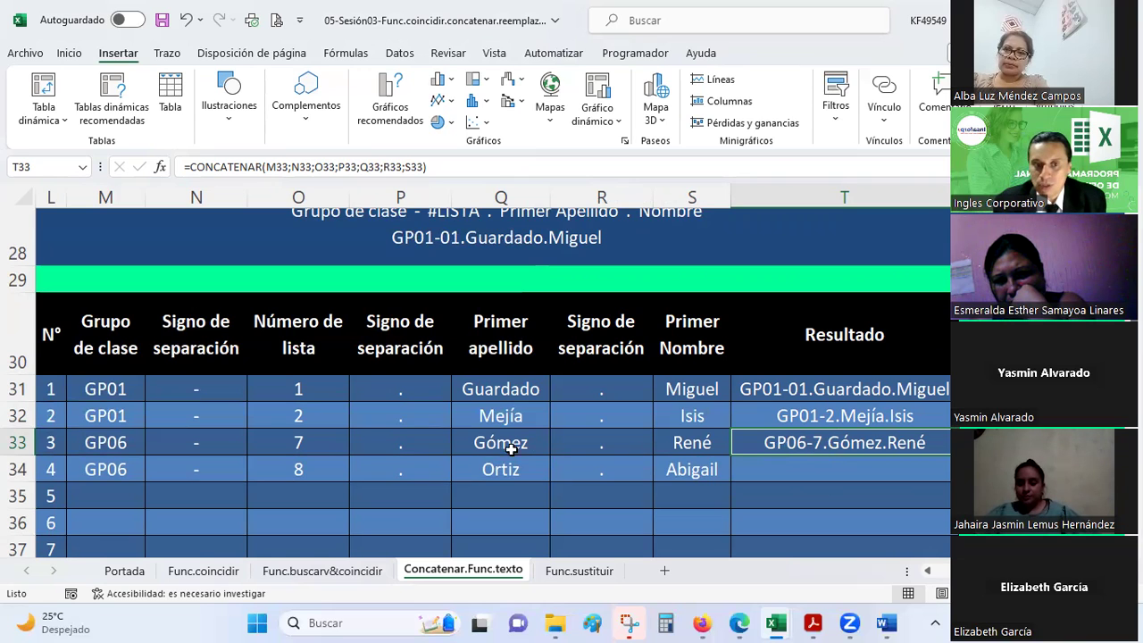
{"action": "left_click", "coordinate": [312, 167]}
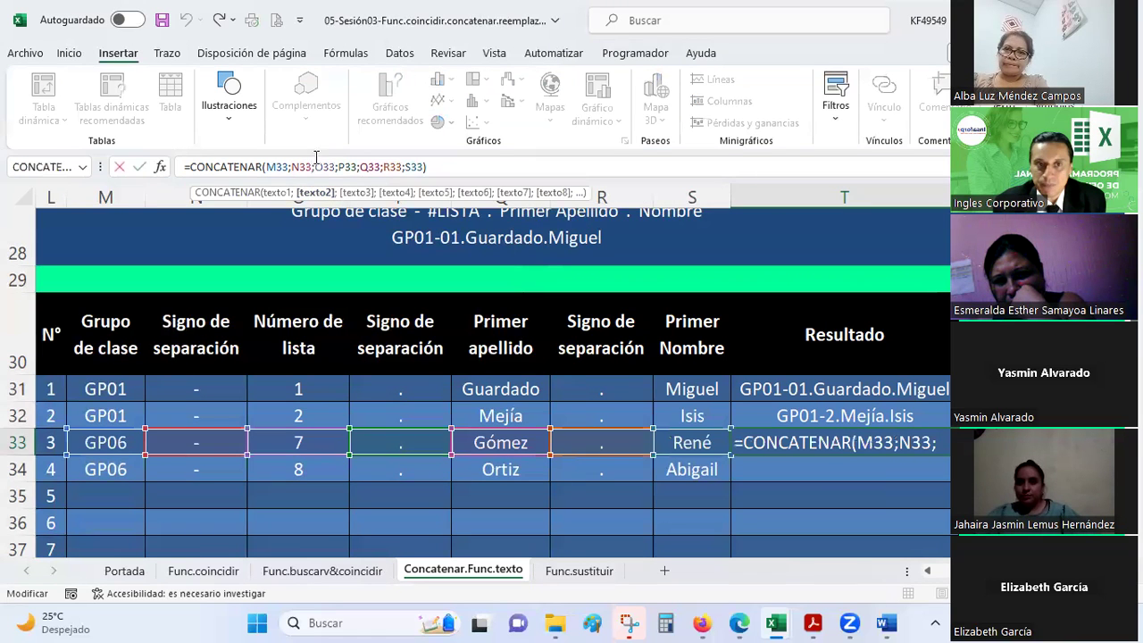
{"action": "left_click", "coordinate": [315, 167]}
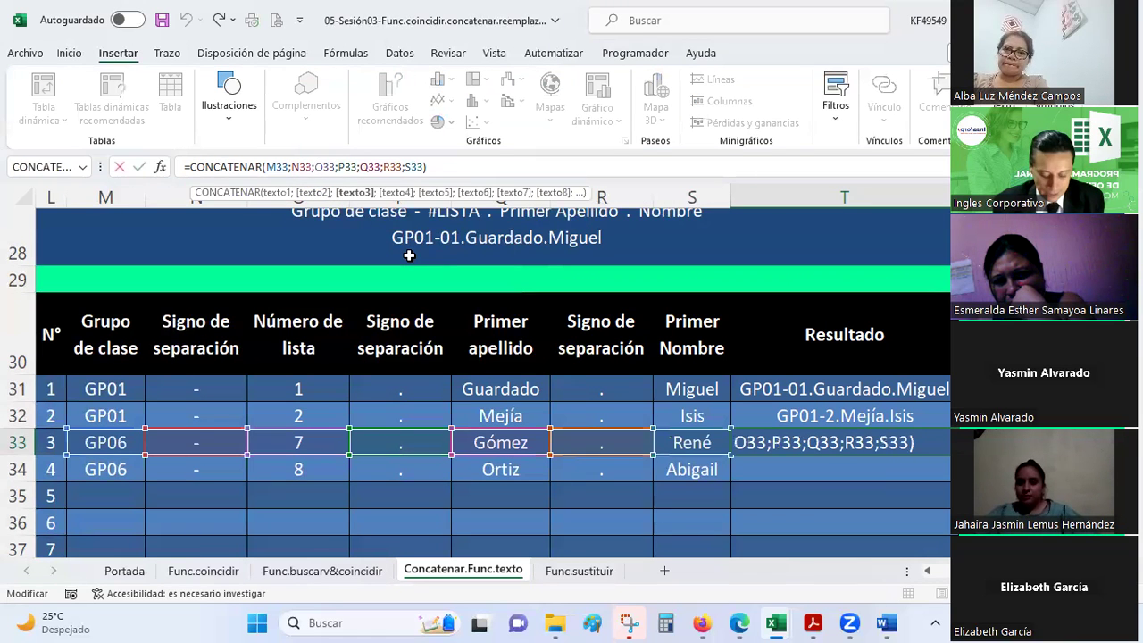
{"action": "type", "text": "\"0"}
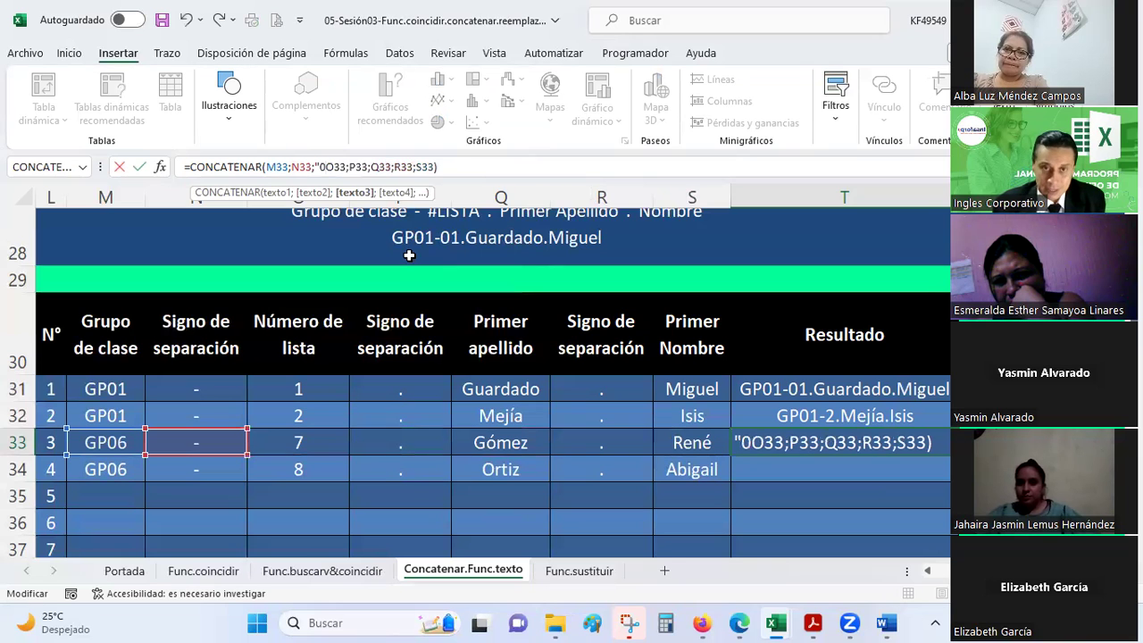
{"action": "type", "text": "\""}
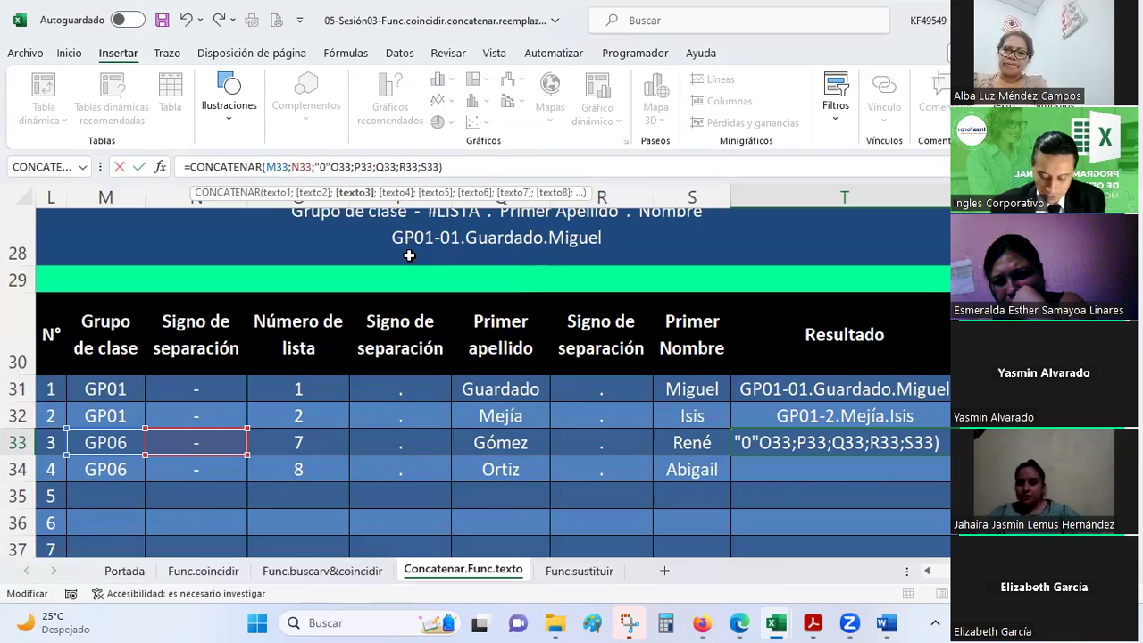
{"action": "type", "text": ";"}
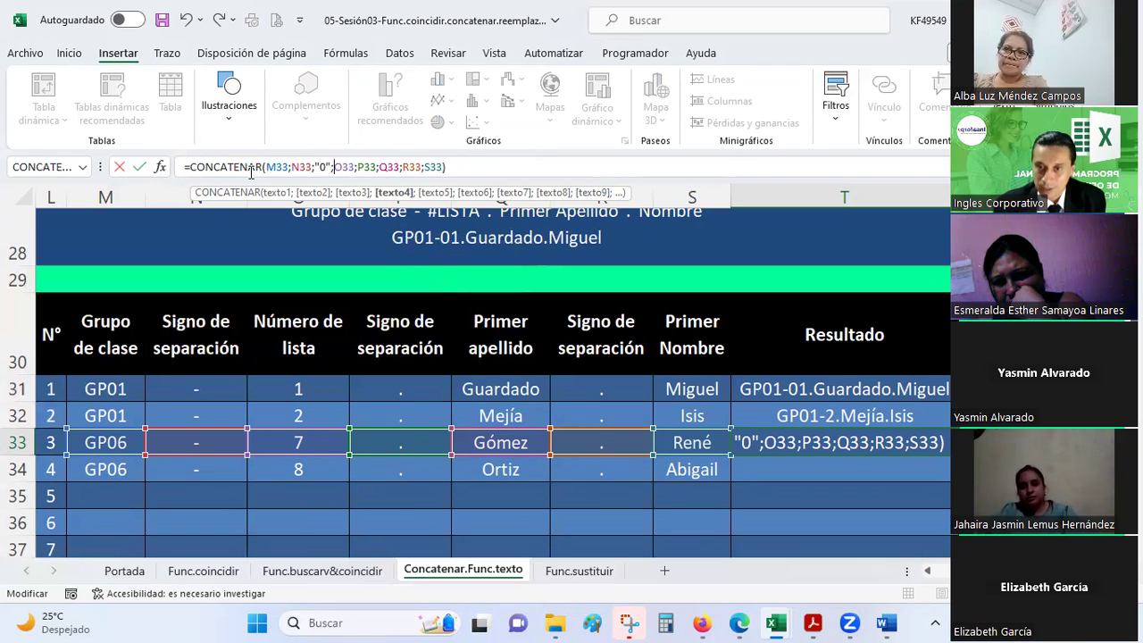
{"action": "key", "text": "ctrl+Return"}
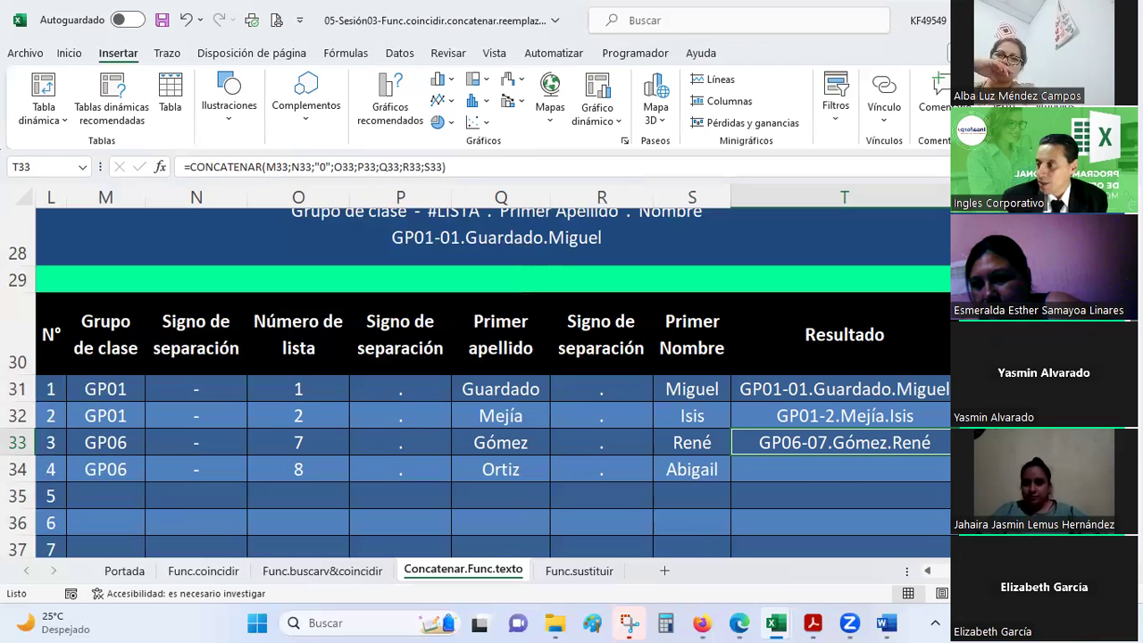
Fill T33's formula down into T34, then undo the fill
{"action": "left_click", "coordinate": [835, 497]}
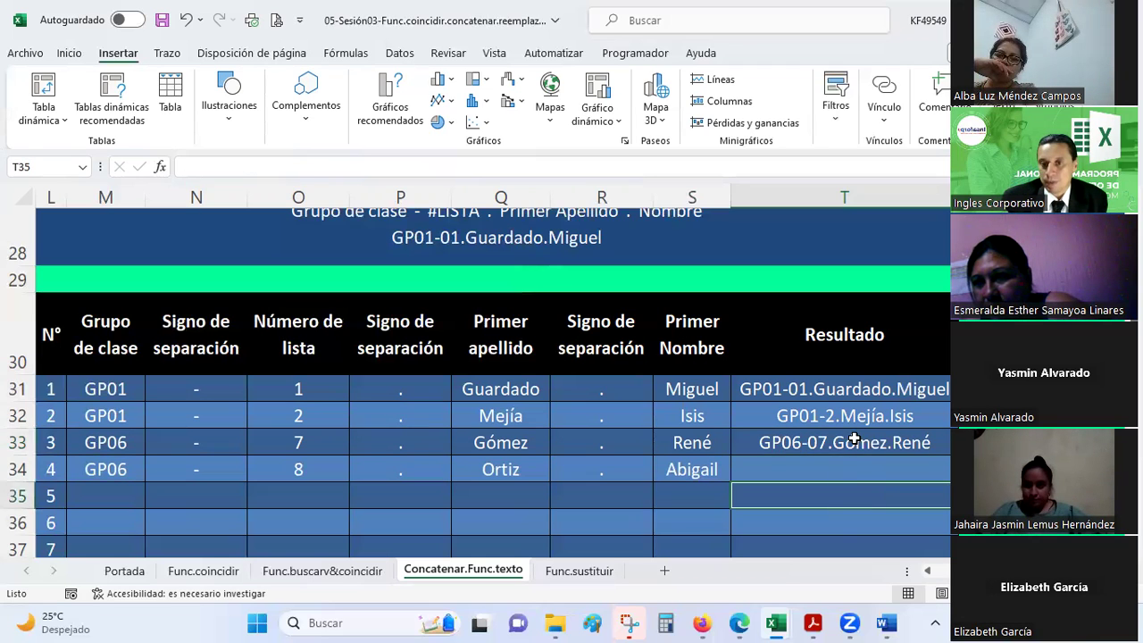
{"action": "left_click", "coordinate": [854, 439]}
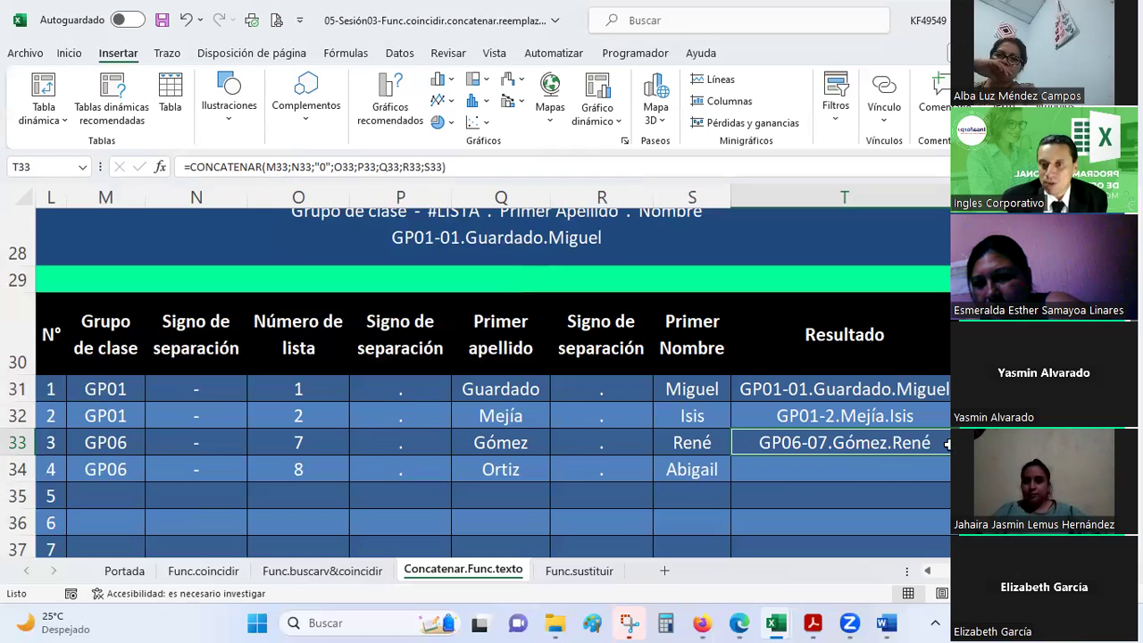
{"action": "left_click_drag", "start_coordinate": [950, 454], "coordinate": [834, 467]}
{"action": "left_click", "coordinate": [833, 466]}
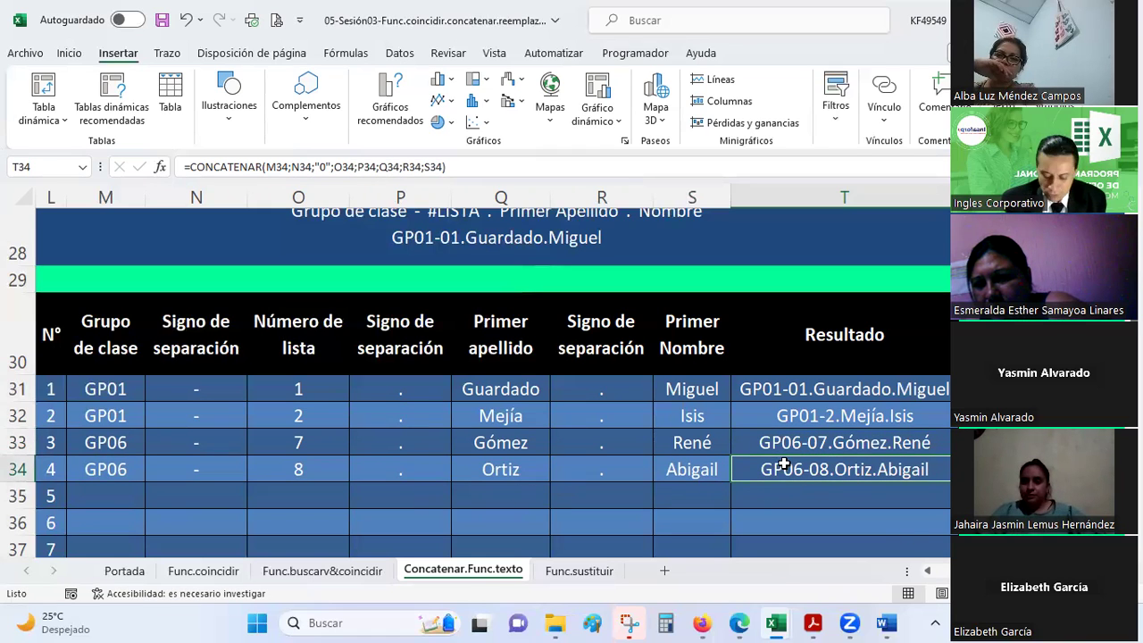
{"action": "key", "text": "ctrl+z"}
{"action": "right_click", "coordinate": [823, 439]}
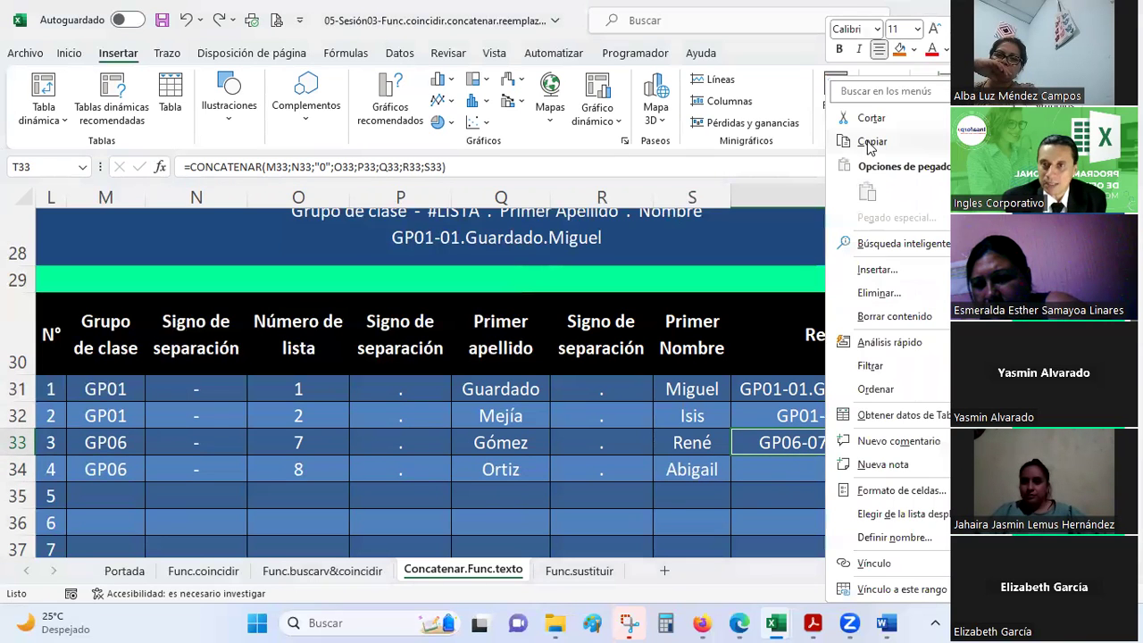
{"action": "left_click", "coordinate": [878, 141]}
{"action": "left_click", "coordinate": [769, 466]}
{"action": "right_click", "coordinate": [770, 466]}
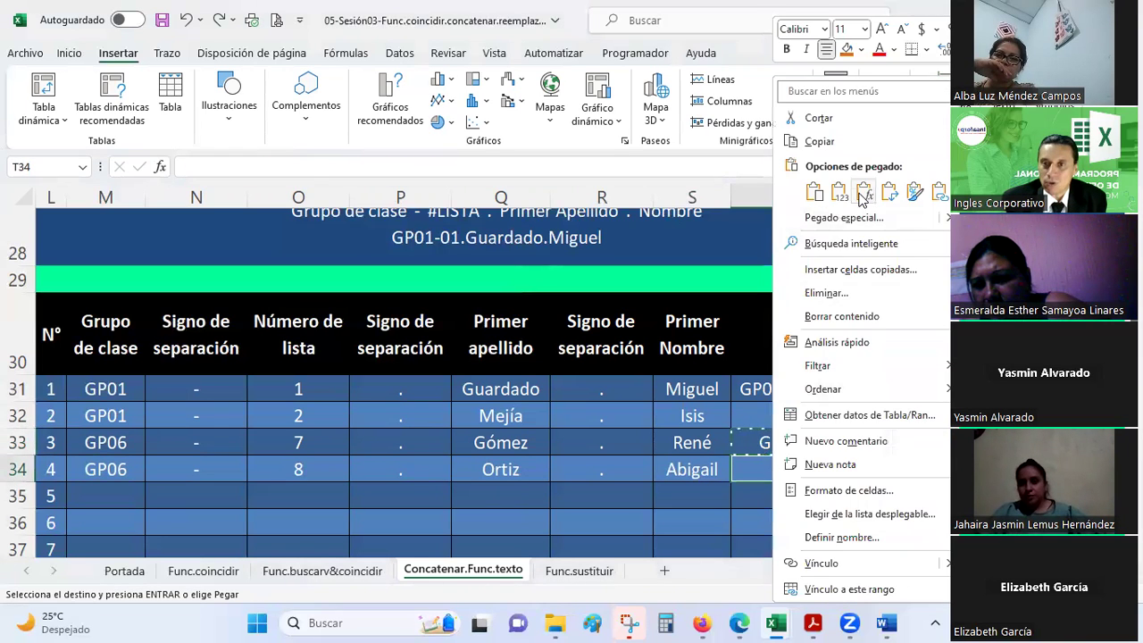
{"action": "left_click", "coordinate": [813, 181]}
{"action": "key", "text": "Escape"}
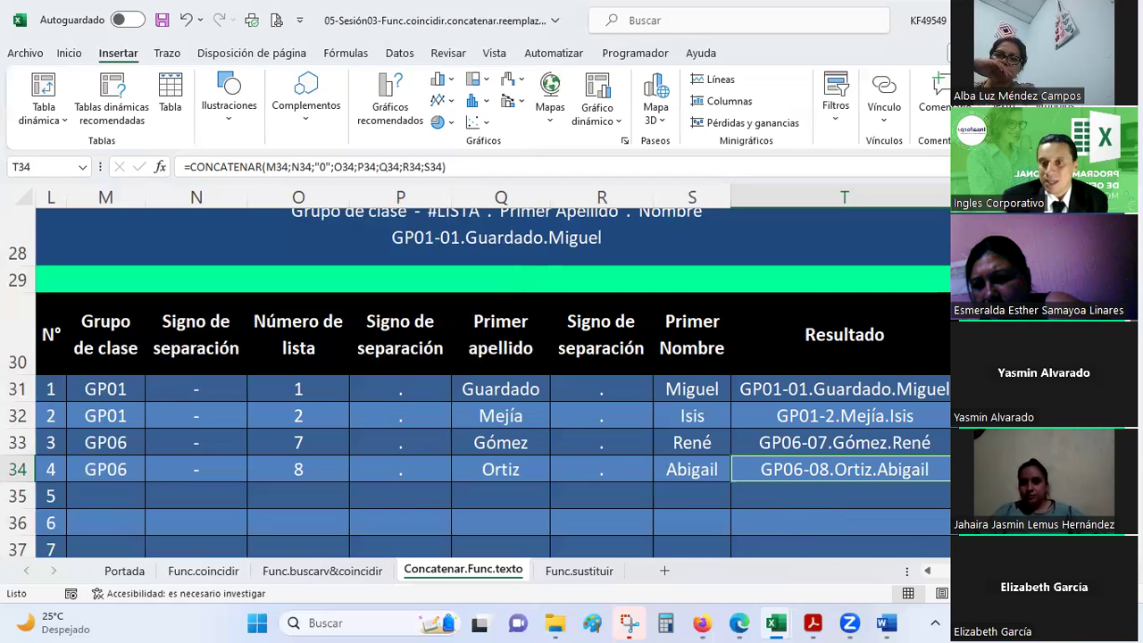
{"action": "scroll", "coordinate": [742, 390], "scroll_direction": "left", "scroll_amount": 3}
{"action": "left_click", "coordinate": [742, 390]}
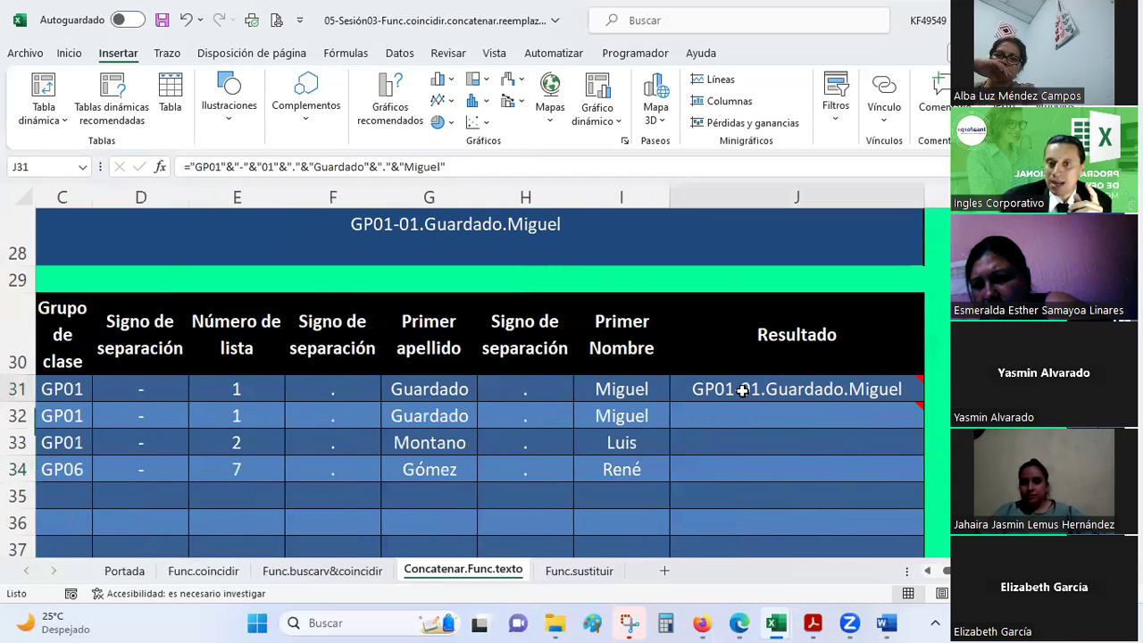
{"action": "mouse_move", "coordinate": [742, 390]}
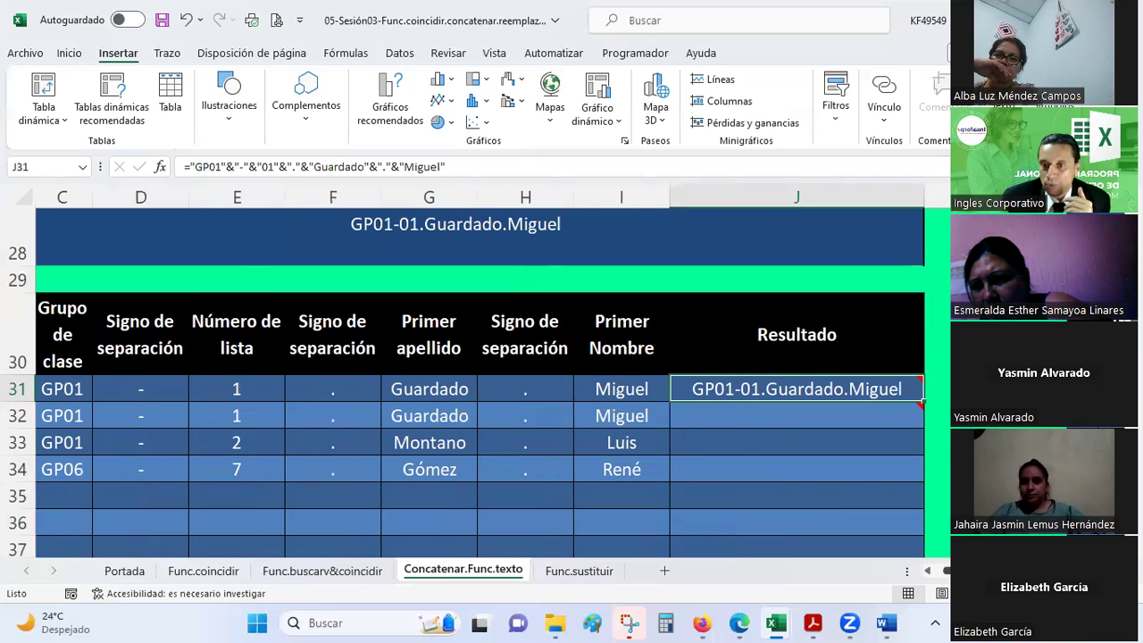
{"action": "scroll", "coordinate": [491, 374], "scroll_direction": "right", "scroll_amount": 5}
{"action": "scroll", "coordinate": [492, 374], "scroll_direction": "right", "scroll_amount": 8}
{"action": "scroll", "coordinate": [492, 374], "scroll_direction": "left", "scroll_amount": 10}
{"action": "scroll", "coordinate": [492, 374], "scroll_direction": "left", "scroll_amount": 2}
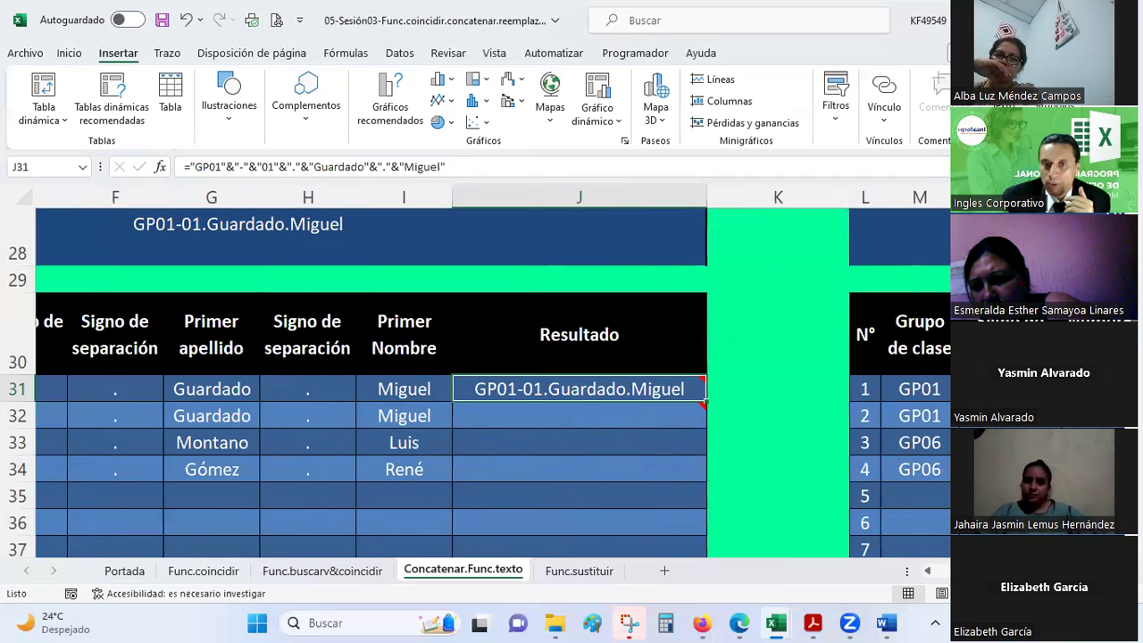
{"action": "scroll", "coordinate": [842, 449], "scroll_direction": "left", "scroll_amount": 3}
{"action": "scroll", "coordinate": [921, 389], "scroll_direction": "right", "scroll_amount": 4}
{"action": "scroll", "coordinate": [921, 389], "scroll_direction": "right", "scroll_amount": 3}
{"action": "left_click", "coordinate": [921, 389]}
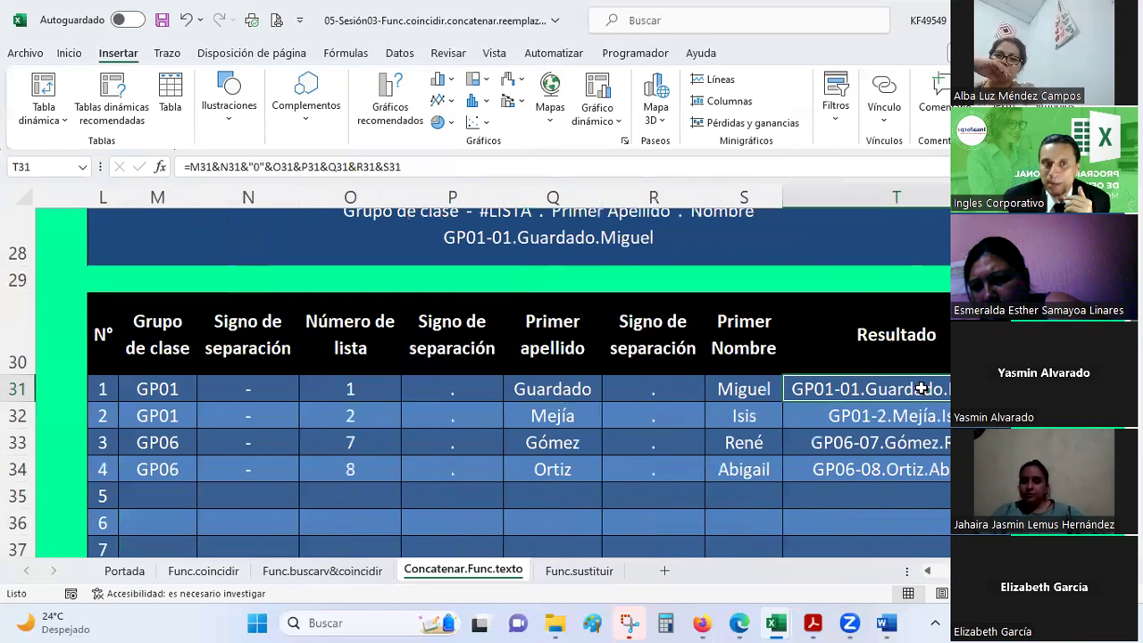
{"action": "left_click", "coordinate": [891, 464]}
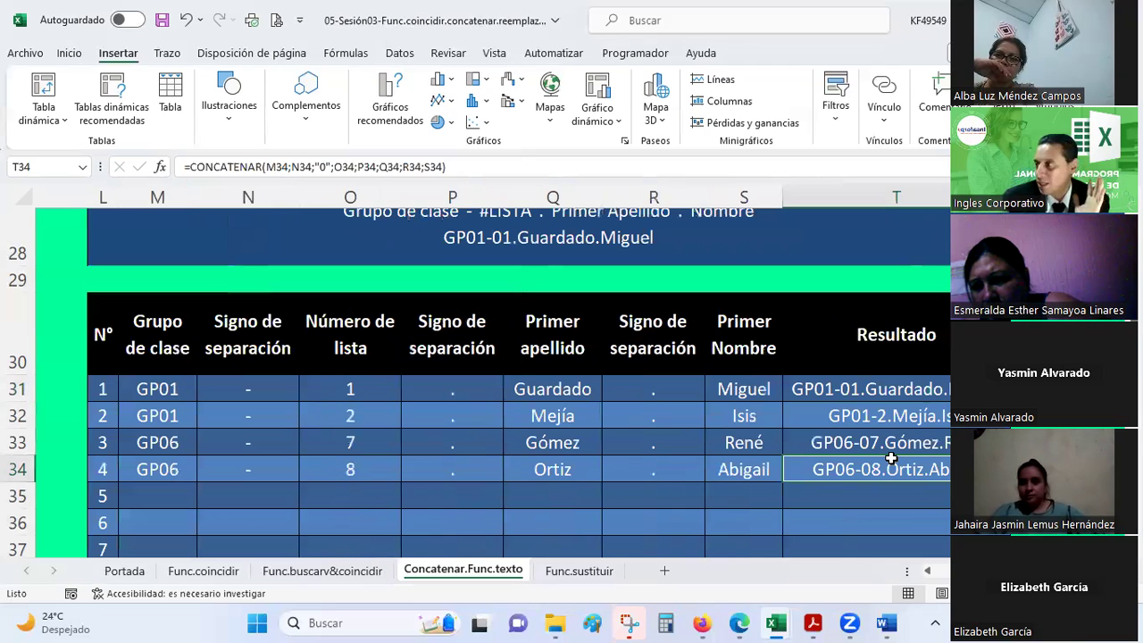